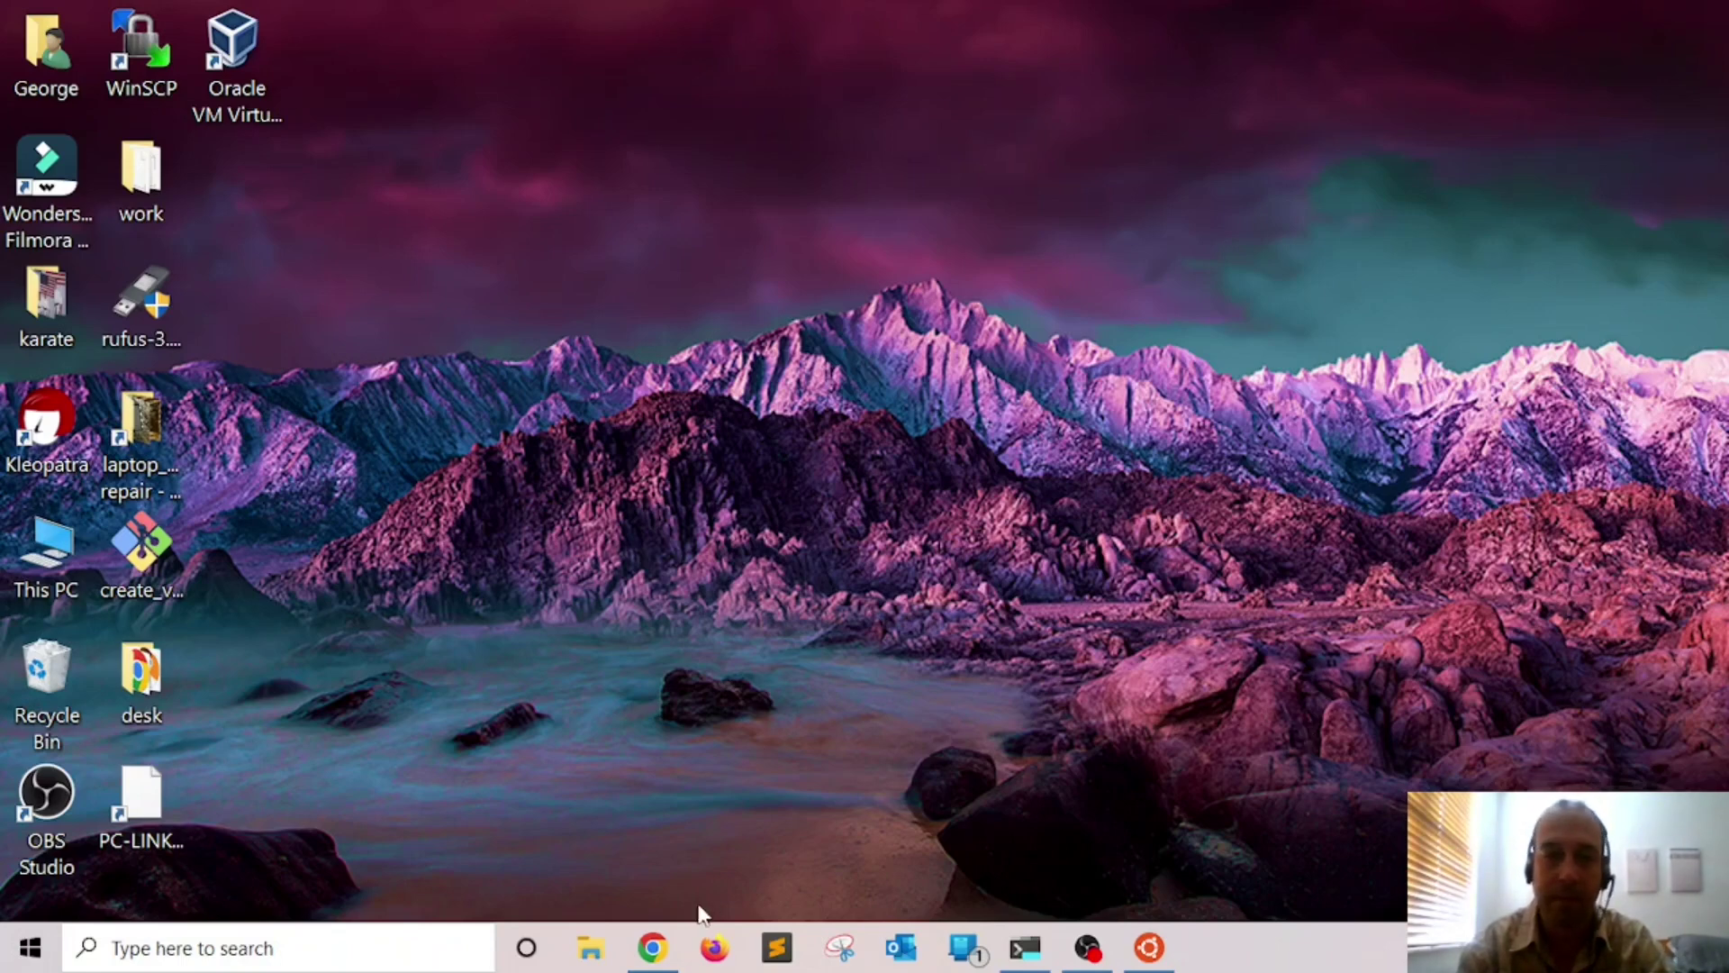
Look up the minimum Windows 10 version and build in the Prerequisites section of Microsoft's WSL install page in Chrome
click(652, 947)
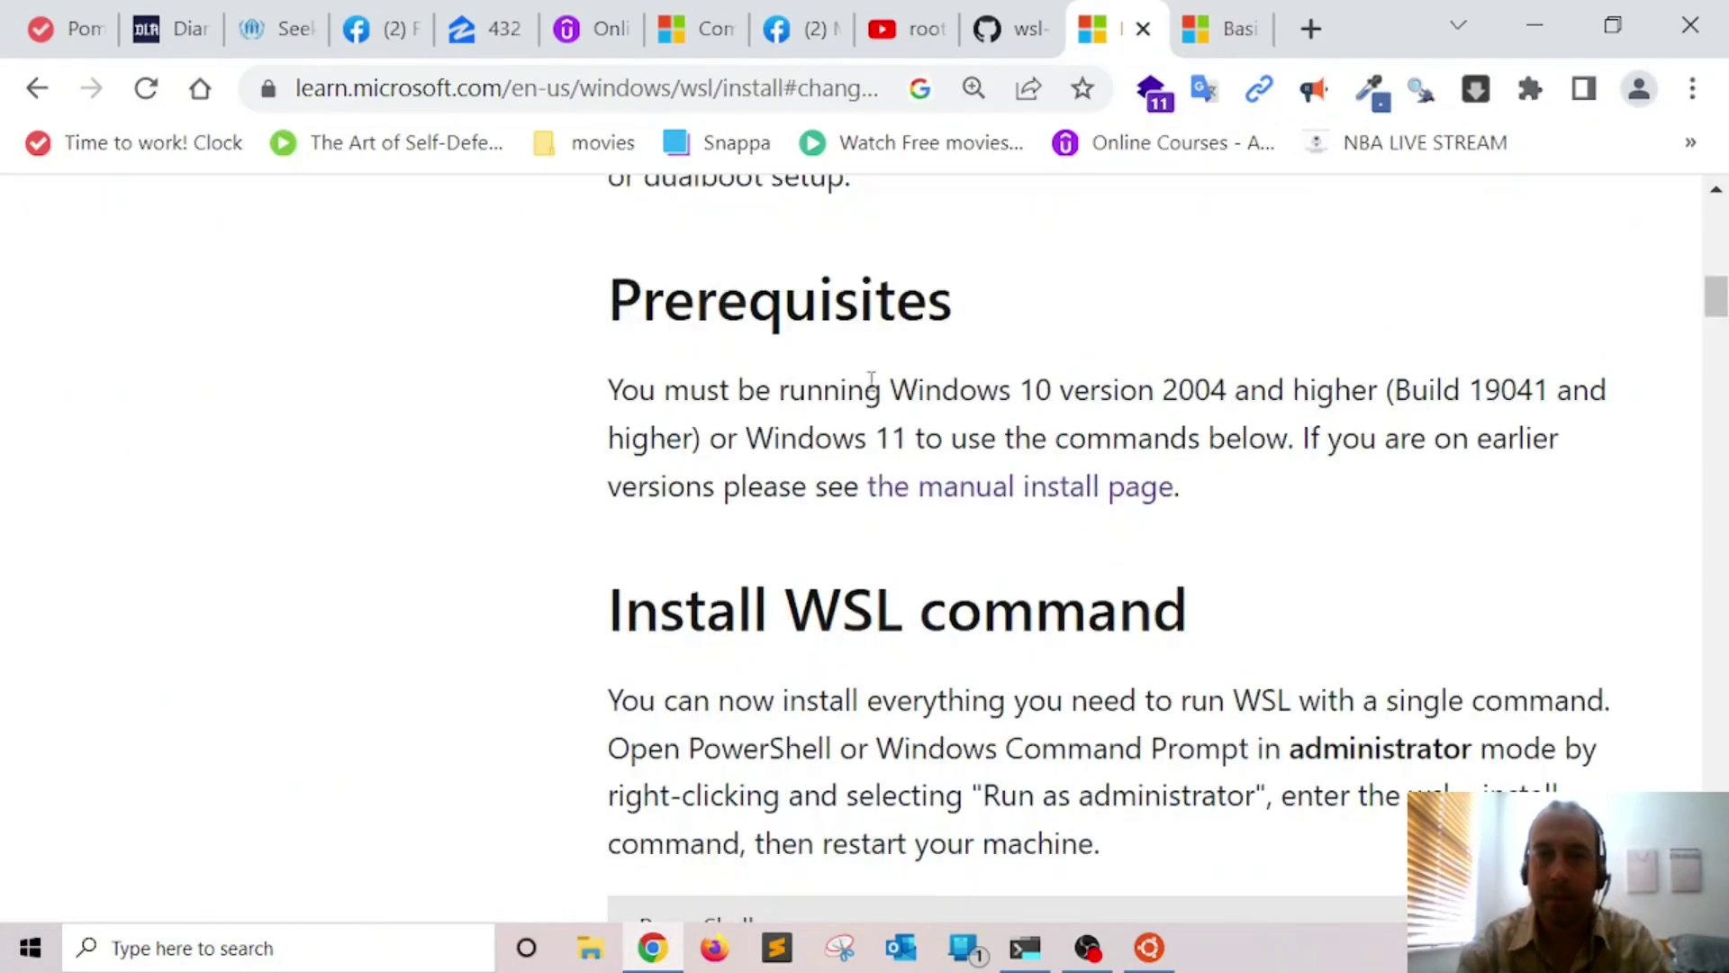
drag(891, 389, 1559, 378)
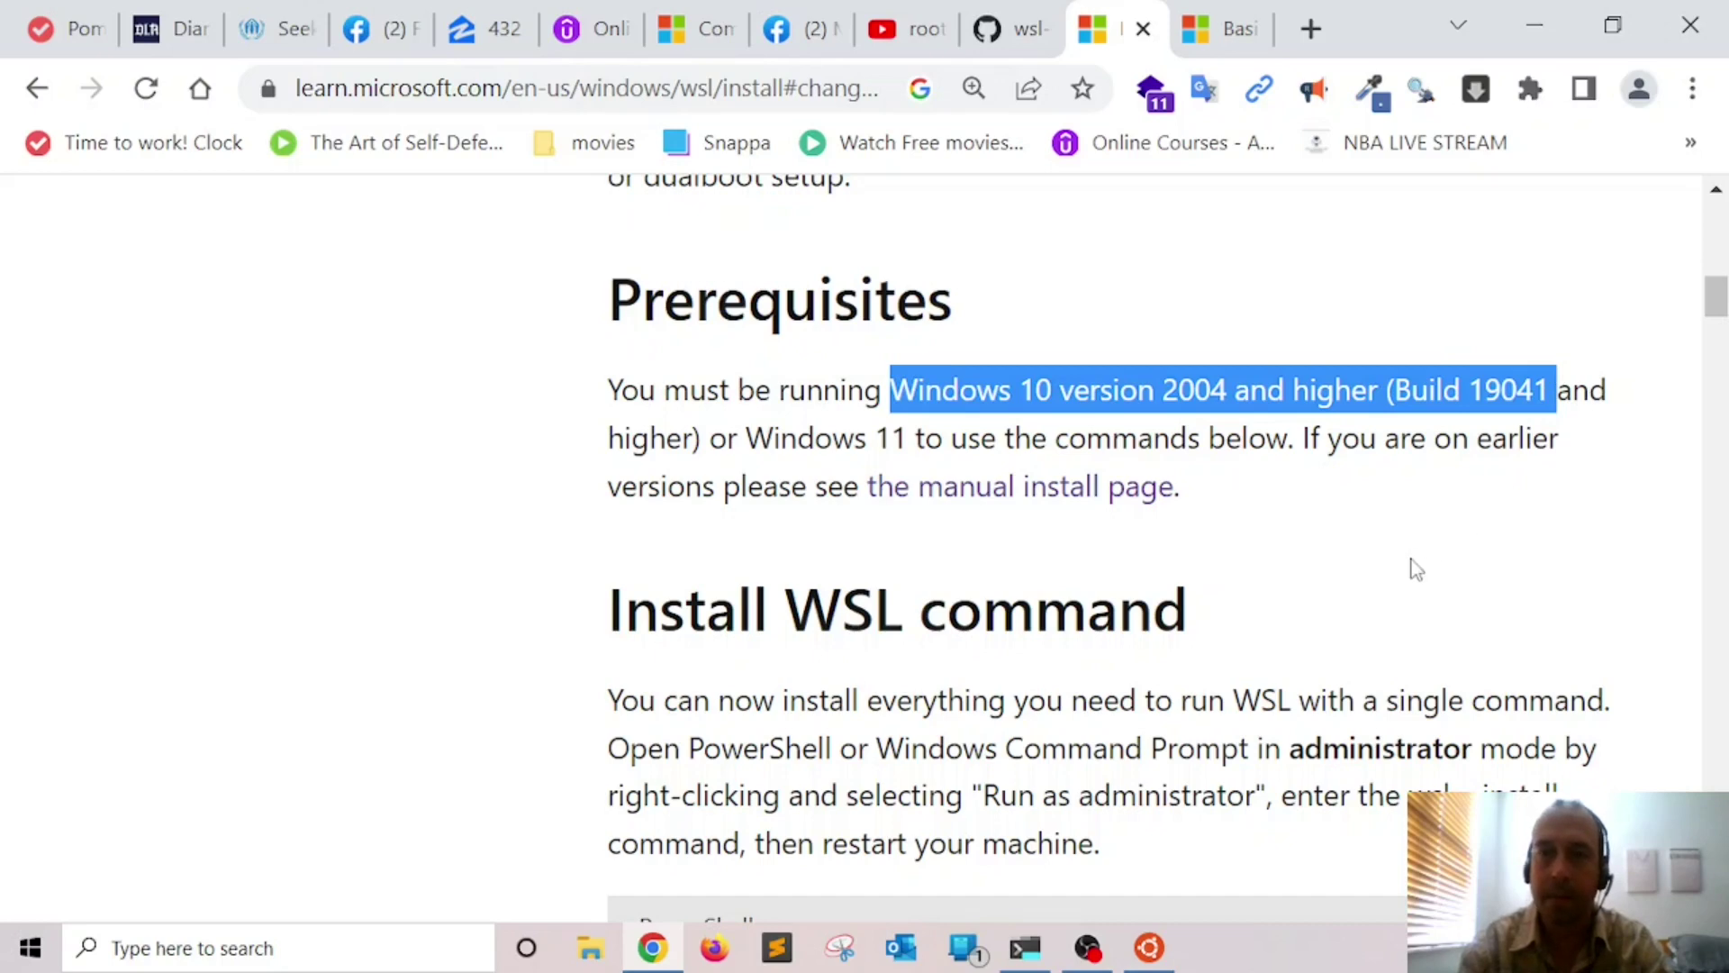
click(1534, 25)
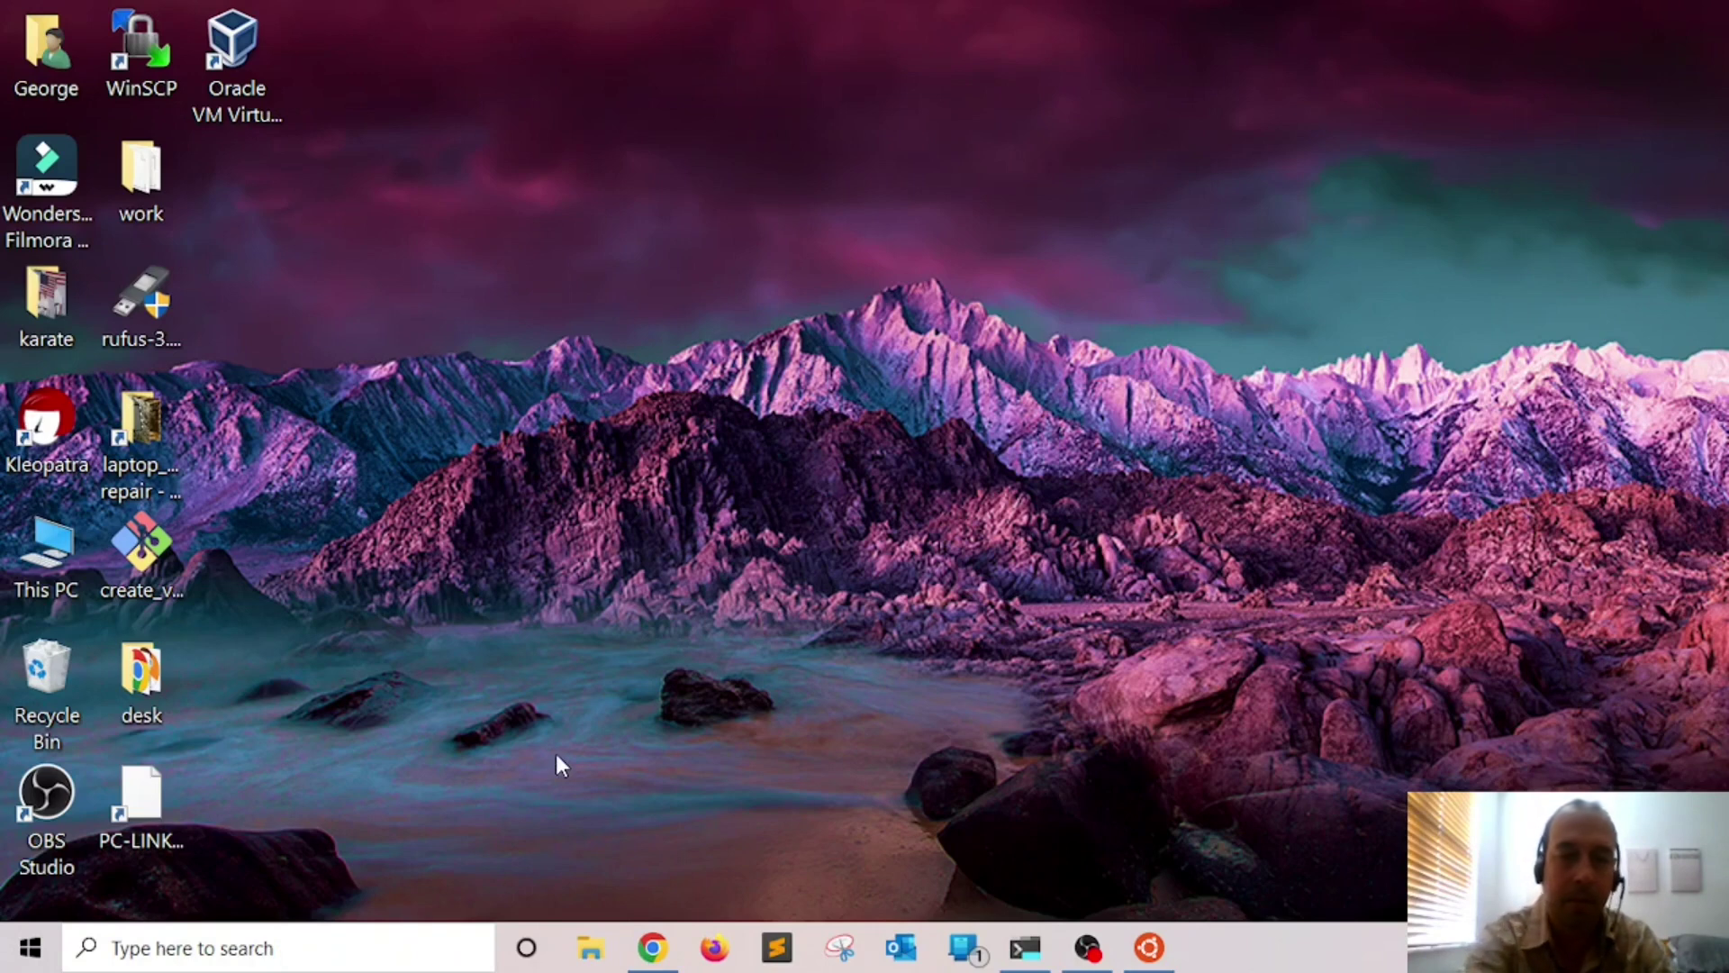
Run winver to check the installed Windows version and OS build, and close the About Windows dialog
key(super+r)
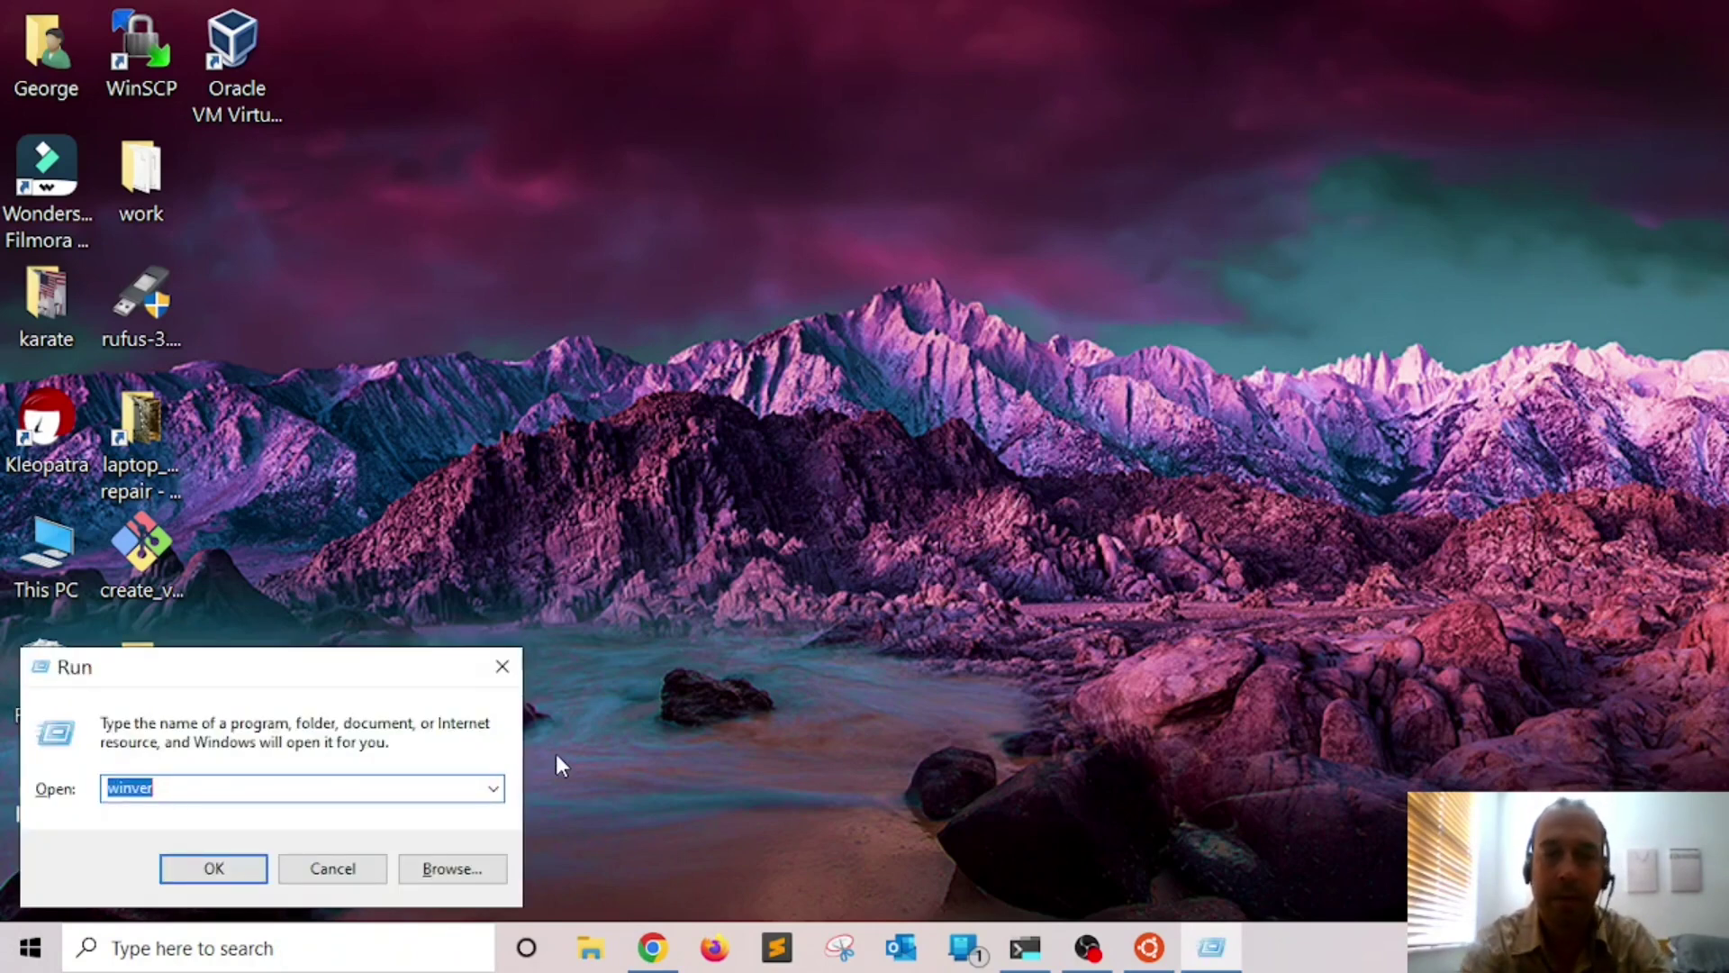
text(winver)
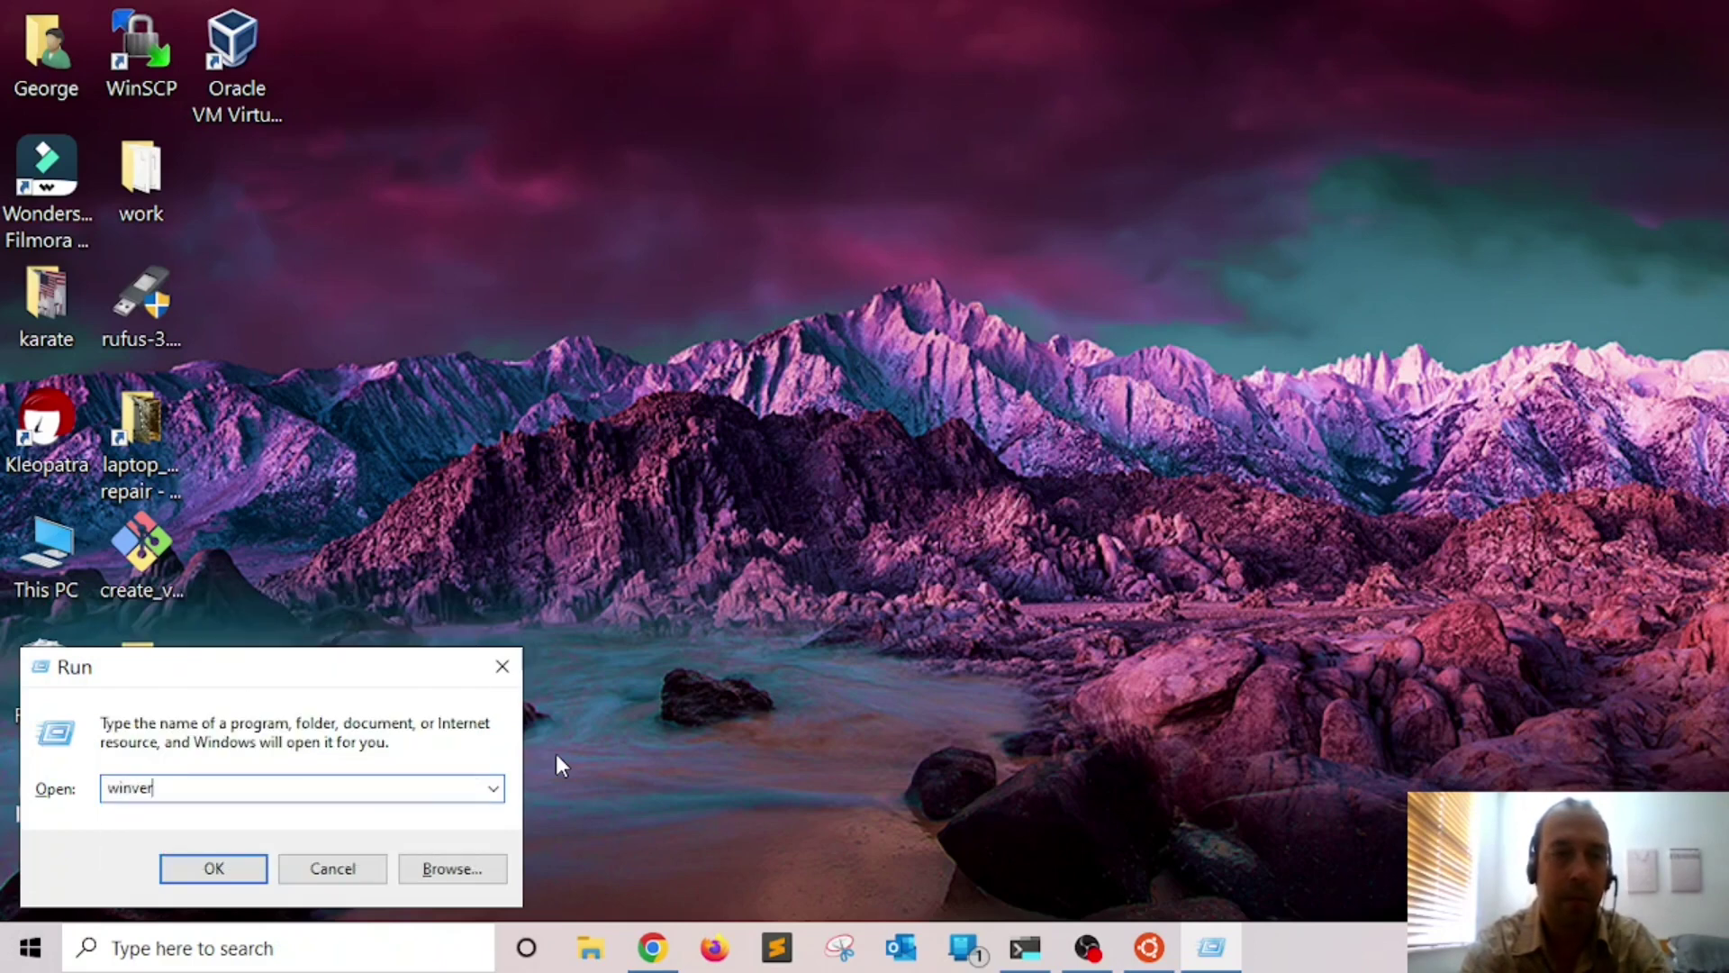
key(Return)
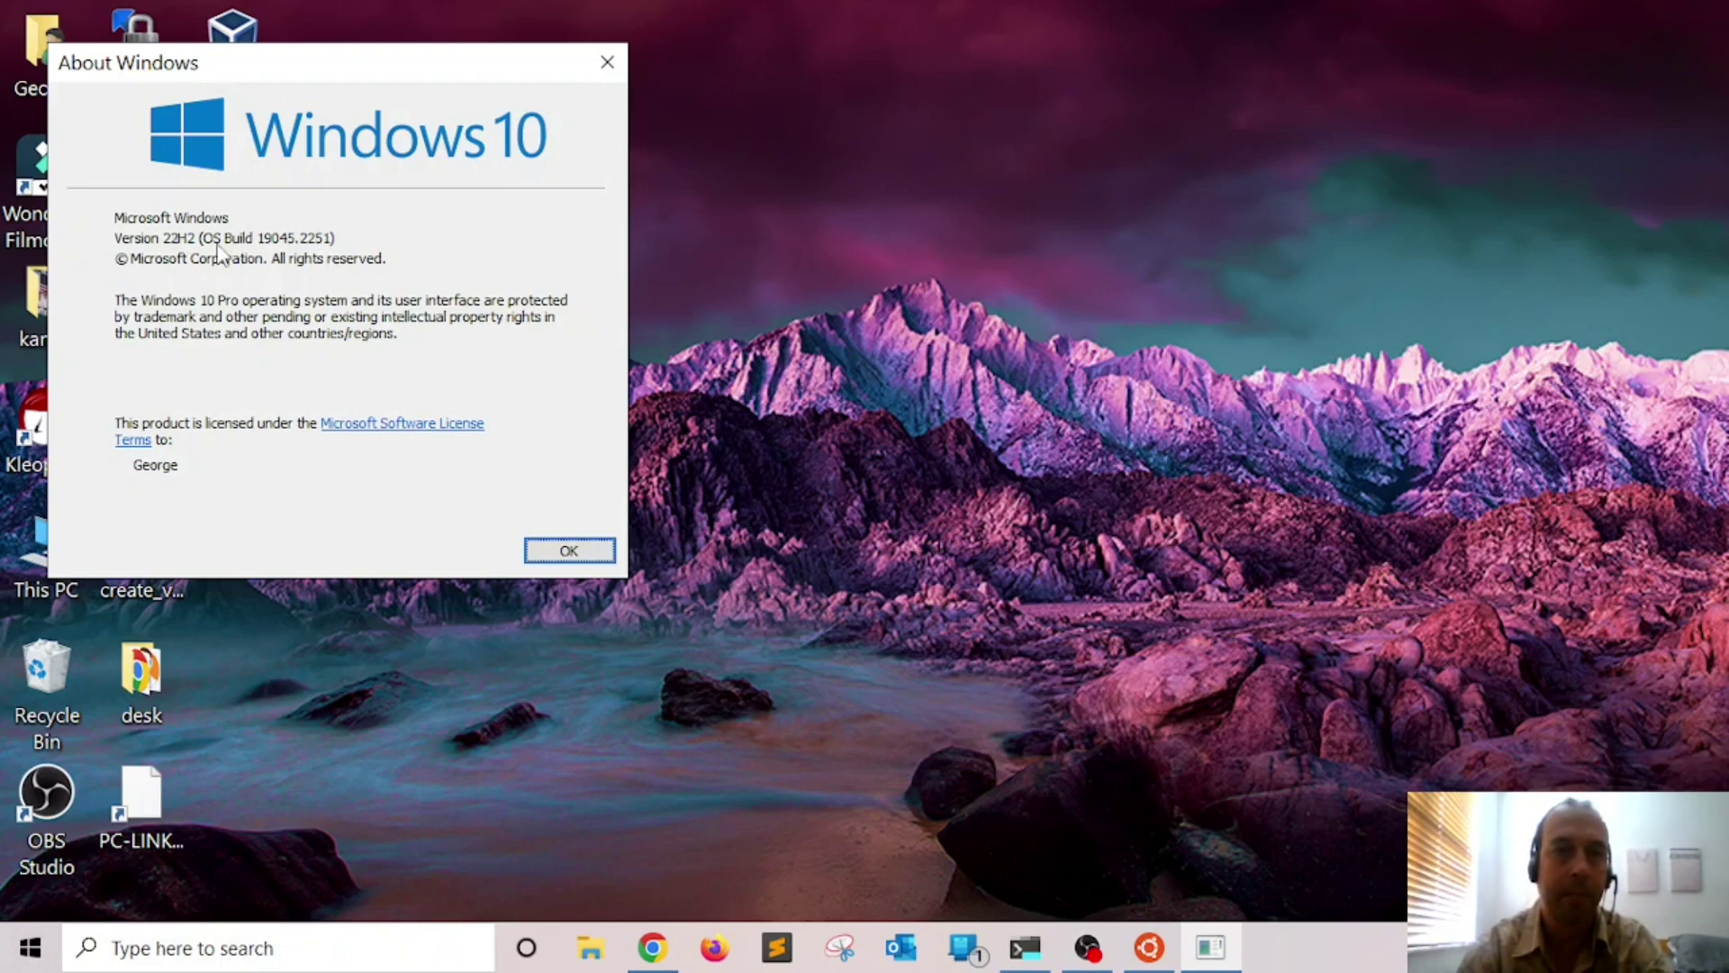
click(564, 554)
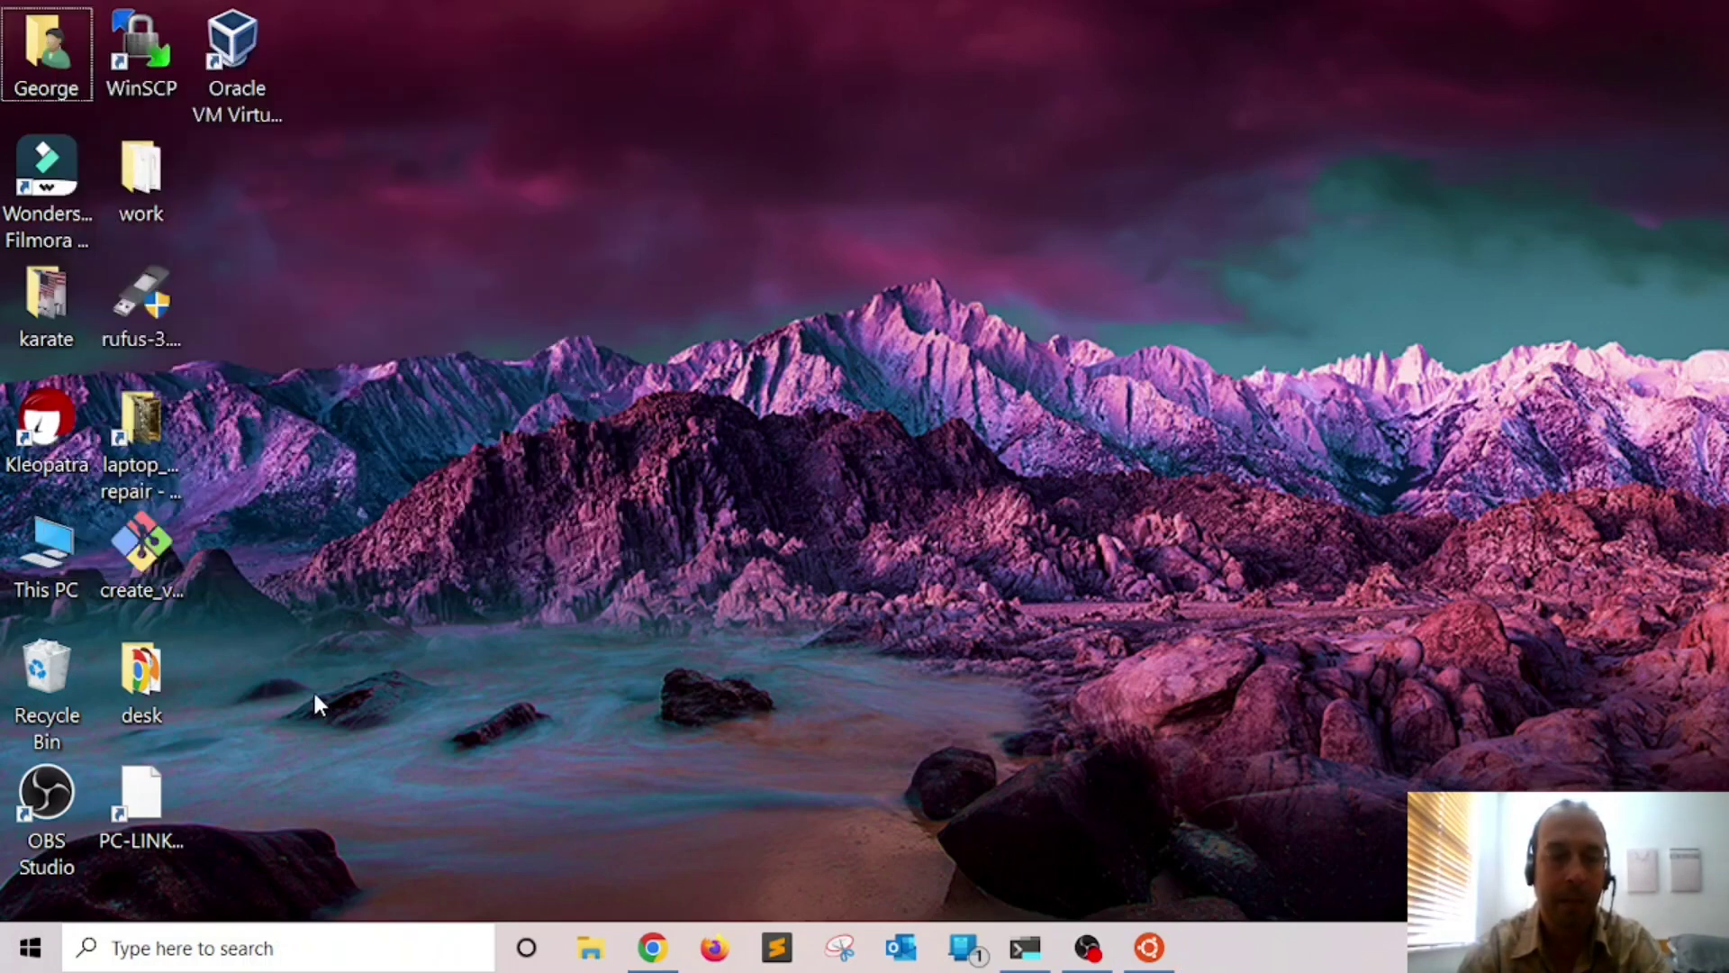
Check the Windows Update status in Settings and close the window
key(super)
text(update)
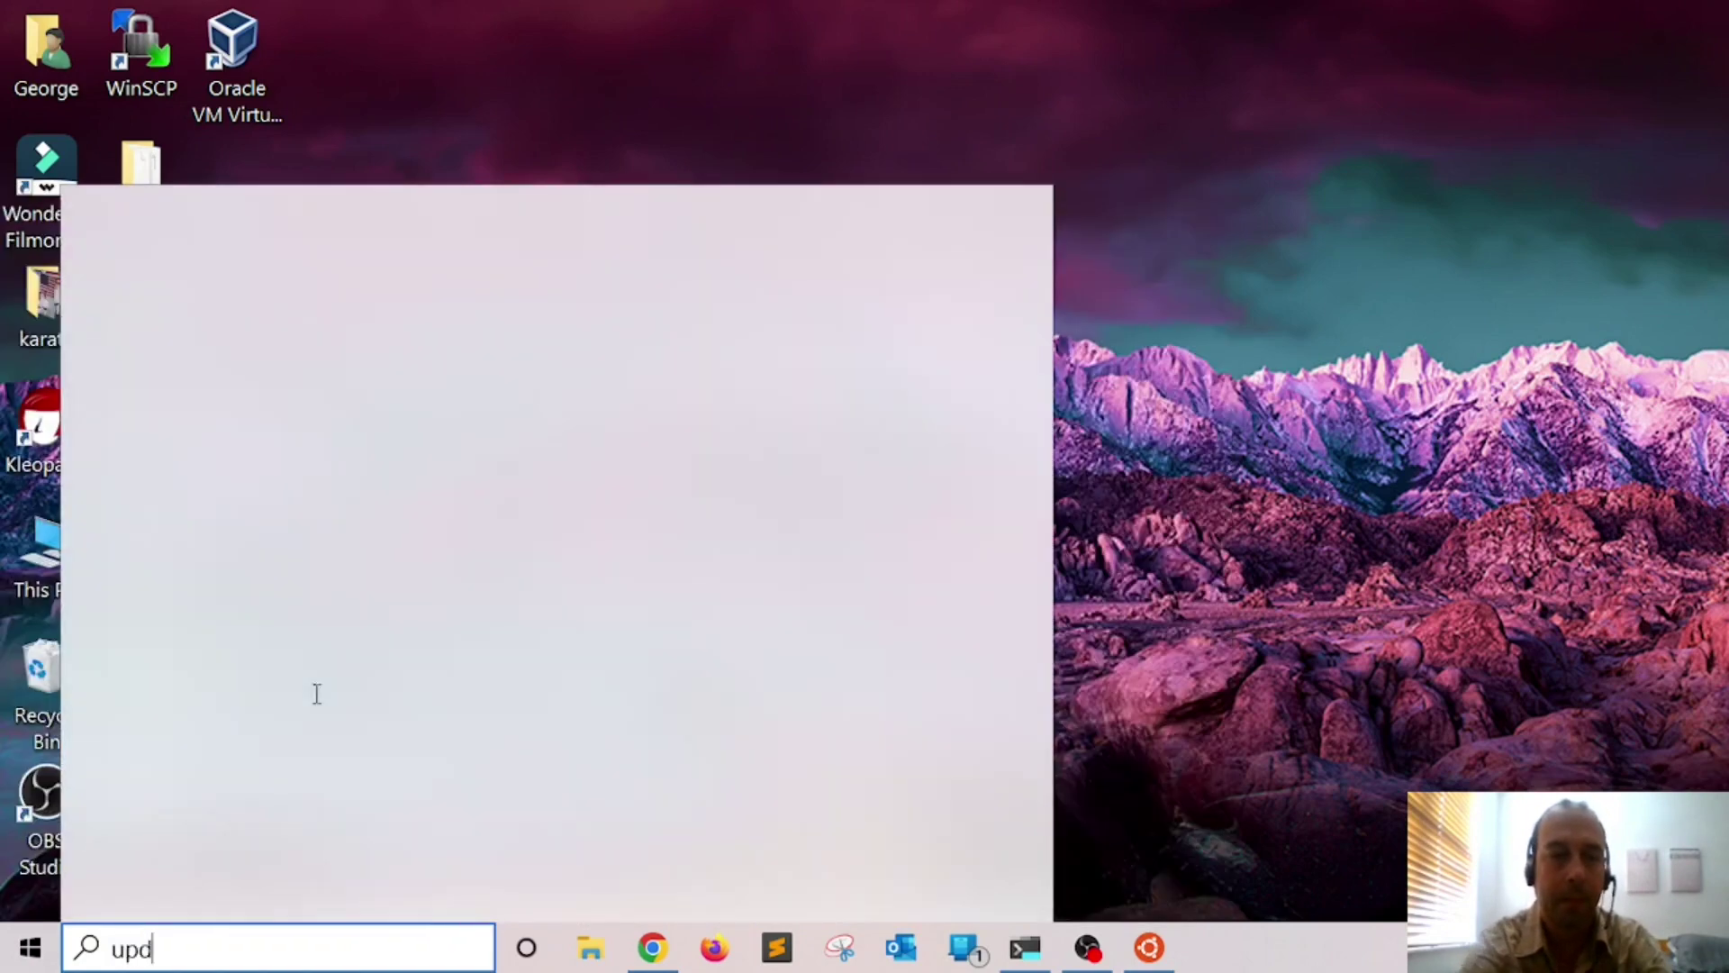
key(Return)
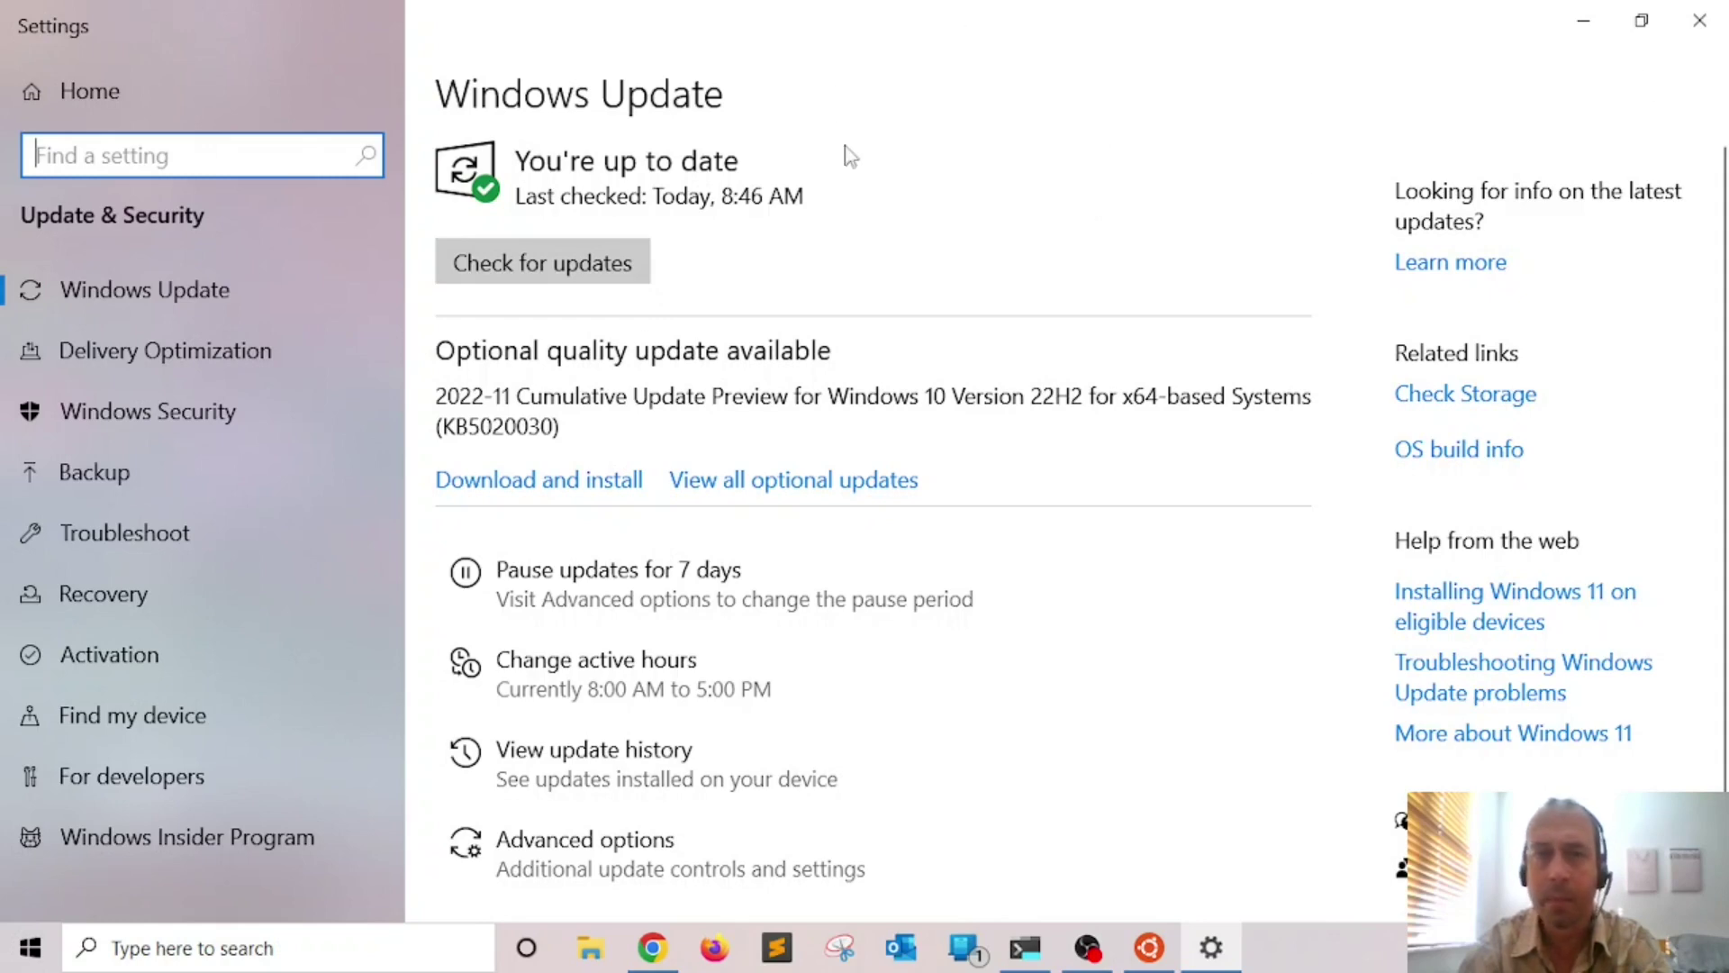
click(1722, 11)
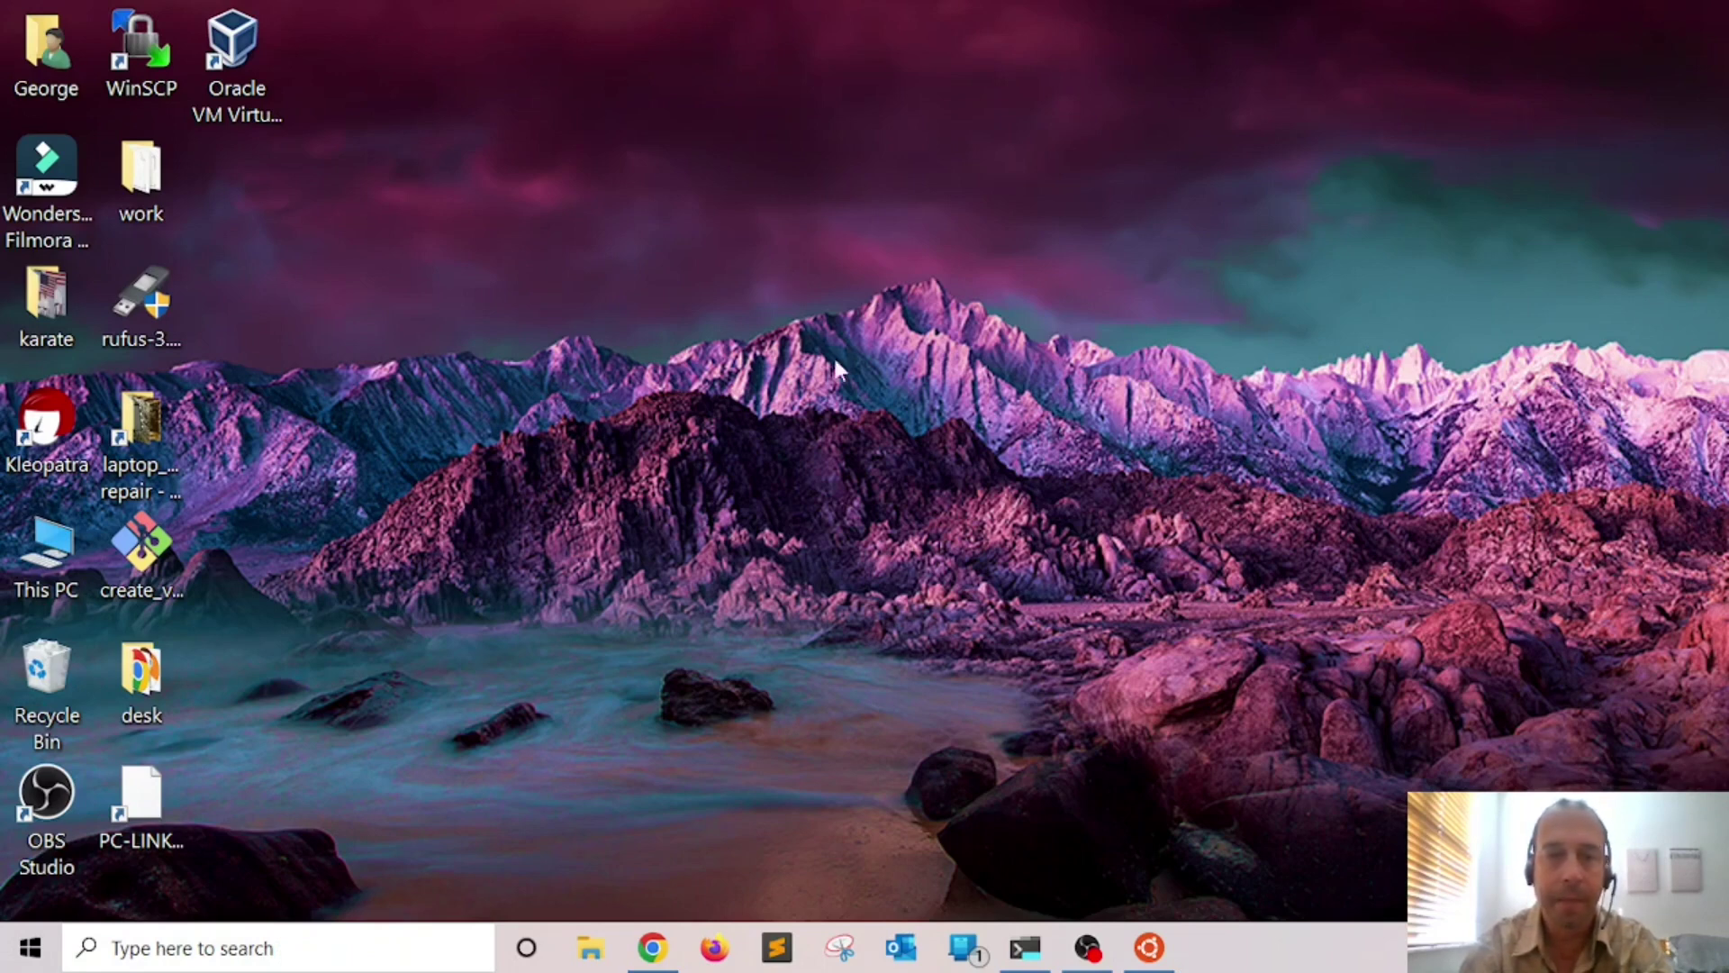
Switch to Chrome and review the wsl-tutorial README on GitHub, including the Windows feature setup and the Linux desktop picture
click(652, 947)
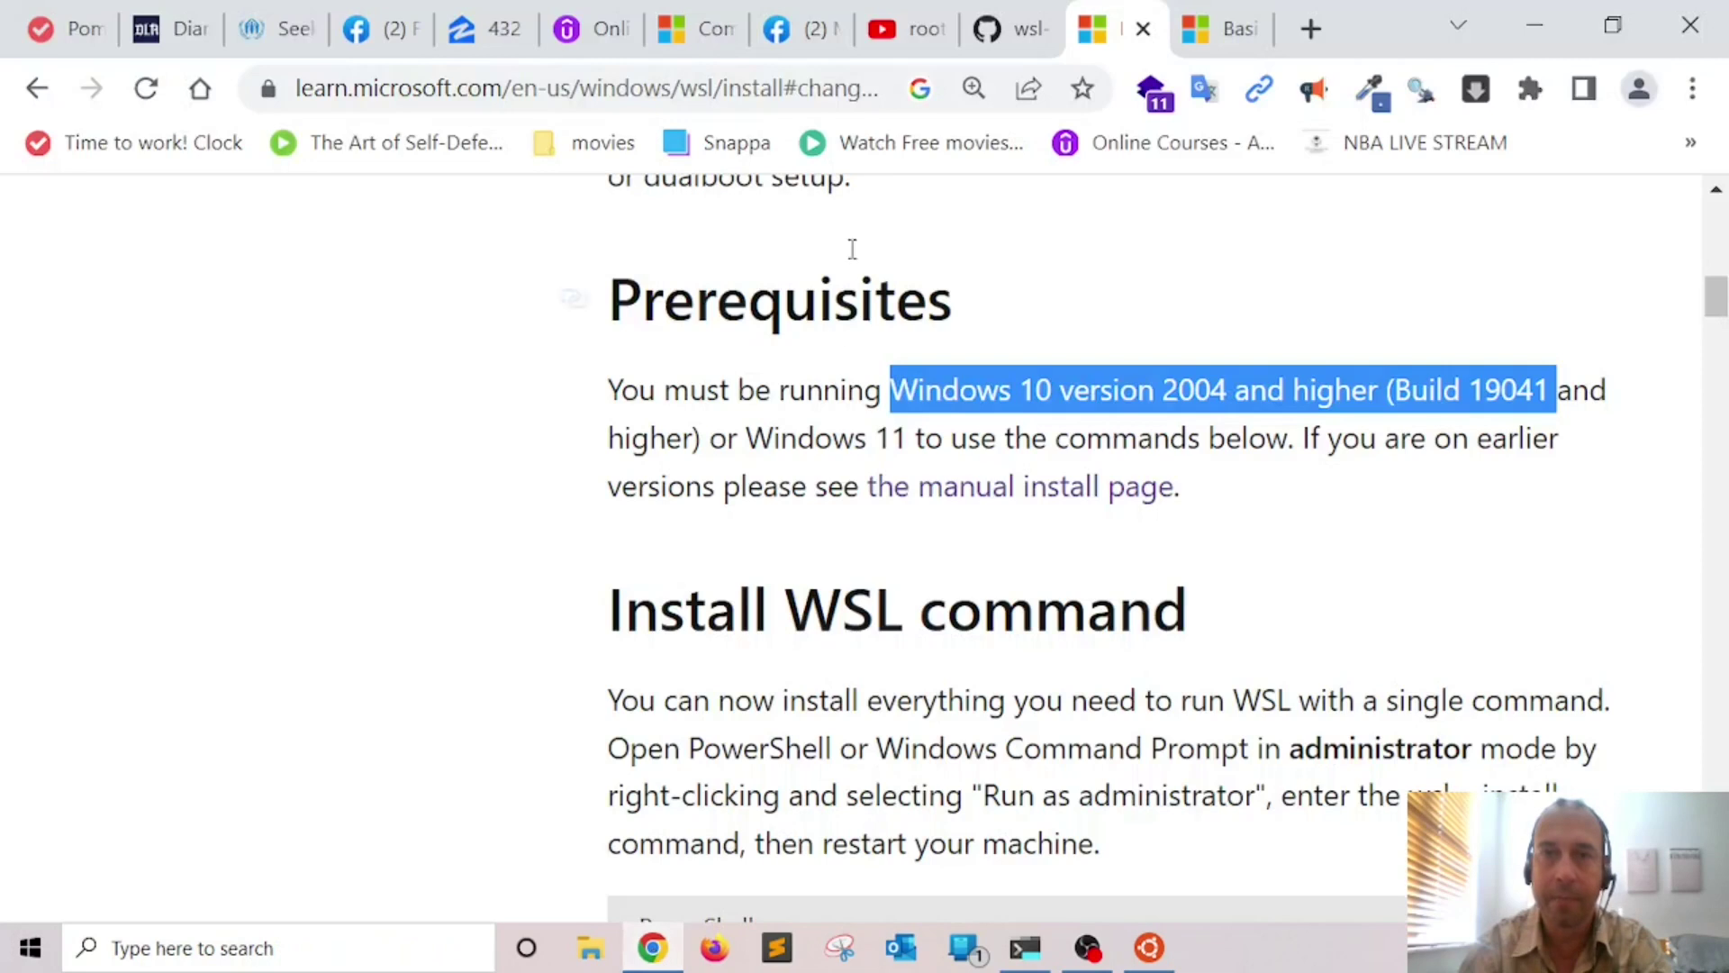
click(978, 20)
click(679, 471)
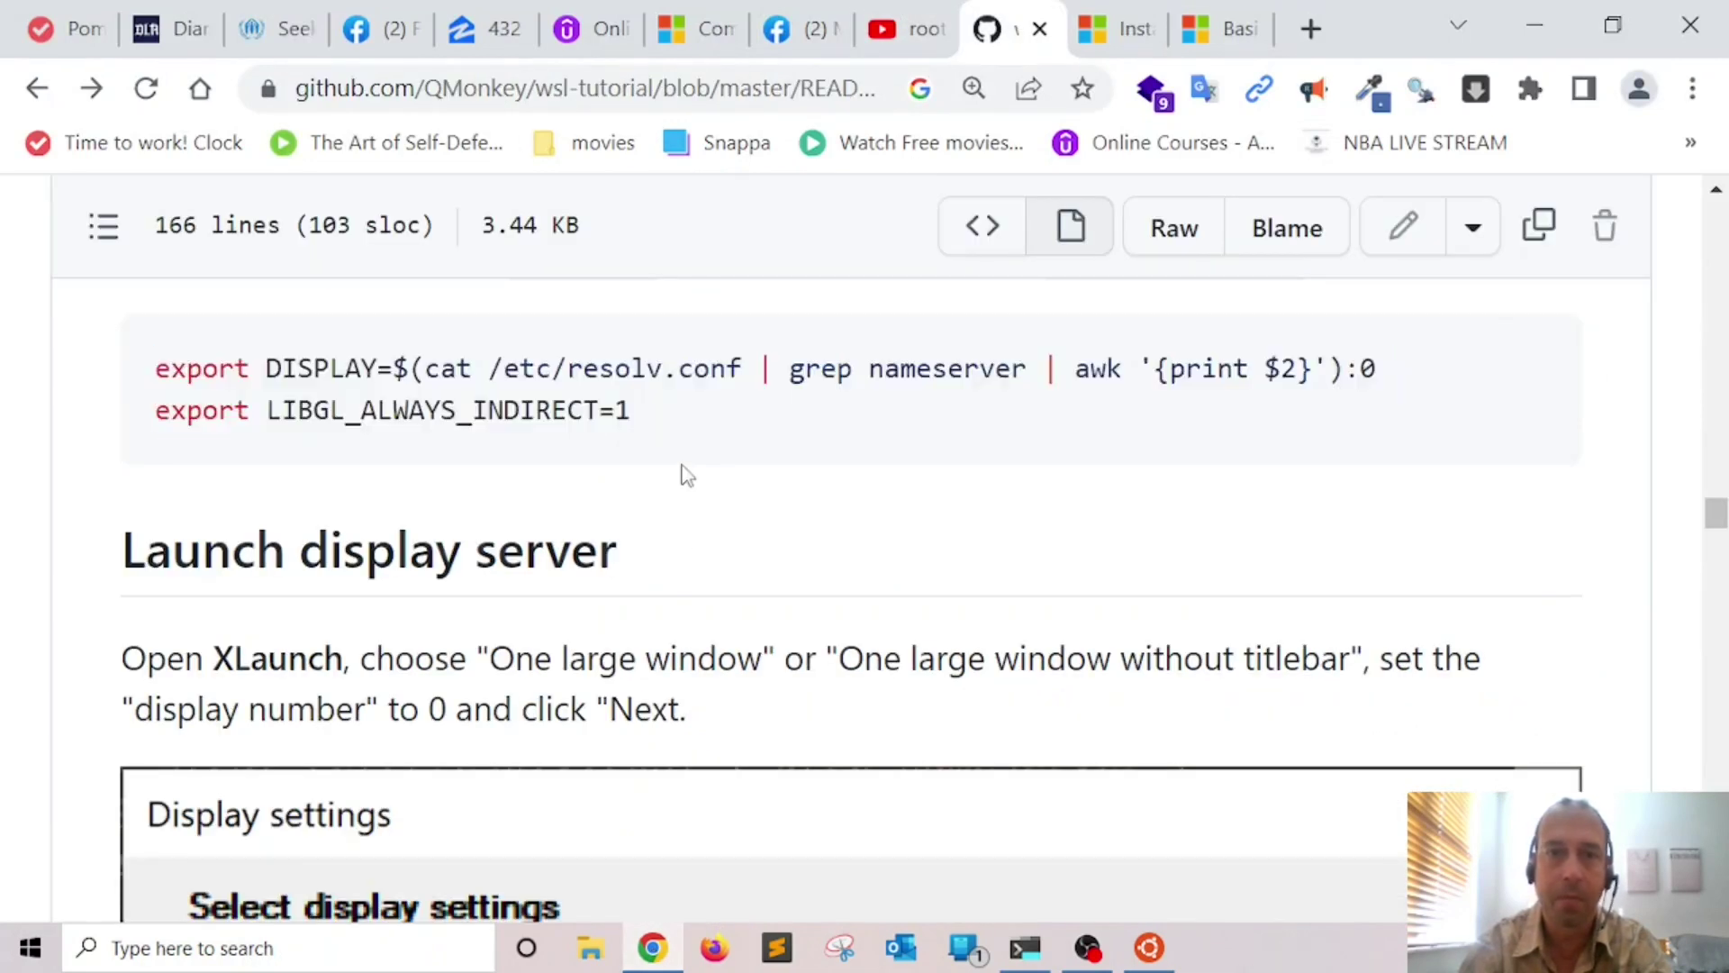
scroll(744, 453, up, 4)
scroll(744, 453, up, 15)
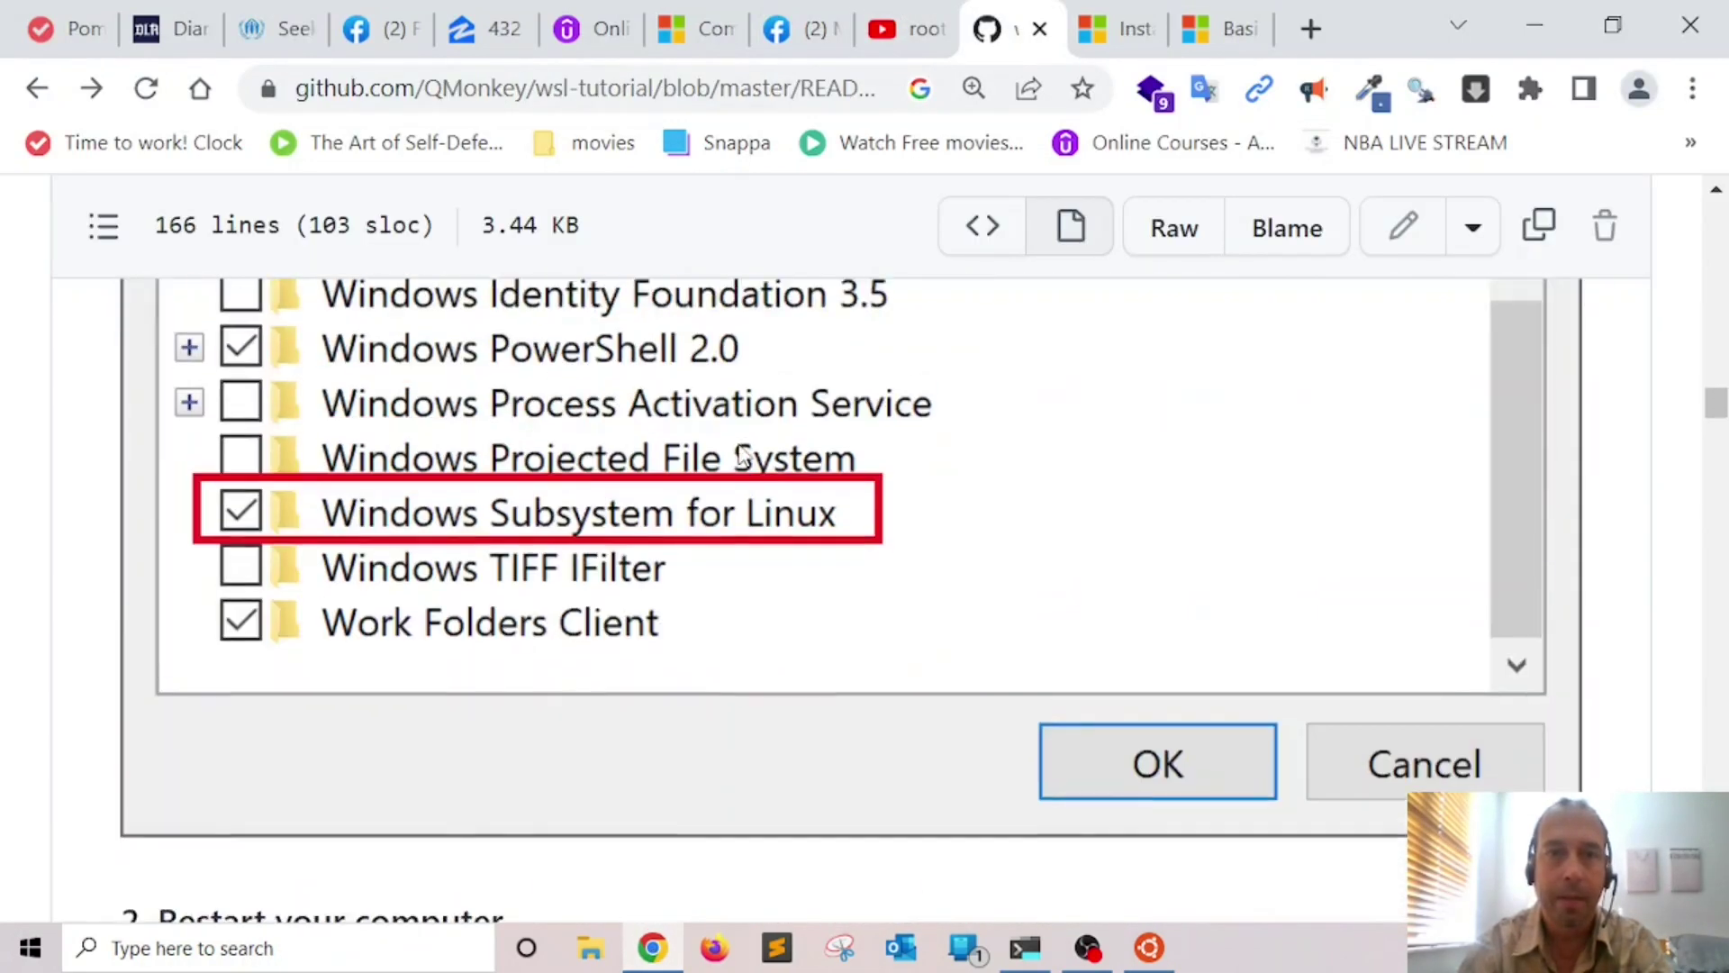
scroll(740, 453, up, 8)
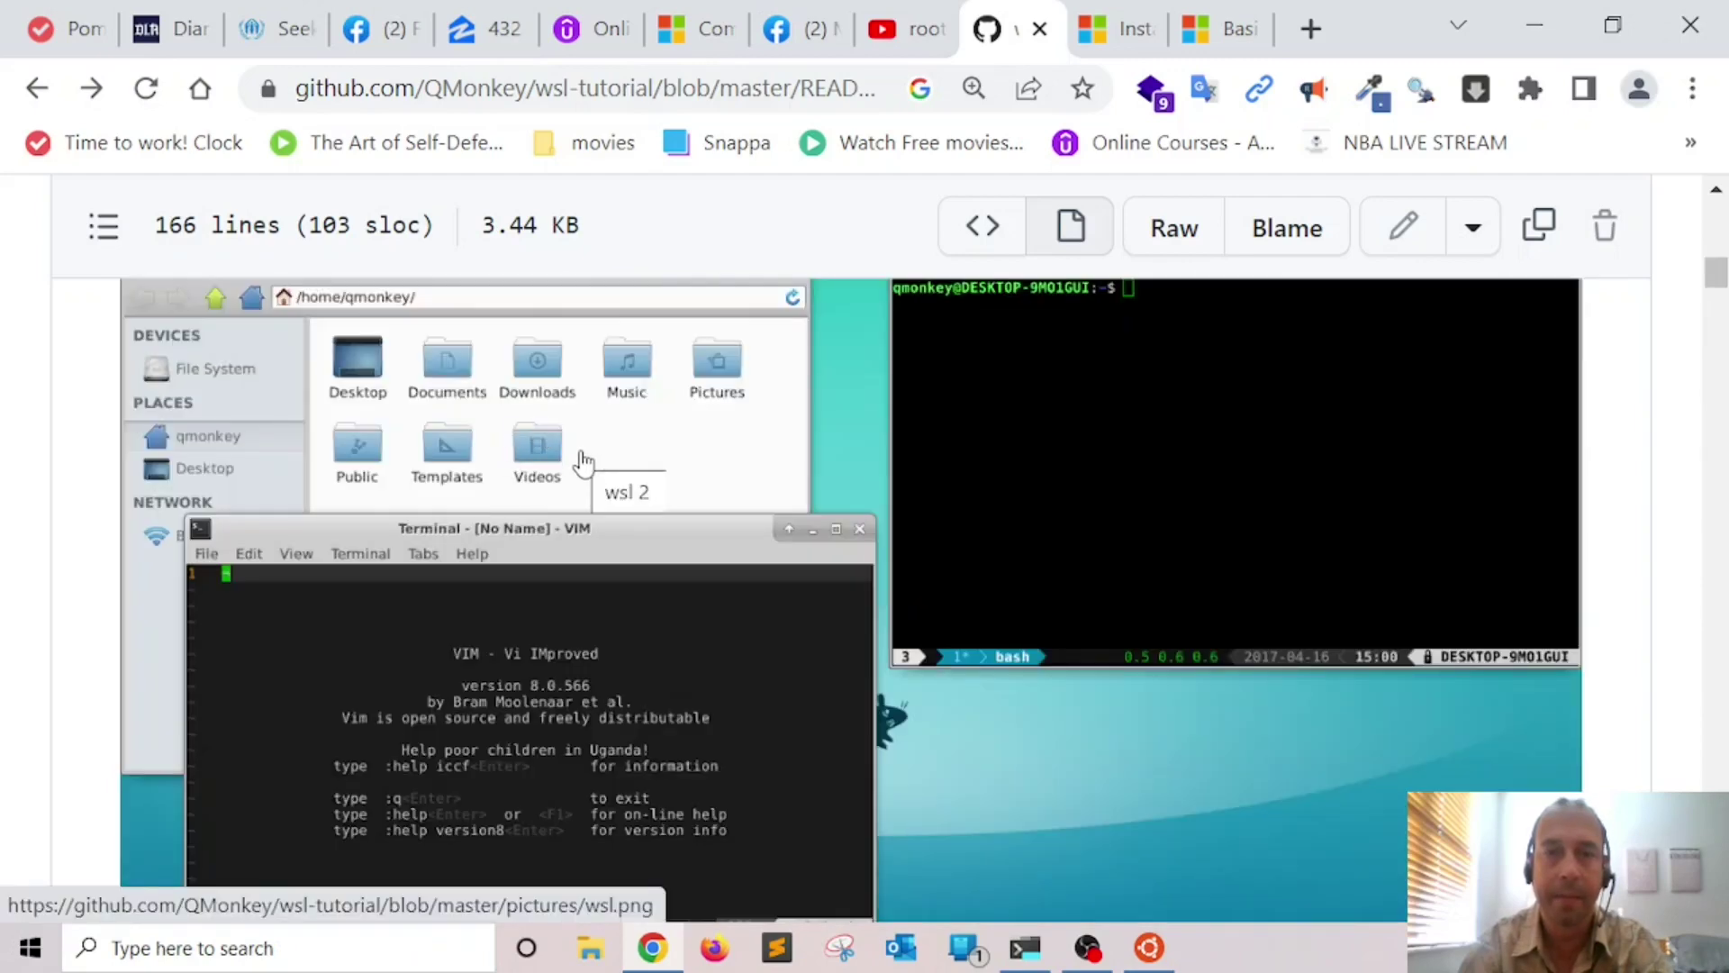
scroll(676, 456, down, 1)
scroll(677, 456, down, 6)
scroll(675, 453, up, 7)
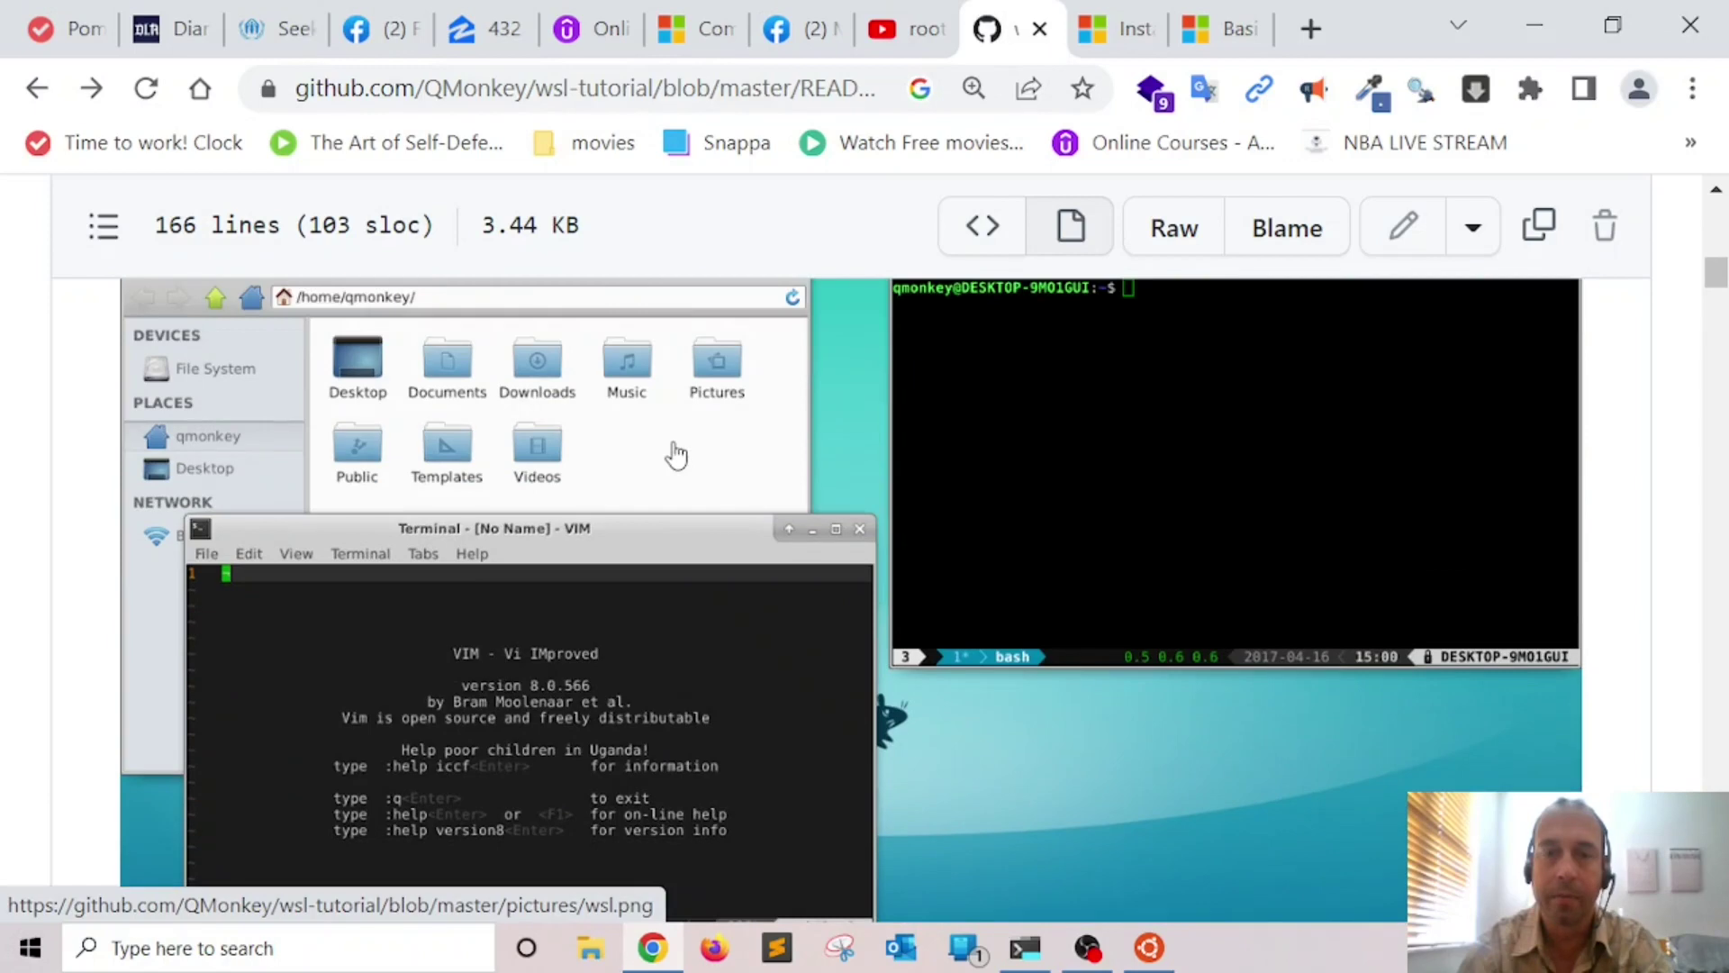
click(1535, 19)
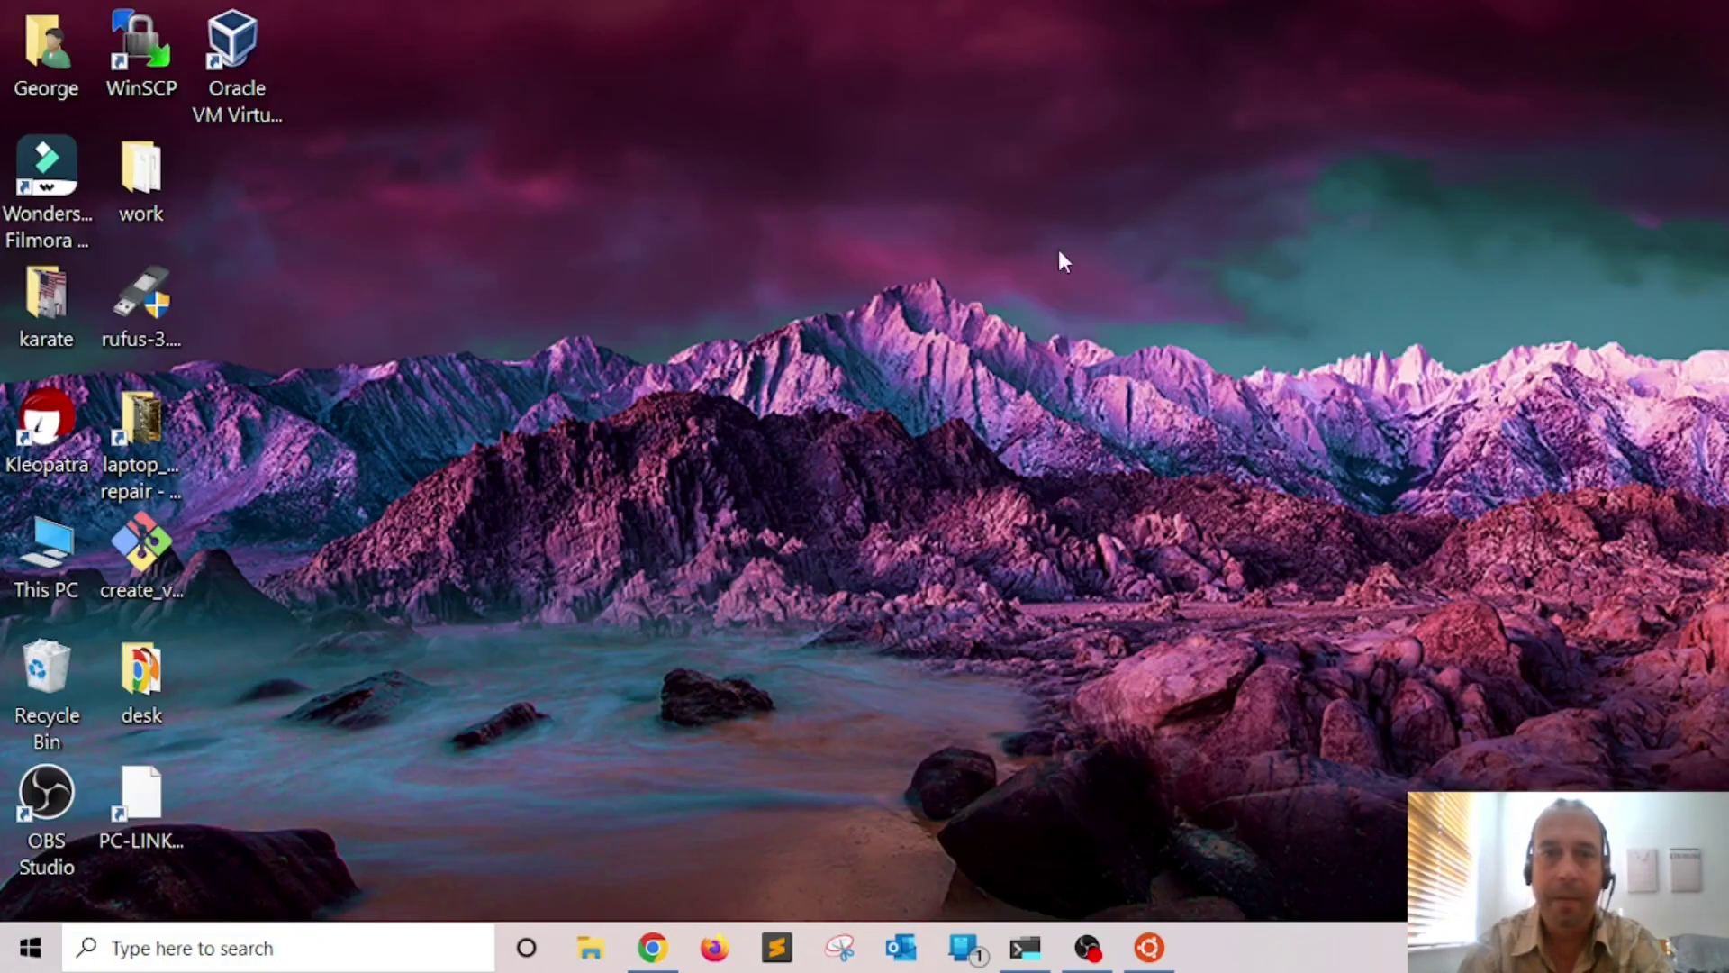
Check the Virtual Machine Platform and Windows Subsystem for Linux entries in Windows Features, leaving the dialog without changes
click(140, 946)
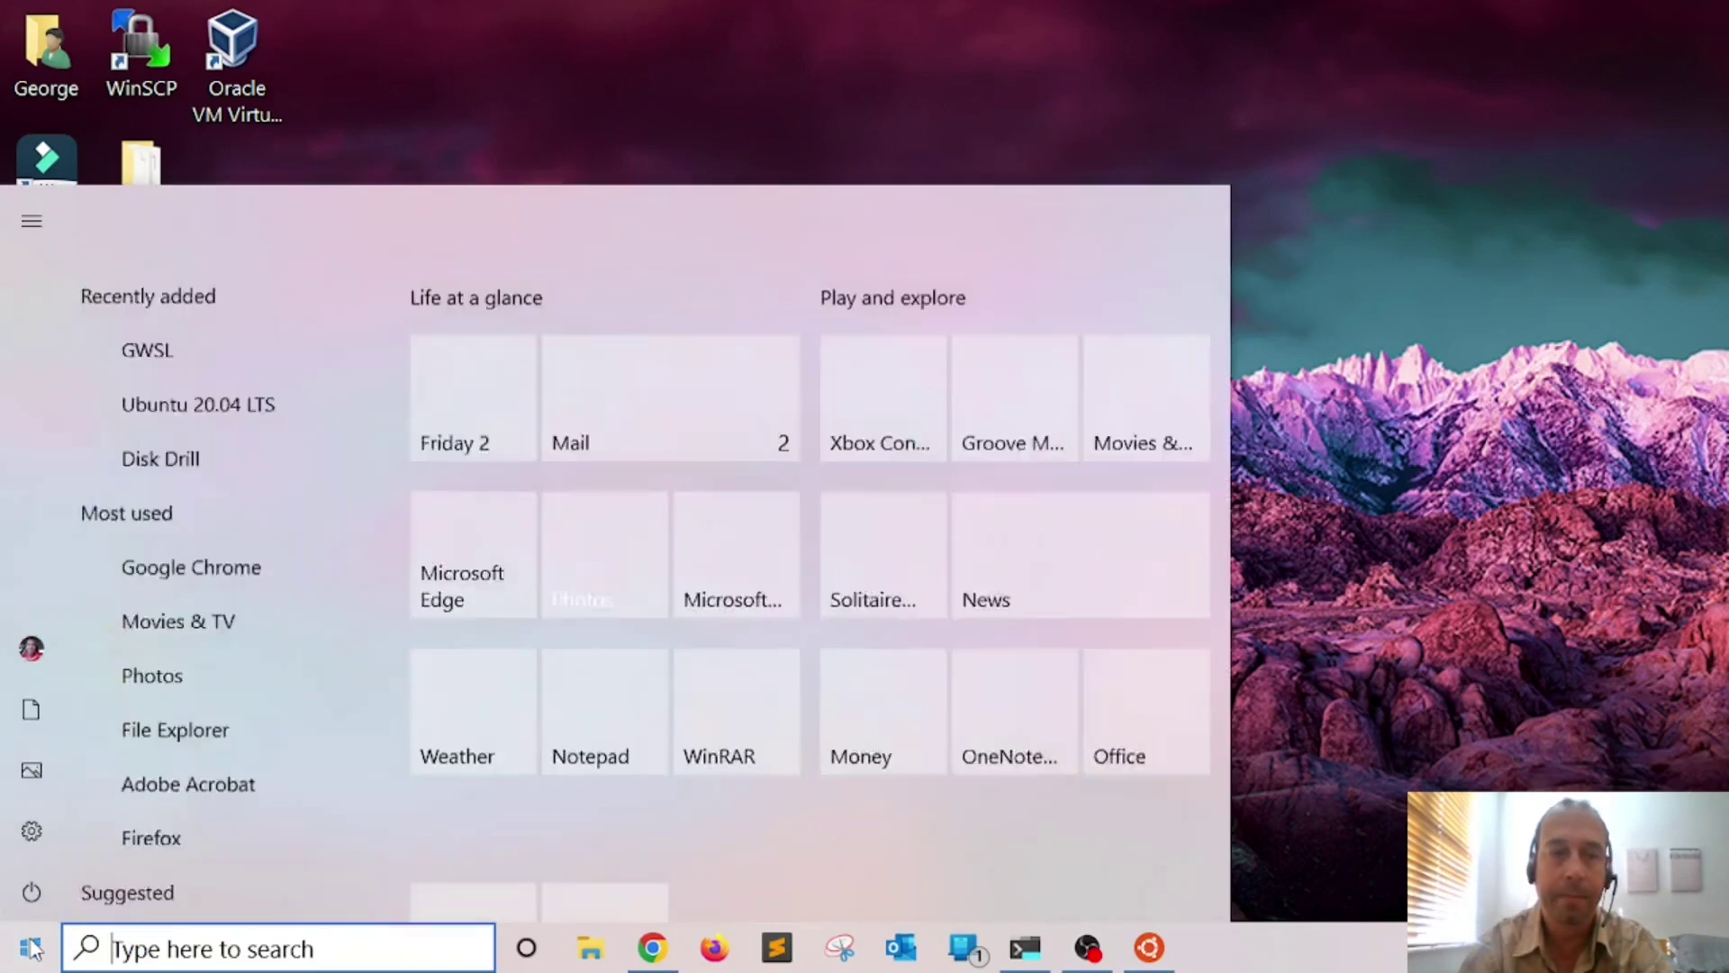
click(45, 948)
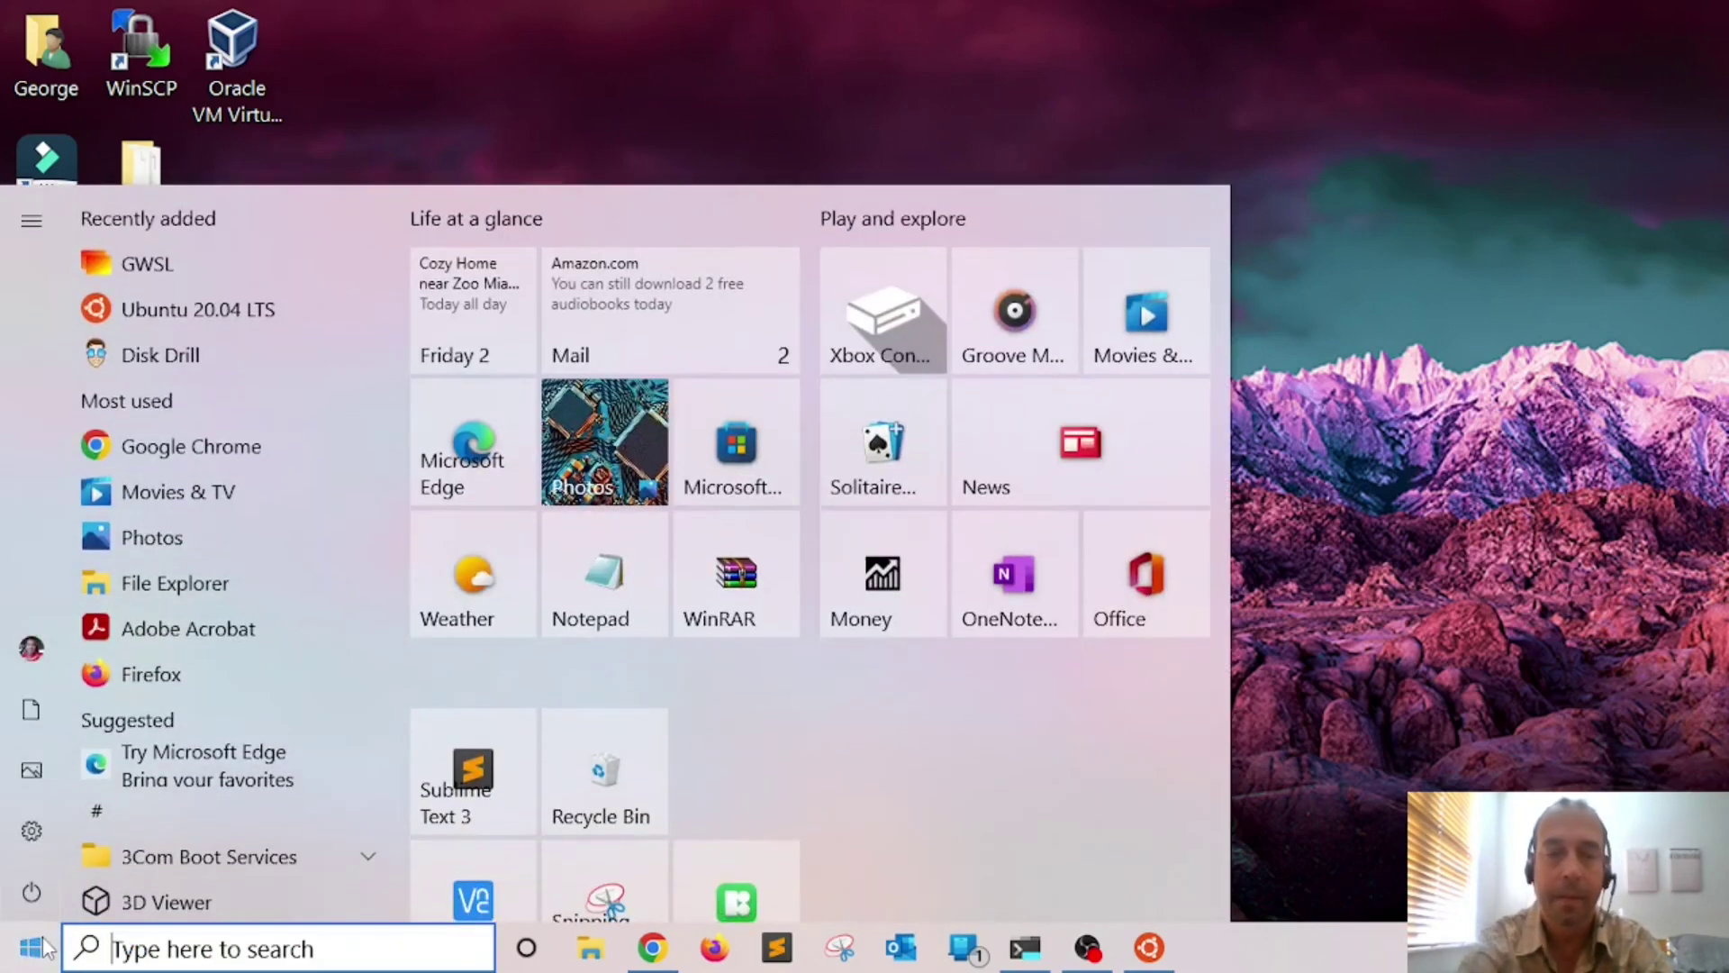
text(features)
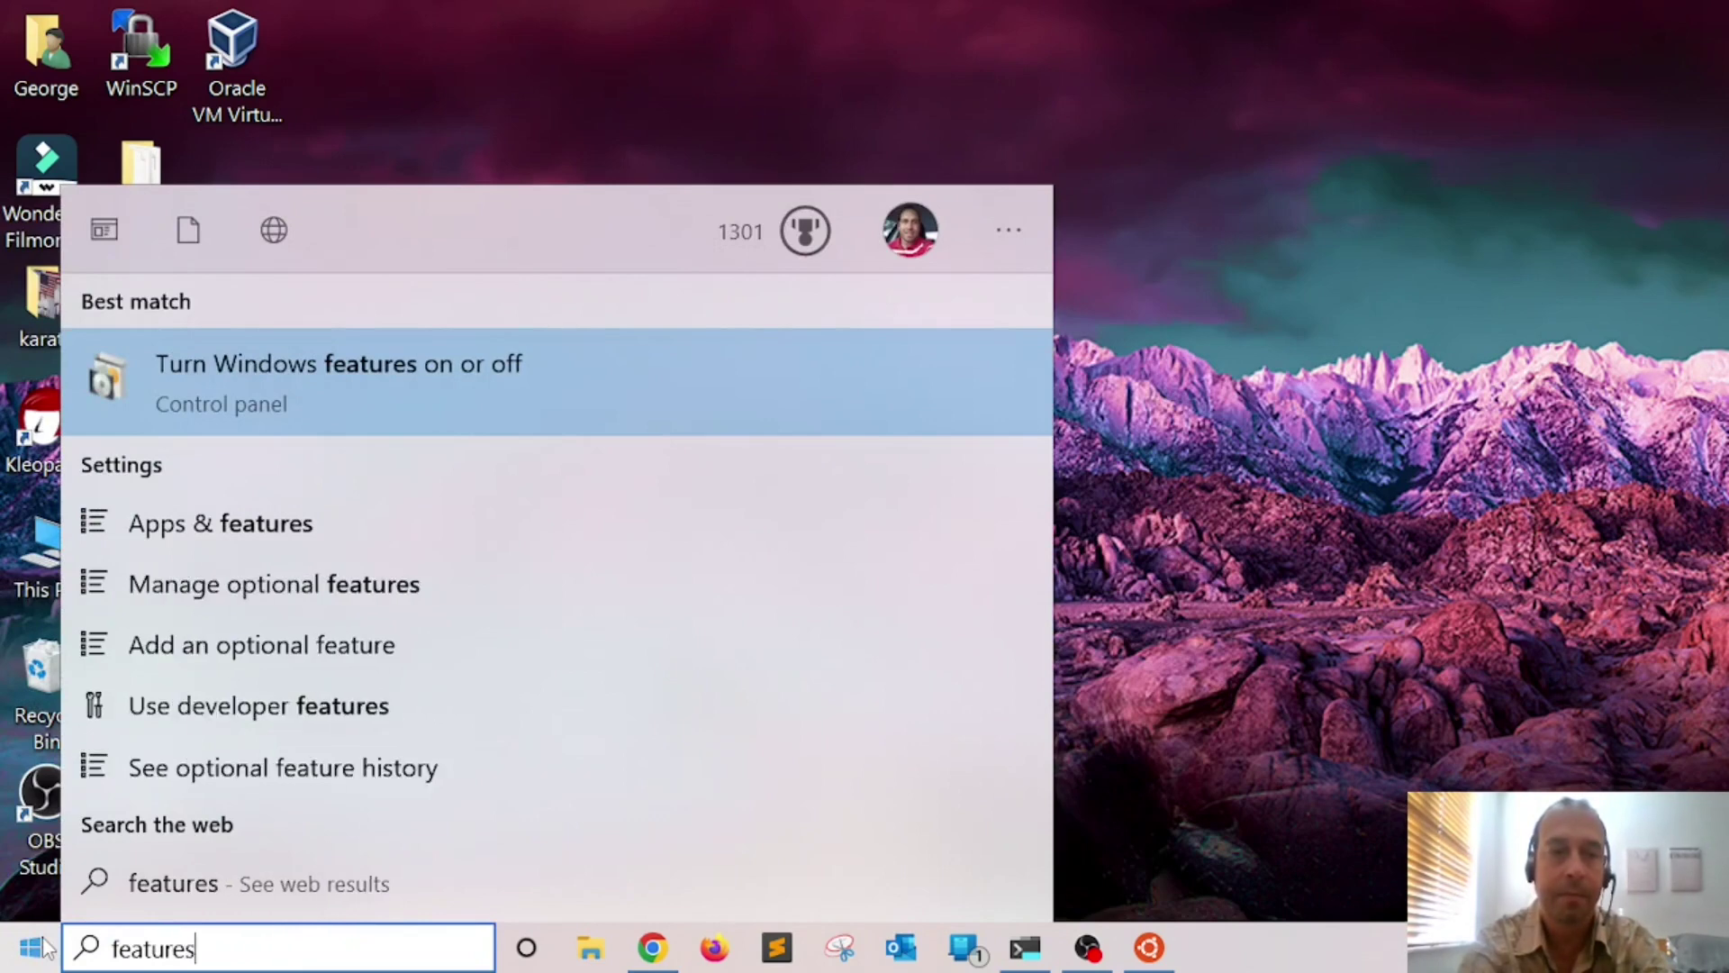
key(Return)
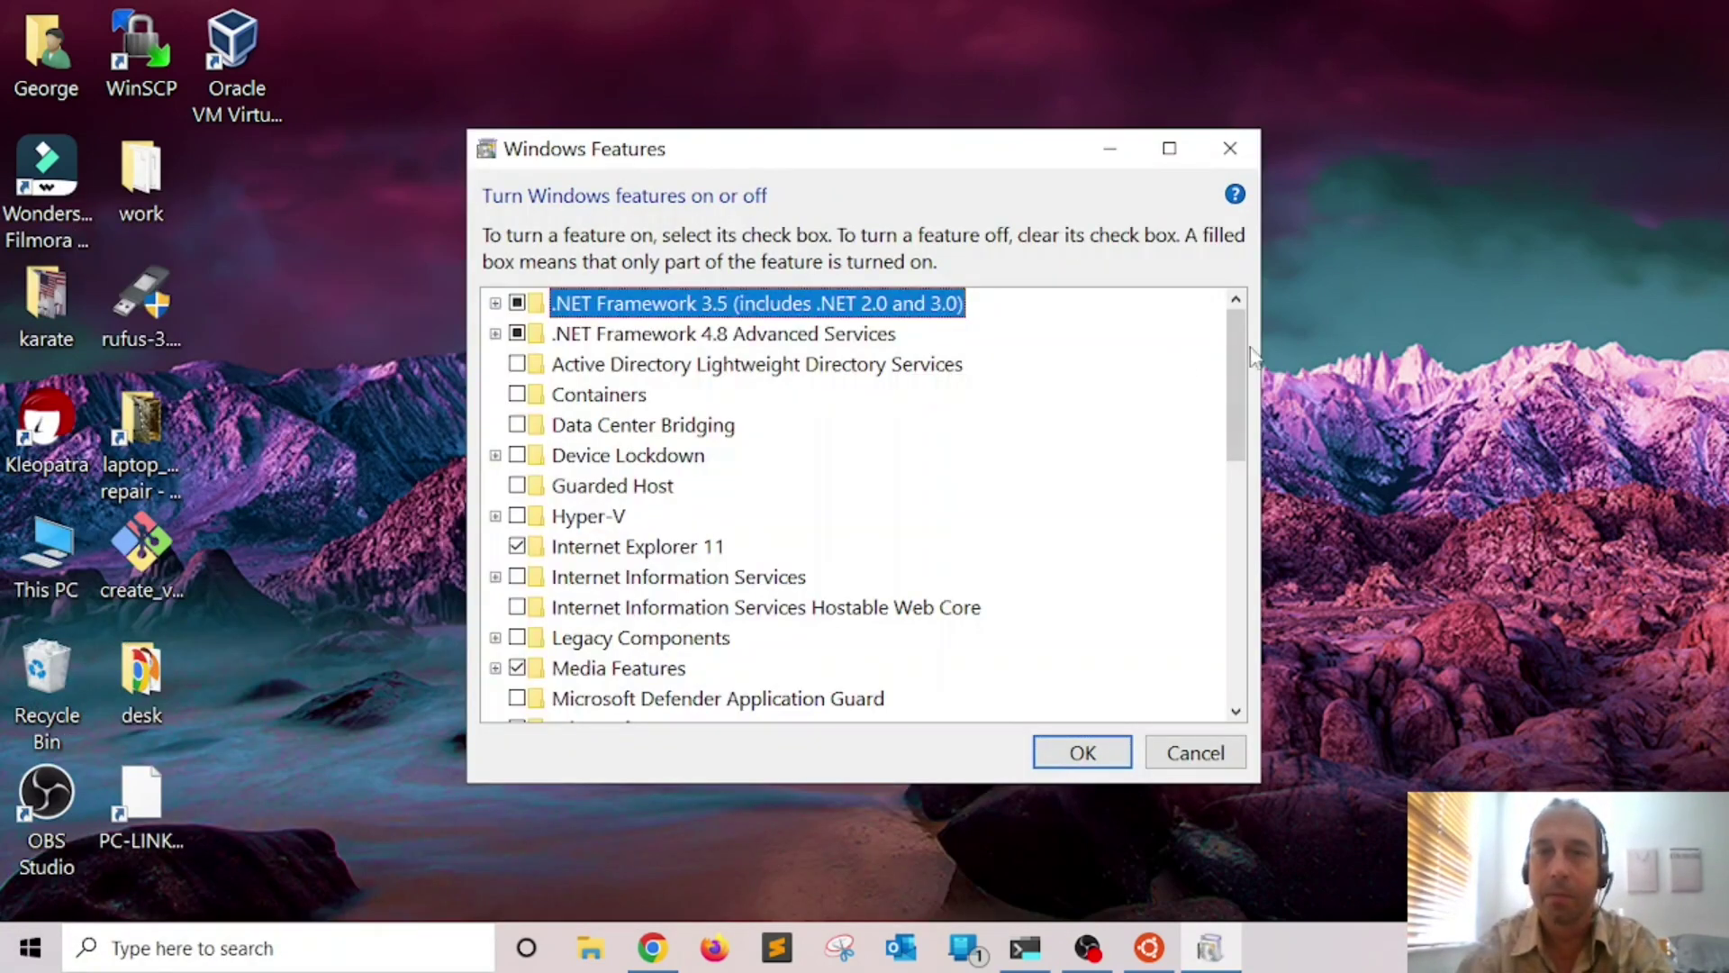
drag(1235, 339, 1205, 633)
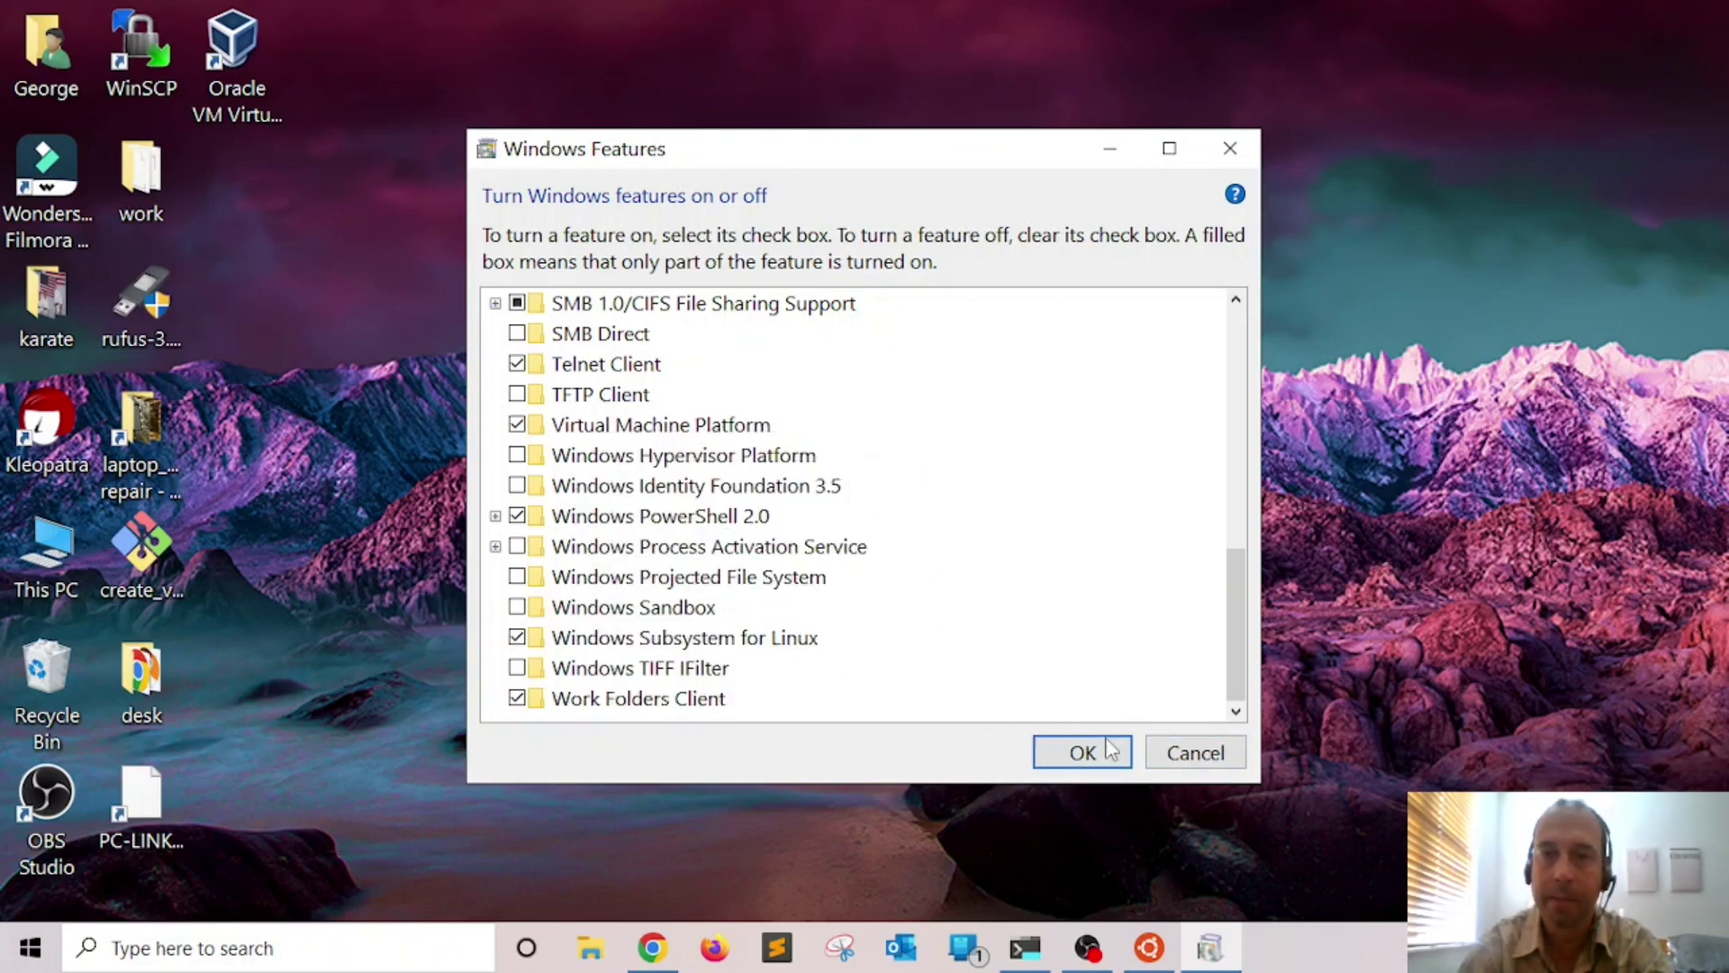
click(1195, 757)
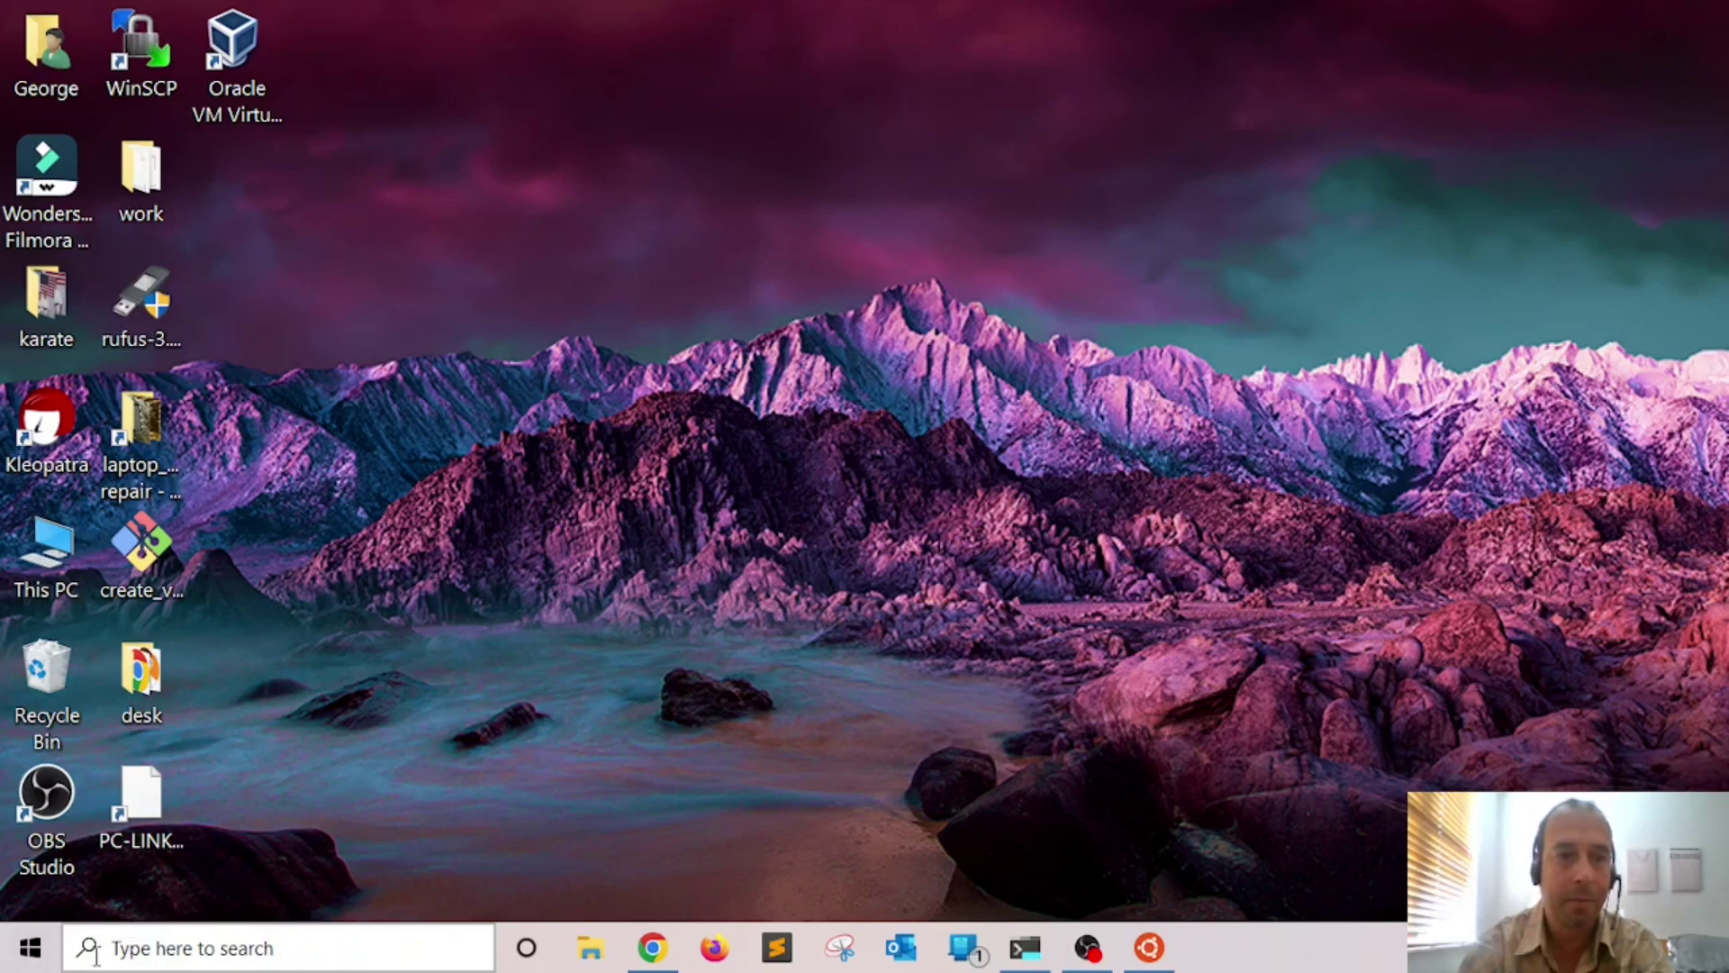
Search the Microsoft Store for "ubuntu" and start installing Ubuntu 18.04.5 LTS
click(140, 953)
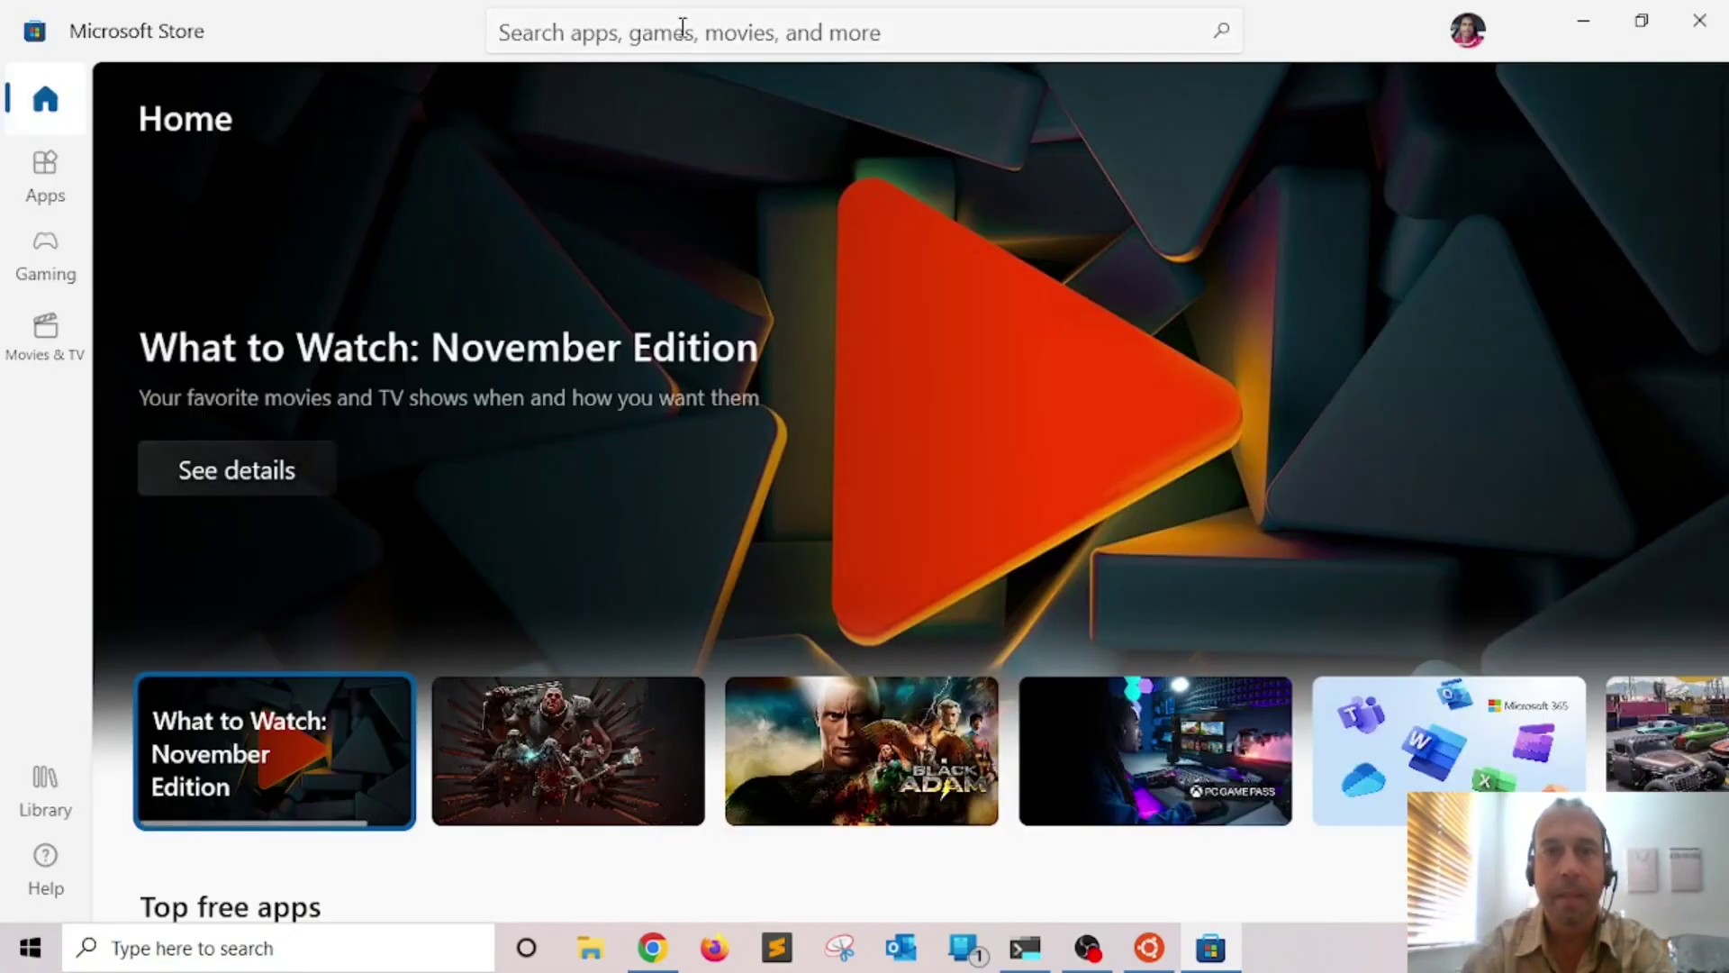
click(683, 28)
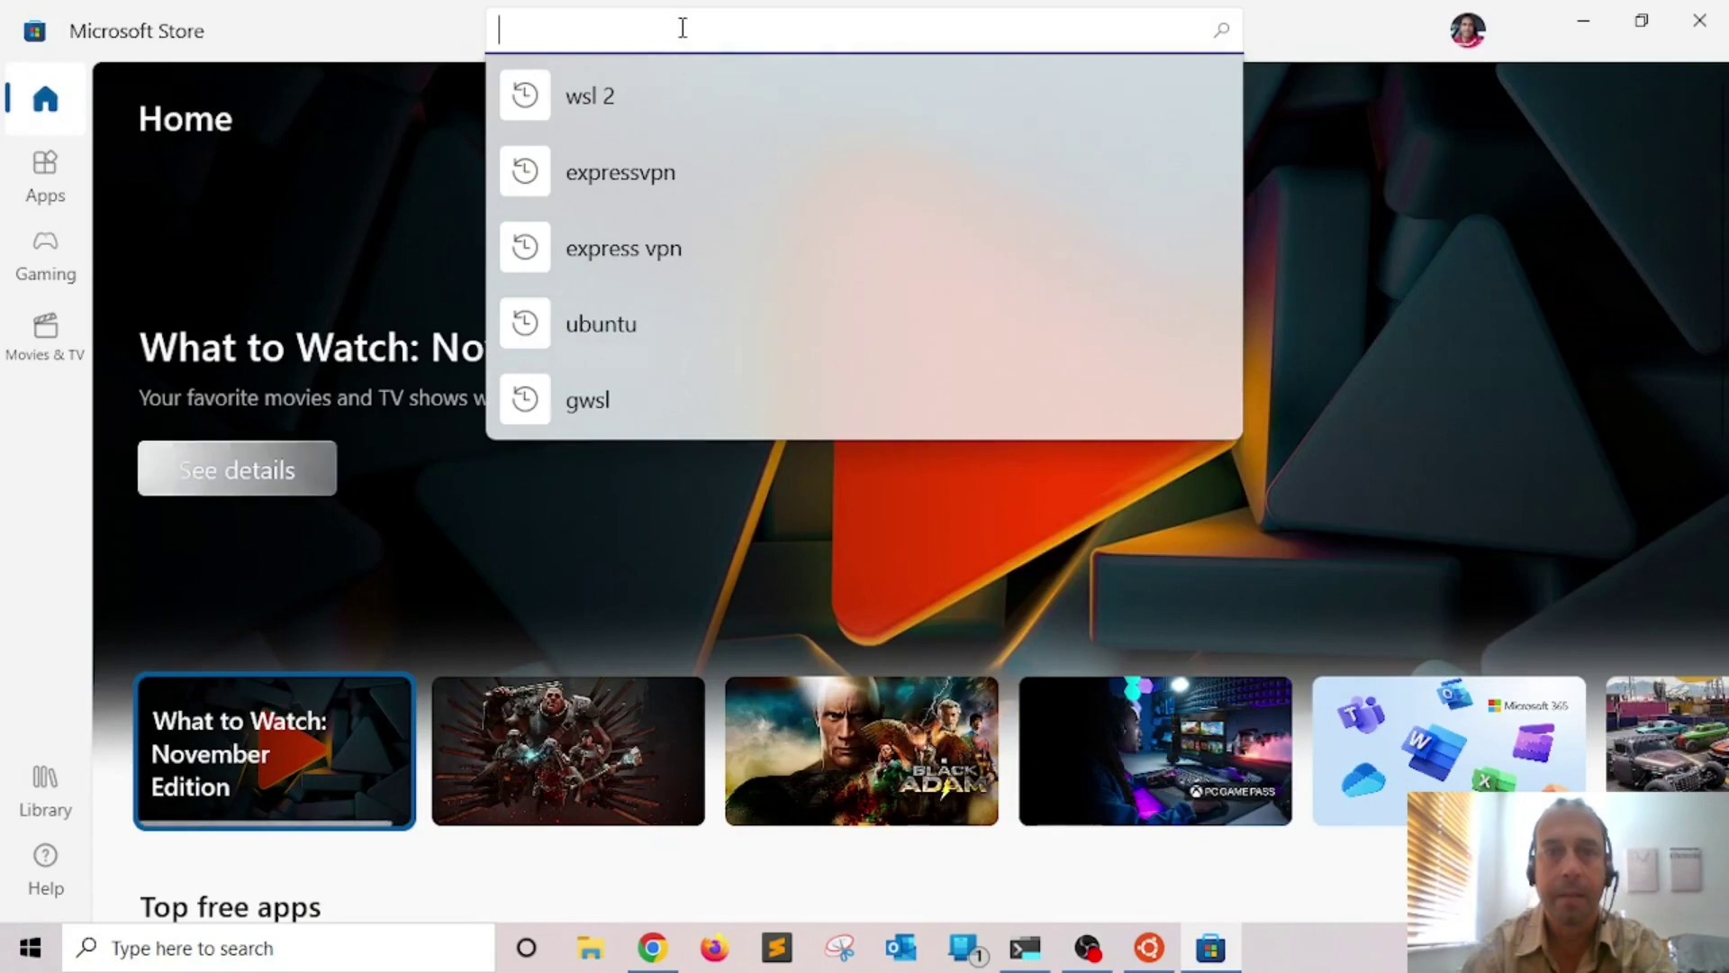
text(ubuntu)
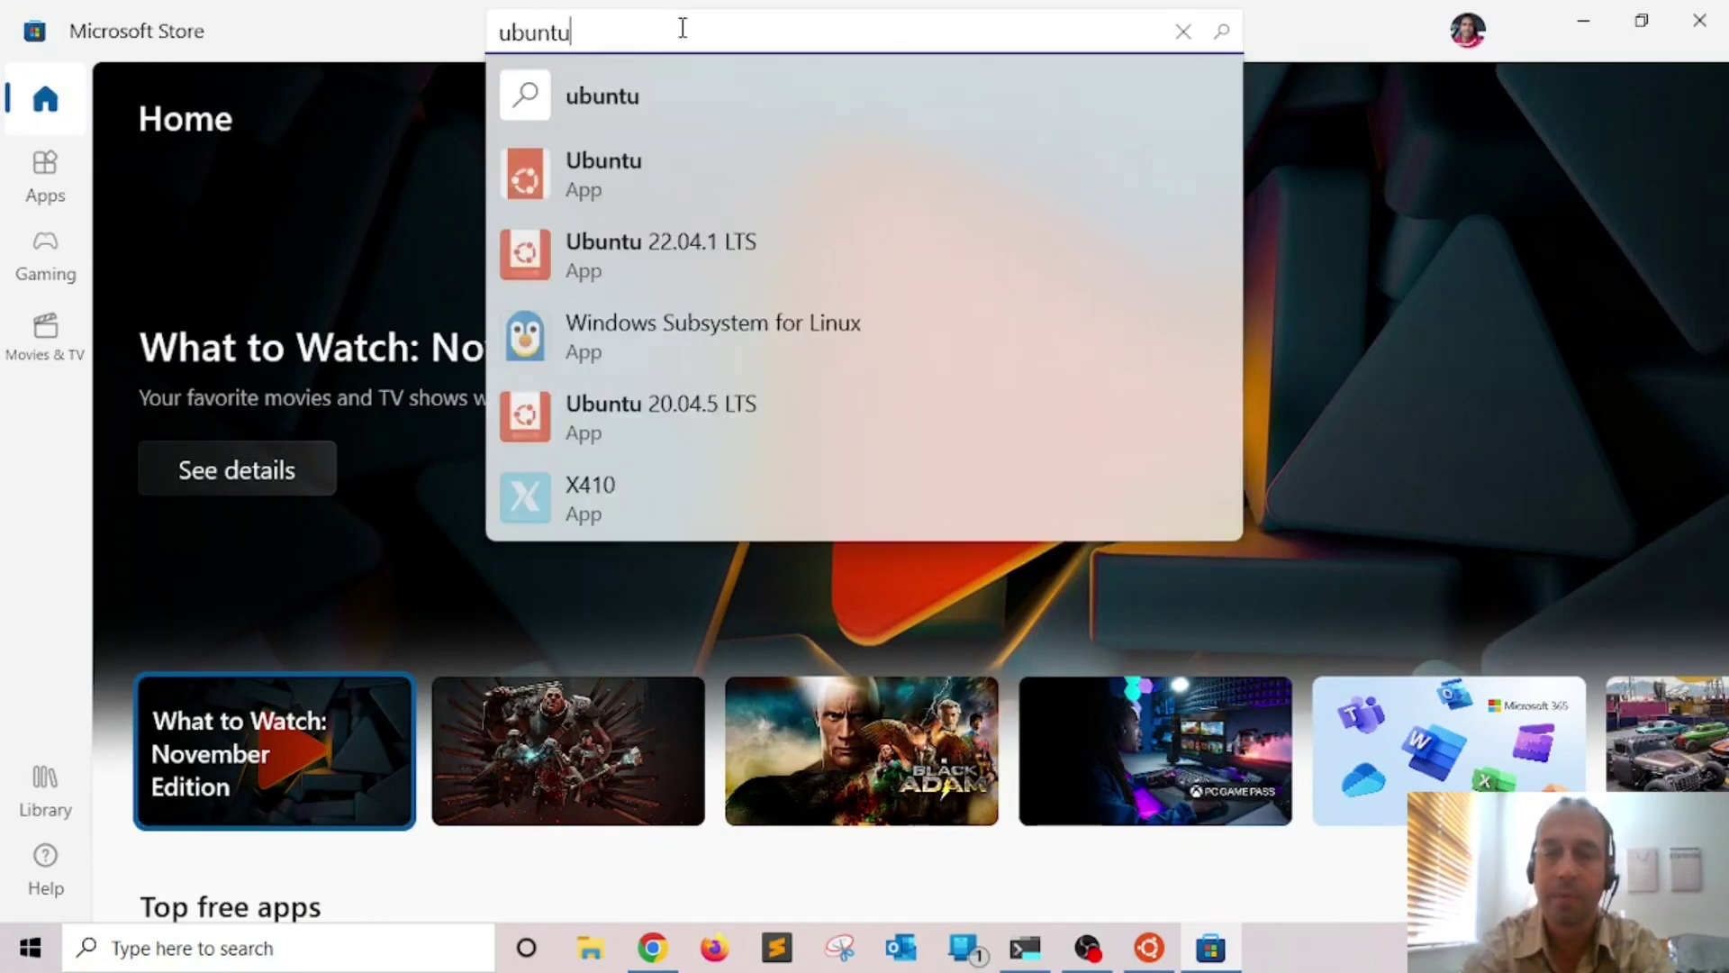
key(Return)
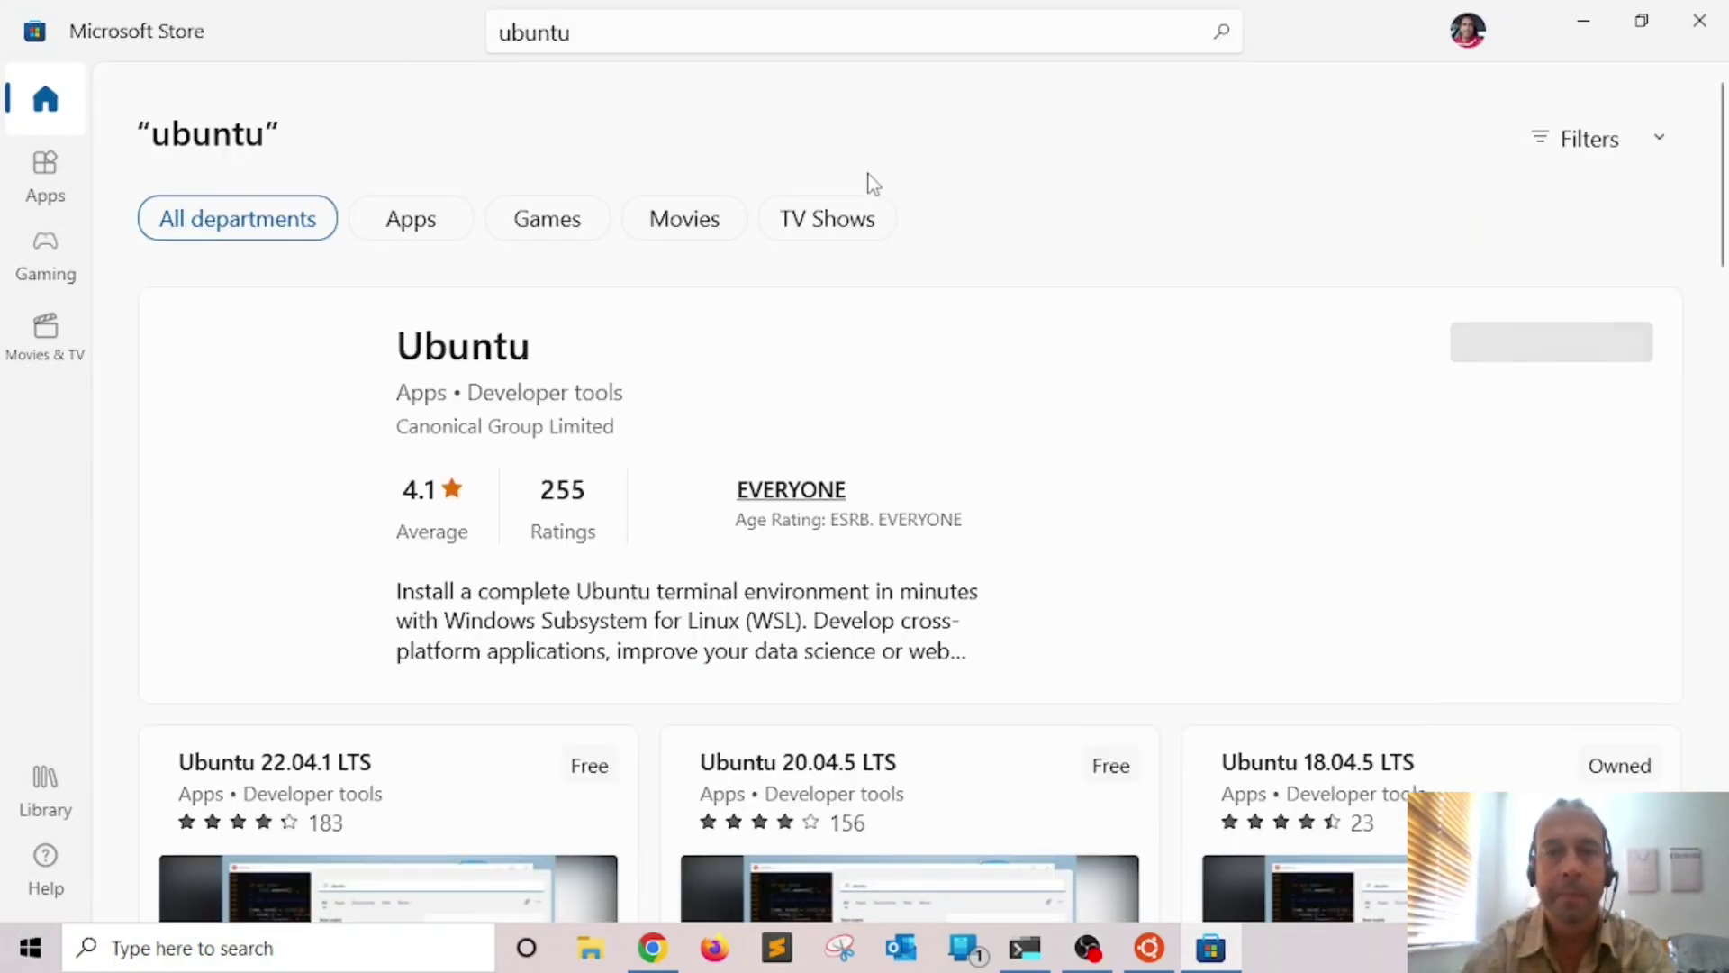
scroll(621, 374, down, 3)
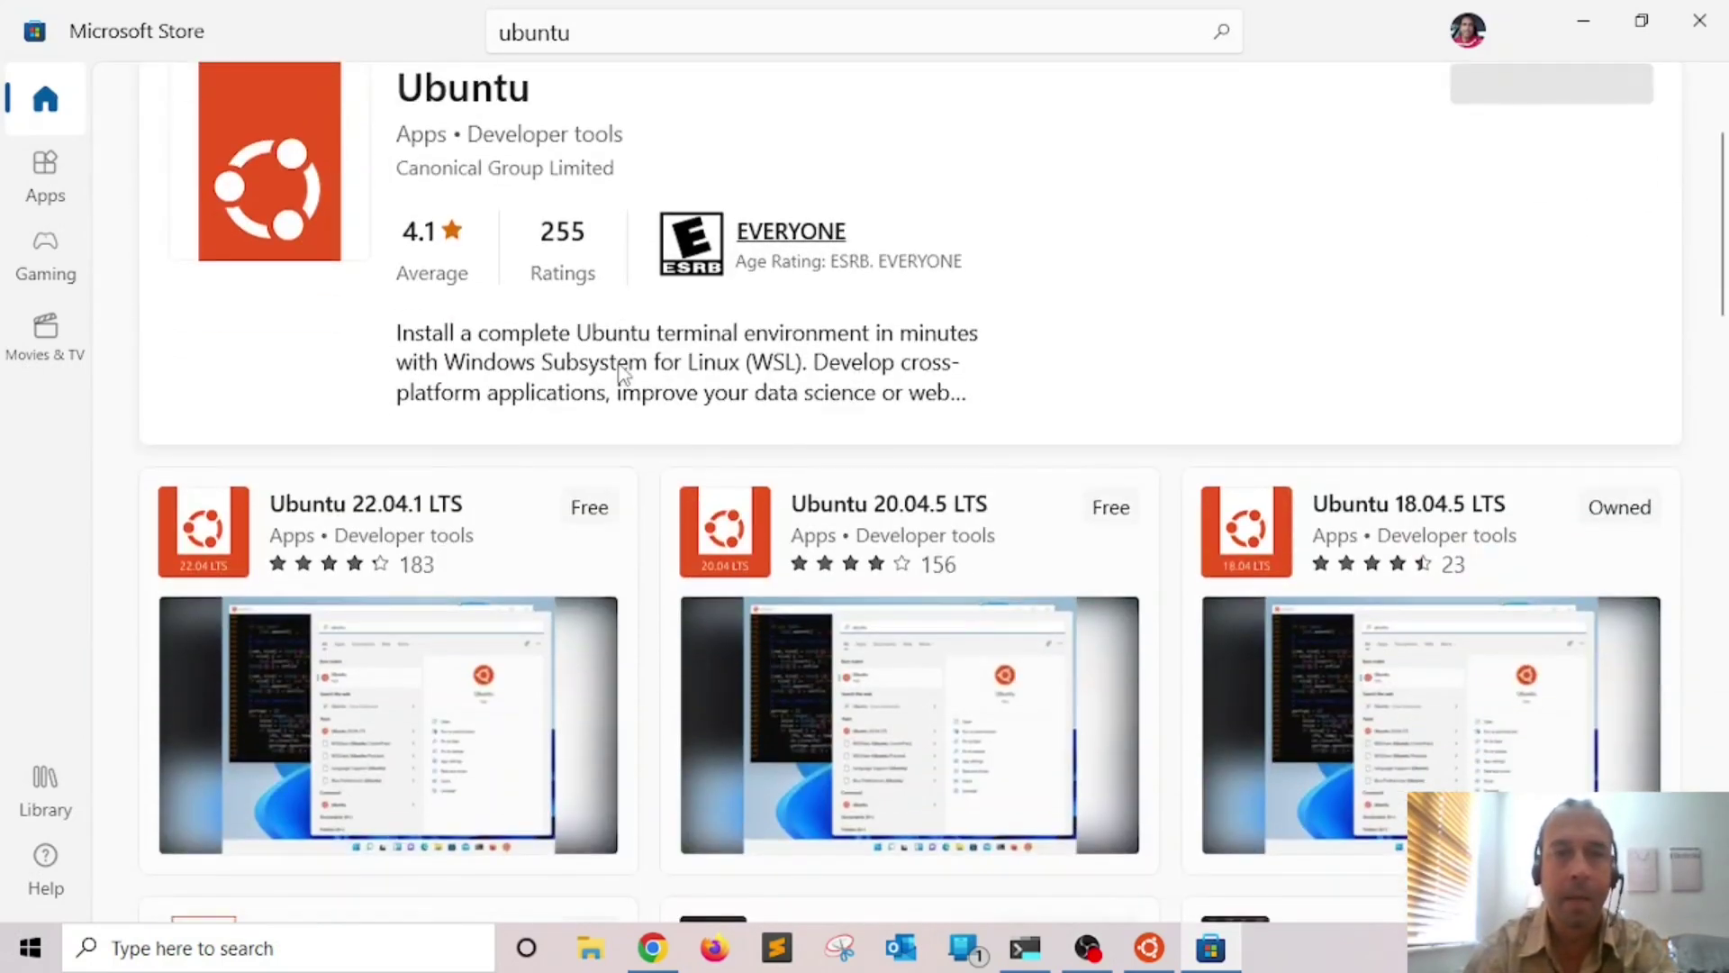
click(1441, 540)
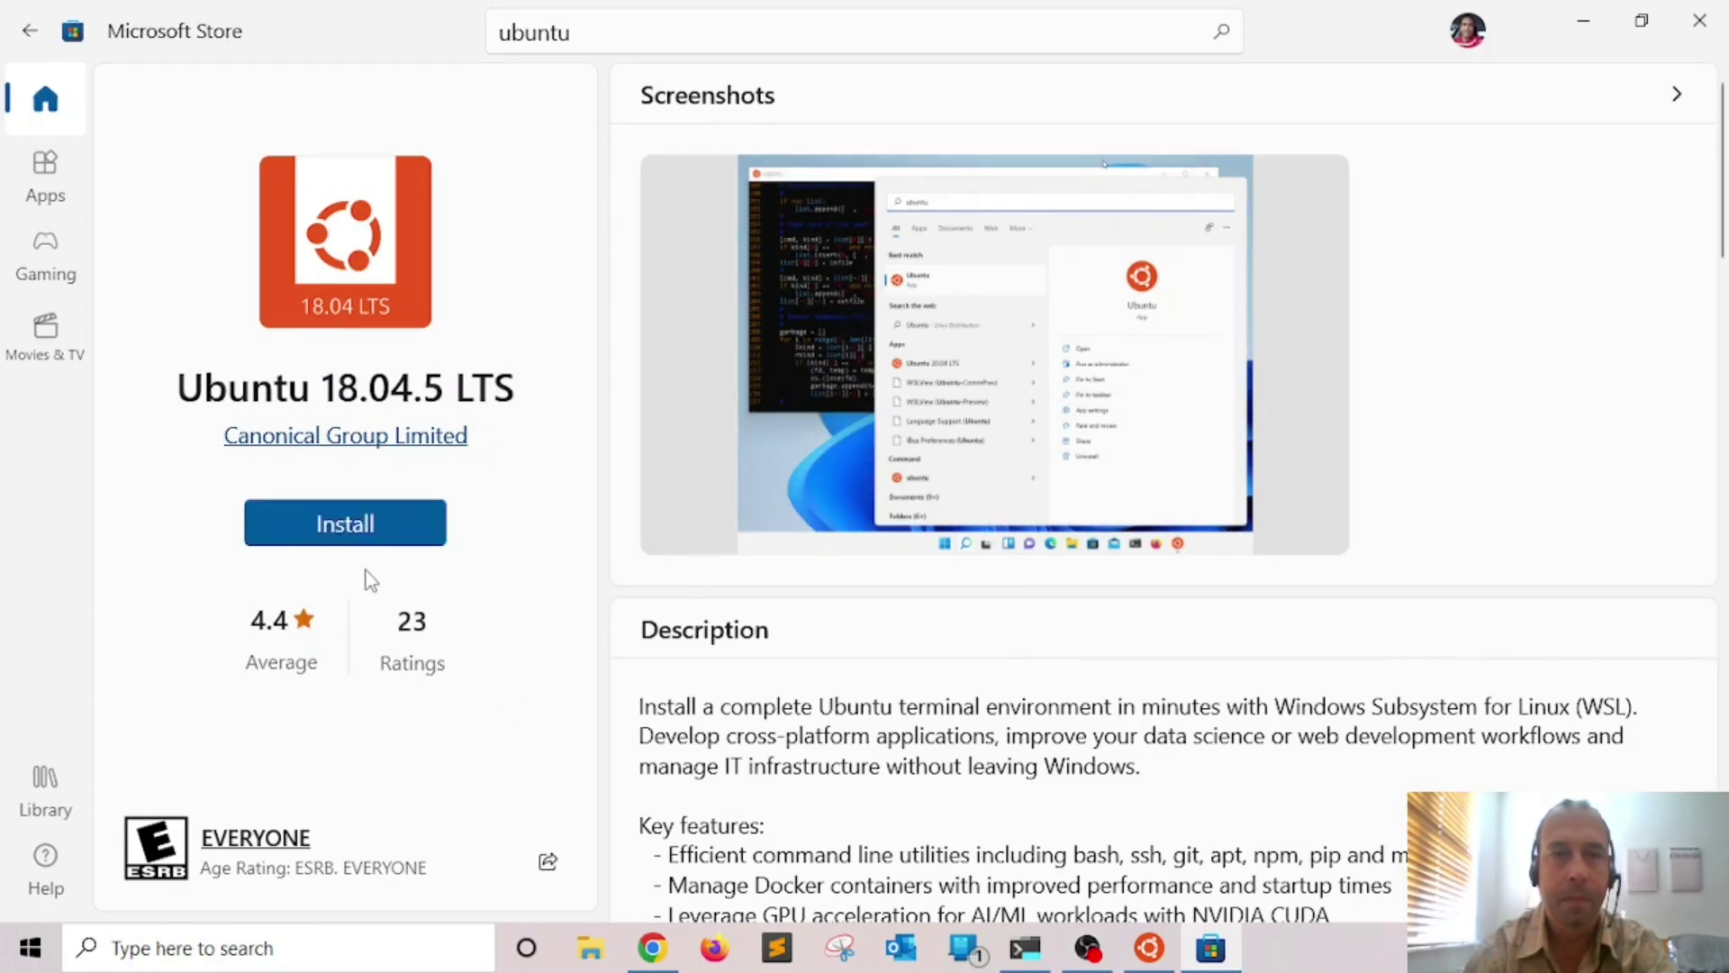
click(341, 517)
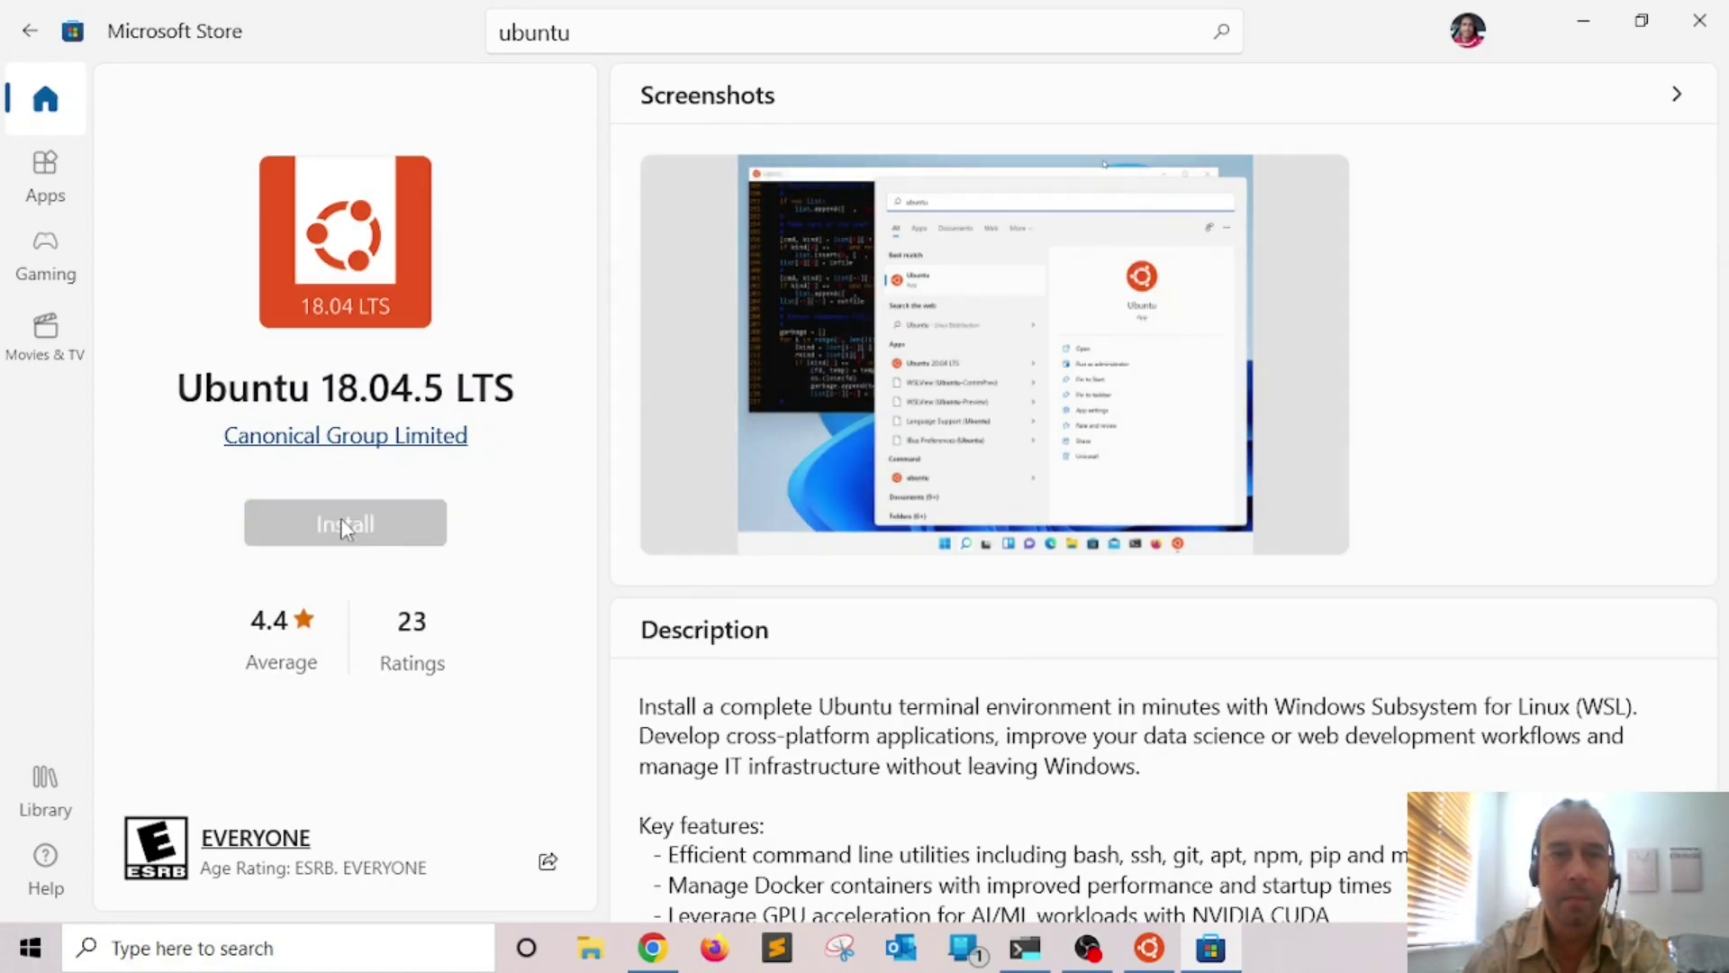
Search the Microsoft Store for "gwsl" and view the details page of the GWSL app
click(601, 18)
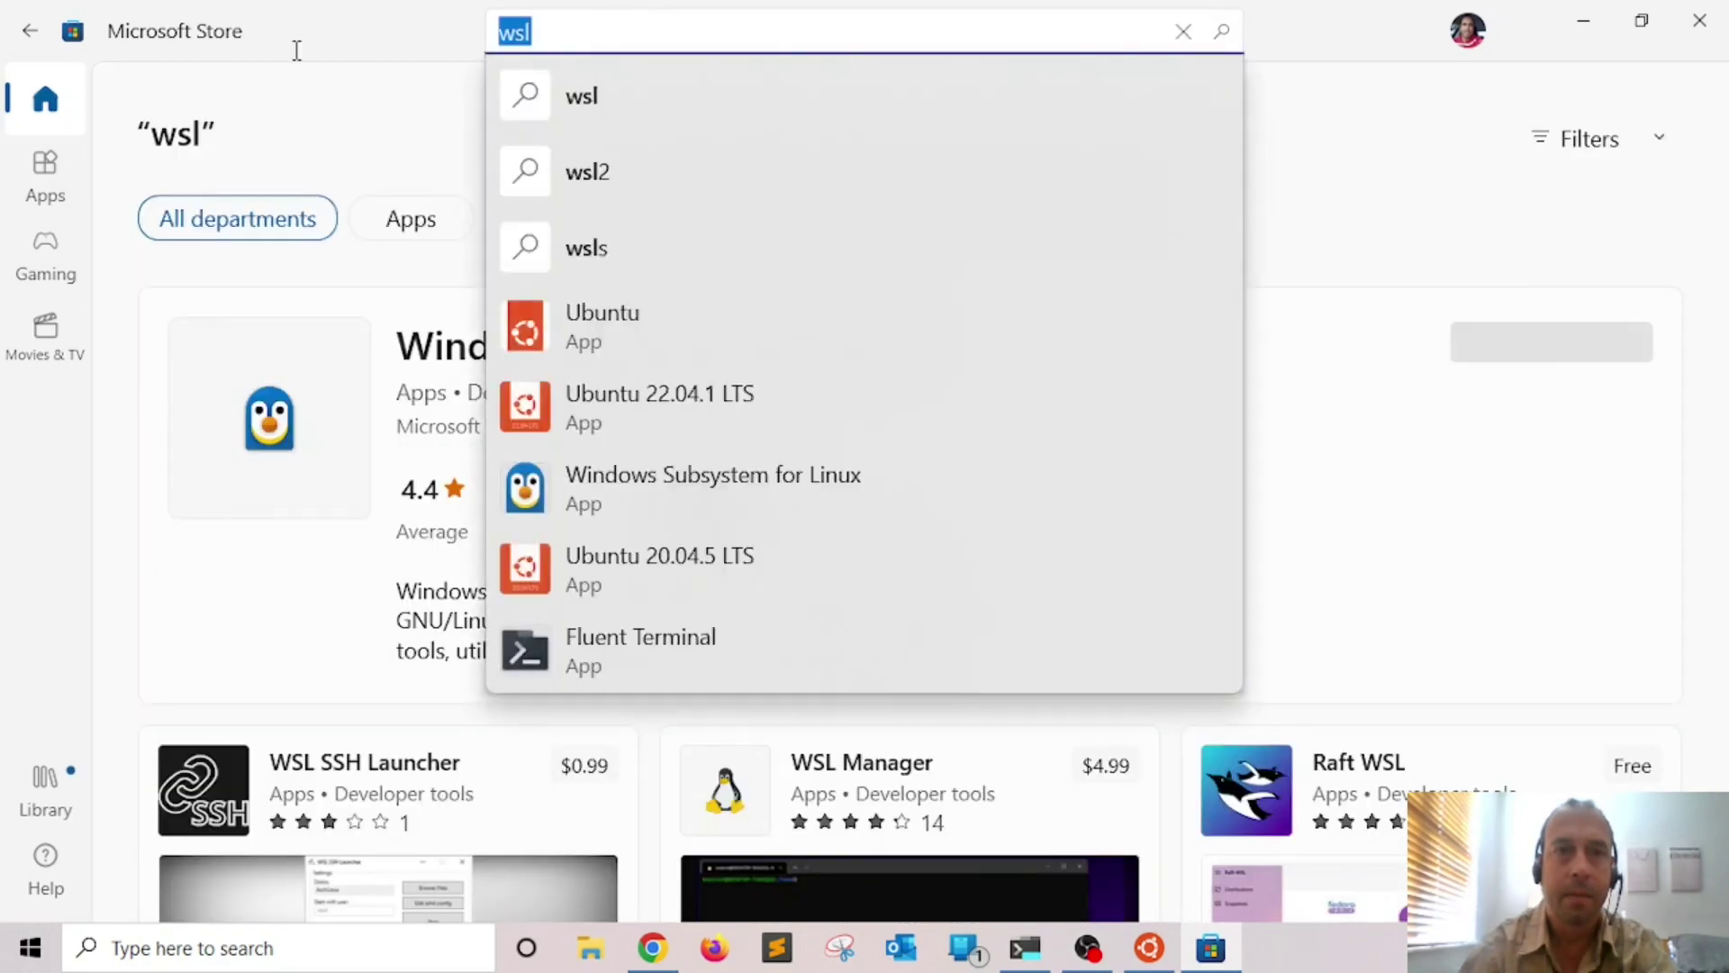
key(BackSpace)
text(gw)
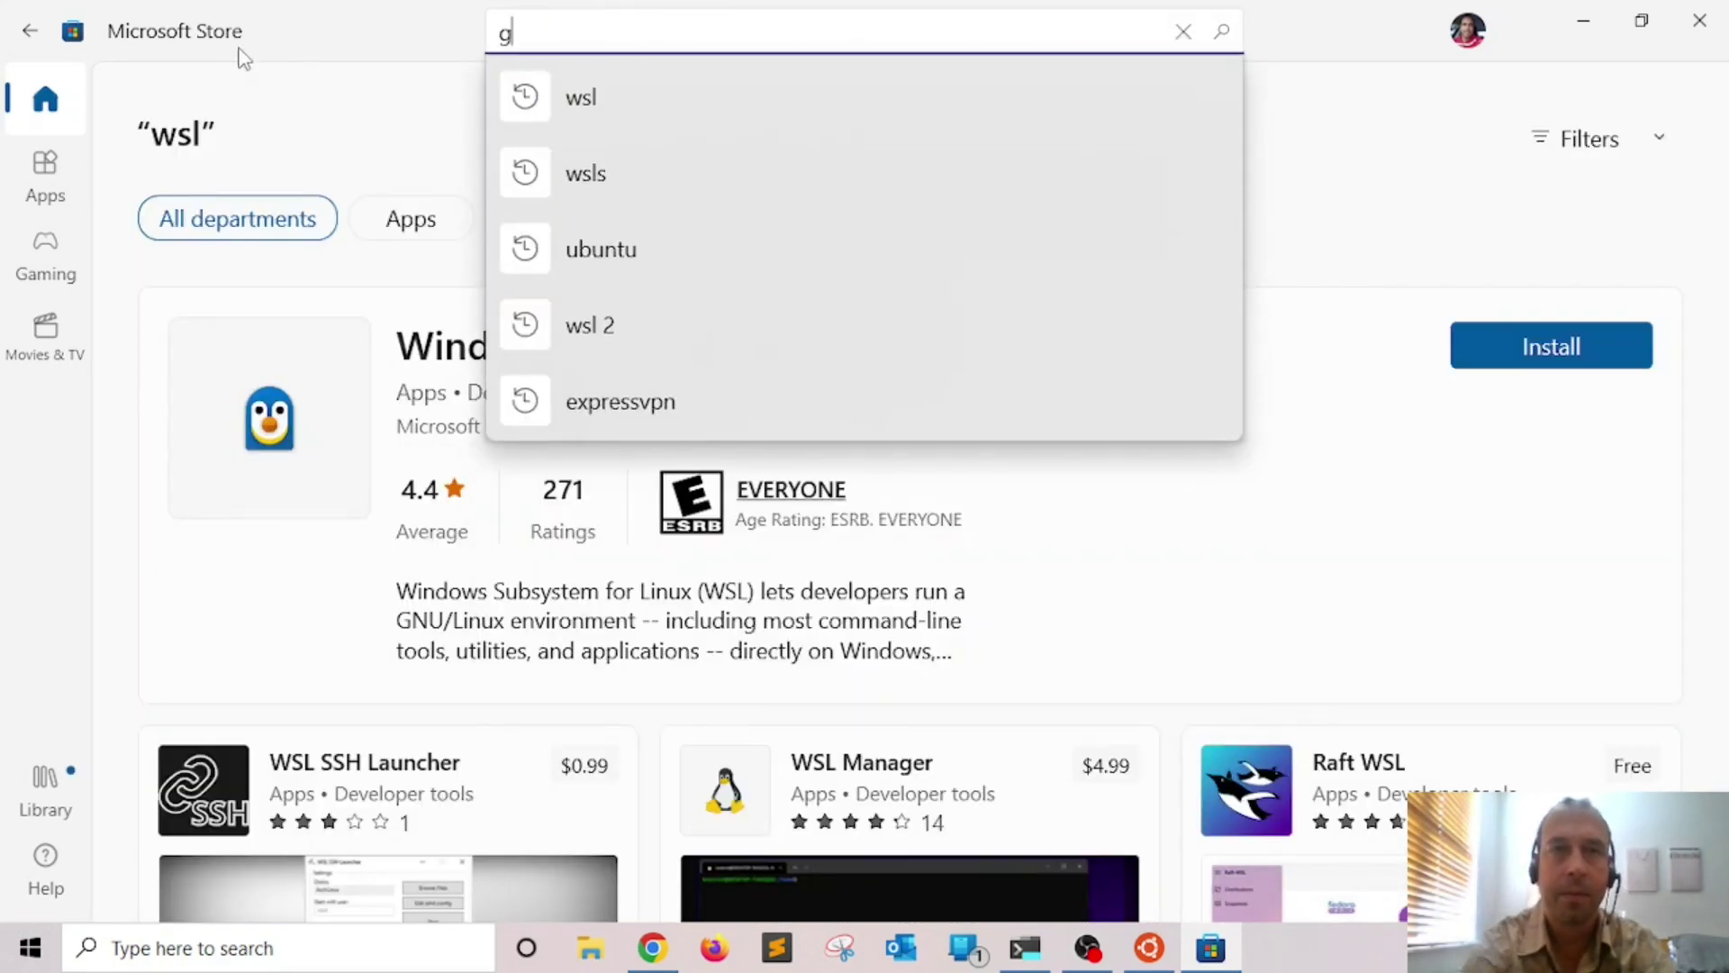
text(sl)
key(Return)
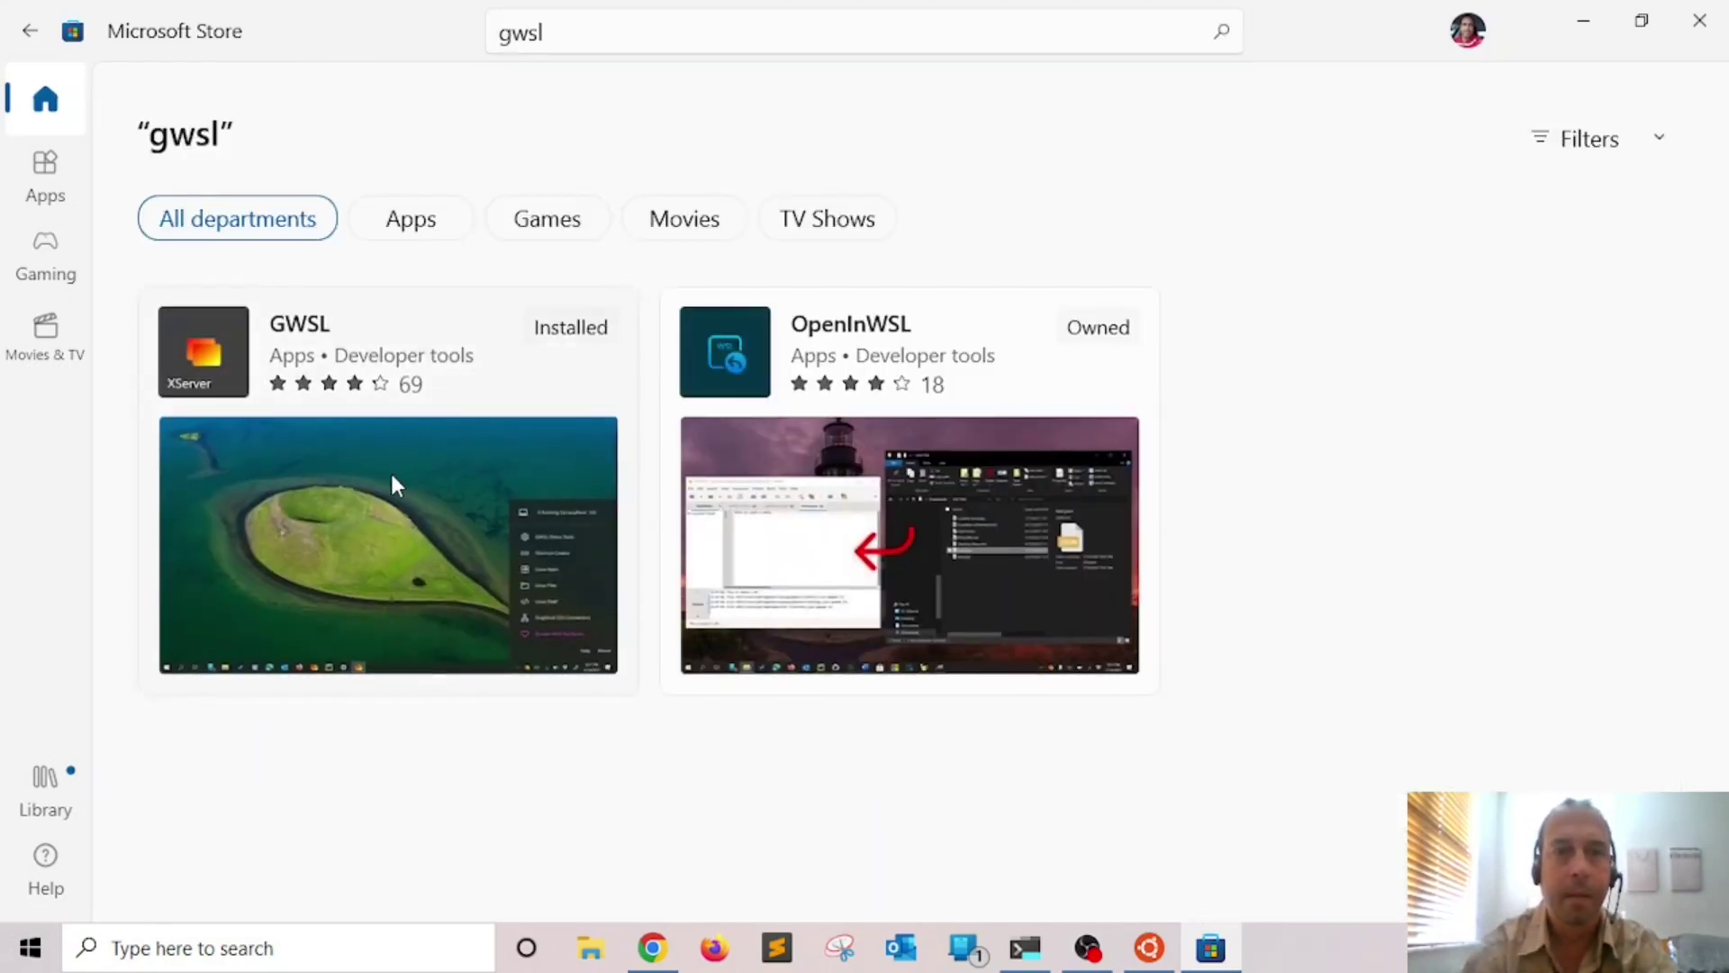
click(391, 470)
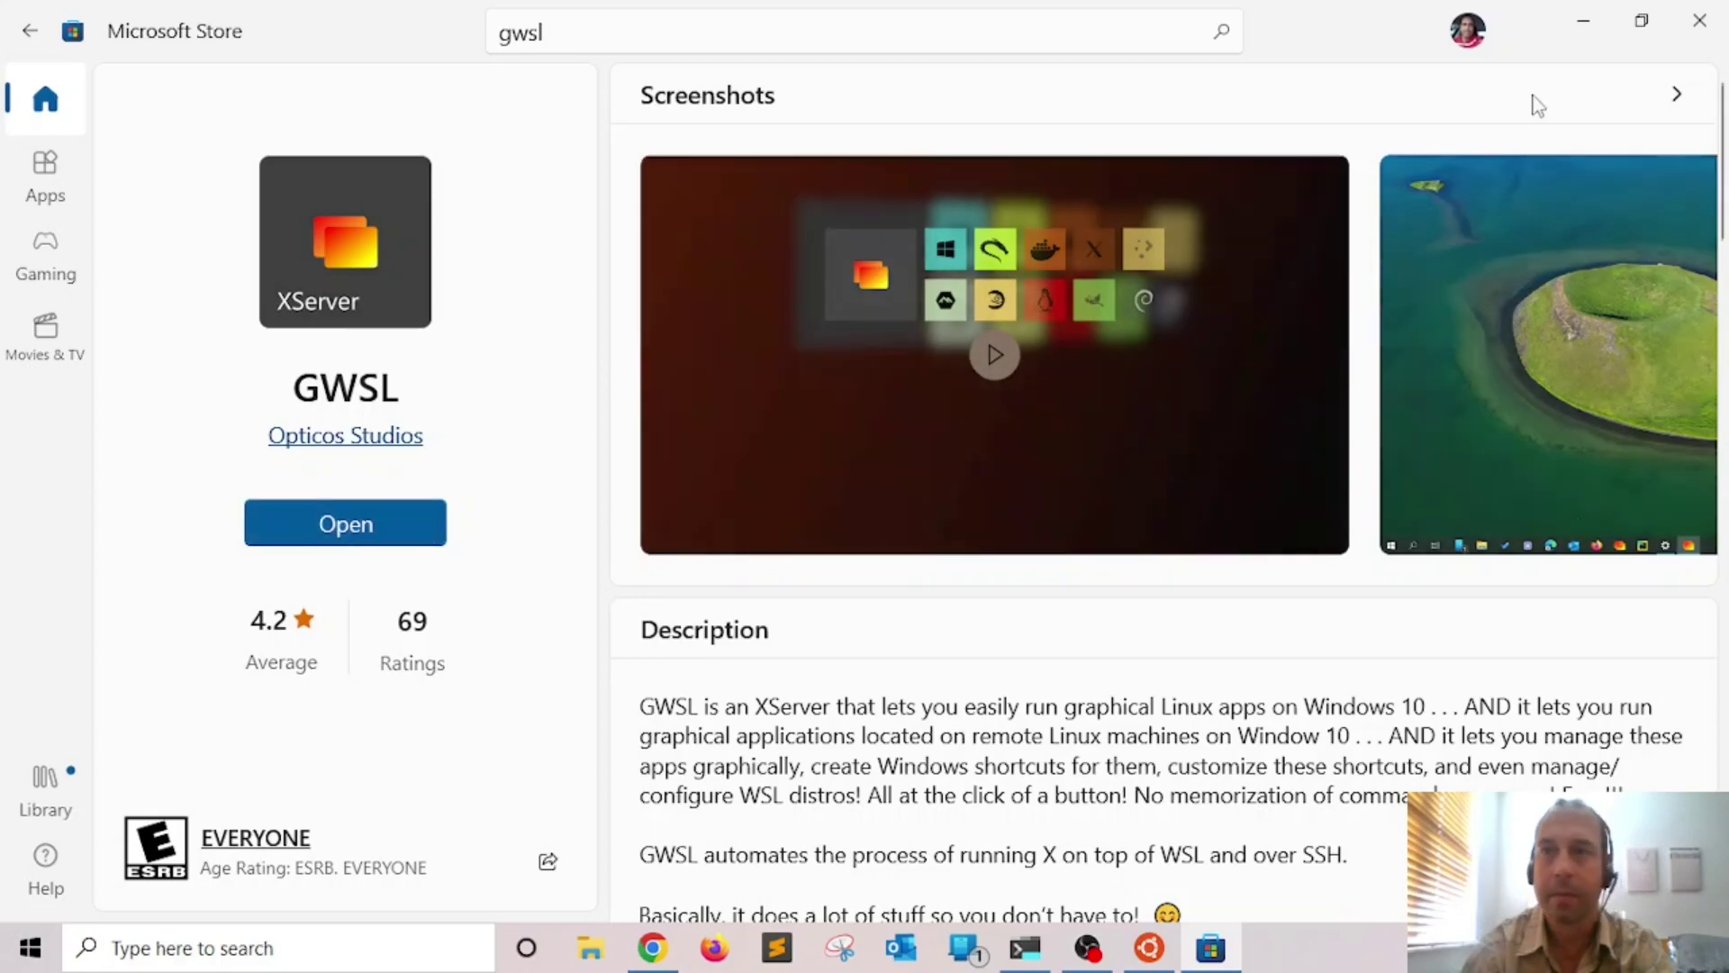
Go back from the GWSL details page to the earlier "wsls" search results
click(29, 33)
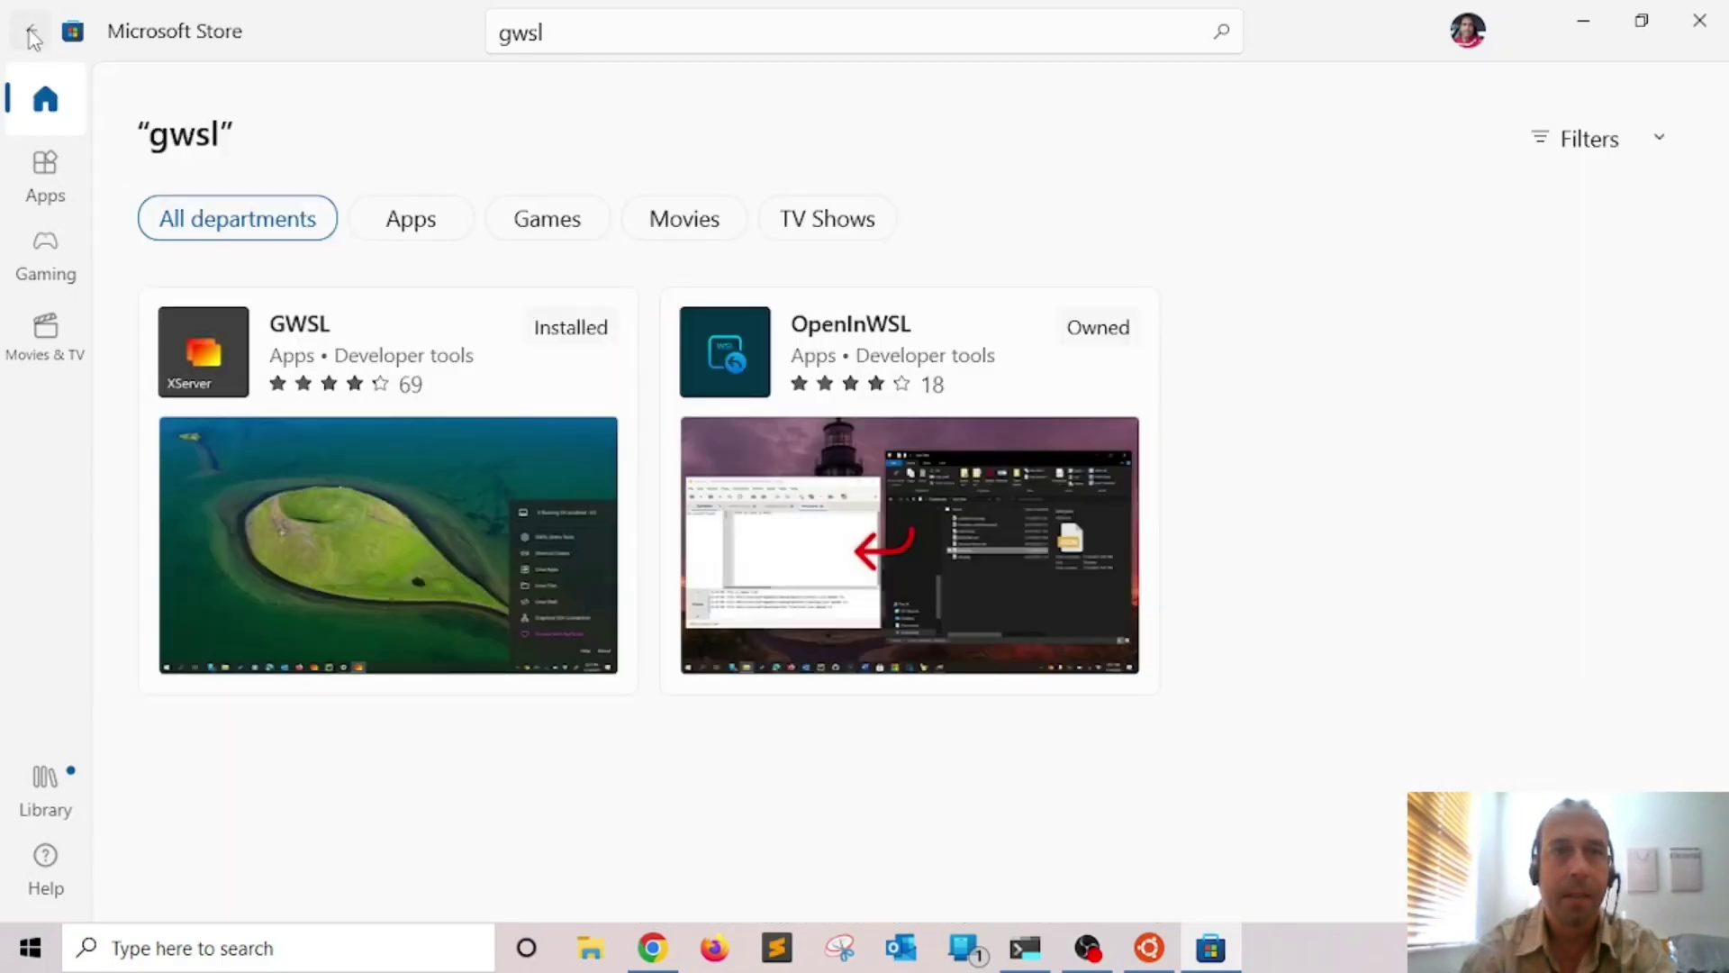
click(32, 34)
click(33, 34)
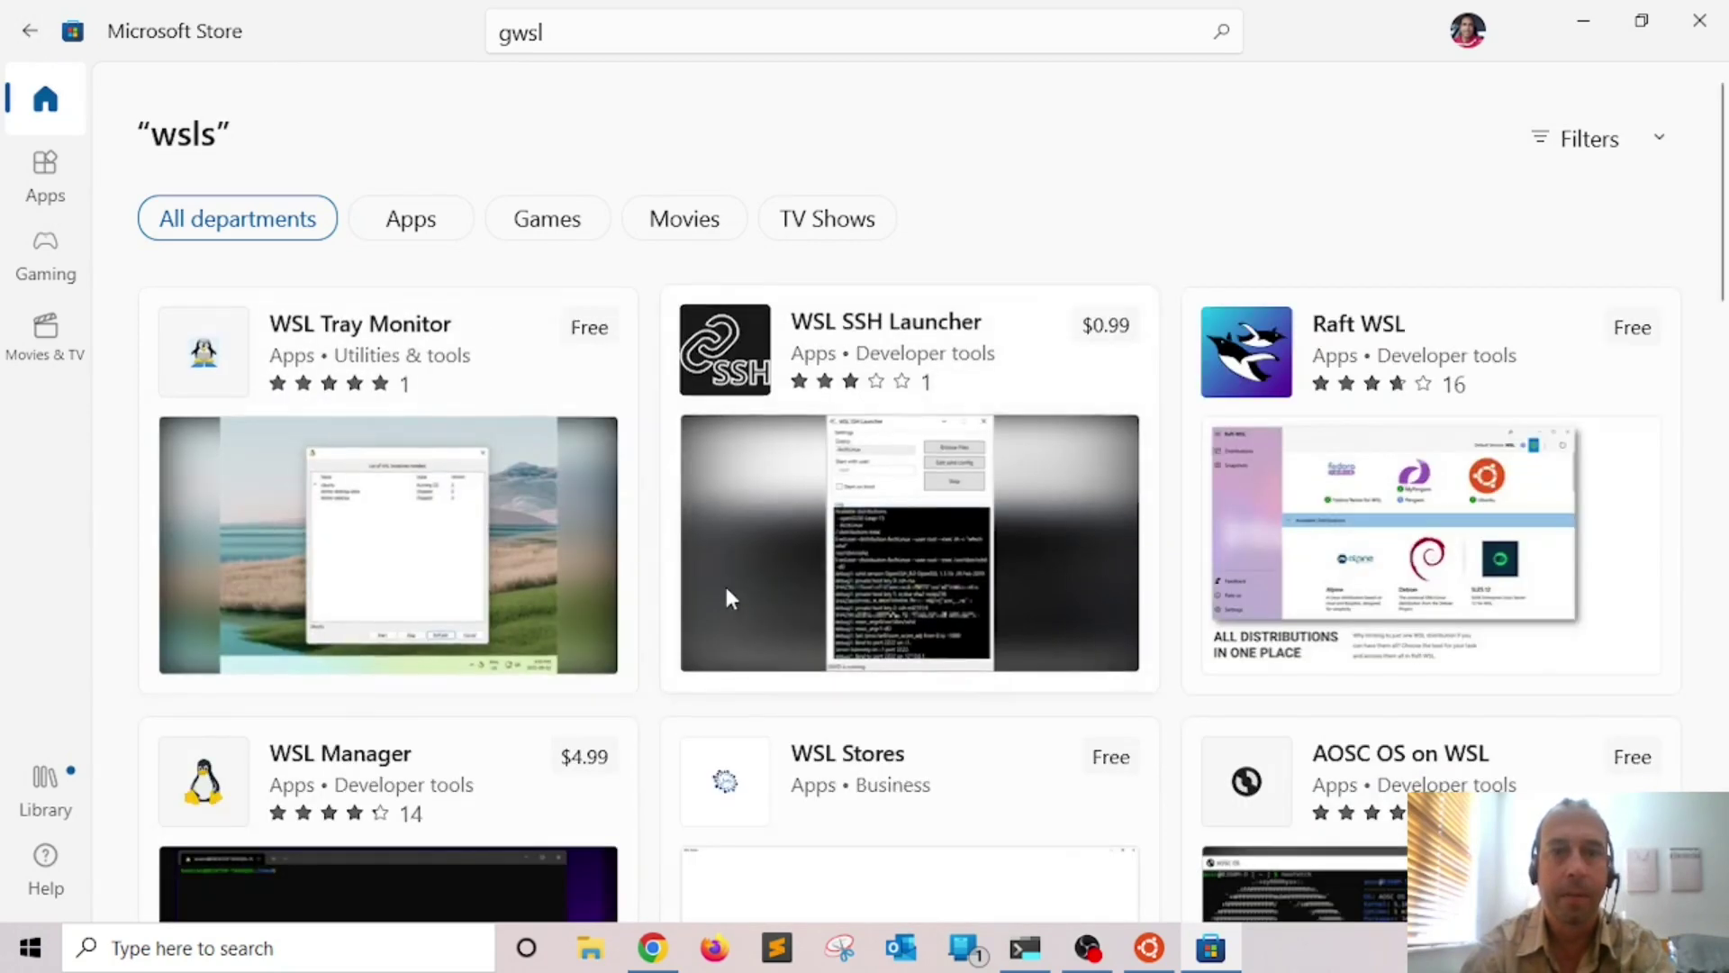
Minimize the Microsoft Store and launch Ubuntu 18.04.5 LTS from a Windows search for "ubuntu"
scroll(724, 590, down, 5)
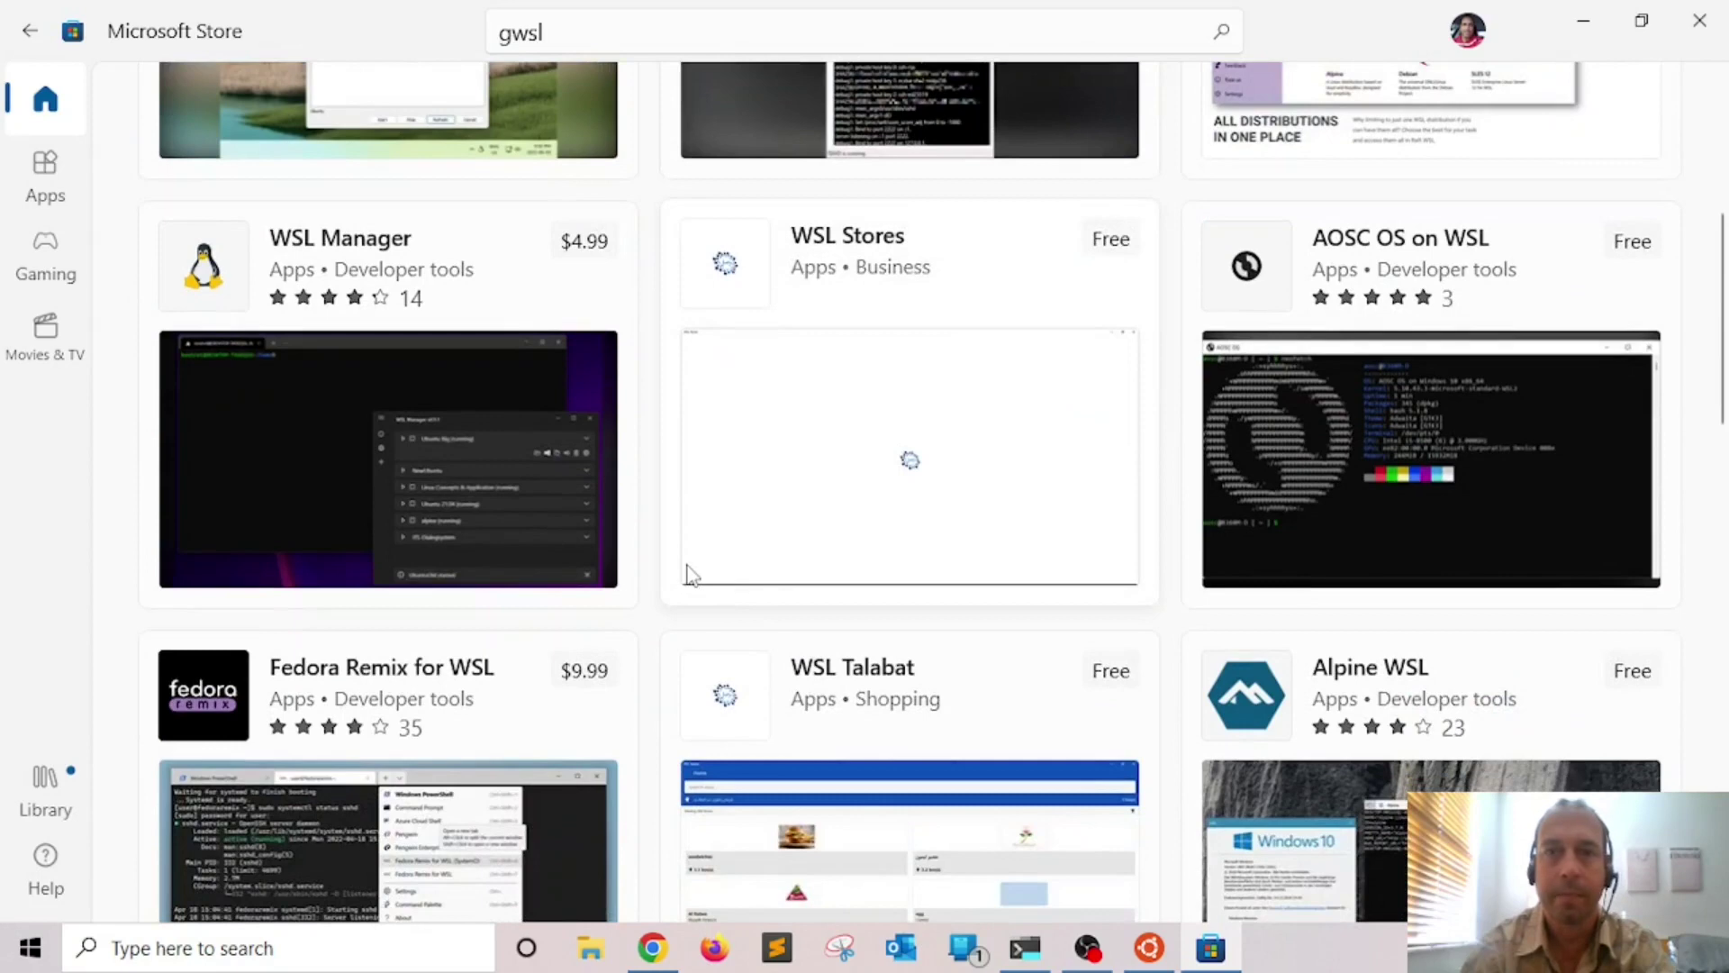
scroll(689, 569, up, 4)
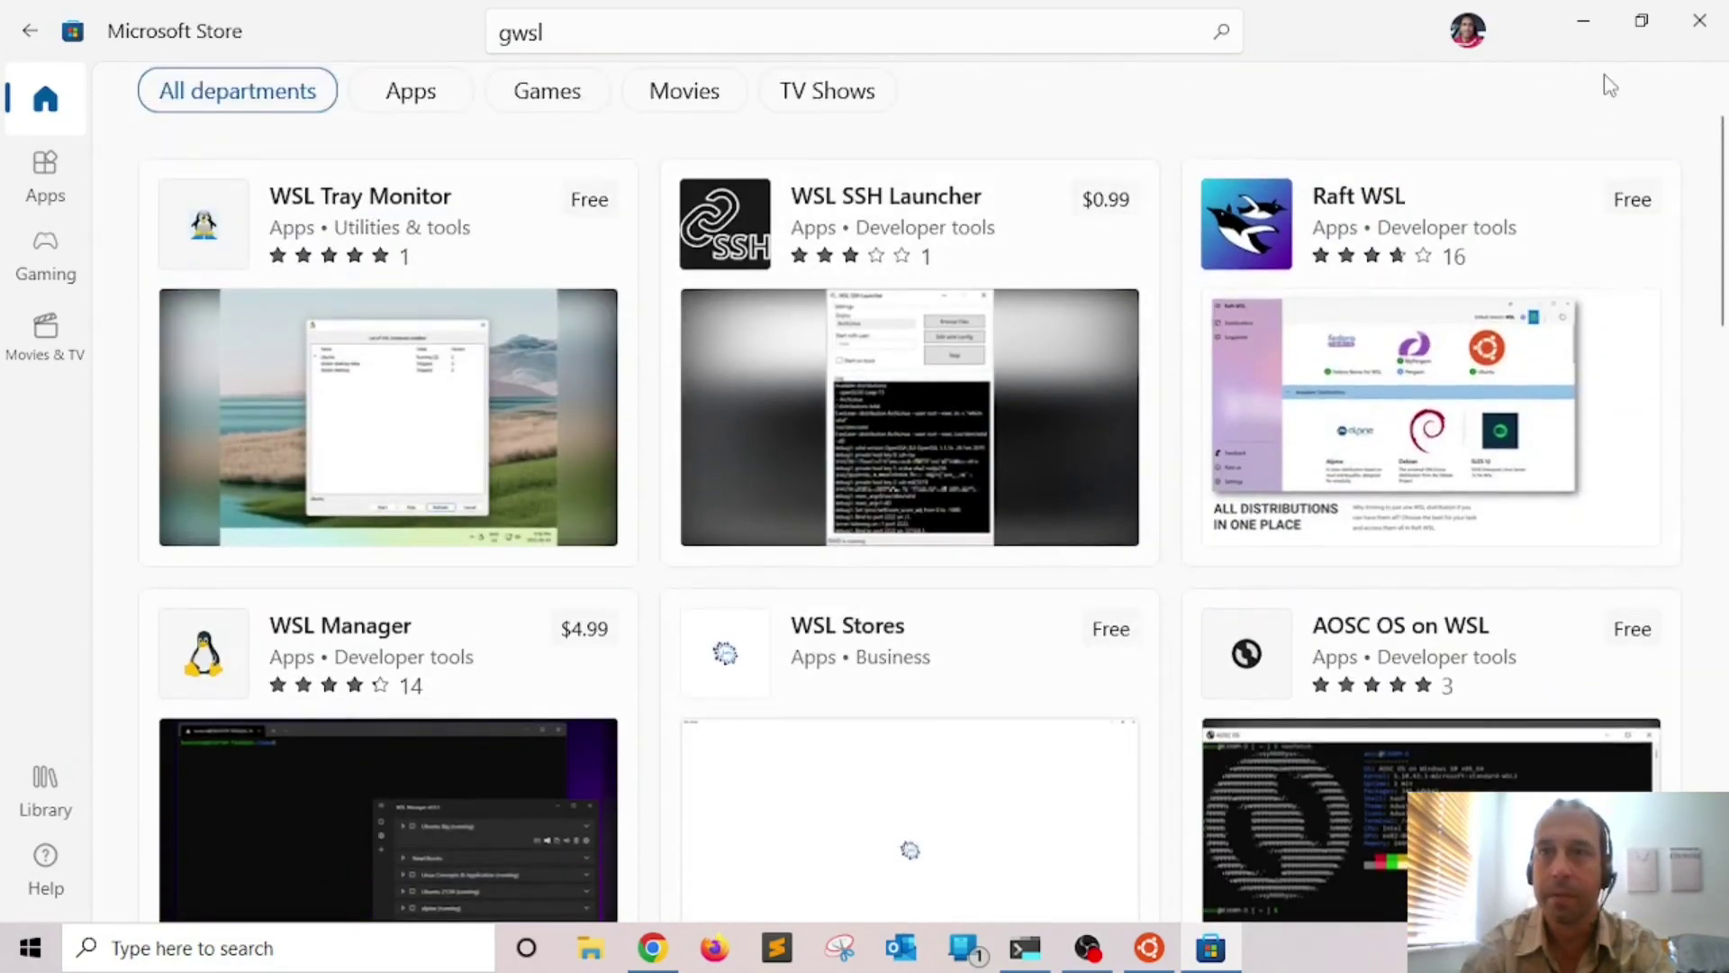
click(1583, 20)
click(31, 948)
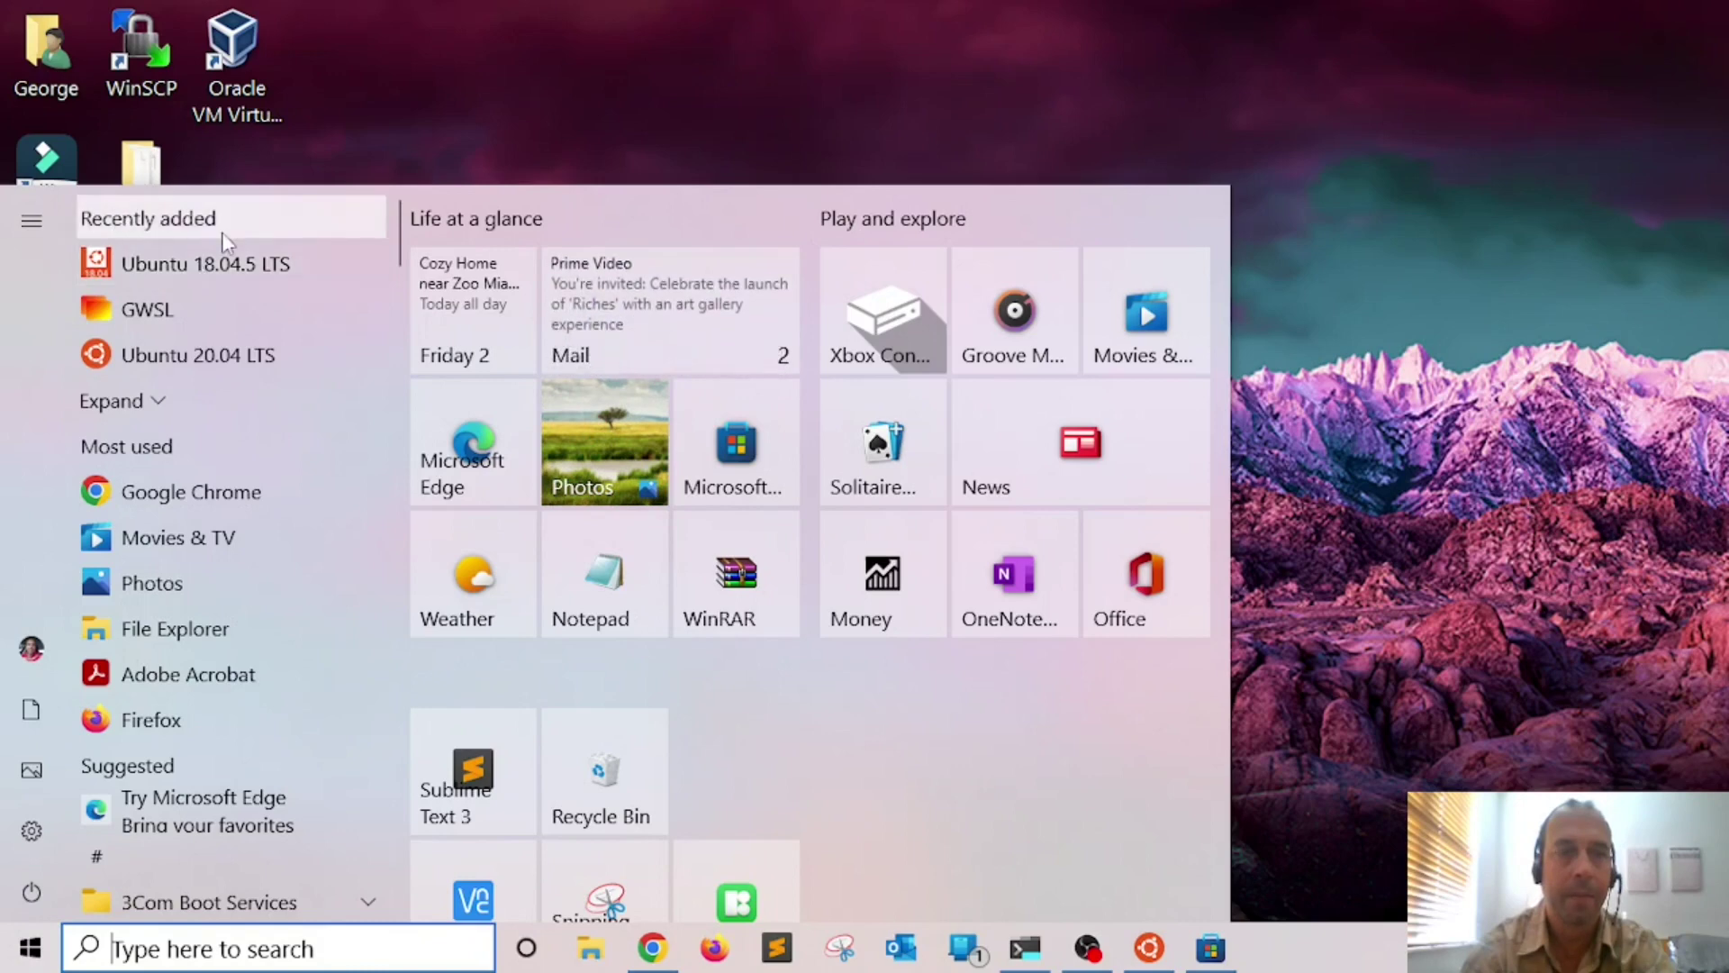
text(ubuntu)
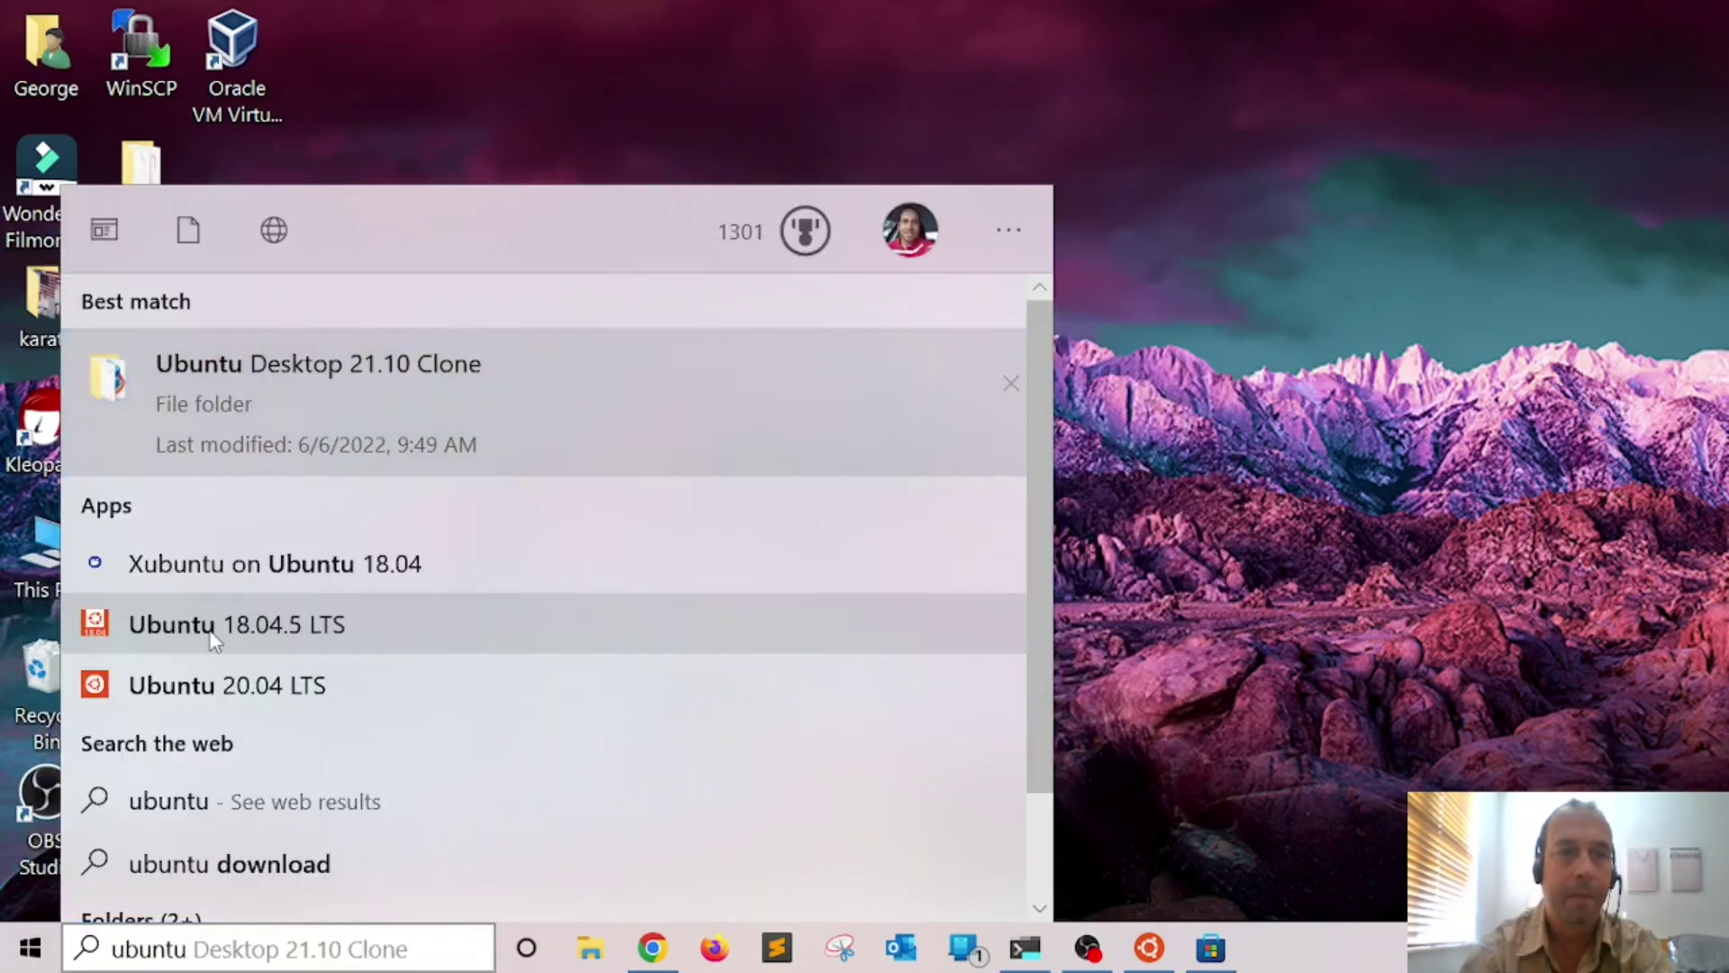
click(213, 639)
drag(708, 159, 715, 103)
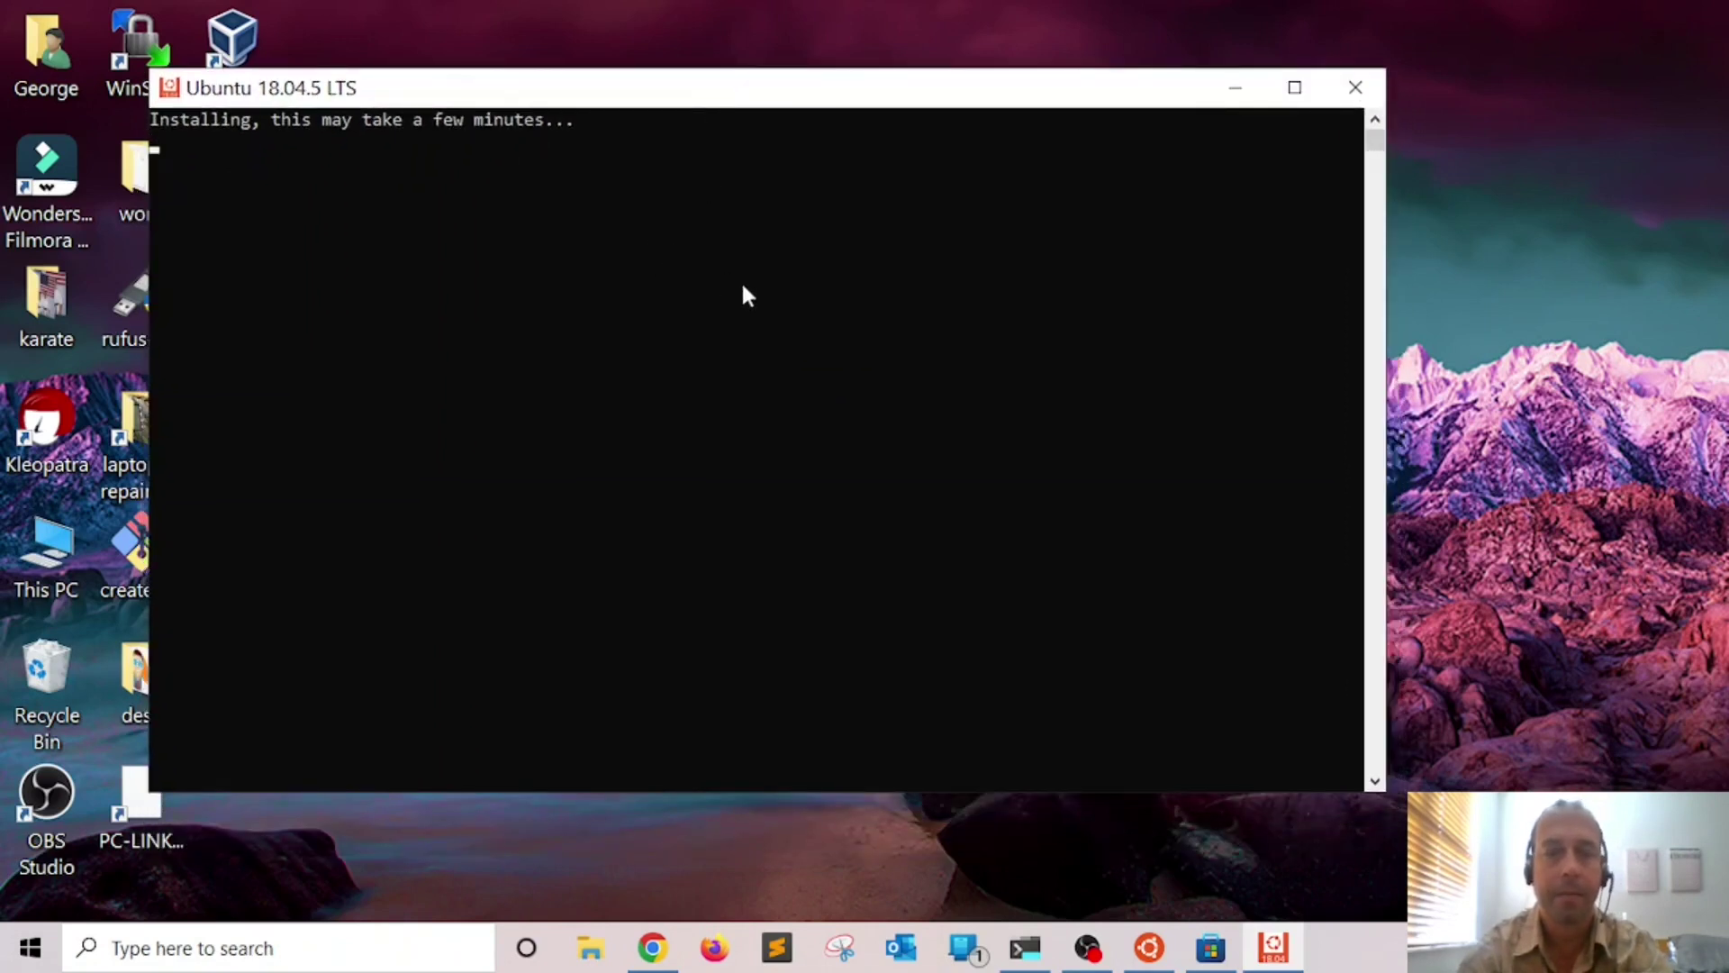
scroll(751, 306, up, 2)
drag(838, 96, 757, 46)
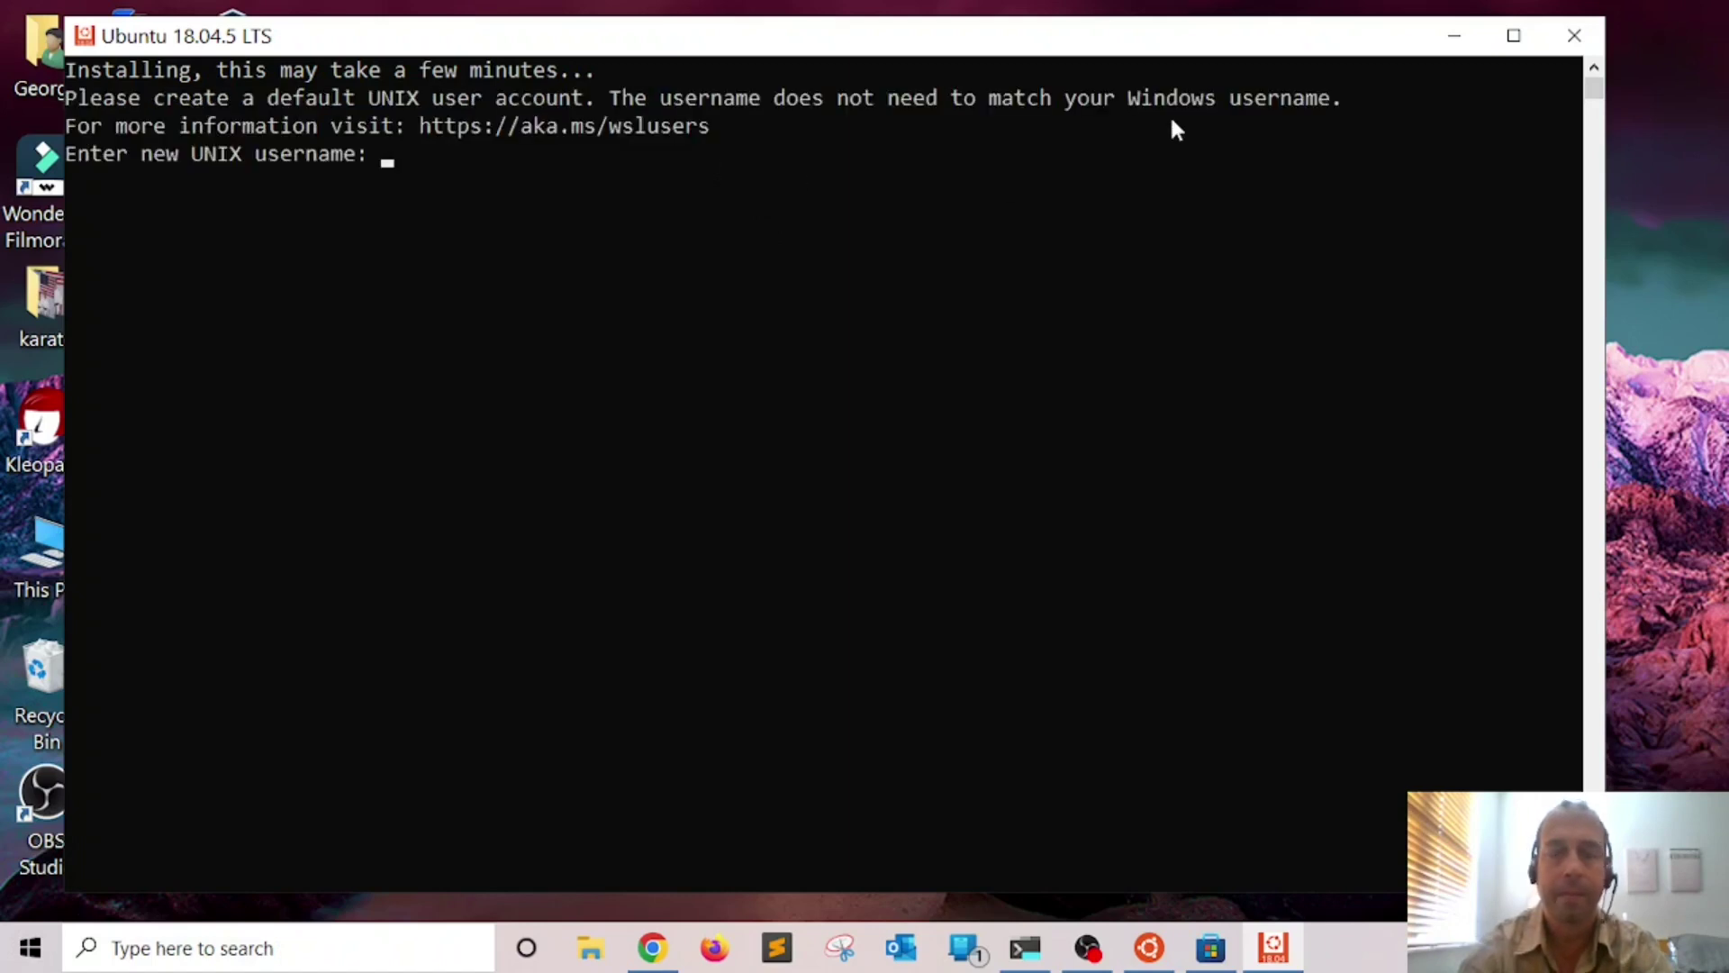
Create the default UNIX user account by entering the username, the new UNIX password and its confirmation
text(george)
key(Return)
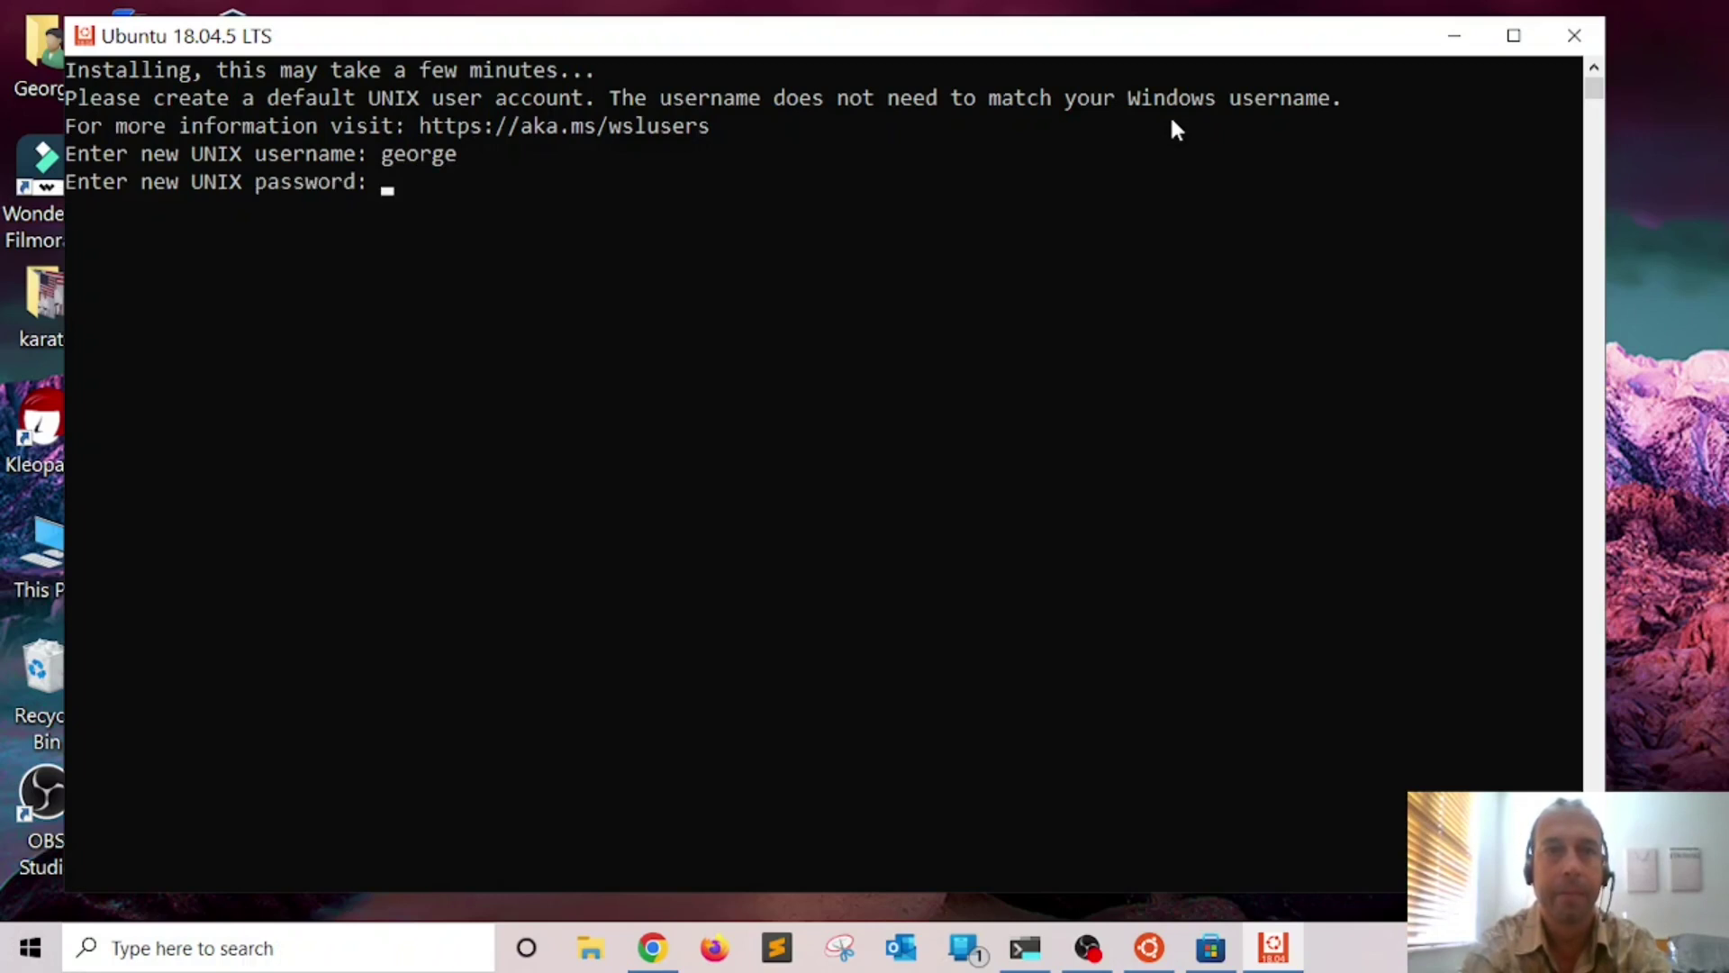
key(Return)
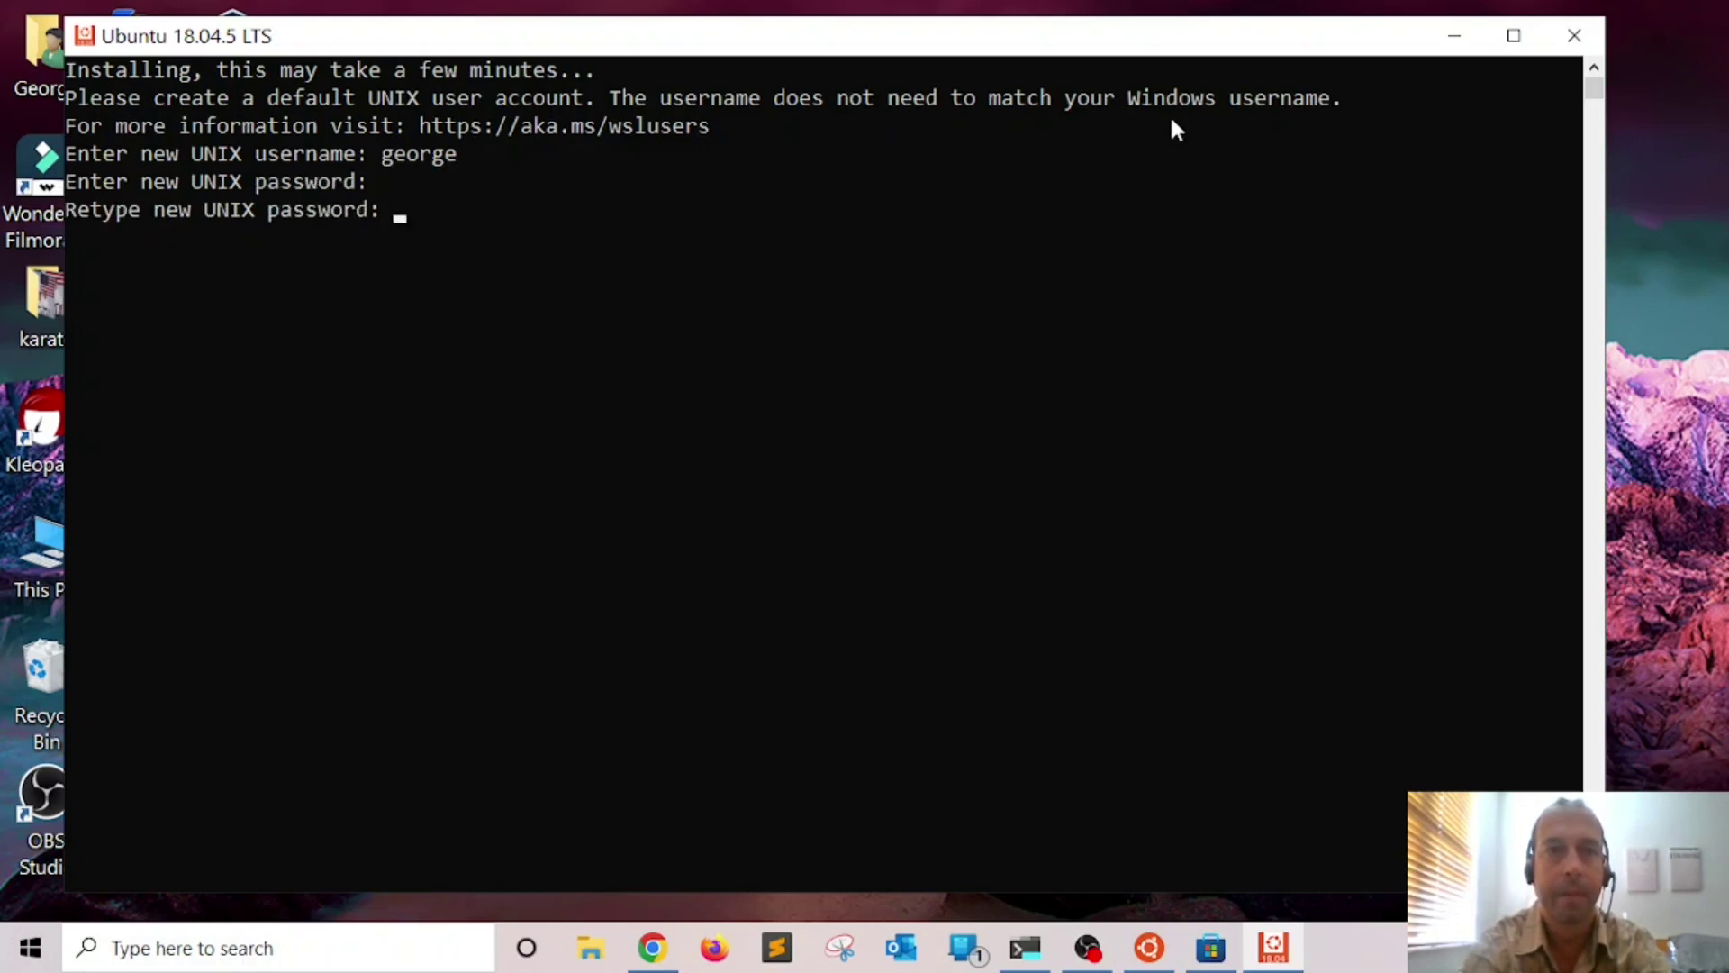
key(Return)
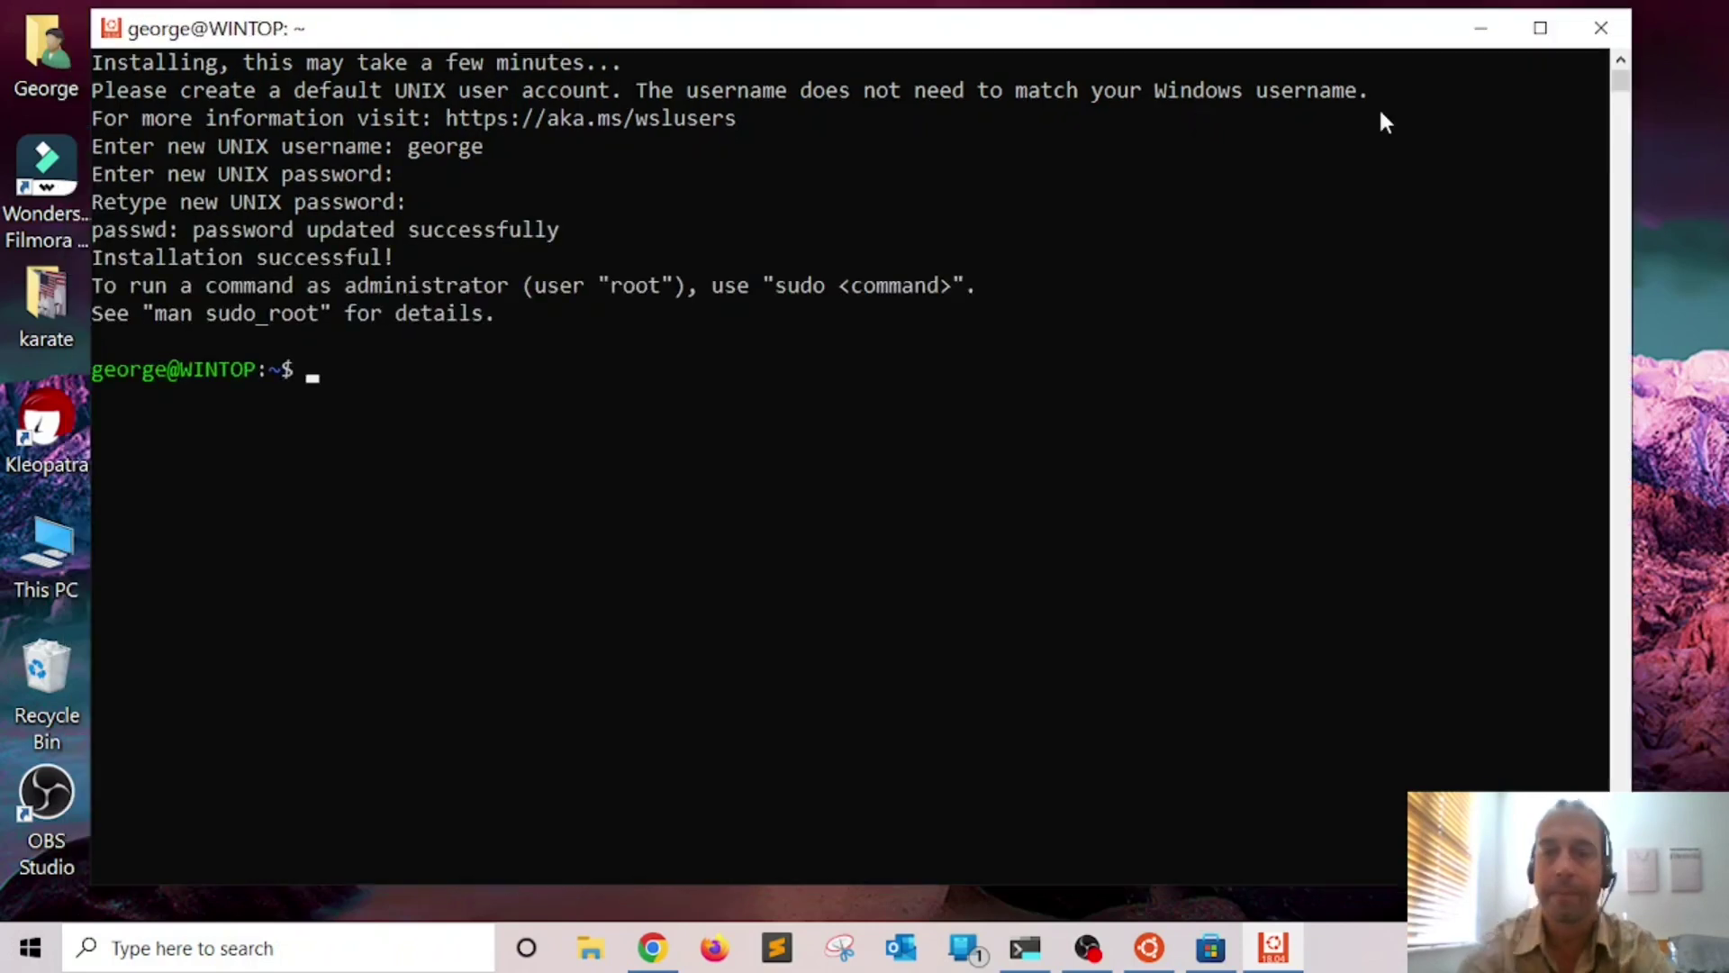
Clear the Ubuntu terminal and run sudo apt update && sudo apt upgrade
key(ctrl+l)
key(Return)
key(Return)
key(Return)
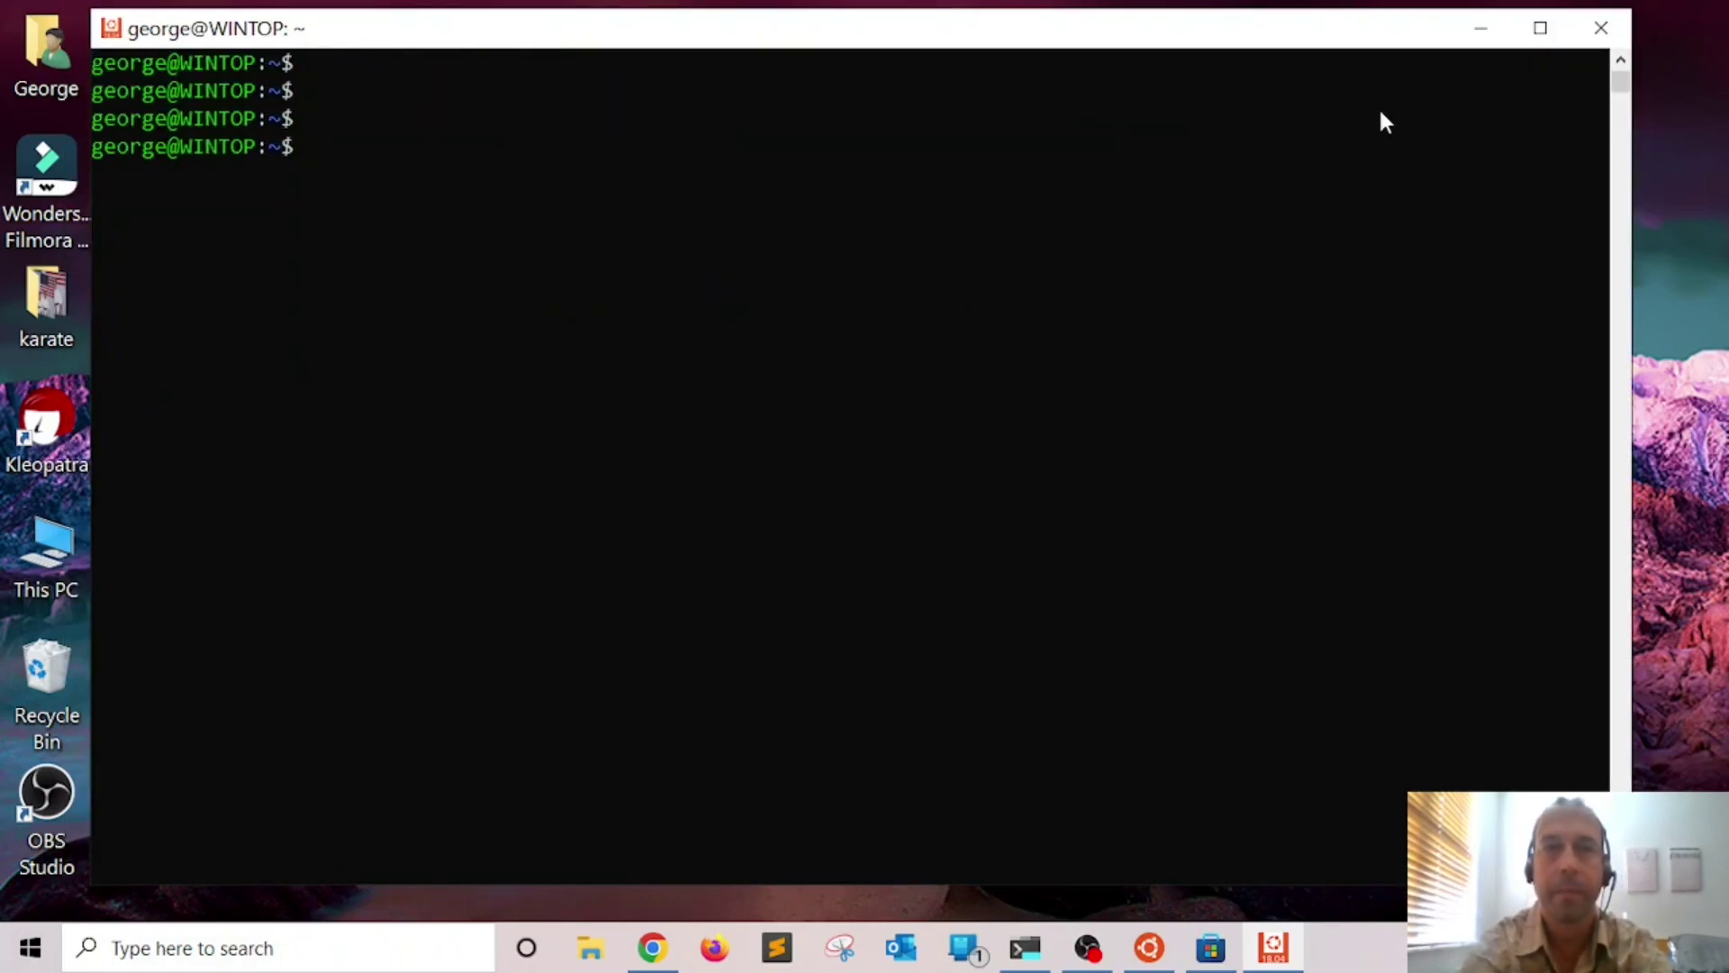
text(sudo apt in)
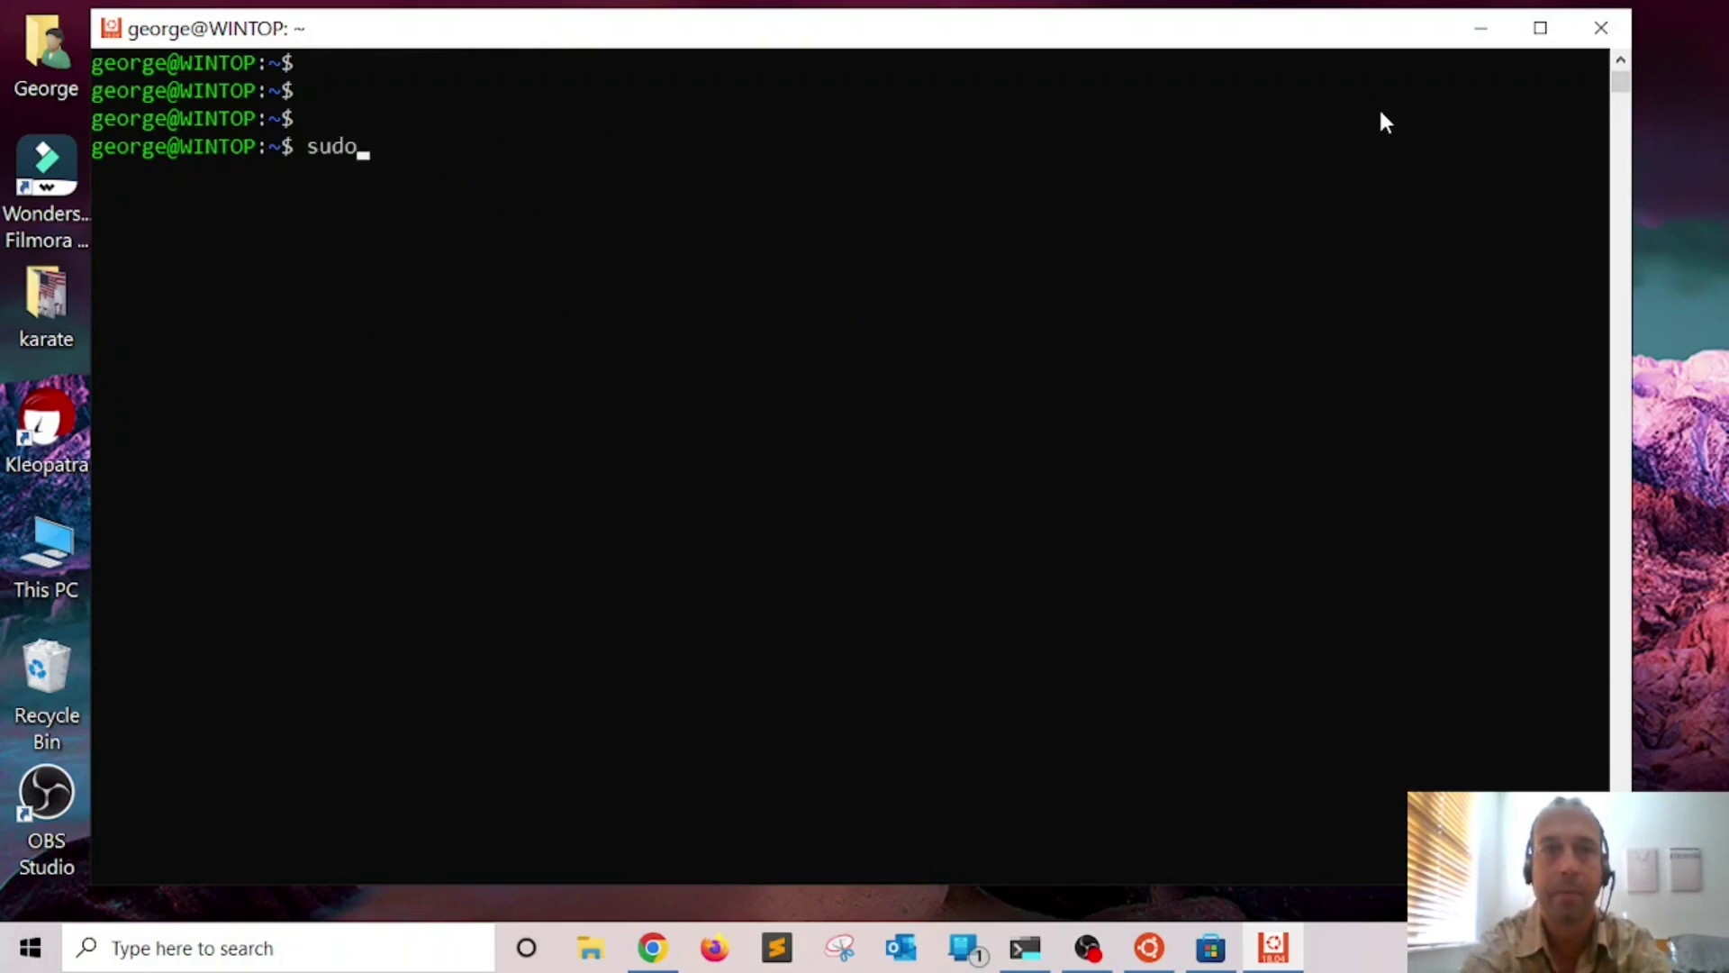
key(BackSpace)
key(BackSpace)
text(update && usd)
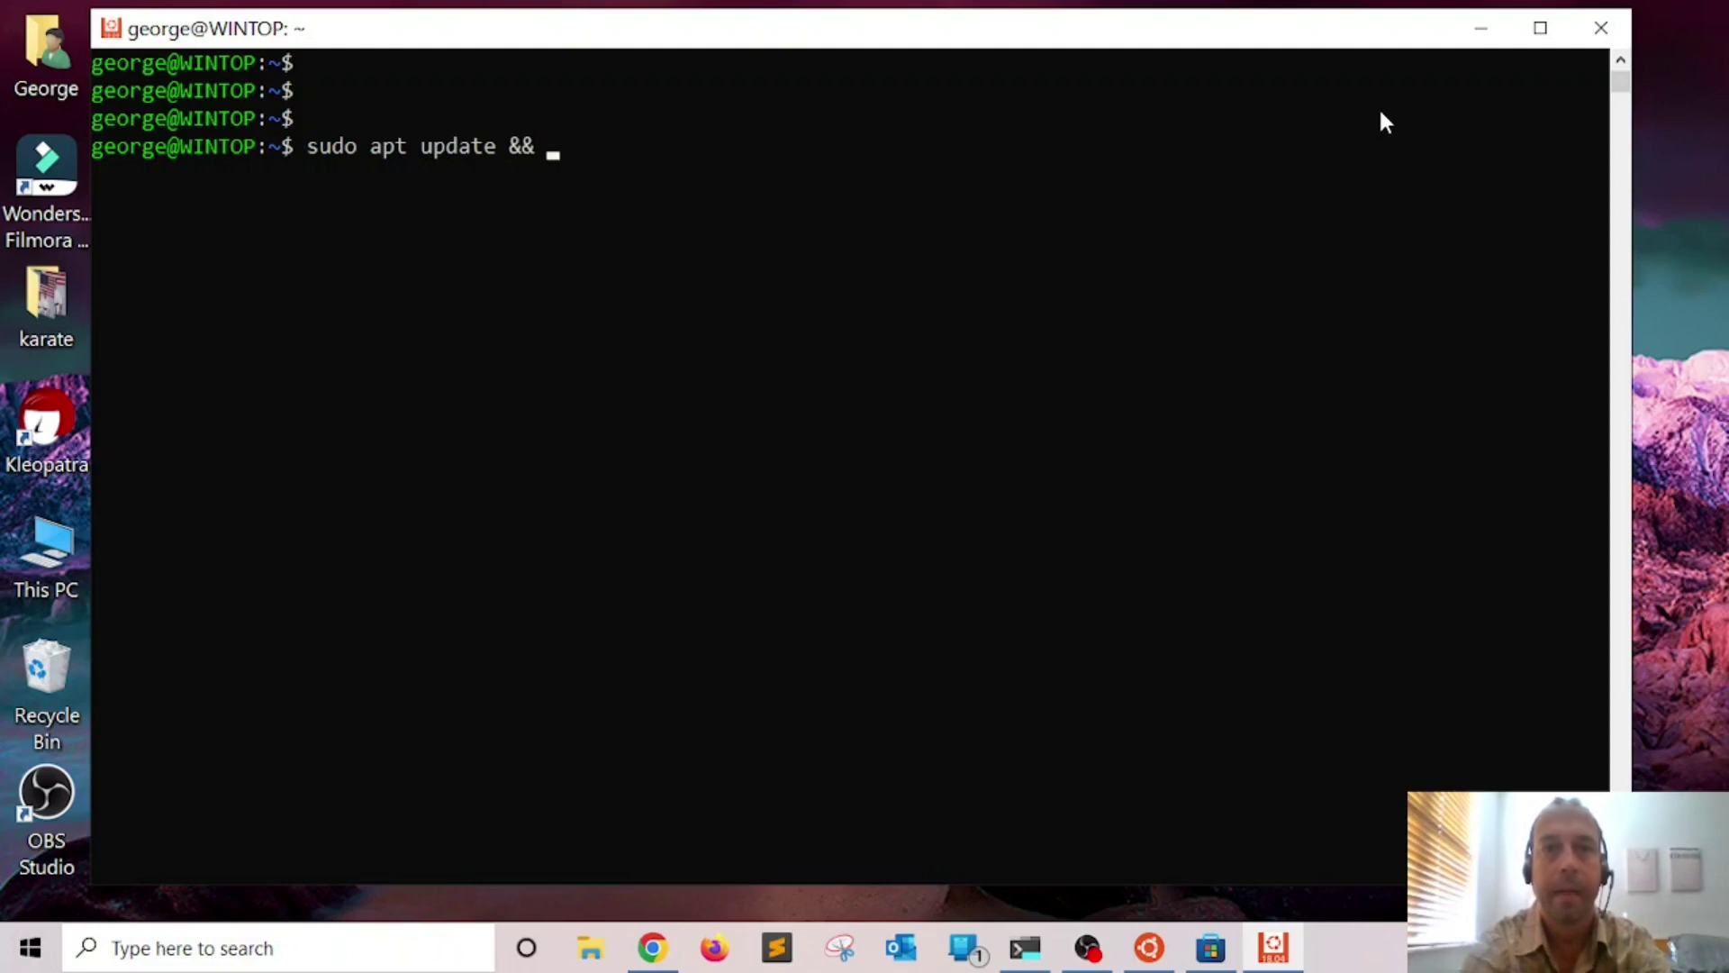
key(BackSpace)
key(BackSpace)
key(BackSpace)
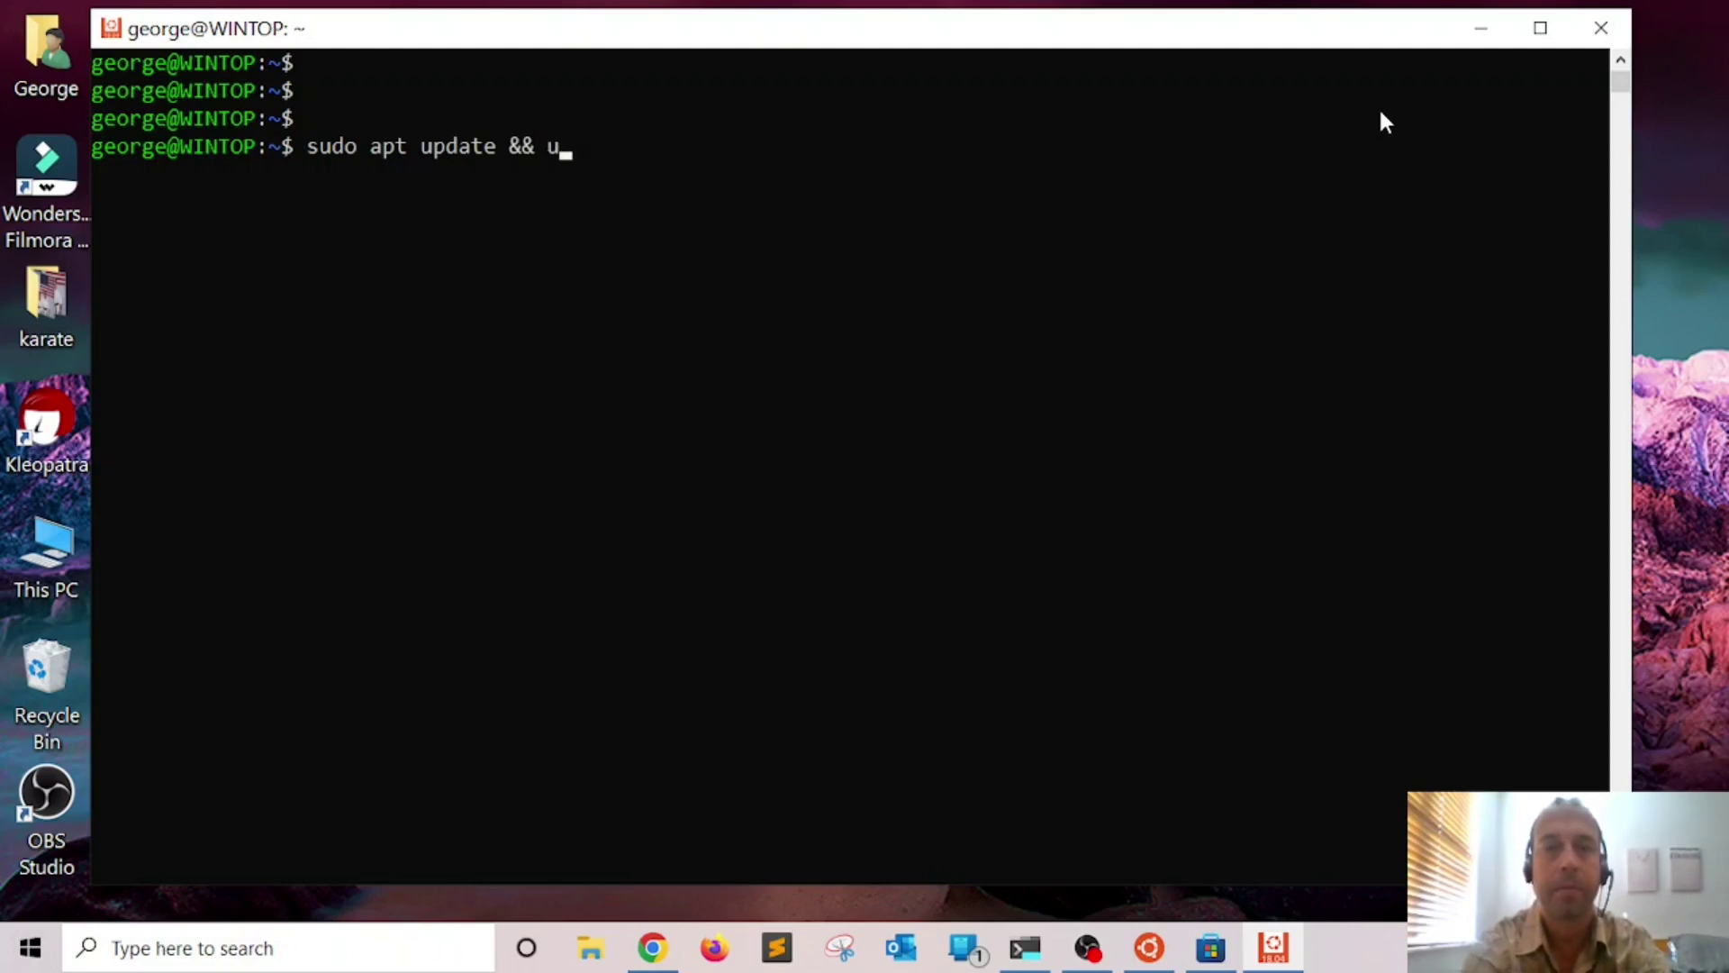
text(sudo apt upd)
key(BackSpace)
text(grade)
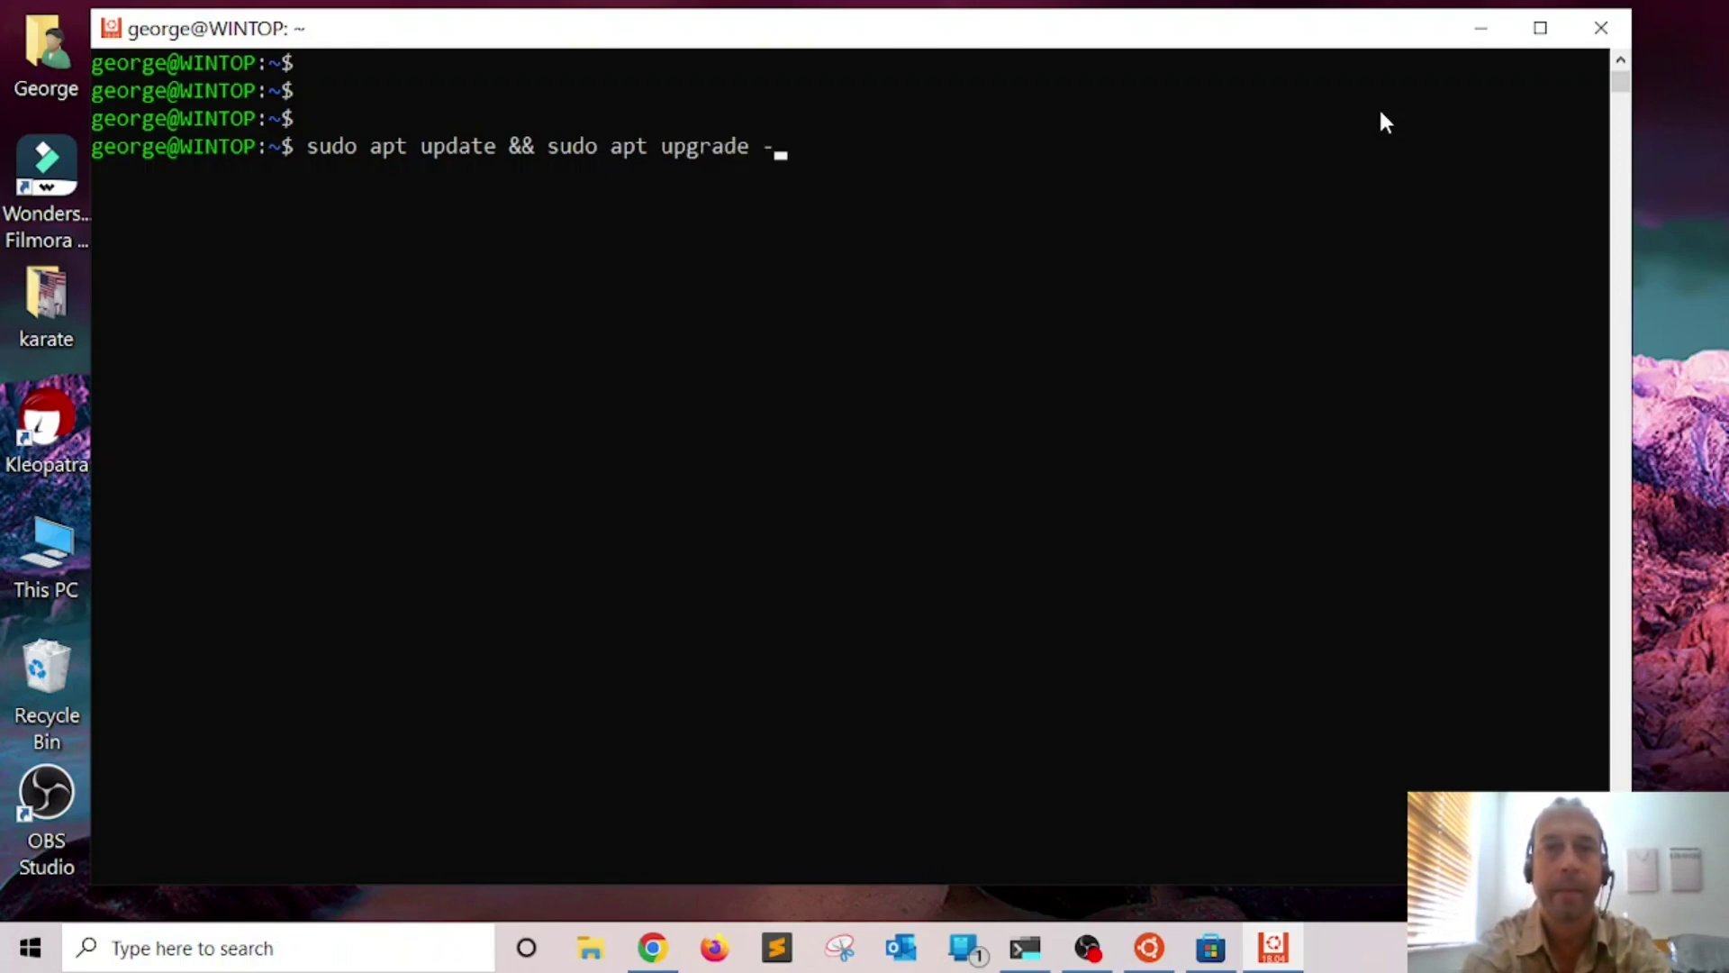
key(Return)
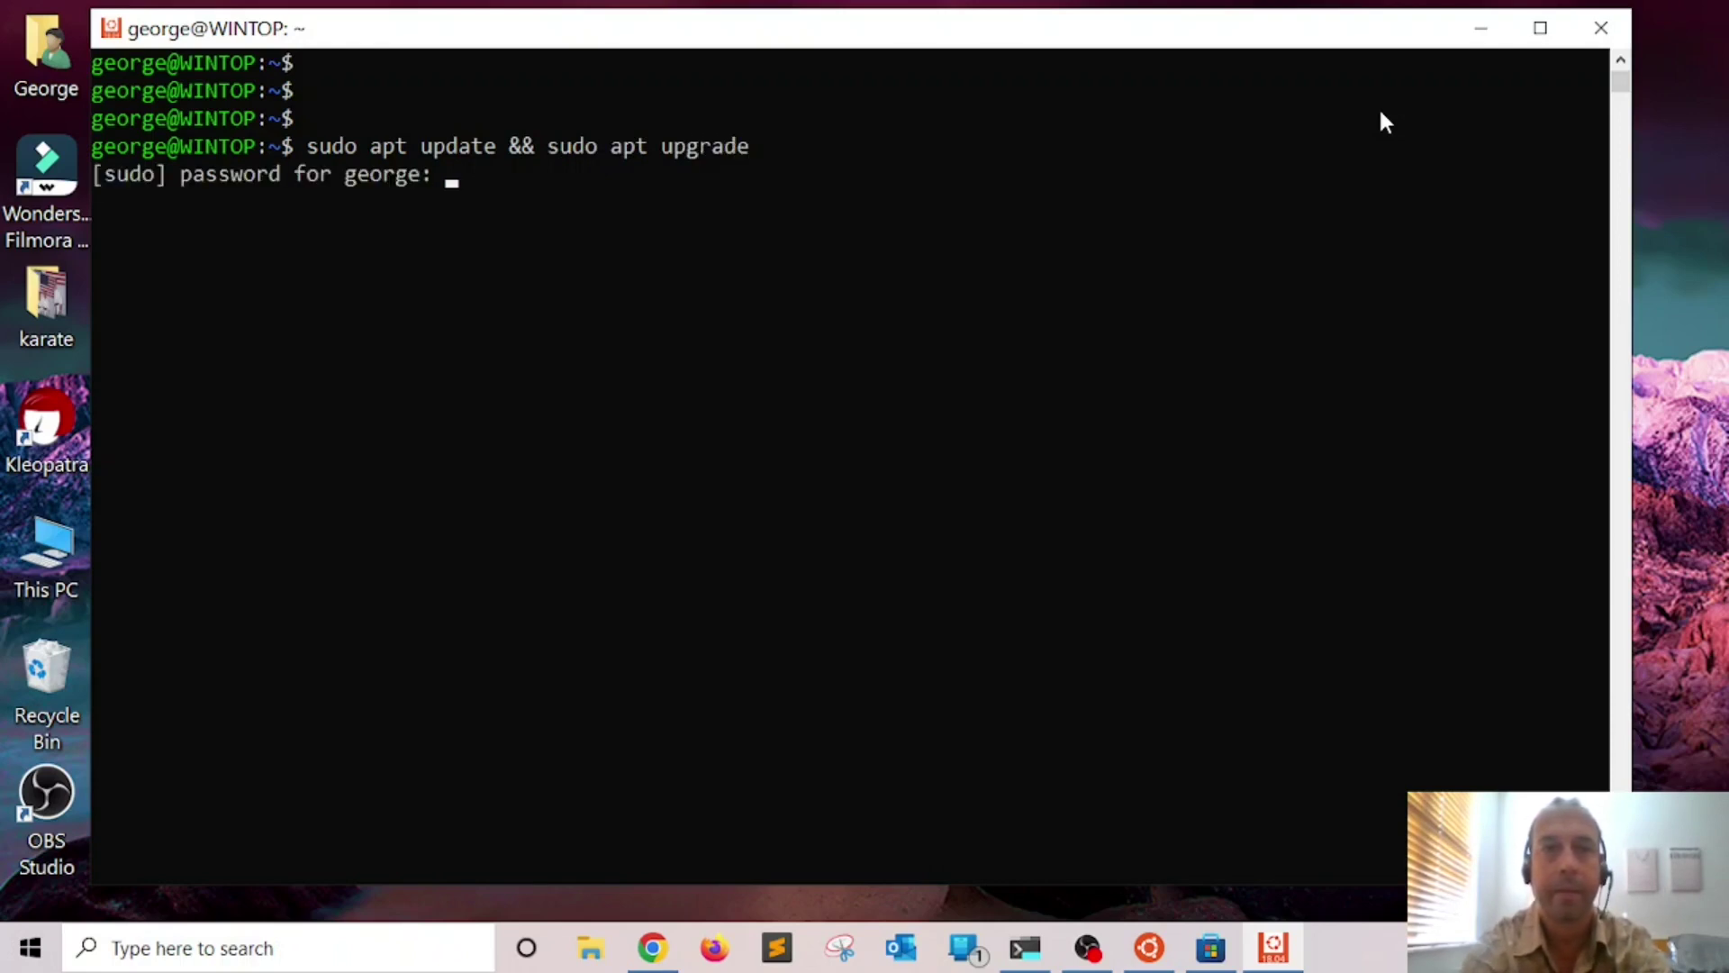
Enter the sudo password and accept the package upgrade by answering y
key(Return)
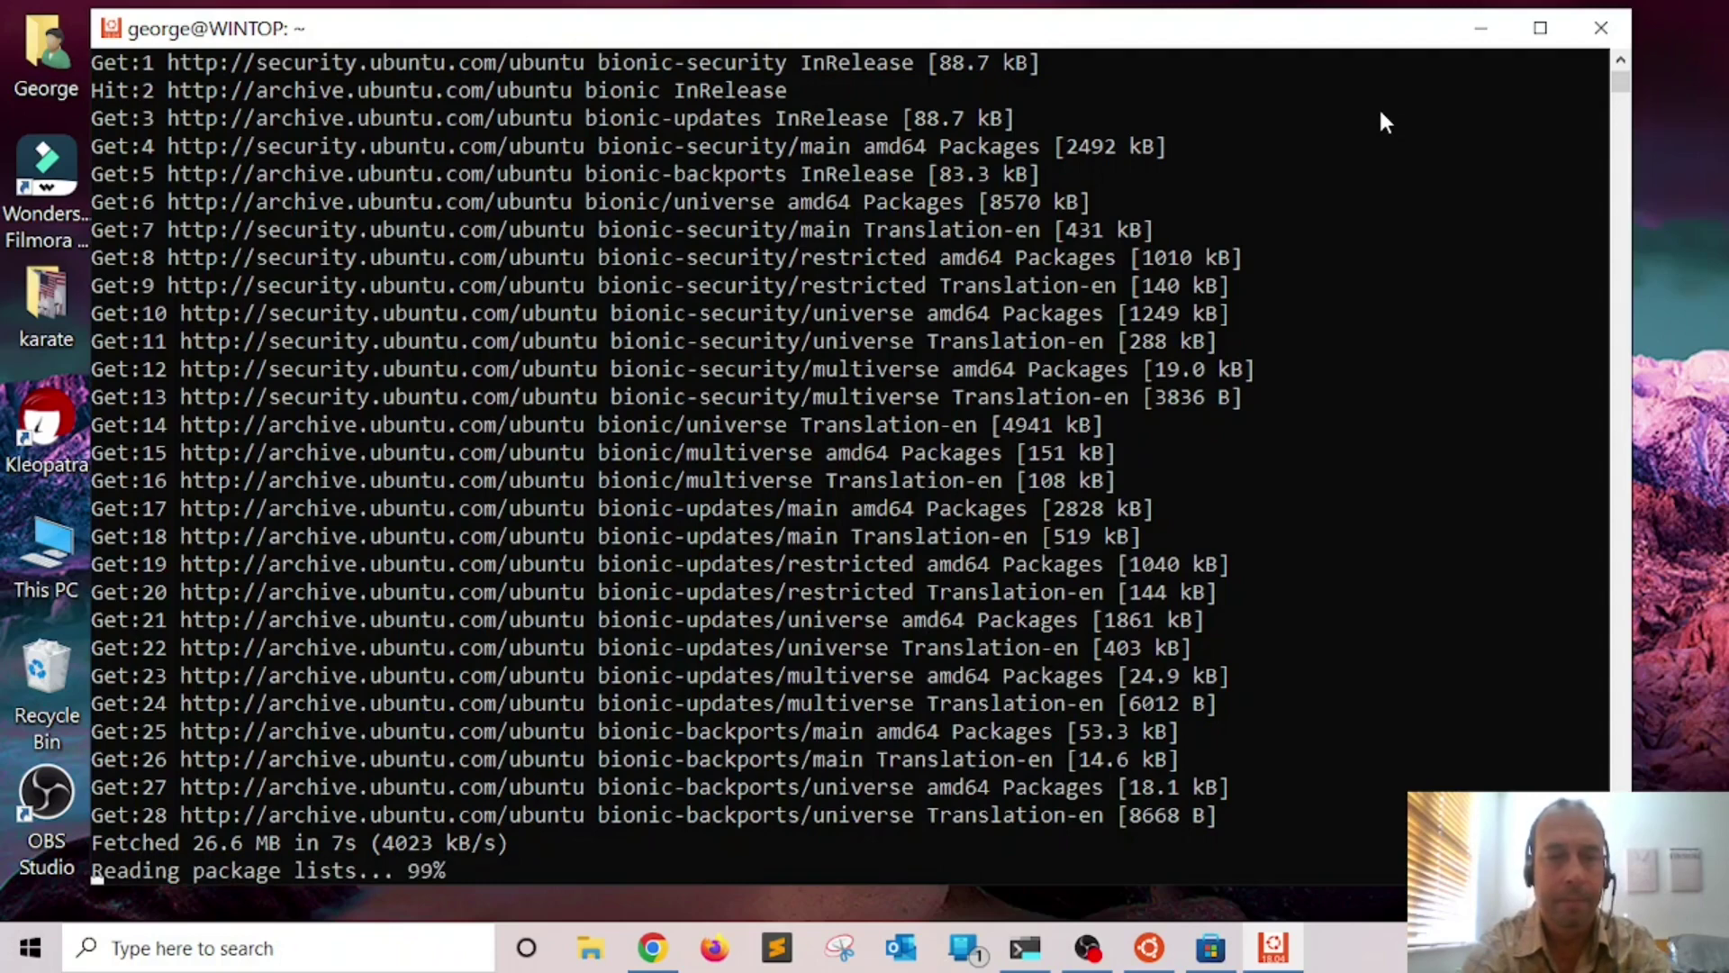
text(y)
key(Return)
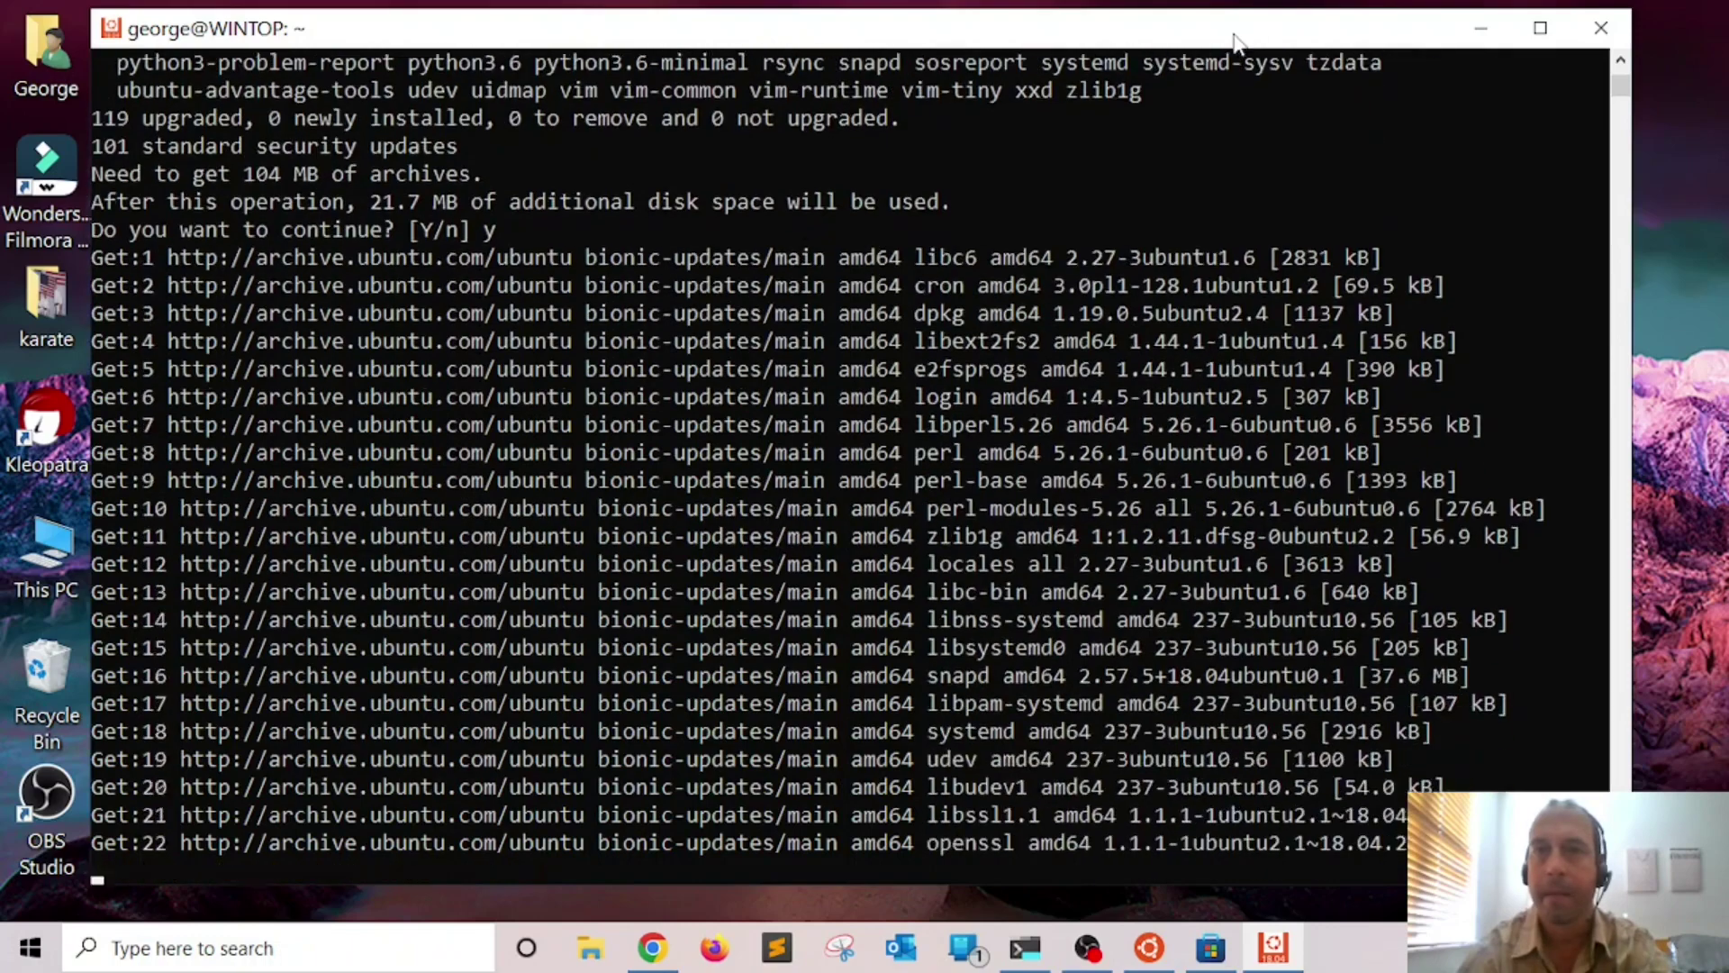
Minimize the Ubuntu terminal, switch to Windows PowerShell and list the installed WSL distributions and their versions with wsl -l -v
drag(1234, 40, 1252, 49)
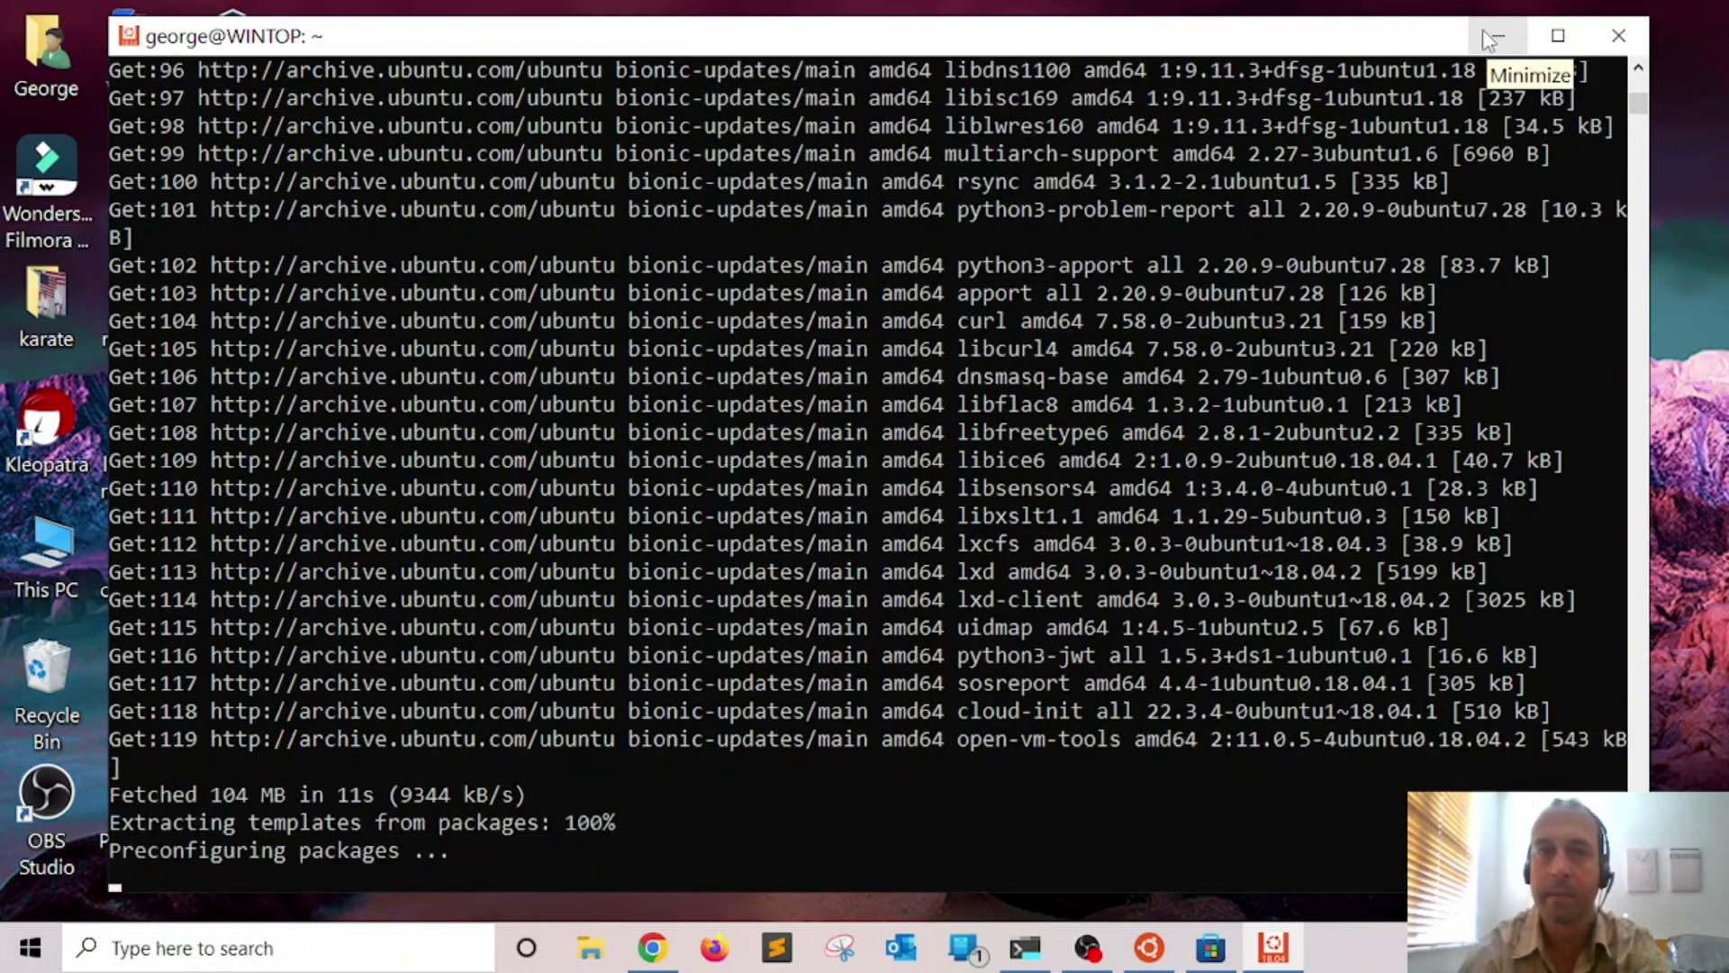
click(1484, 33)
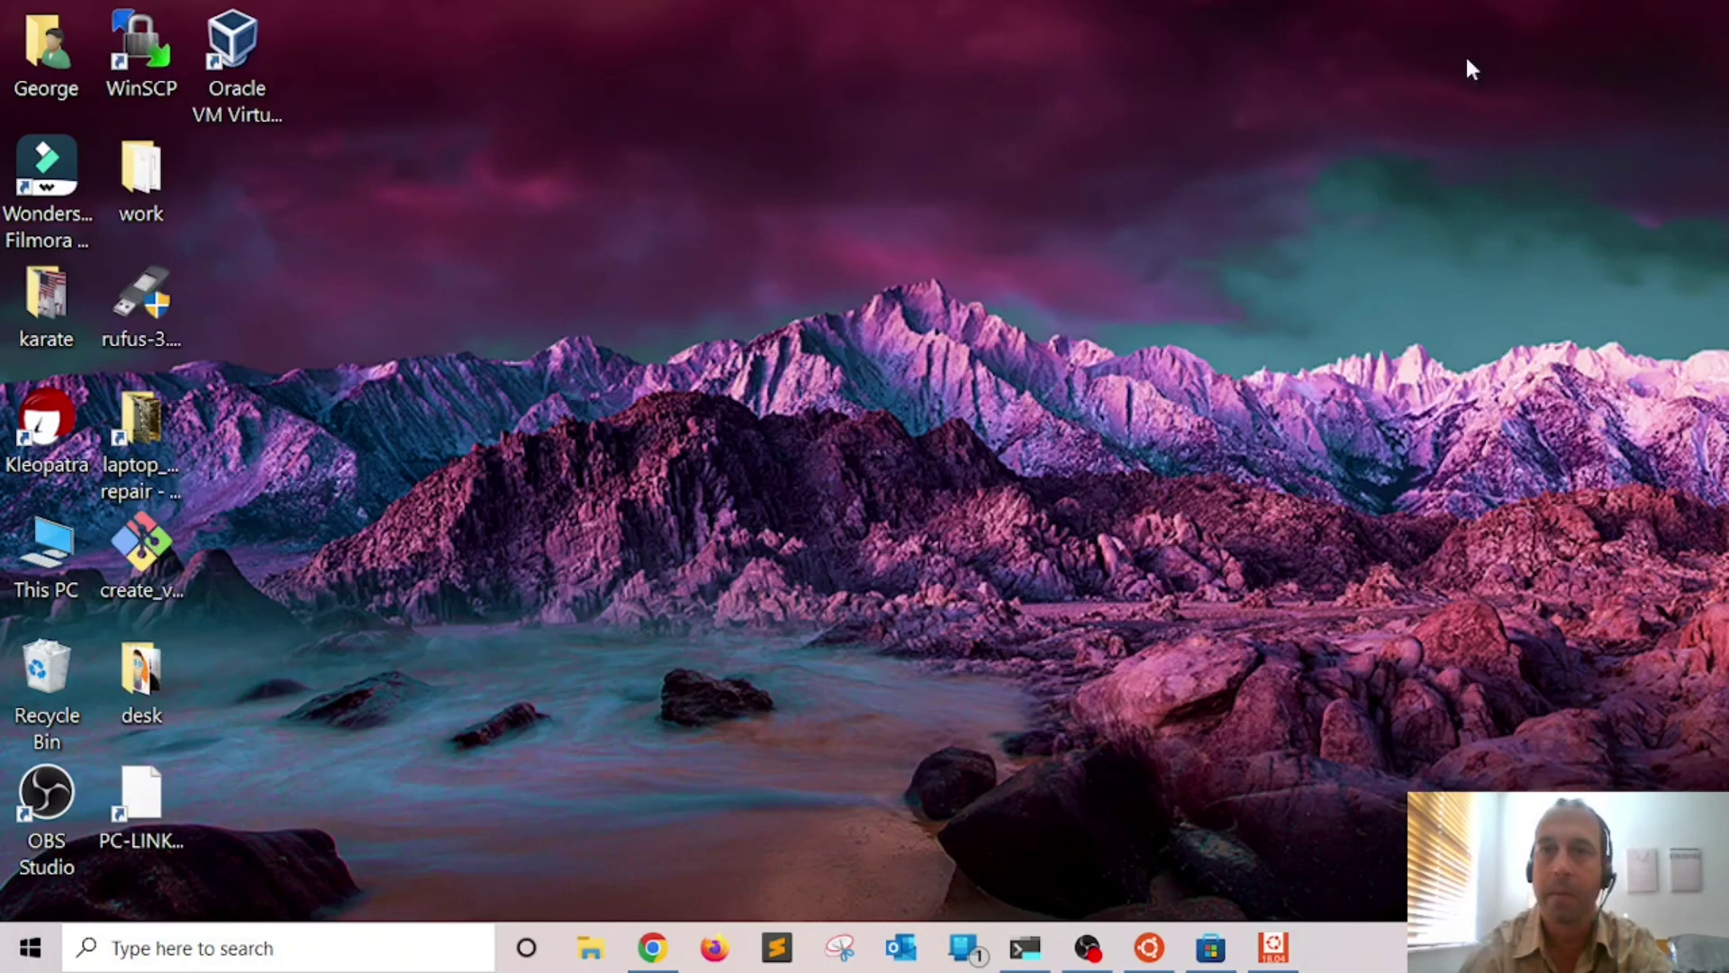
click(1025, 947)
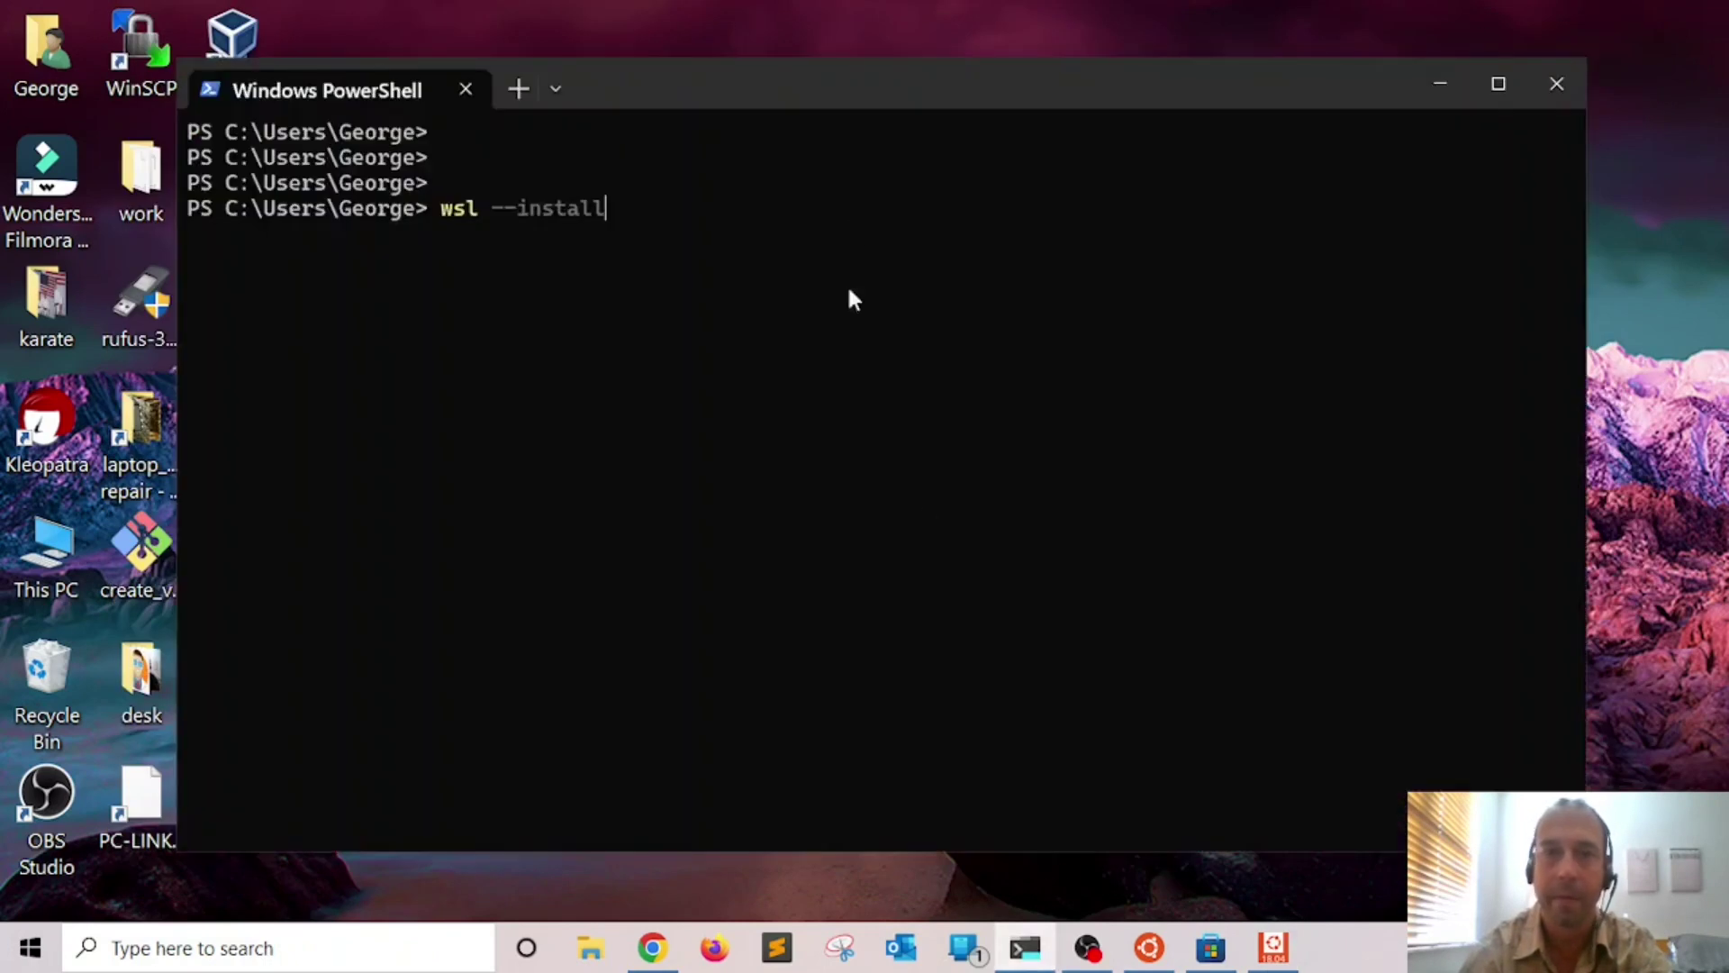
key(BackSpace)
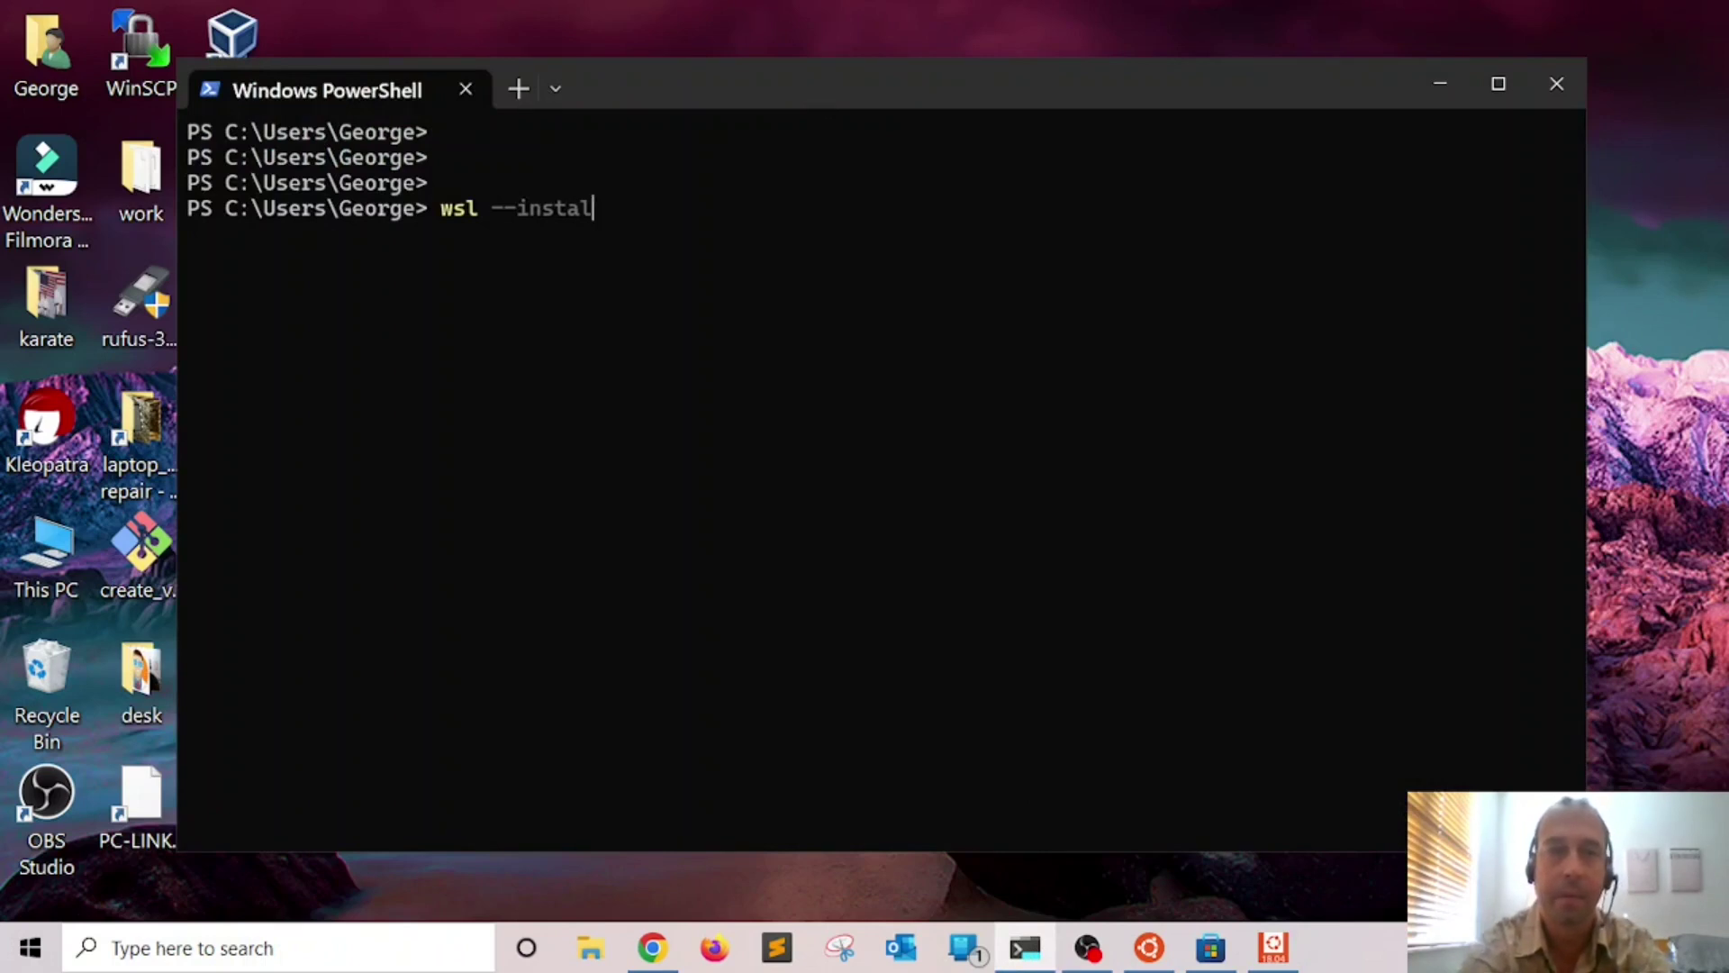
text(l)
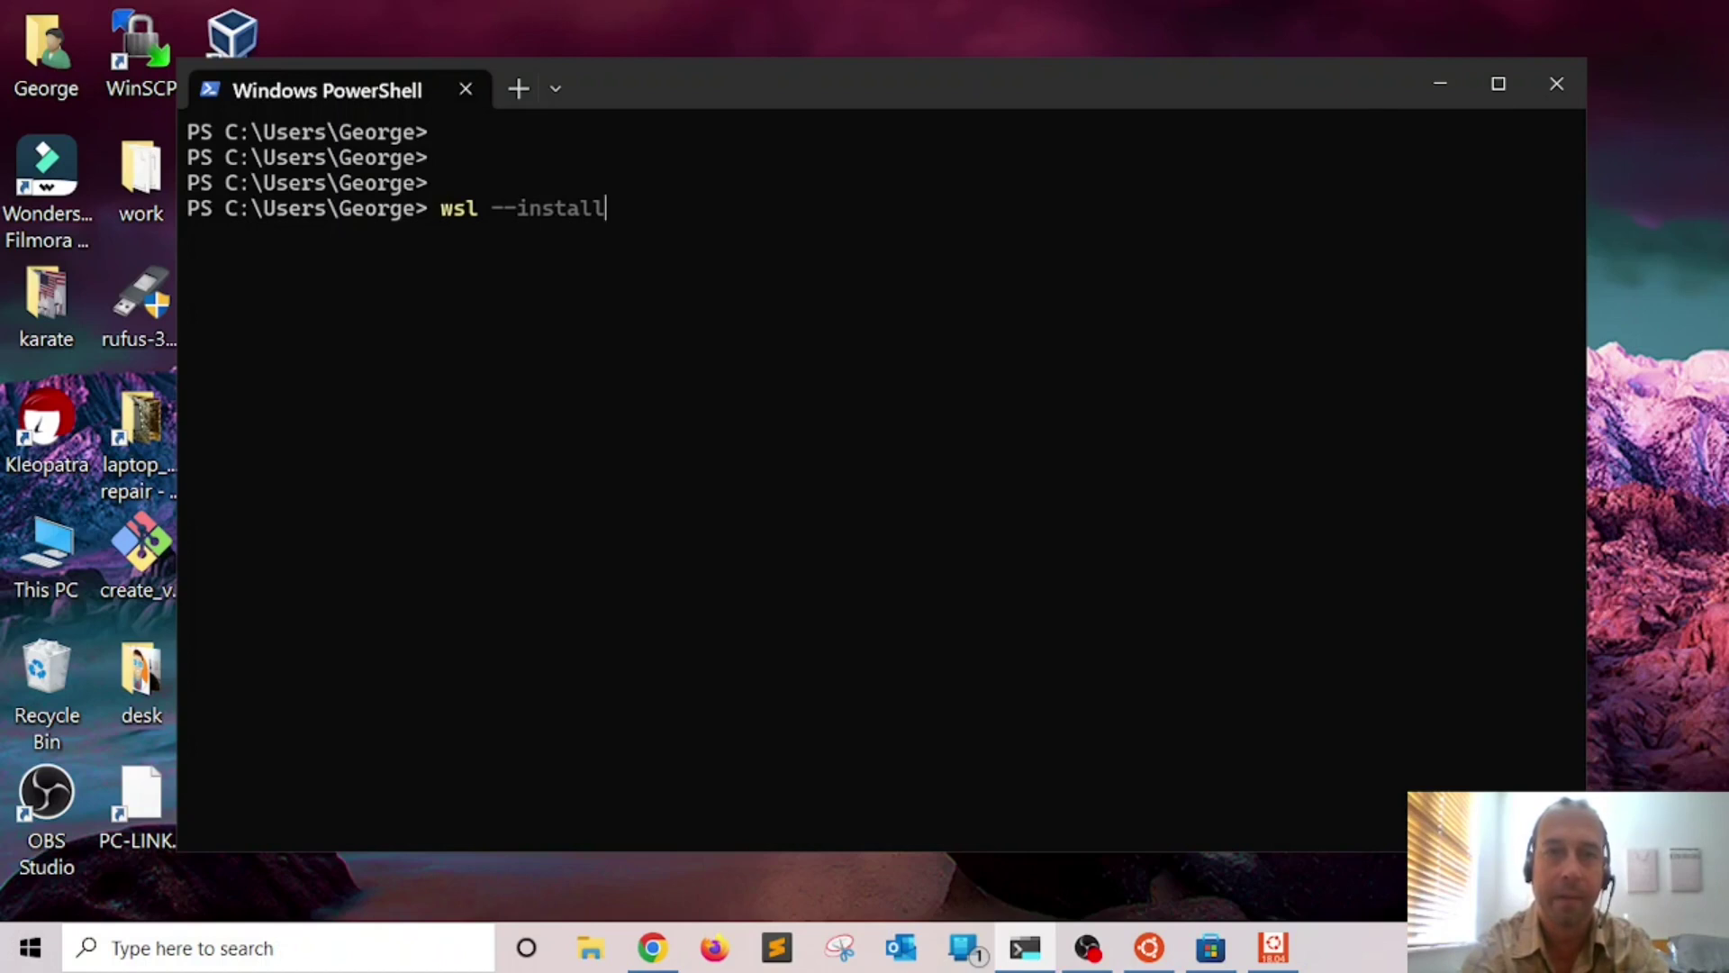
key(ctrl+BackSpace)
key(BackSpace)
text(l -v)
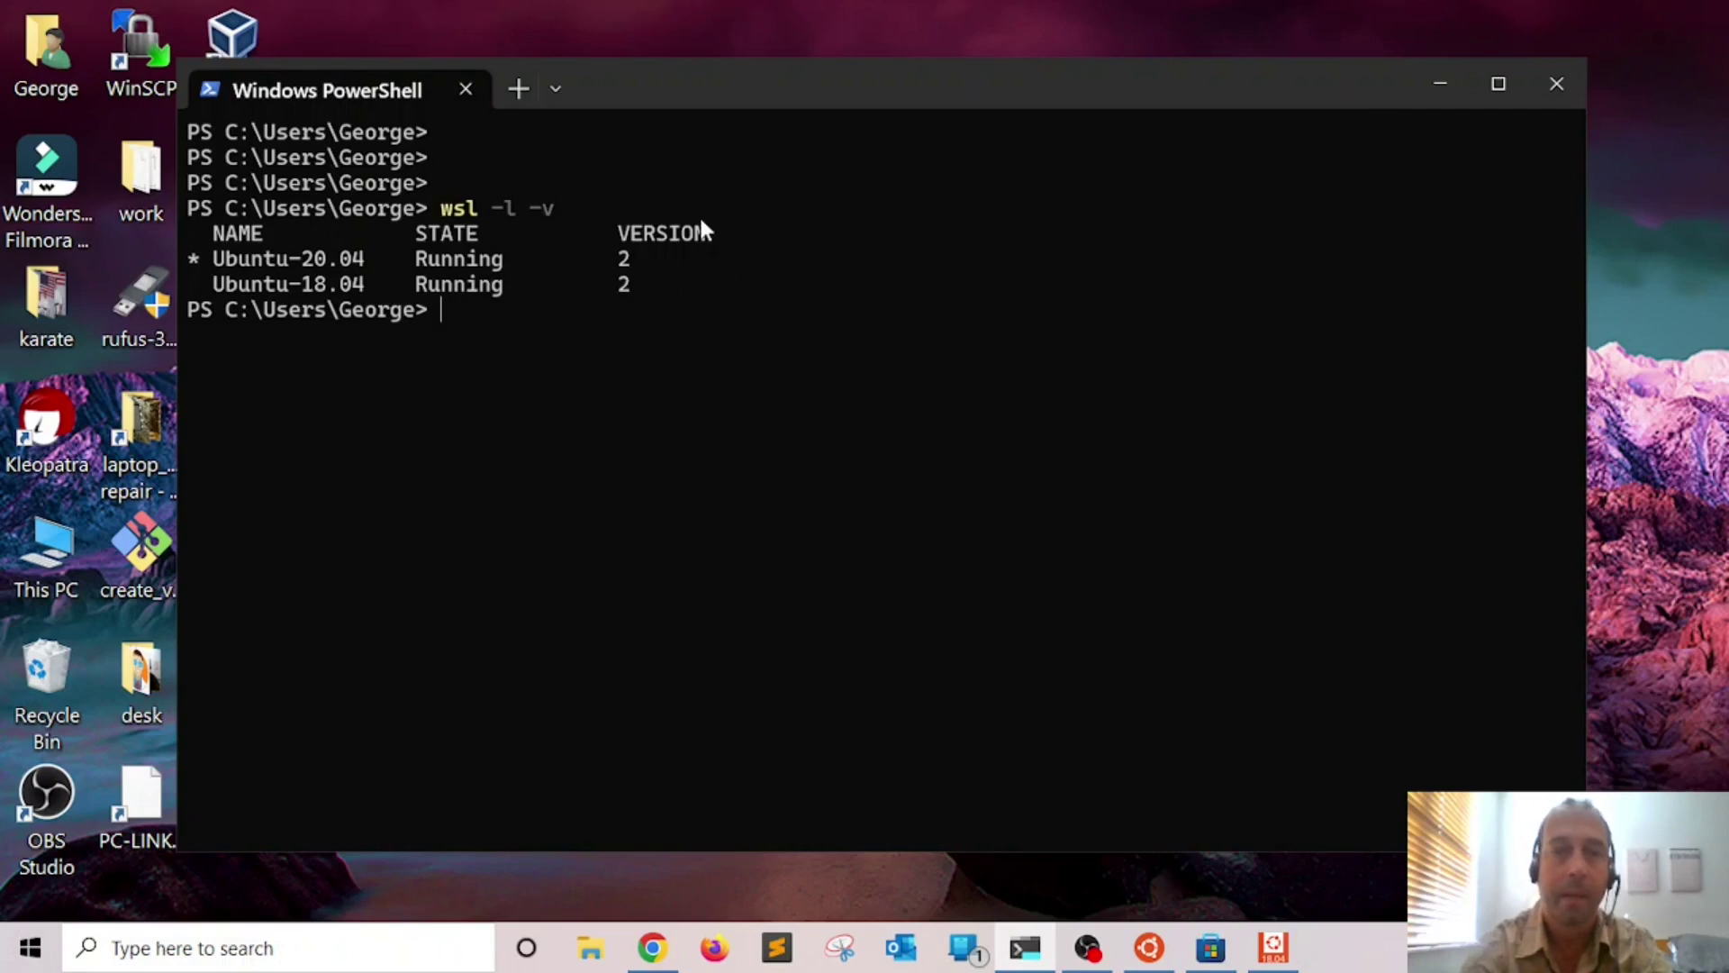
key(Return)
key(Return)
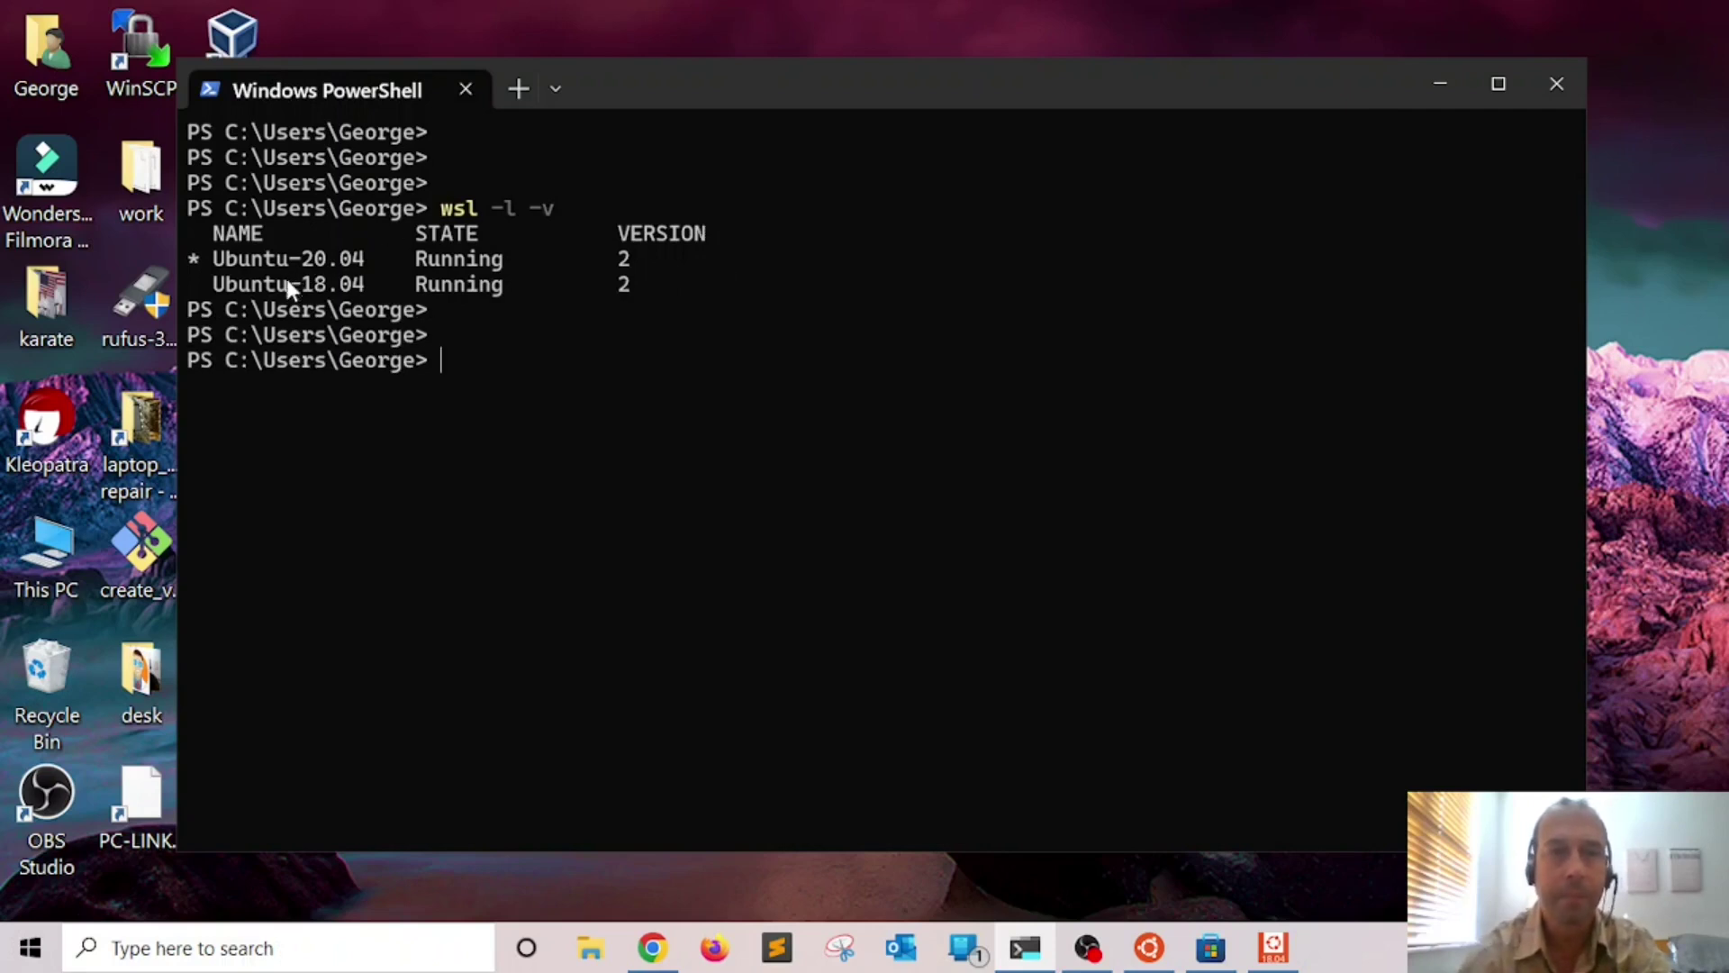
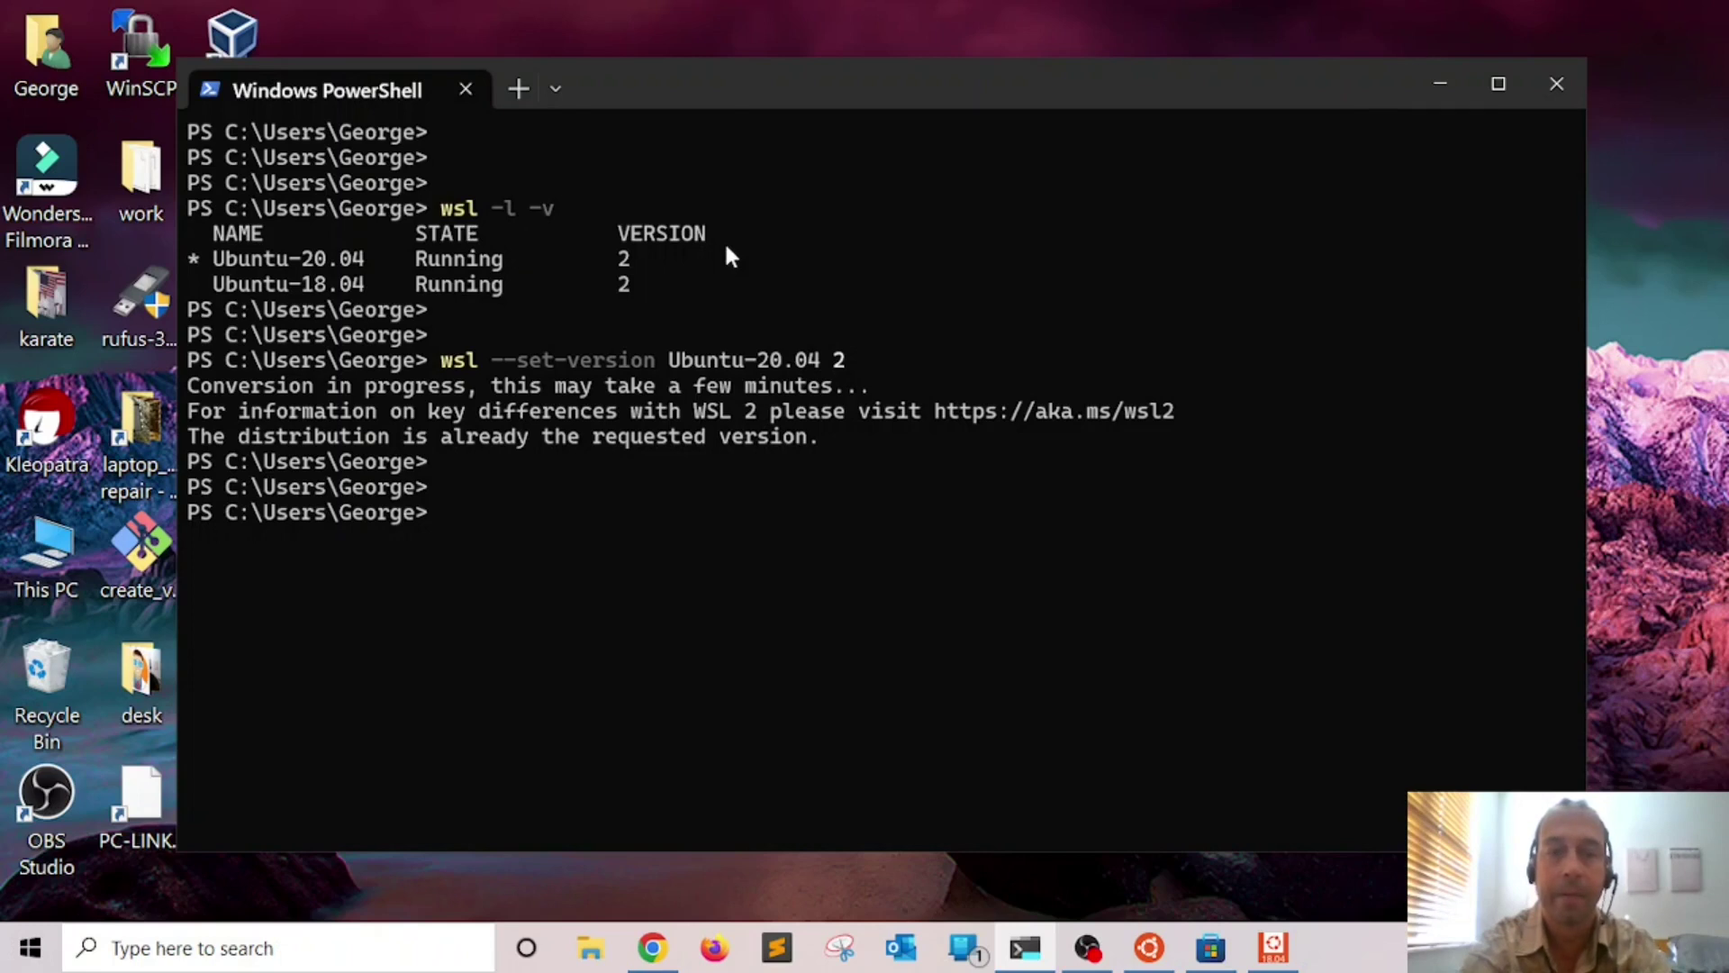
Clear the PowerShell window, run wsl --help and review the arguments for managing distributions
key(ctrl+l)
key(Return)
key(Return)
key(Return)
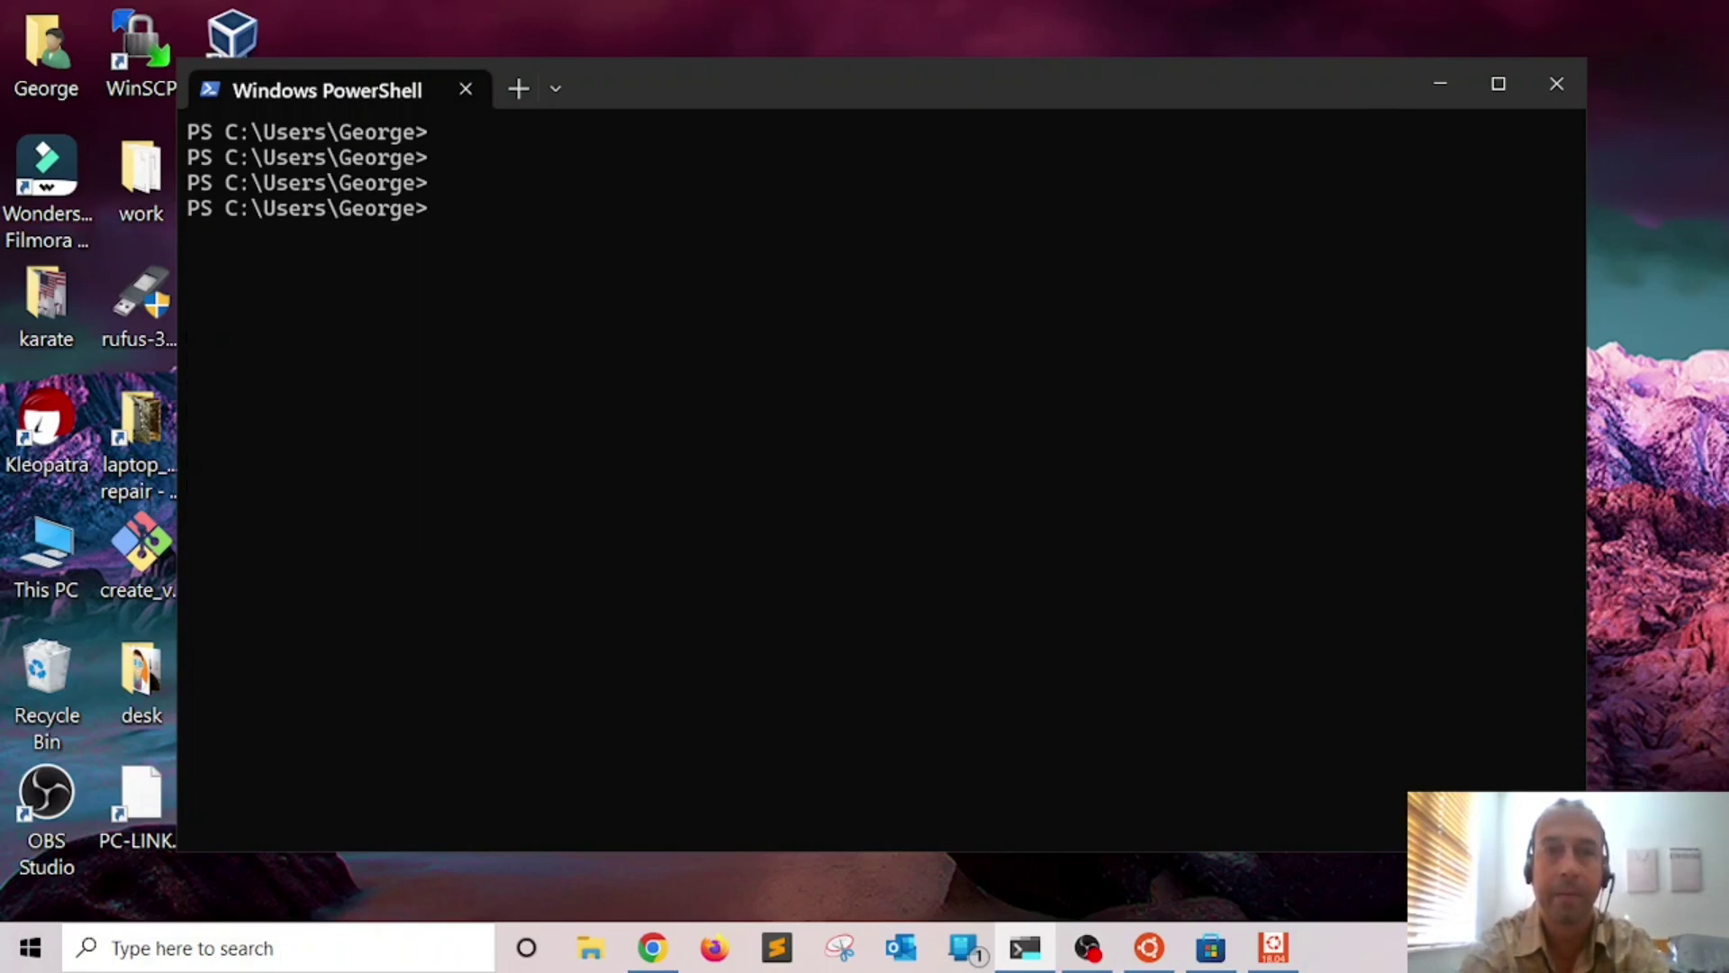
text(wsl -)
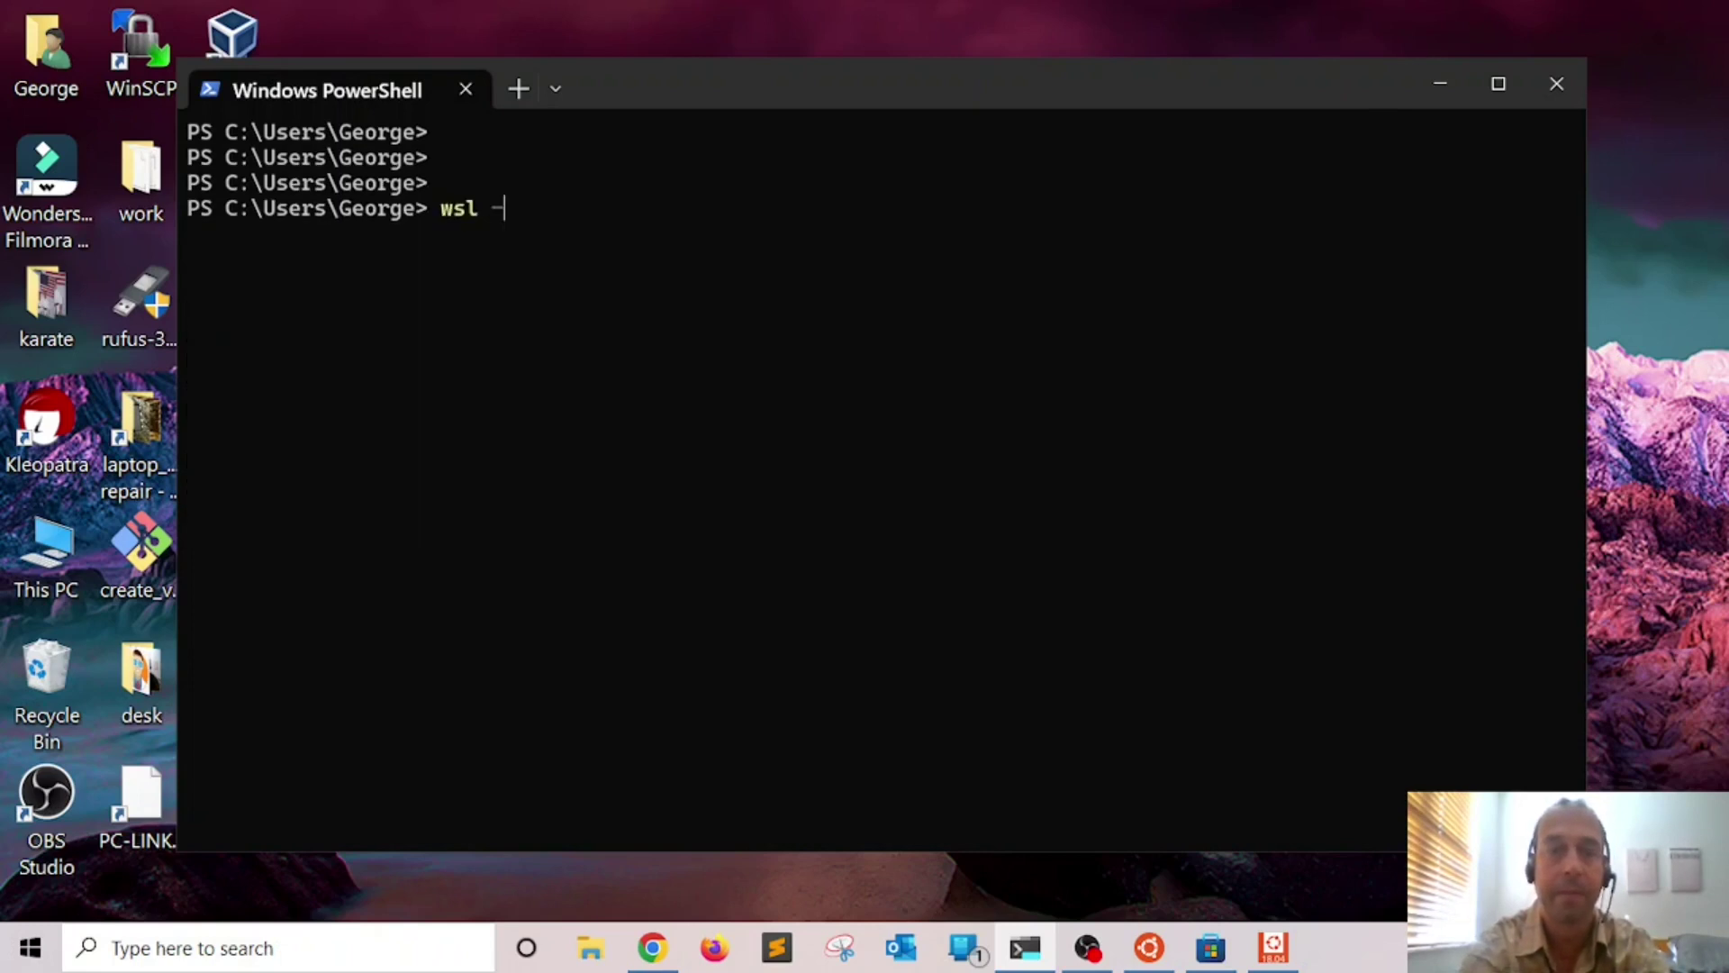
text(-help)
key(Return)
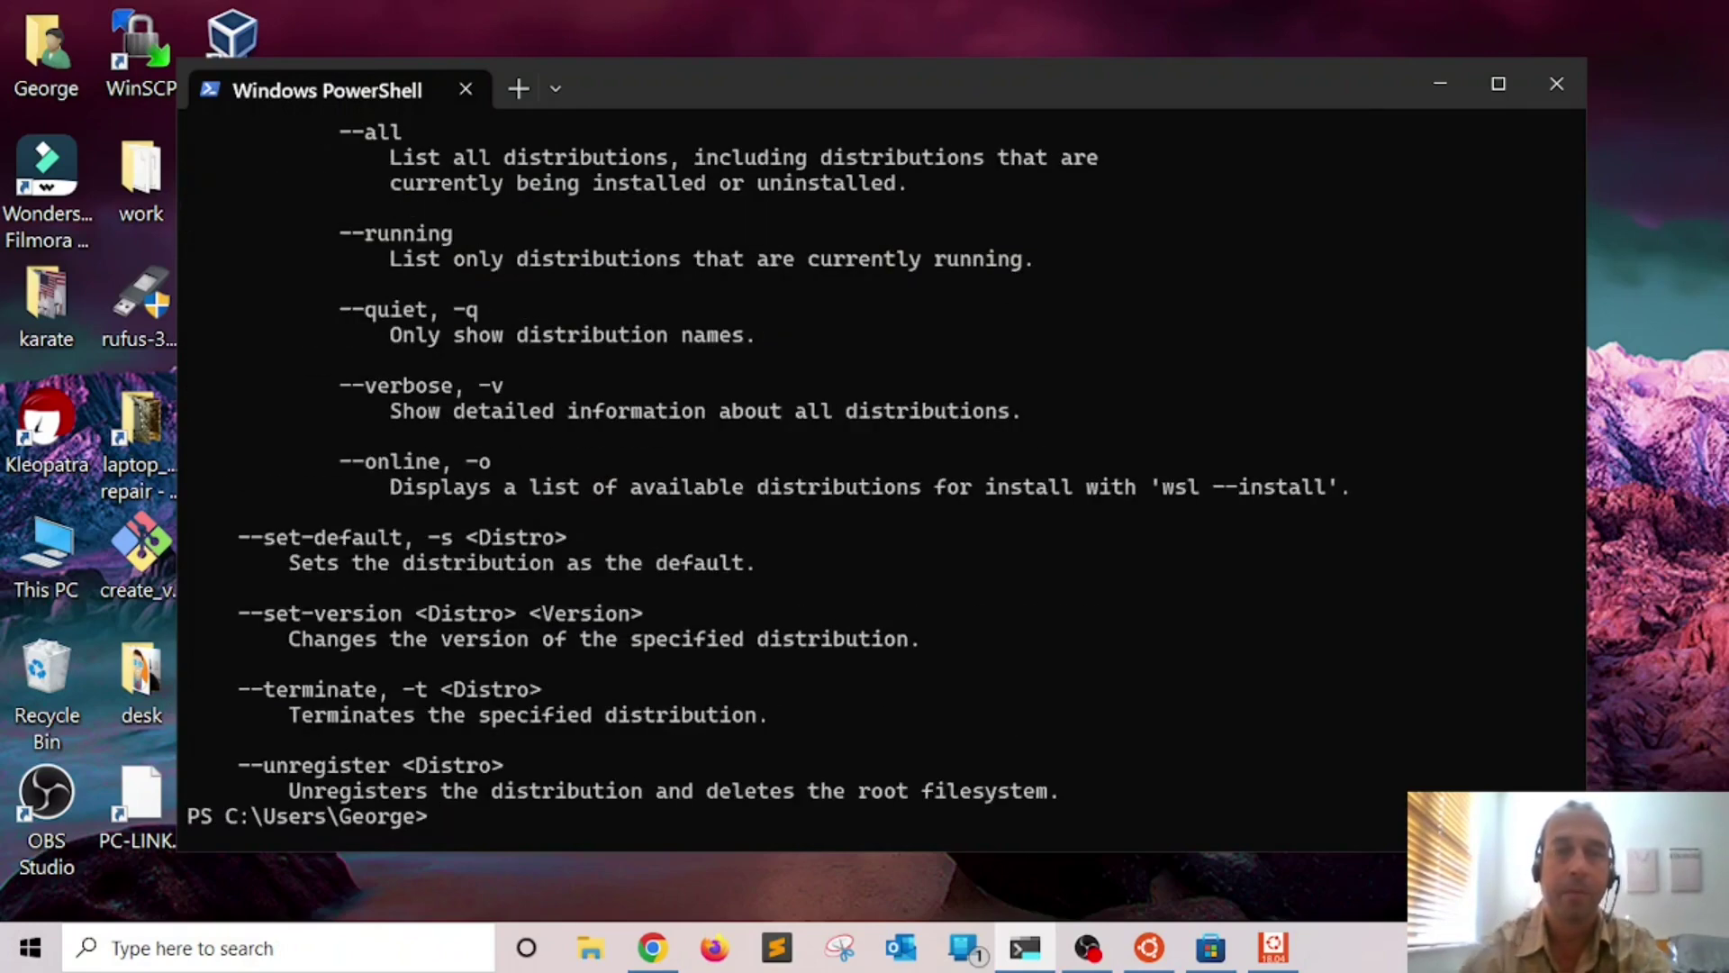
scroll(539, 462, up, 7)
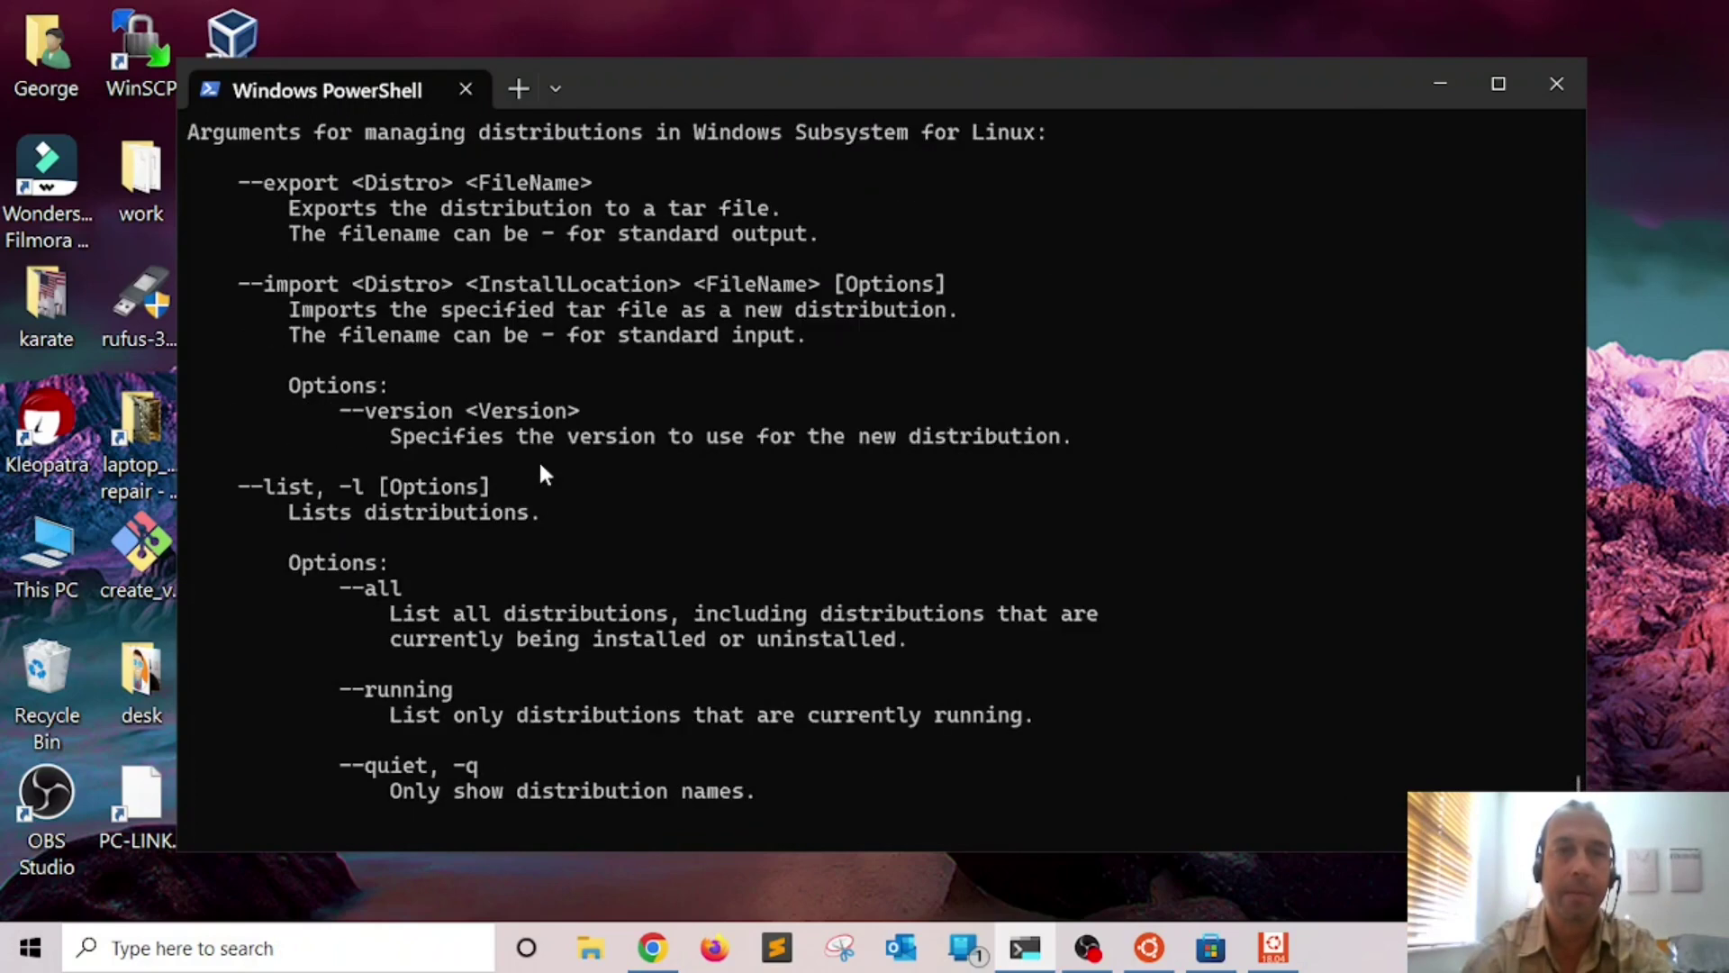
scroll(541, 468, up, 1)
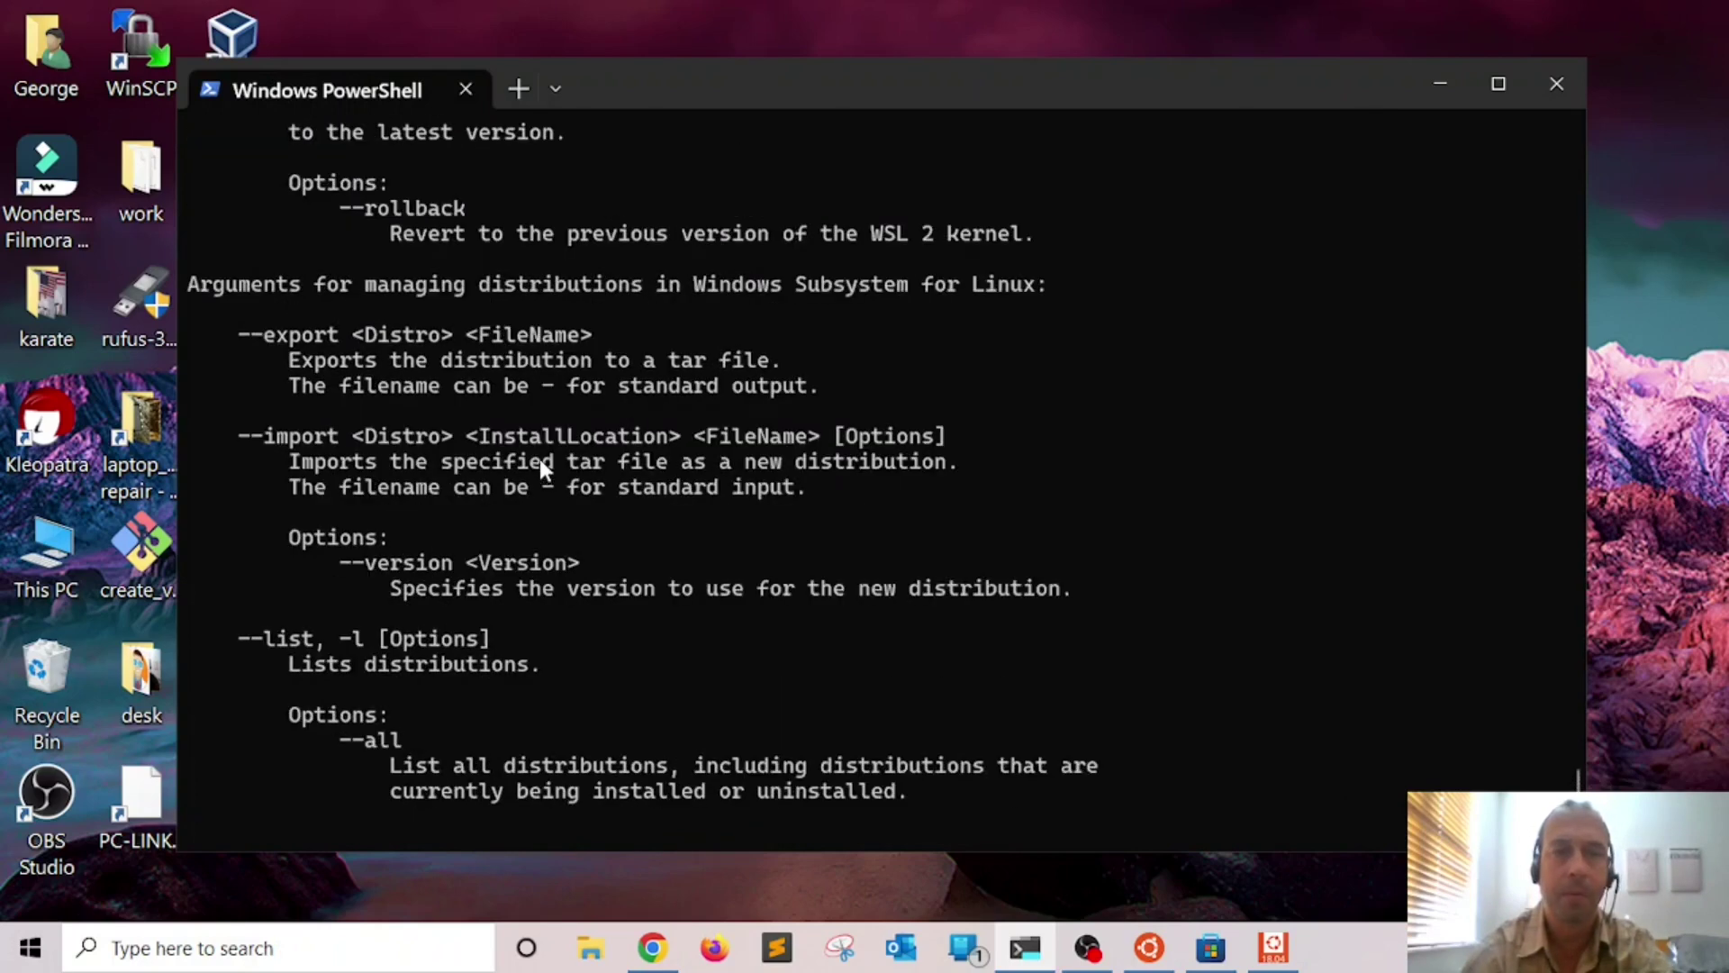
scroll(540, 464, up, 6)
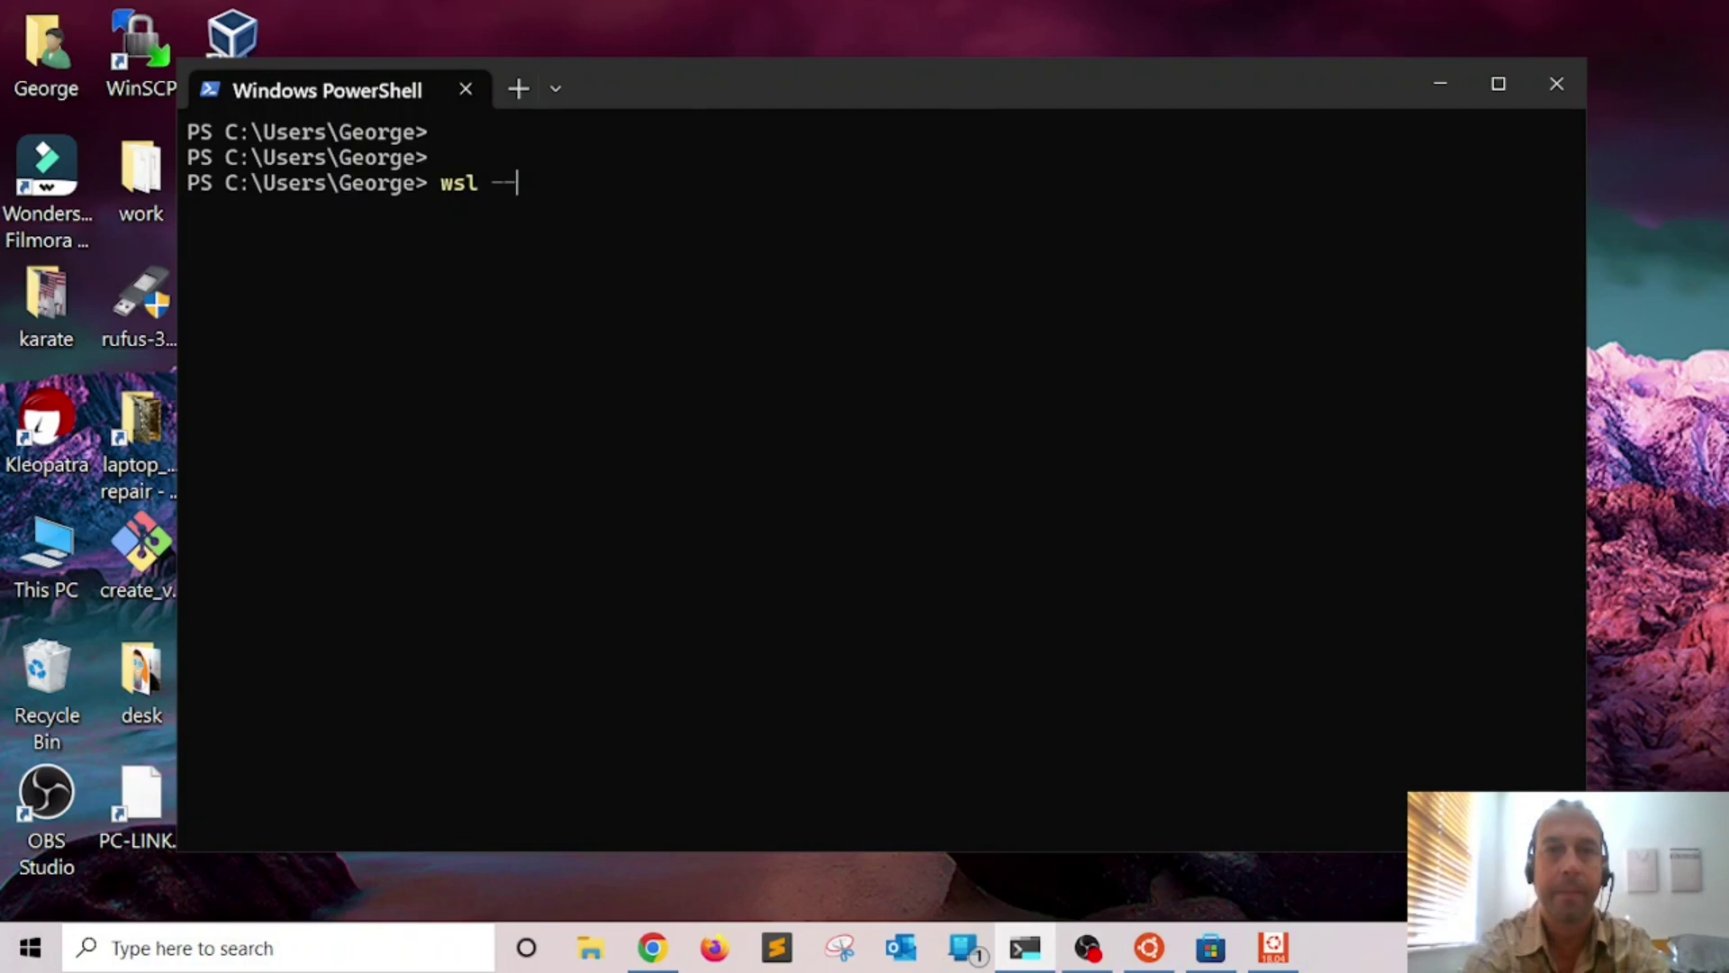
Try to set the default WSL version to 2, and clear the PowerShell window
text(s)
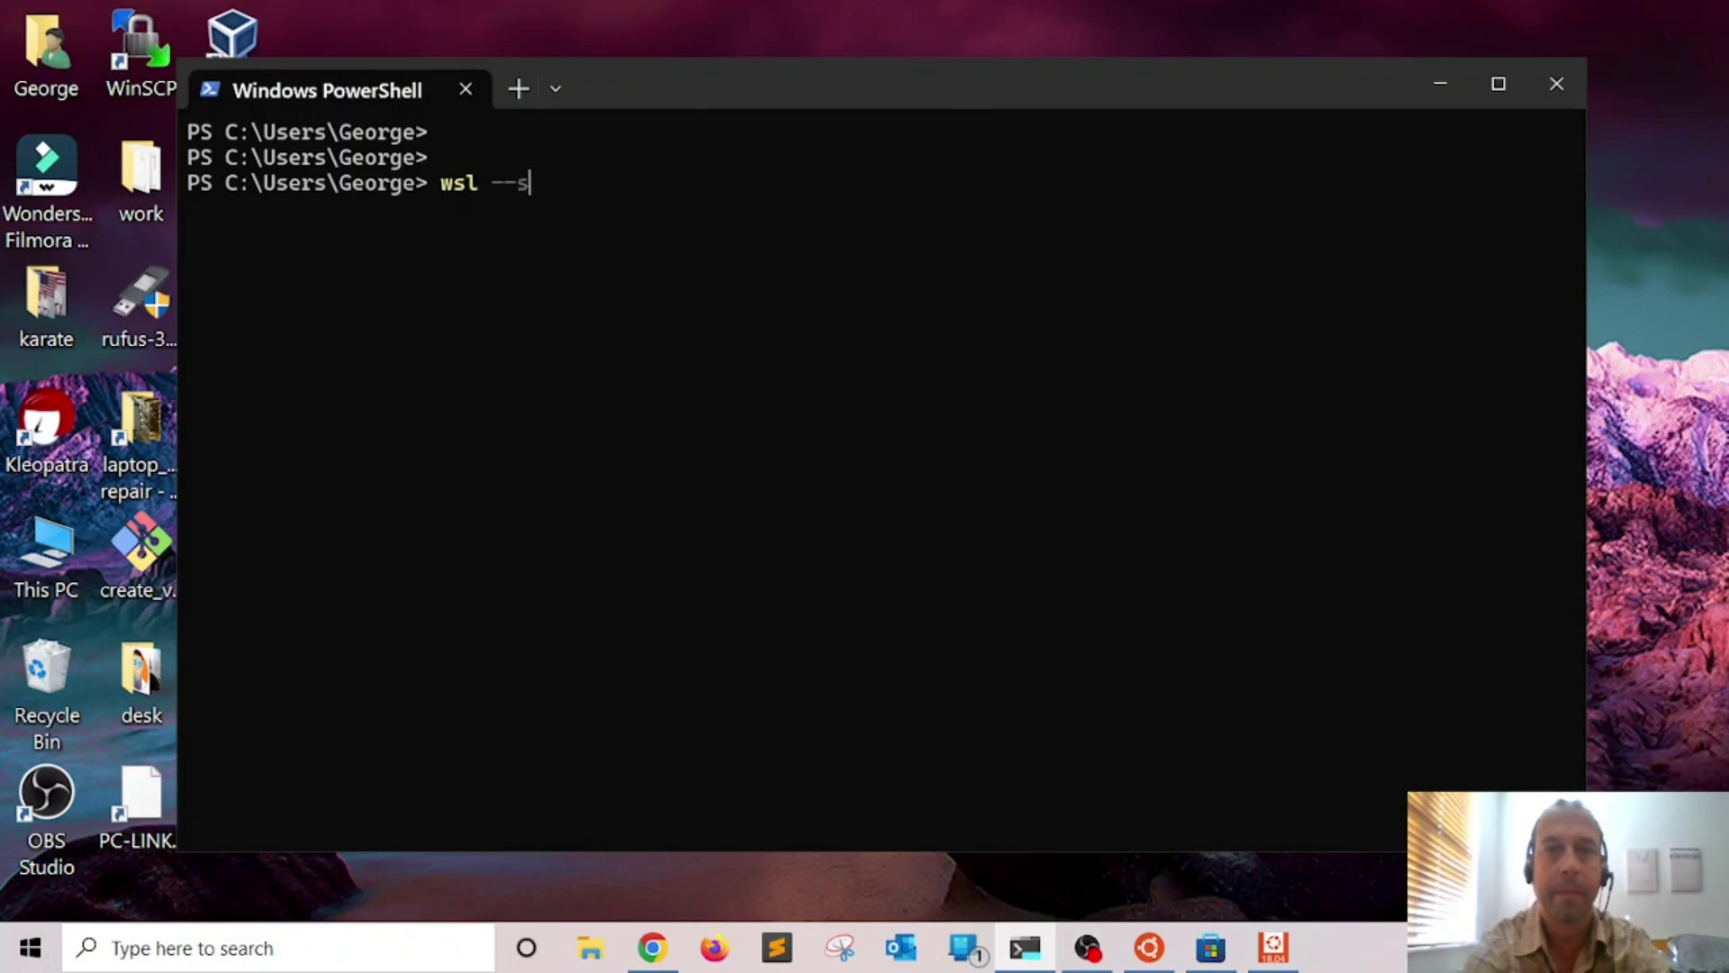
text(et-deafau)
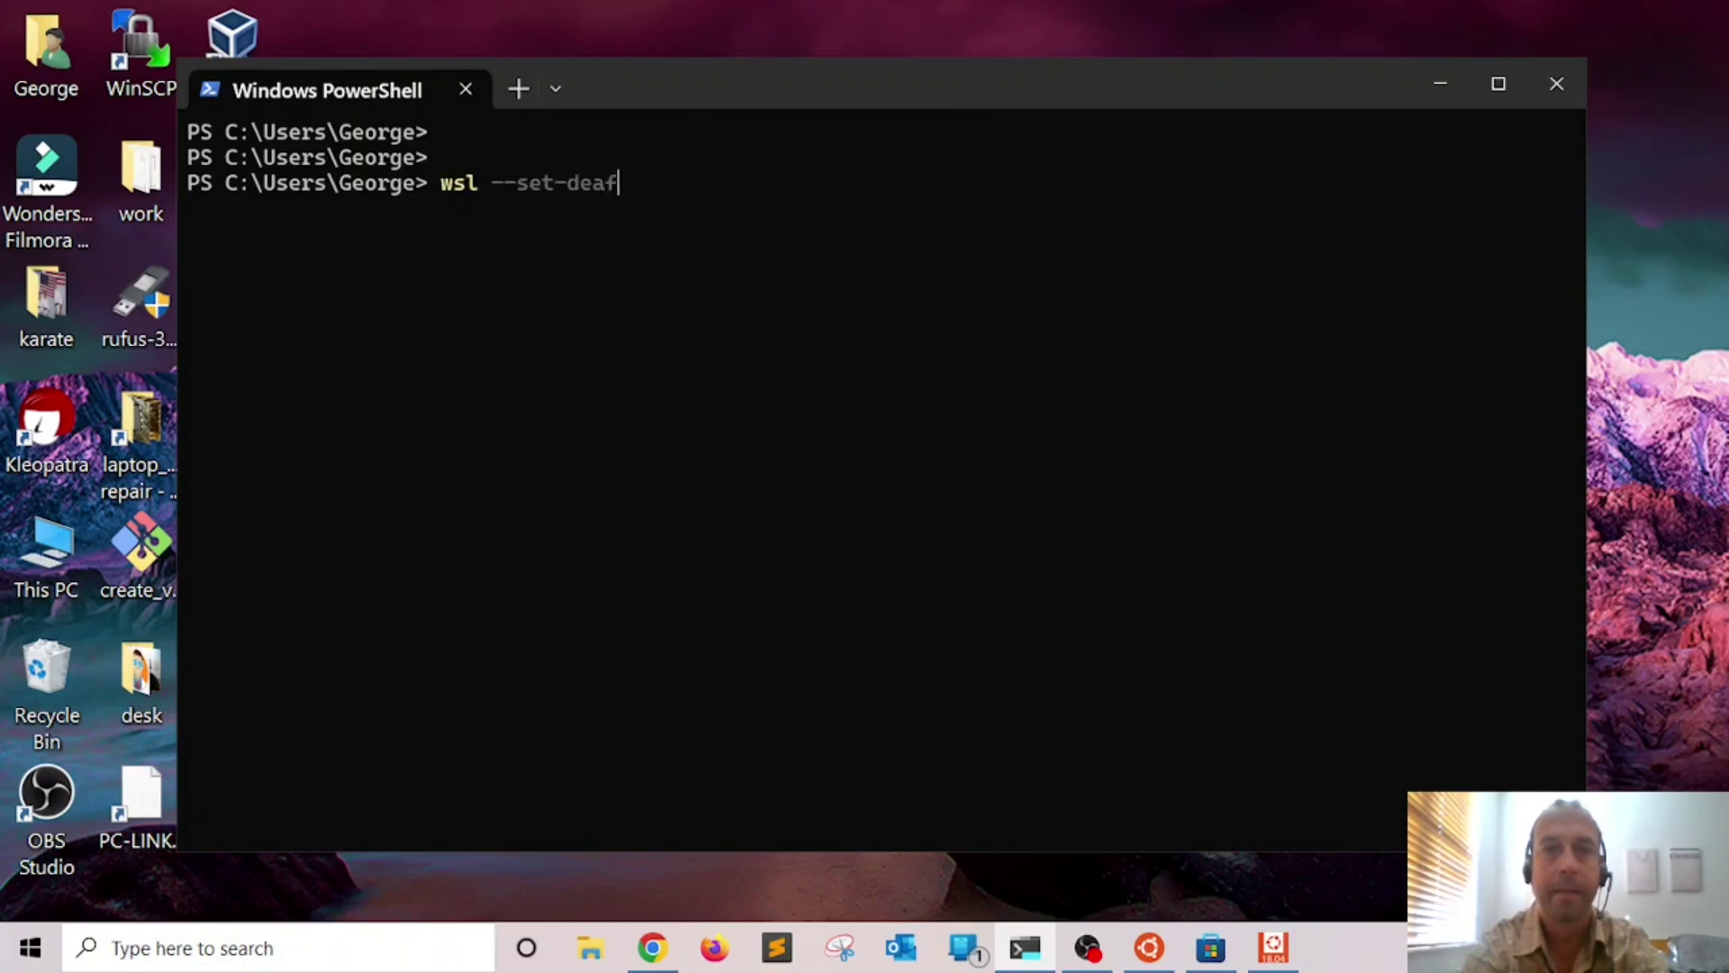
key(BackSpace)
text(au)
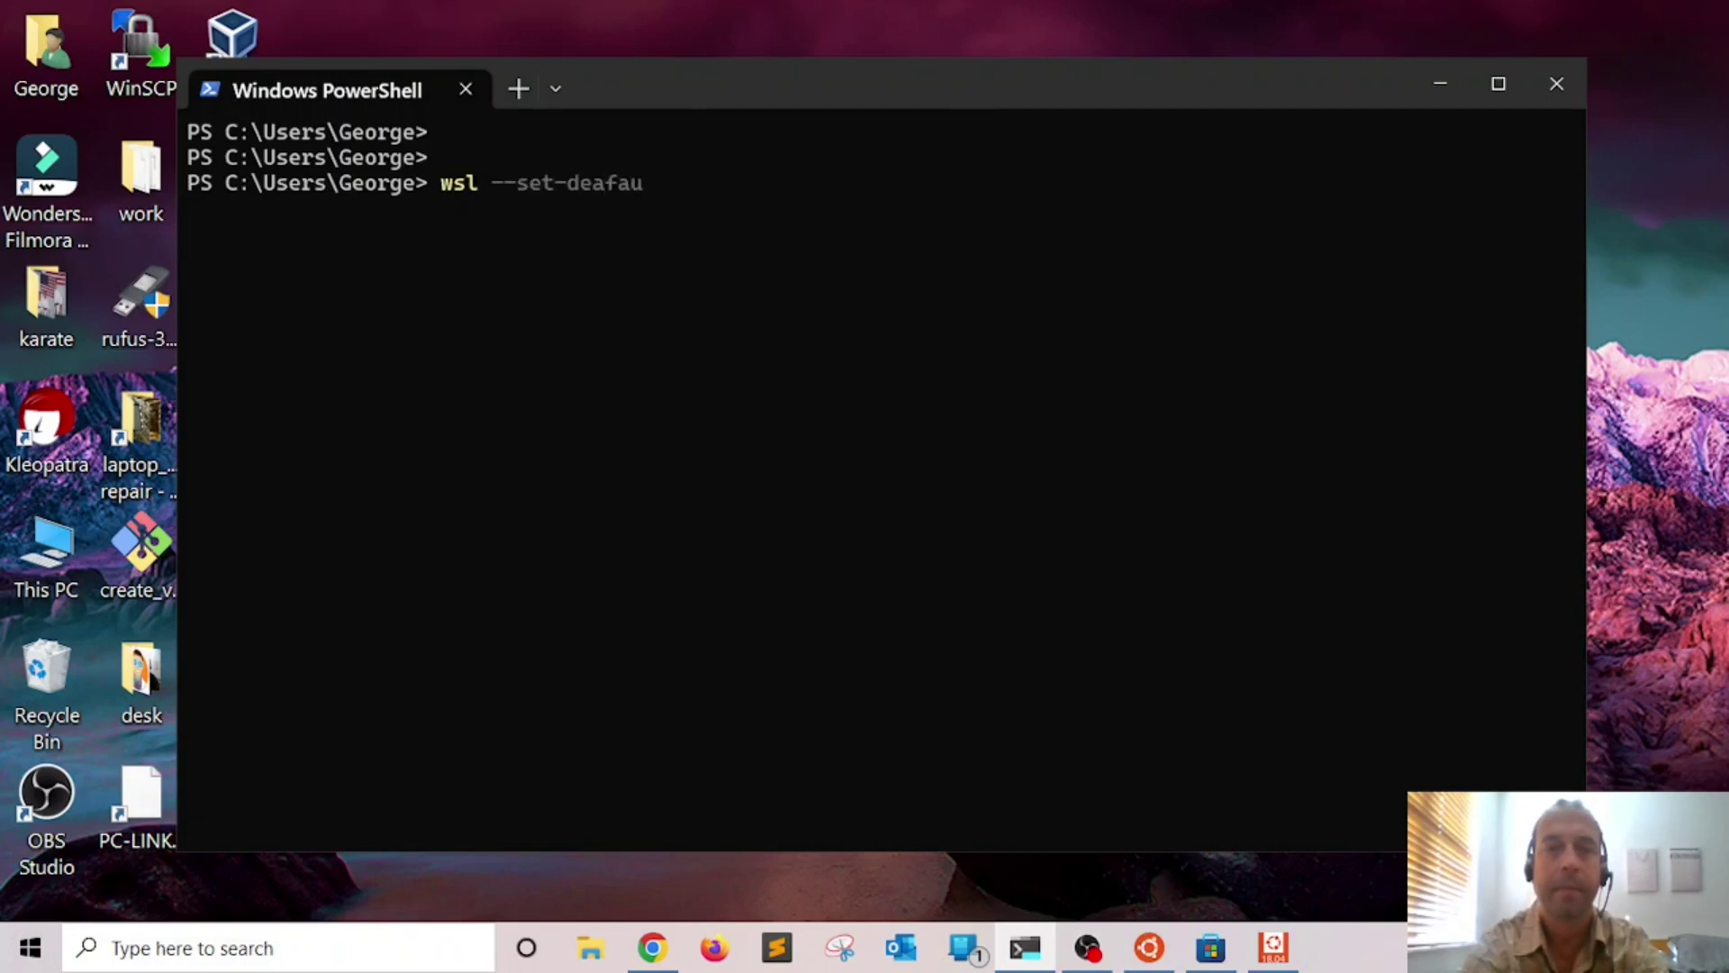
text(lt-)
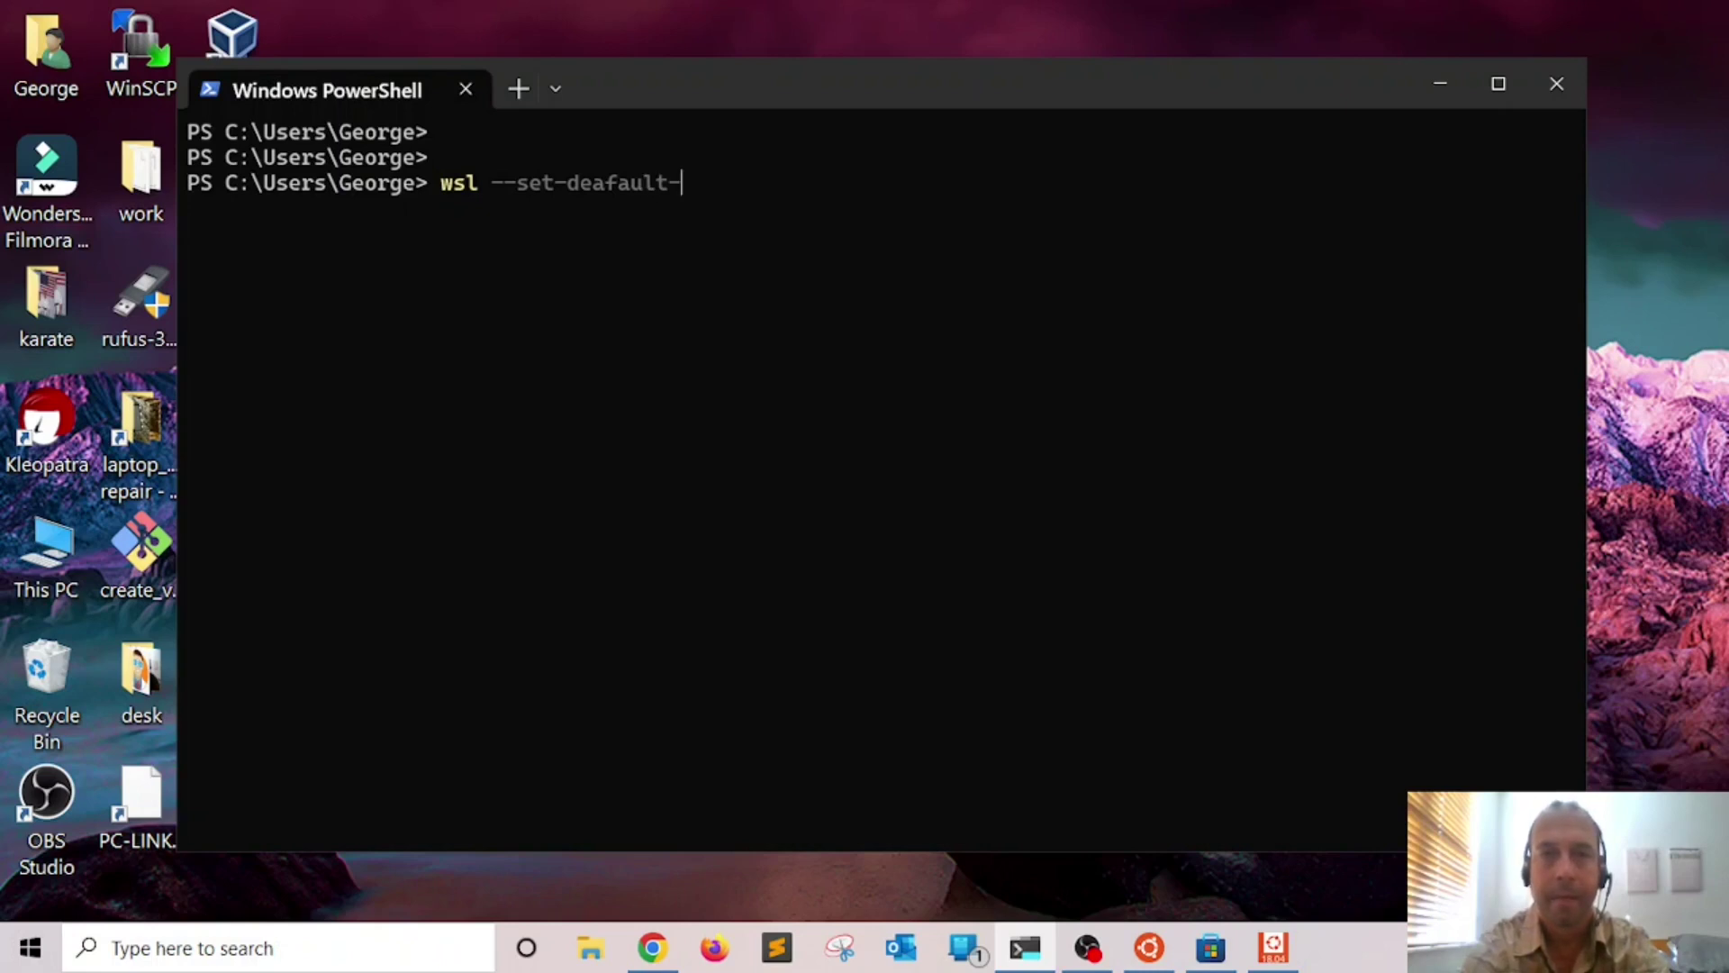
text(version 2)
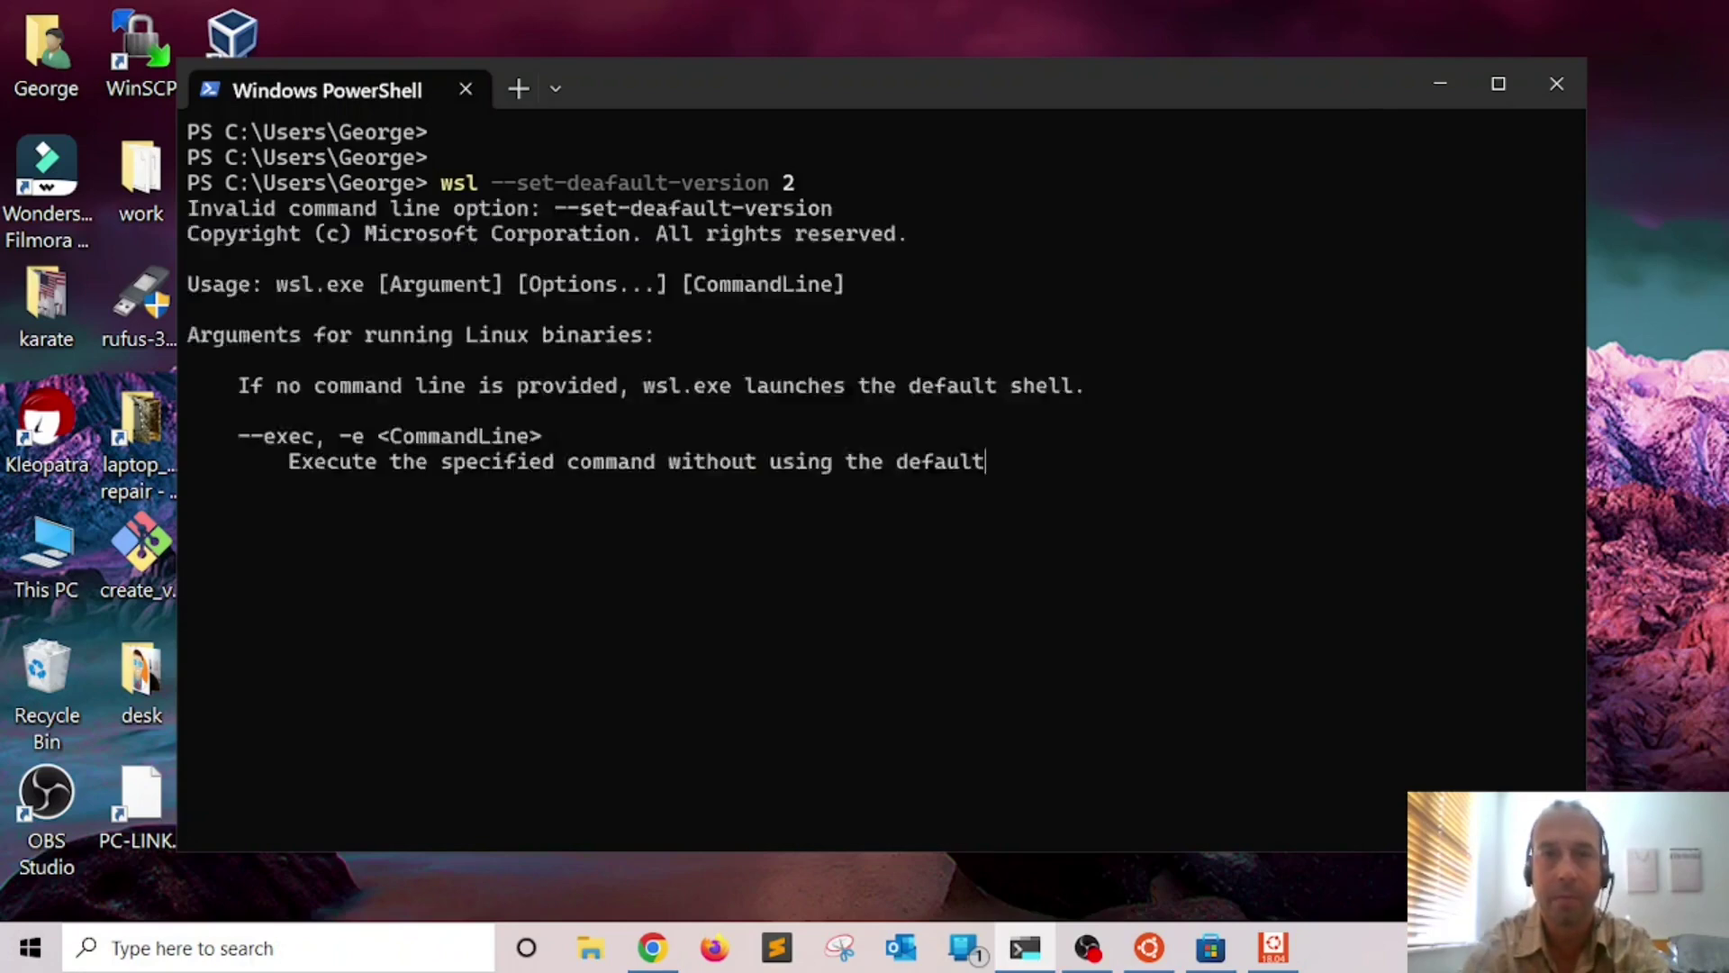
scroll(883, 477, up, 3)
text(cls)
key(Return)
key(Return)
key(Return)
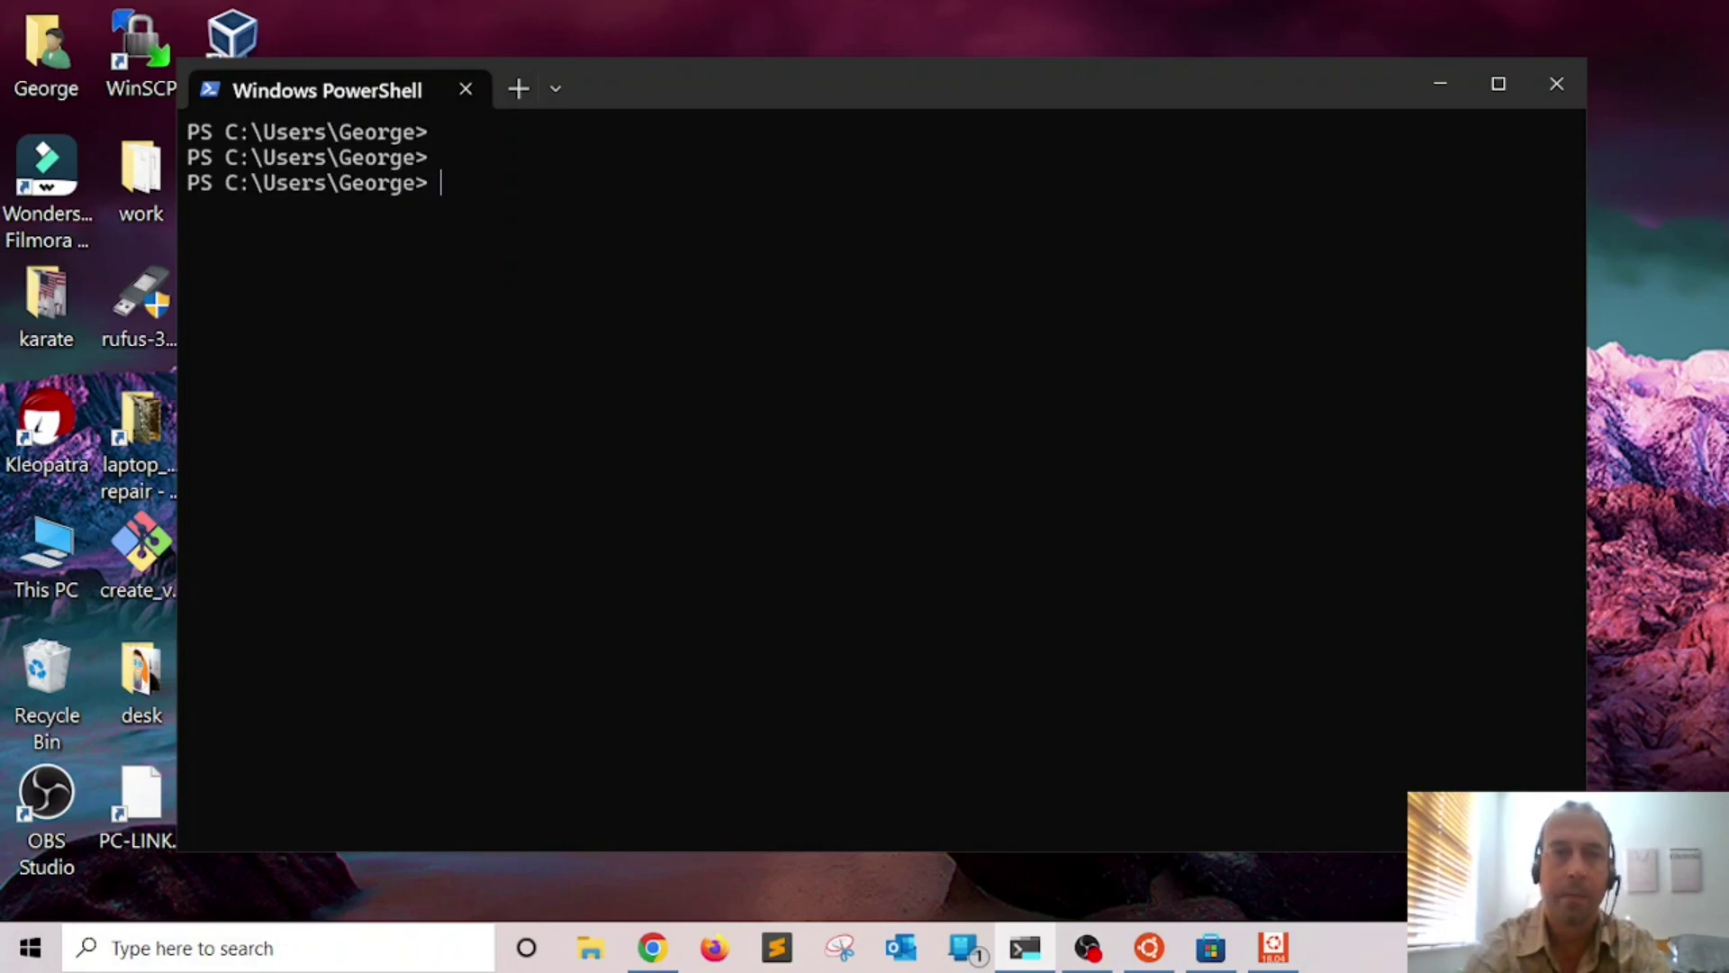
Recall the earlier command, correct its misspelled option and run wsl --set-default-version 2
key(Up)
key(Up)
text(\)
key(BackSpace)
key(BackSpace)
key(BackSpace)
key(BackSpace)
key(BackSpace)
key(BackSpace)
key(BackSpace)
key(BackSpace)
key(BackSpace)
key(BackSpace)
key(BackSpace)
key(BackSpace)
key(BackSpace)
key(BackSpace)
key(BackSpace)
key(BackSpace)
key(BackSpace)
key(BackSpace)
text(ef)
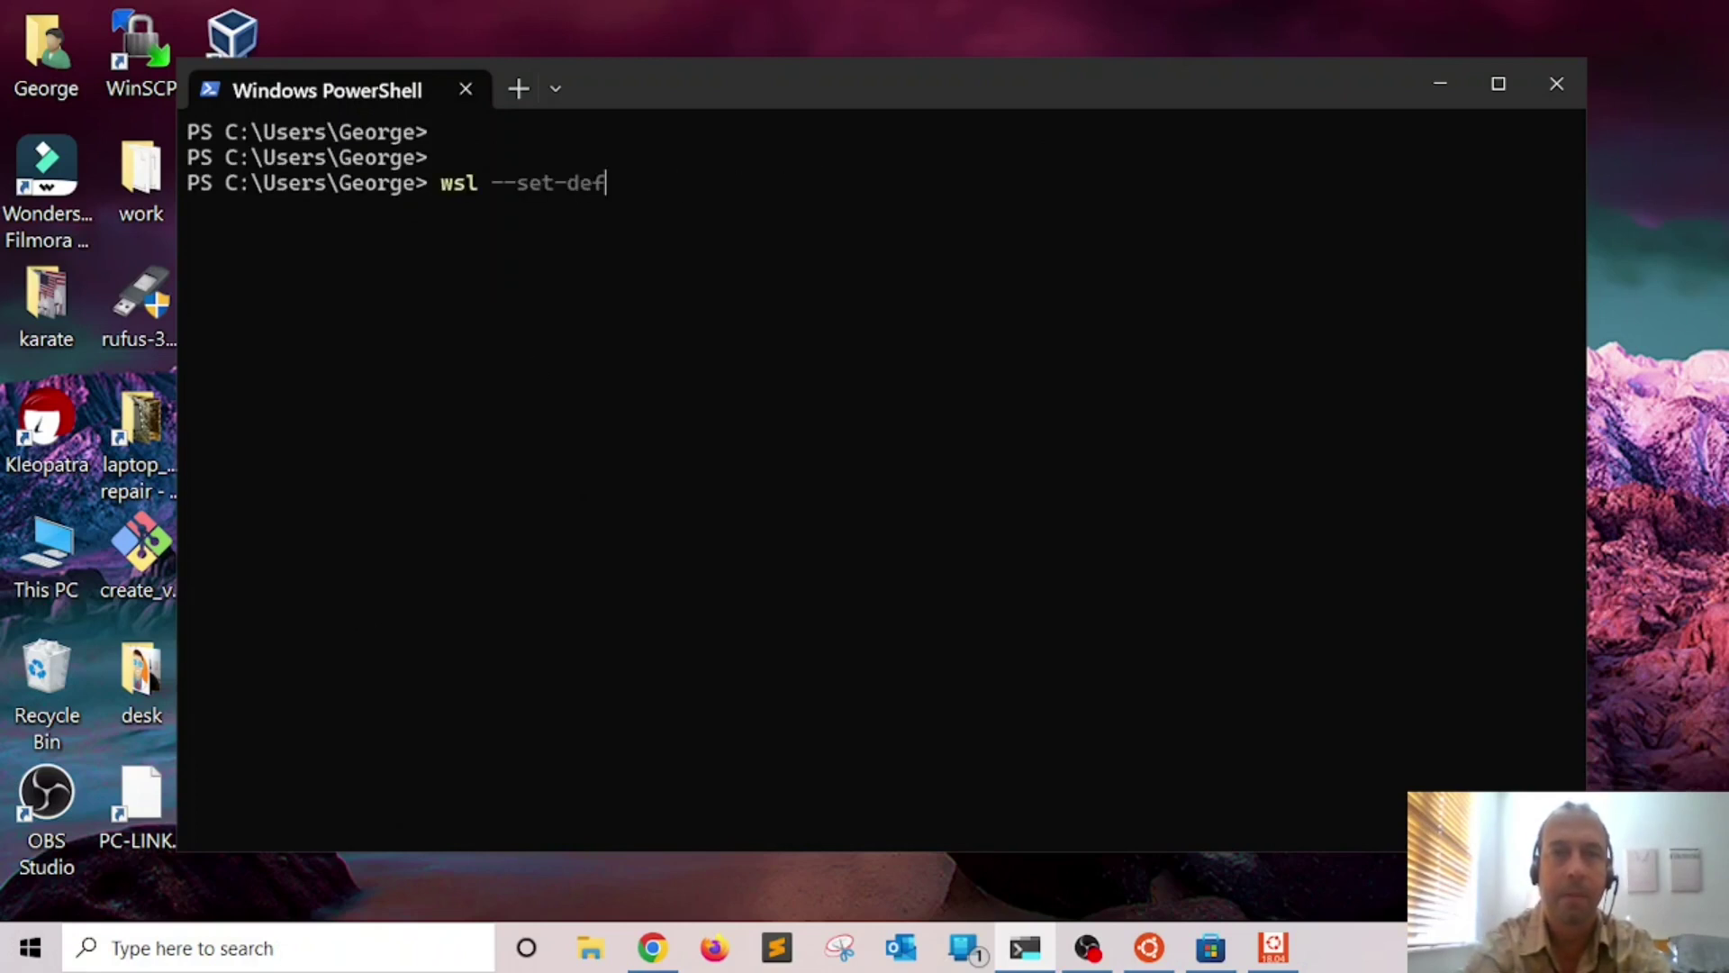
text(ault-vers)
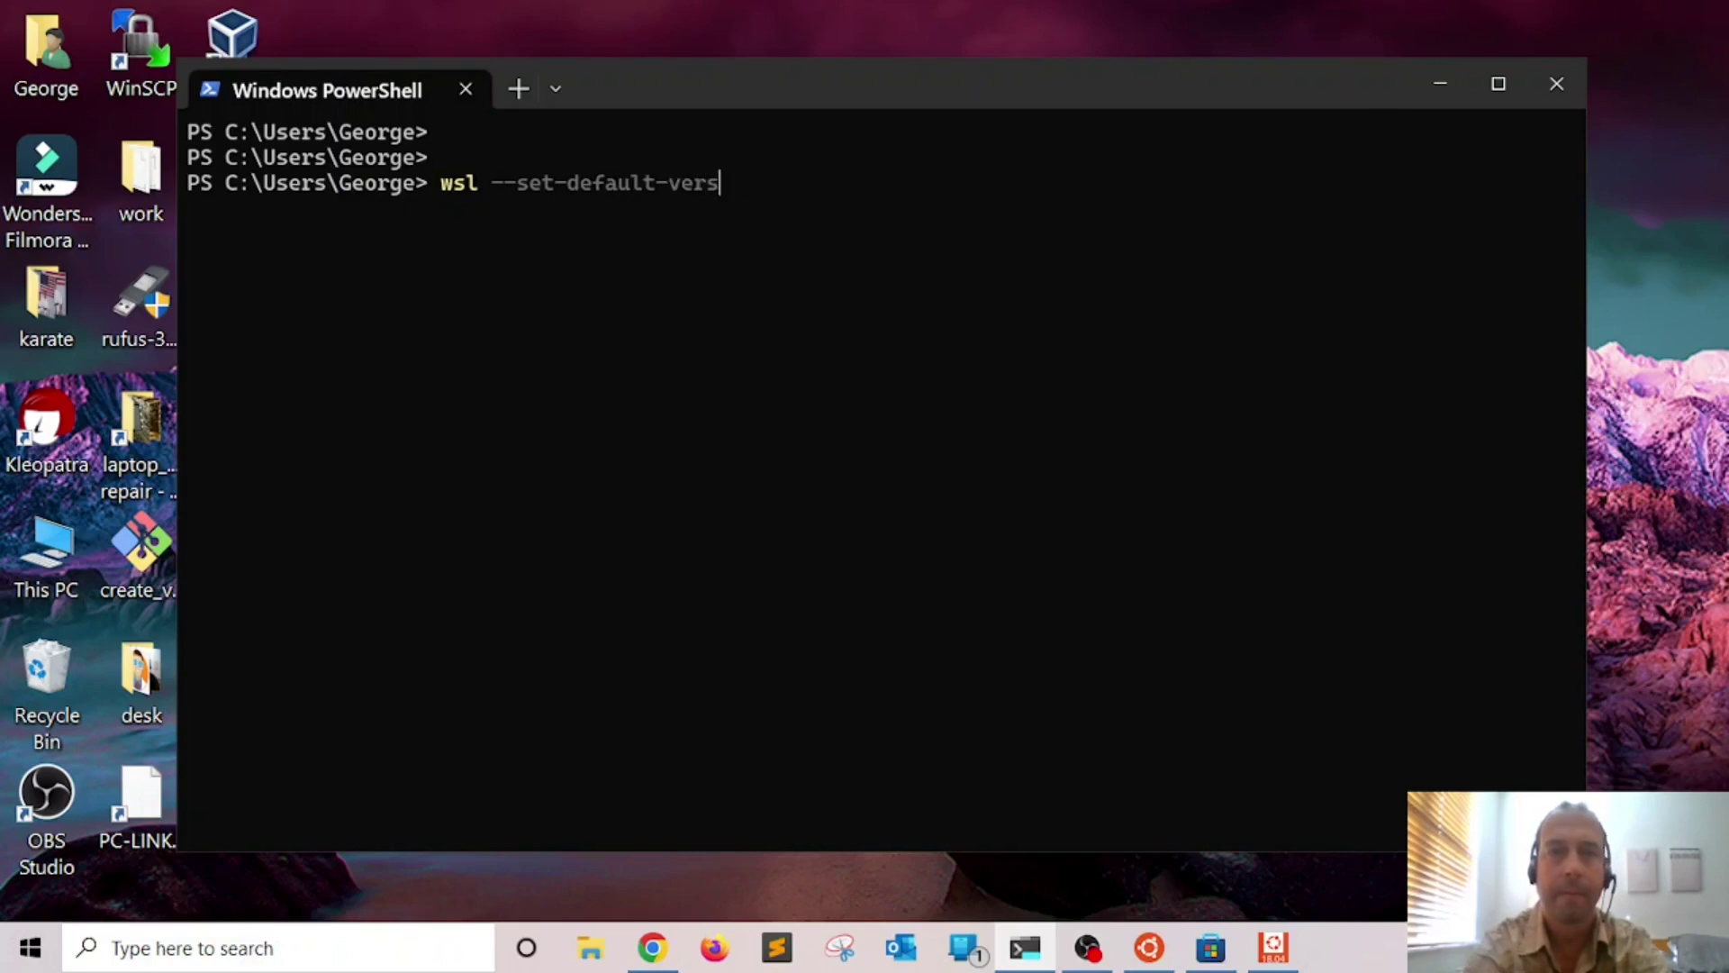
text(ion 2)
key(Return)
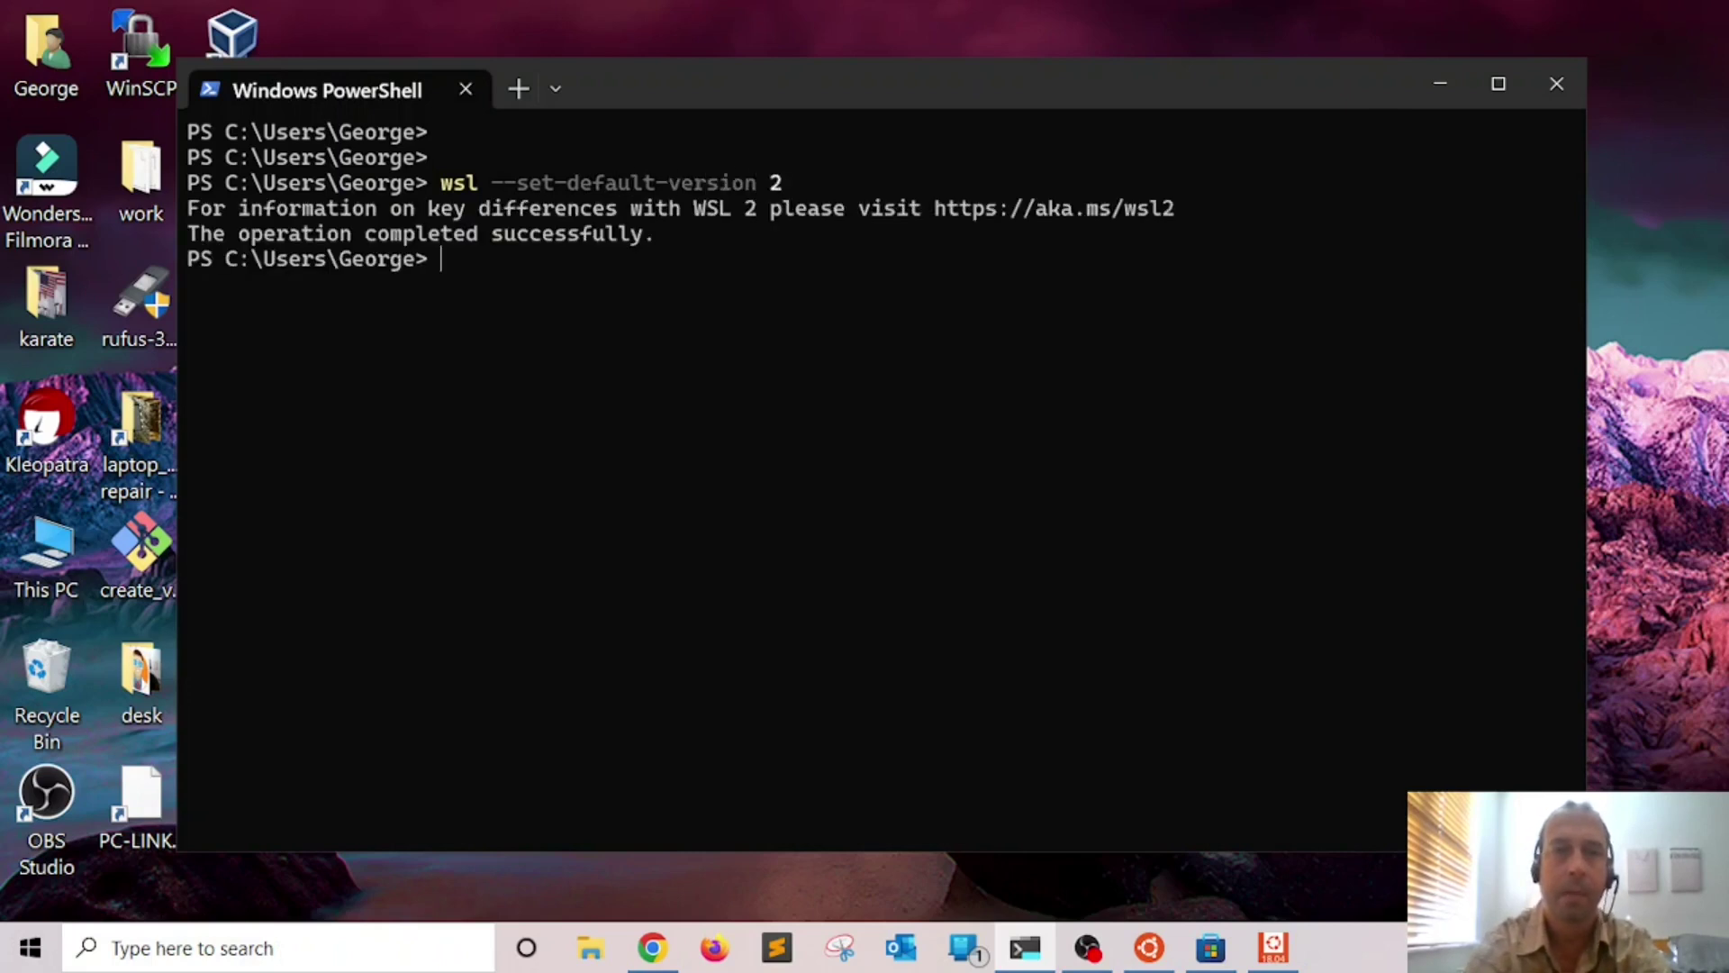
key(Return)
key(Return)
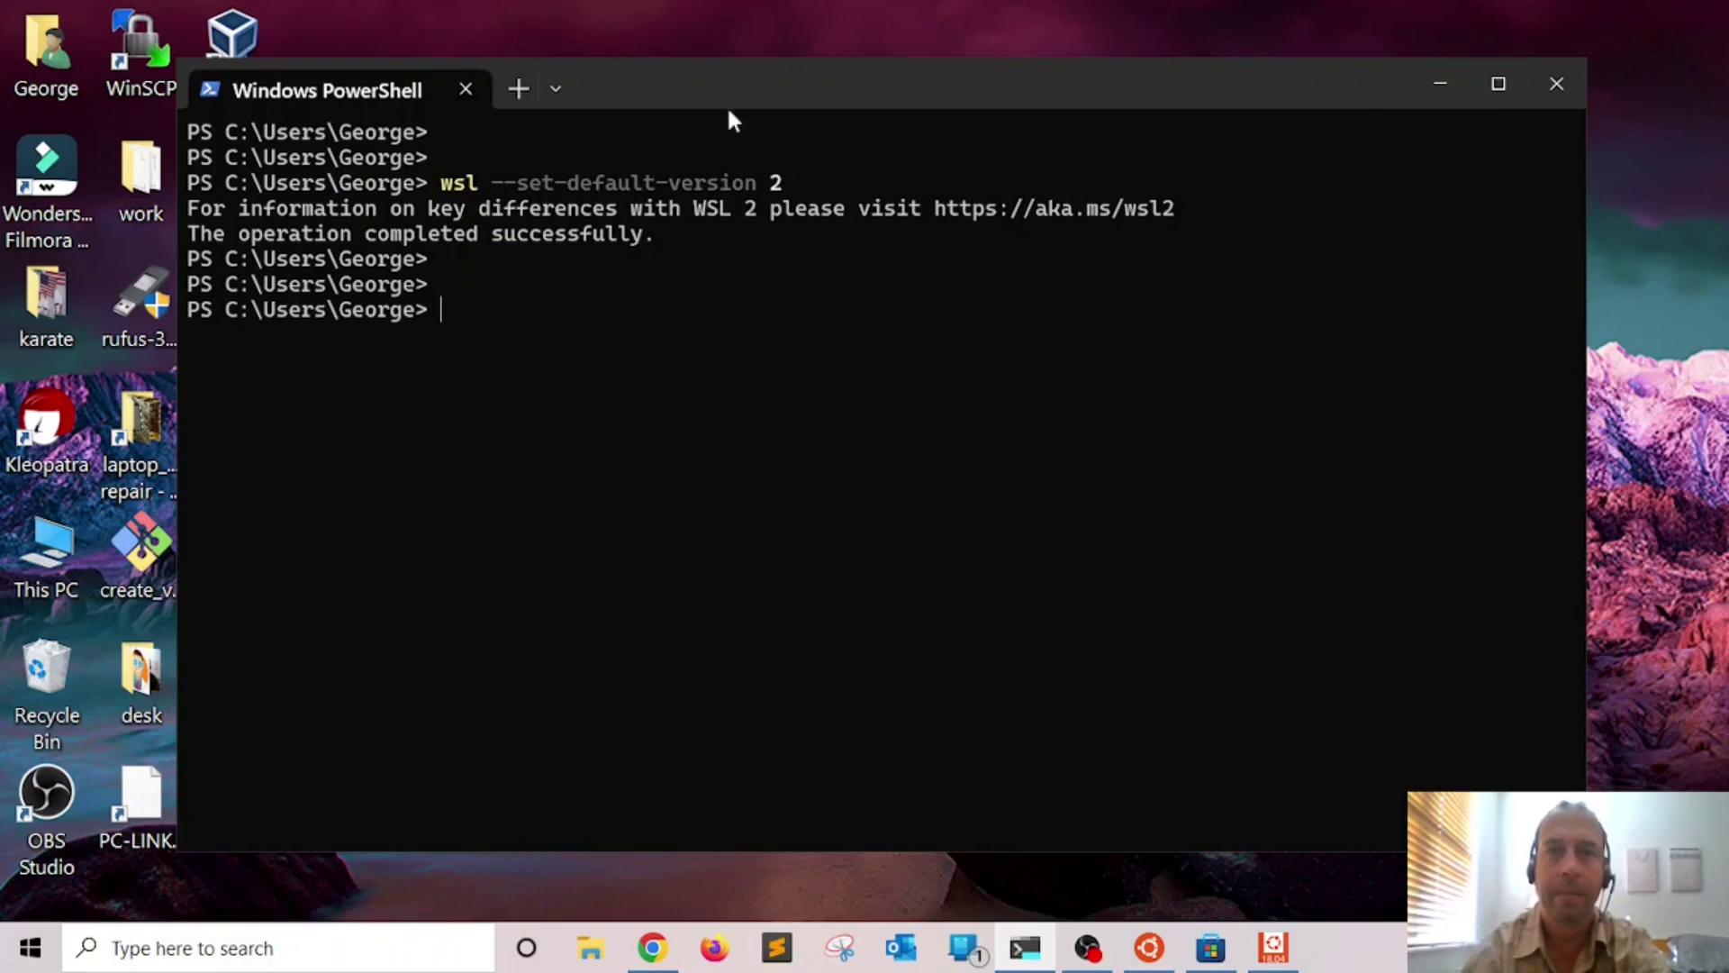
drag(766, 81, 751, 79)
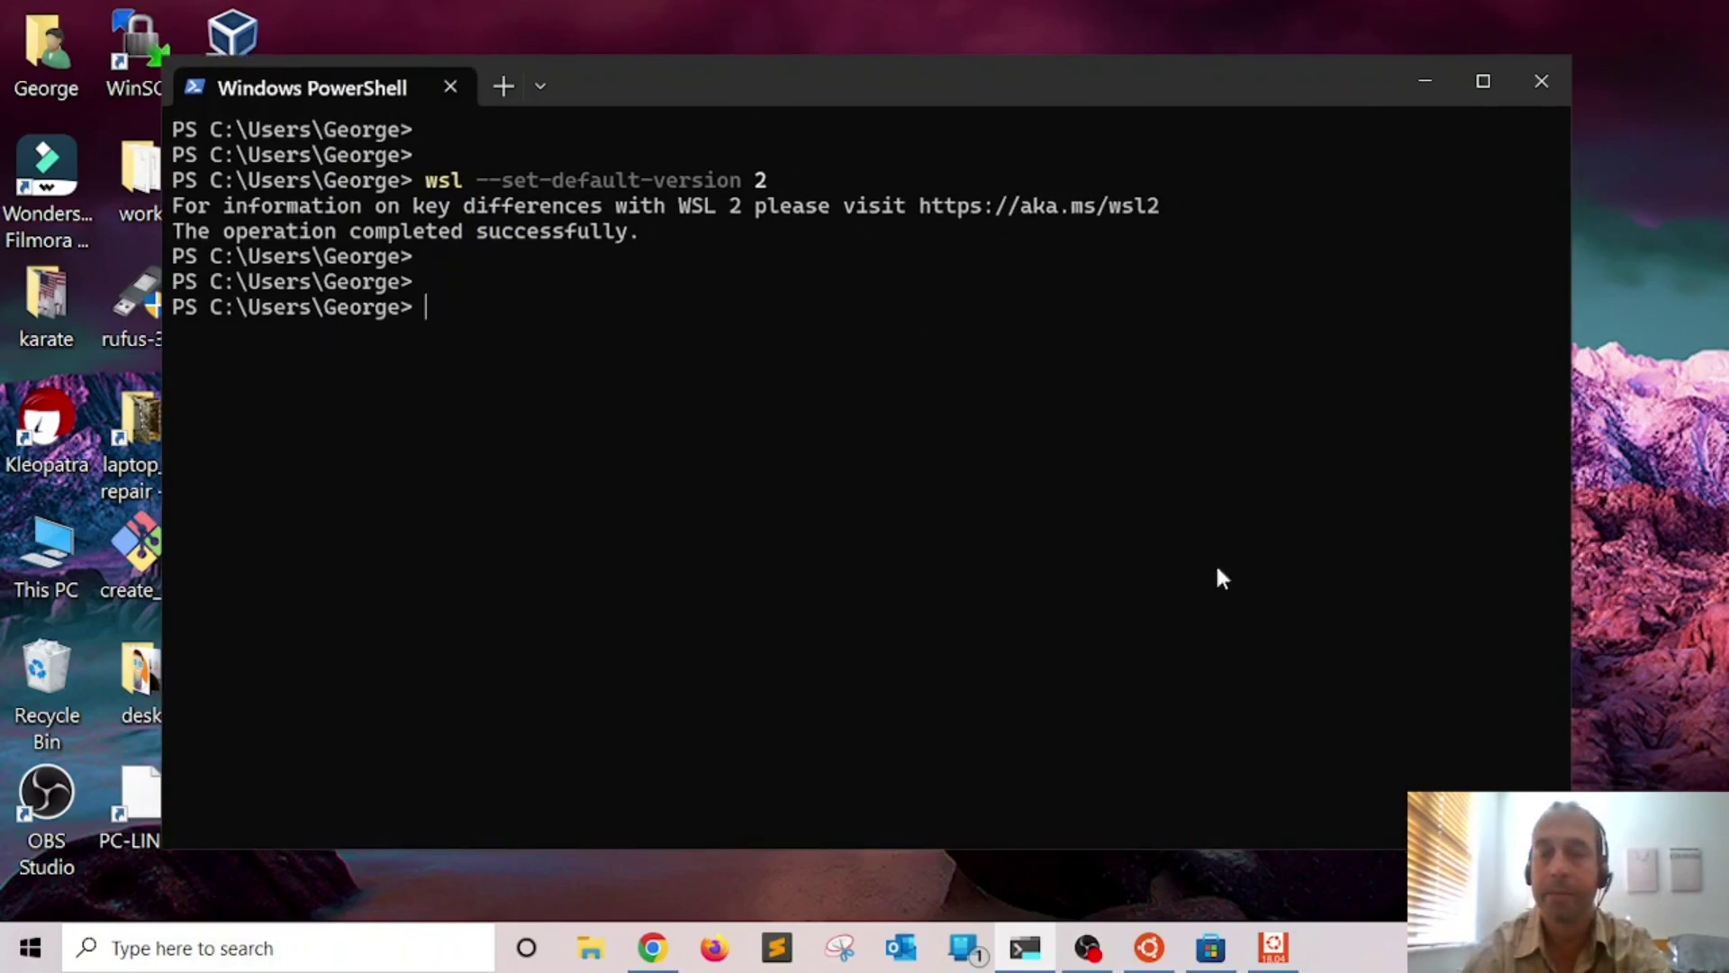
Switch to the Ubuntu 18.04 terminal and clear the package upgrade output
click(1273, 945)
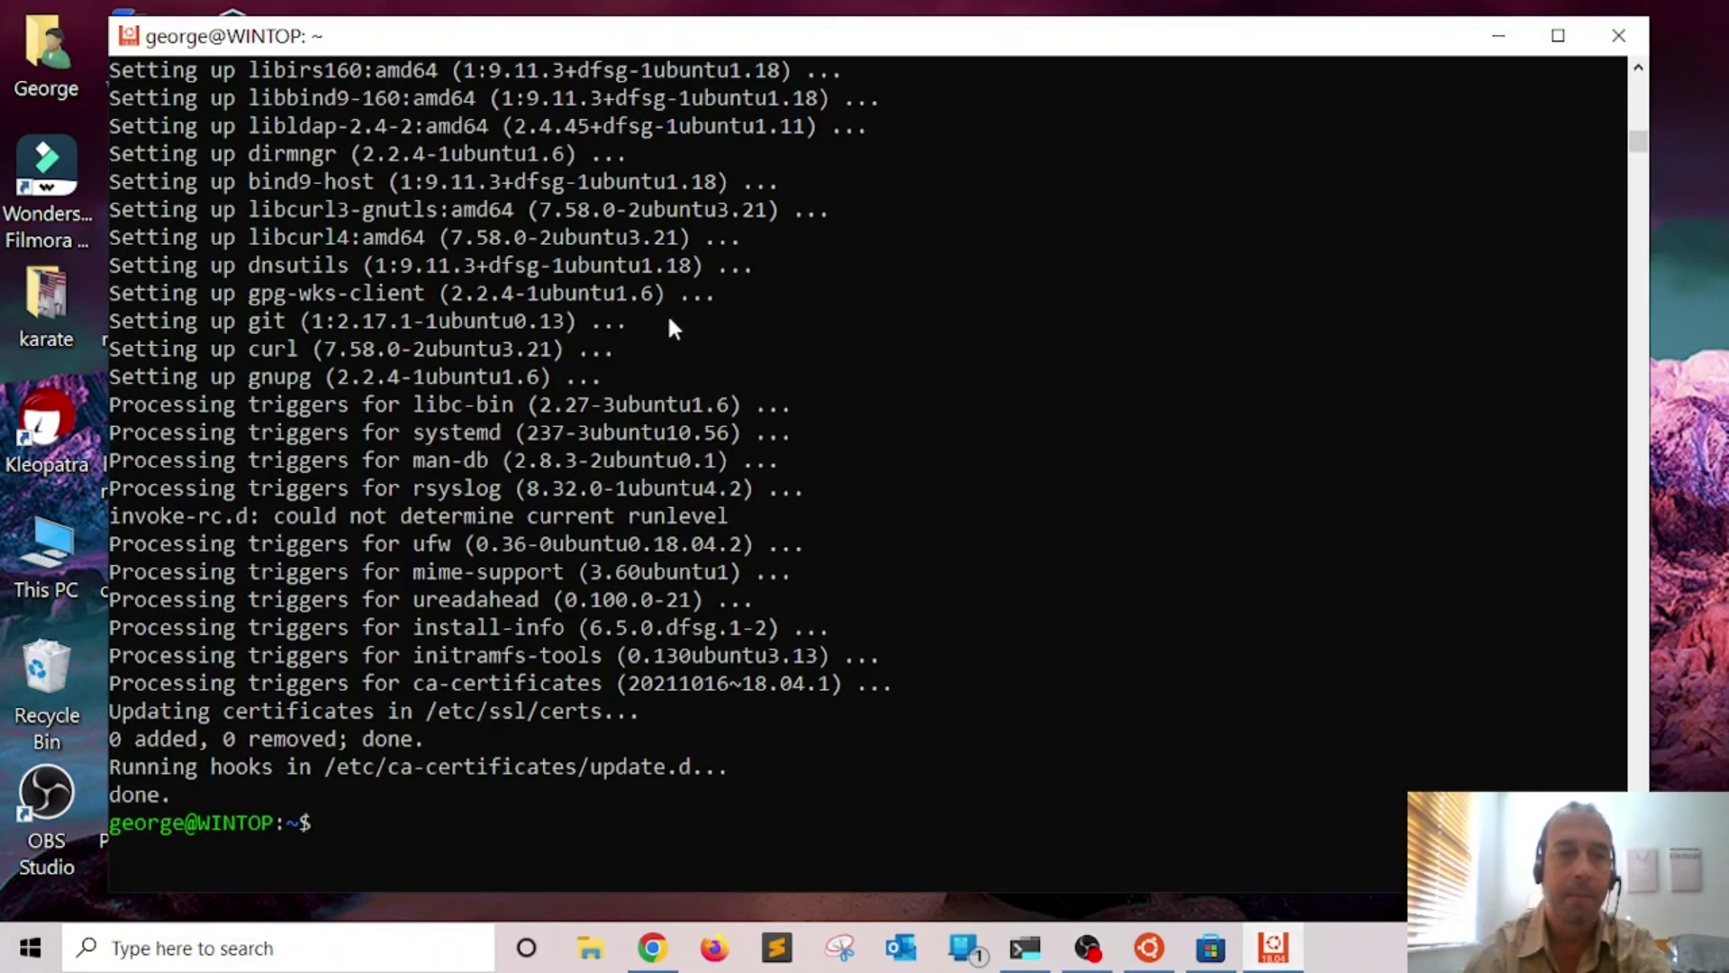
key(ctrl+l)
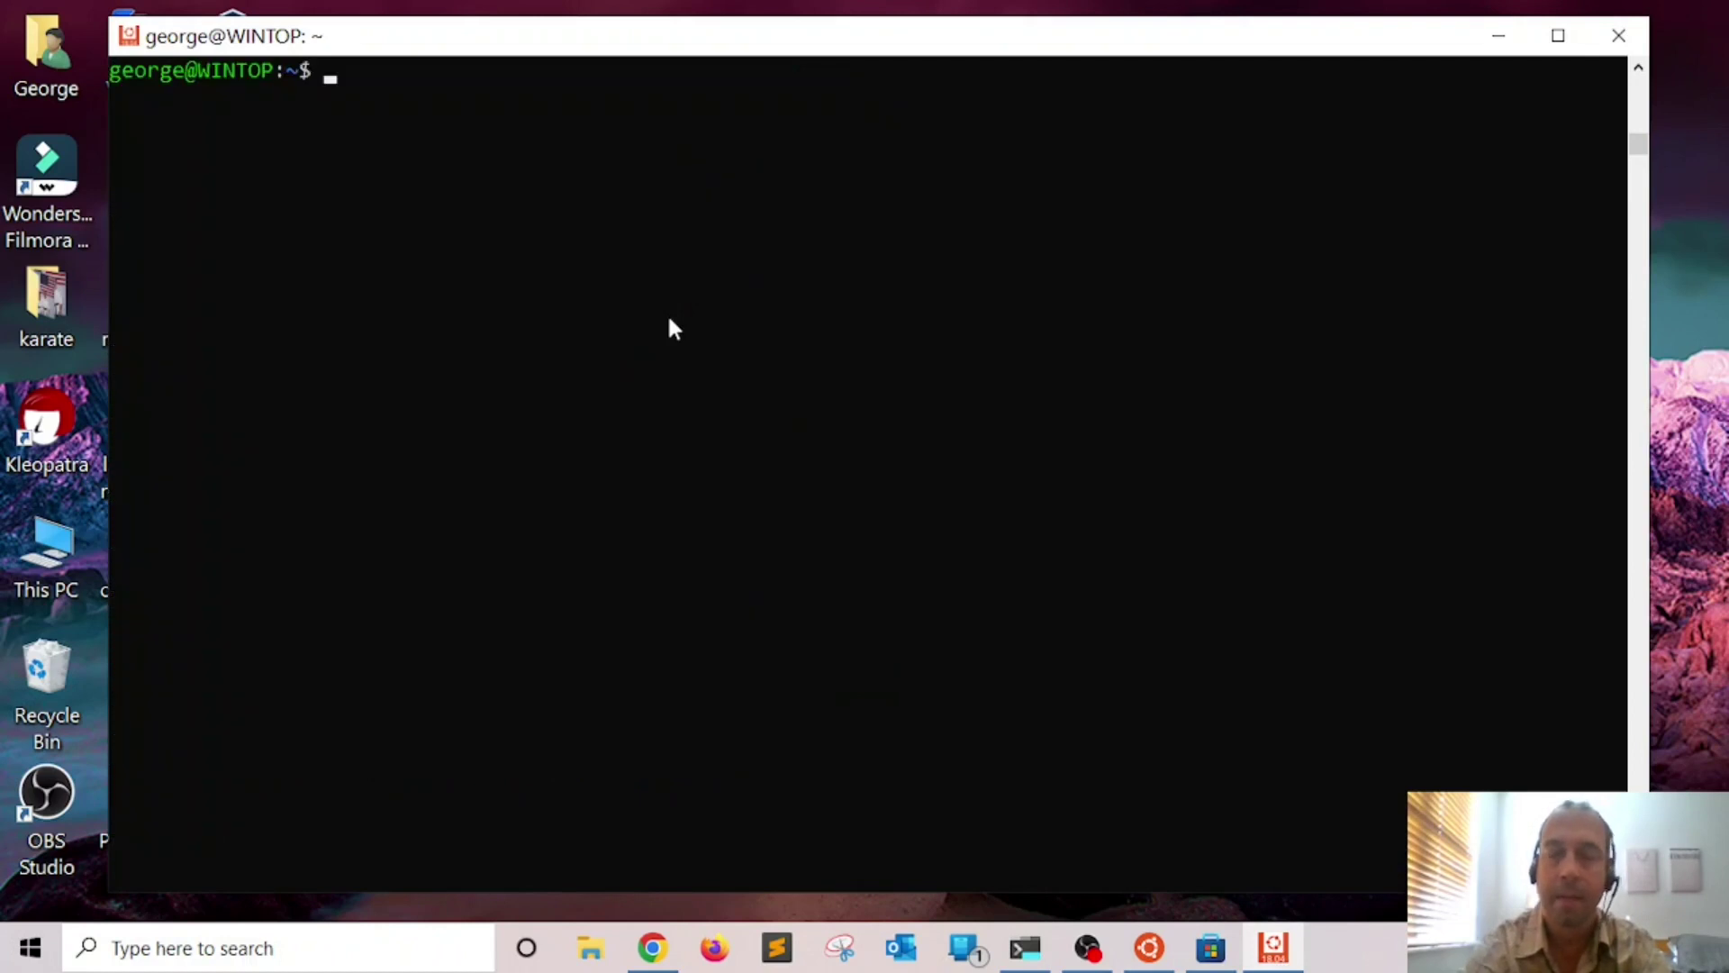
key(Return)
key(Return)
key(Return)
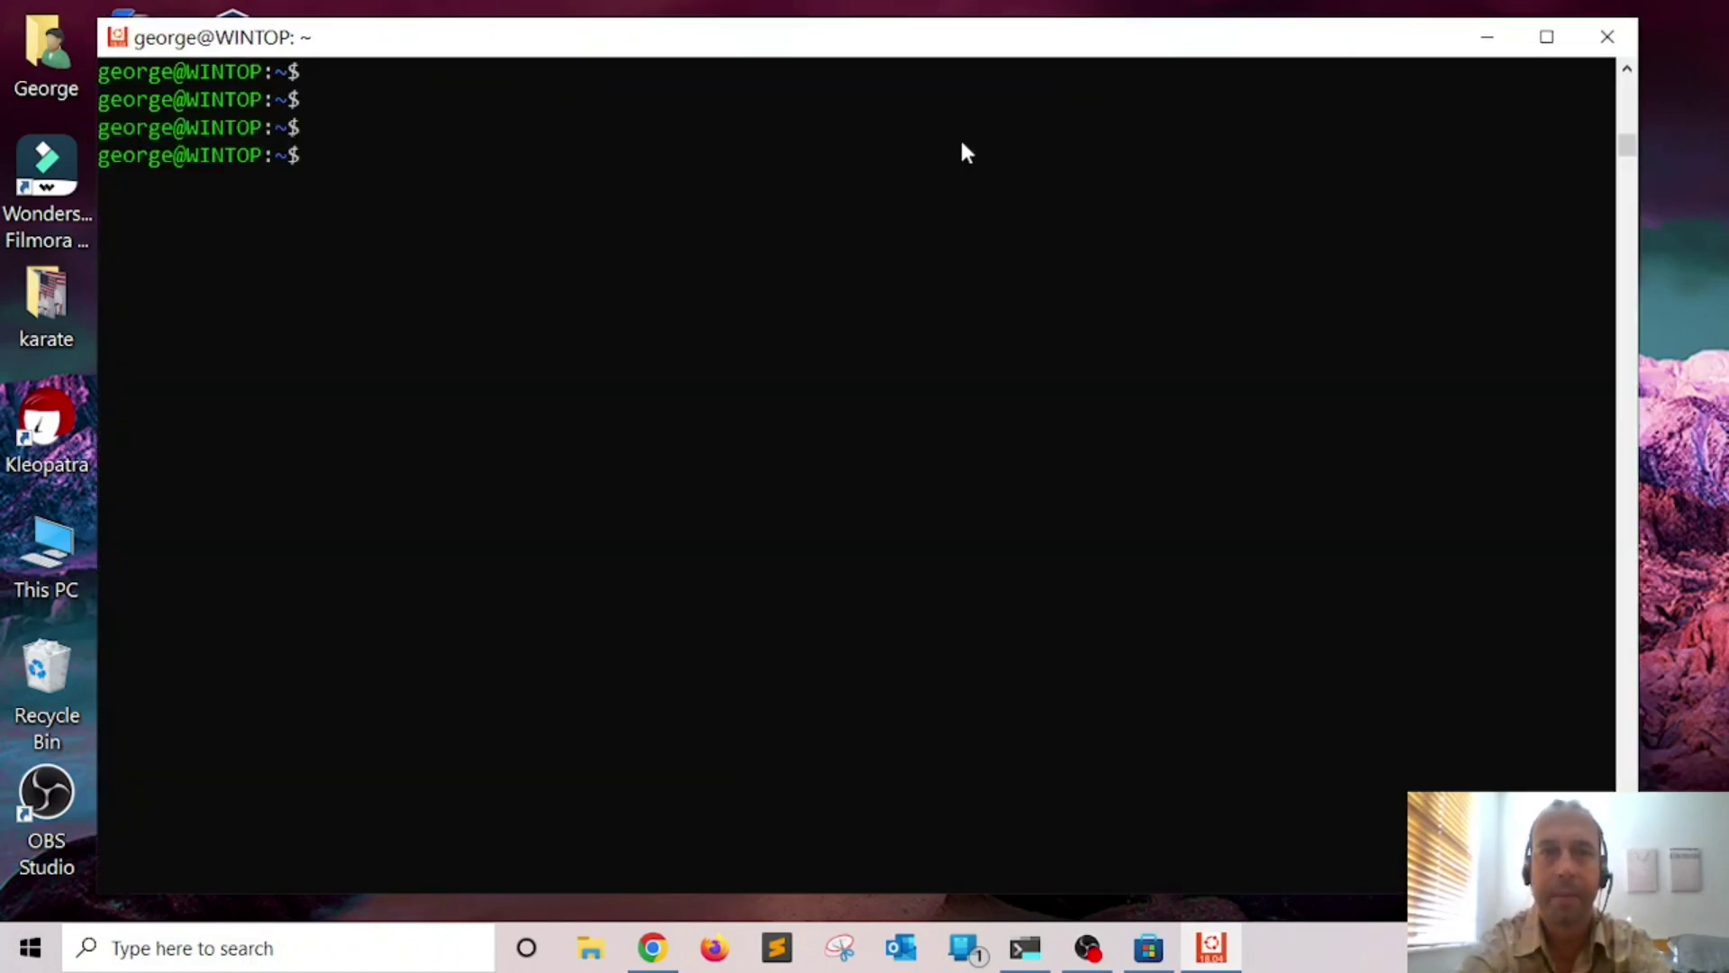
Install the packages xfce4, xfce4-session and xfce4-goodies with sudo apt install -y
text(sudo apt install -y xfce4 )
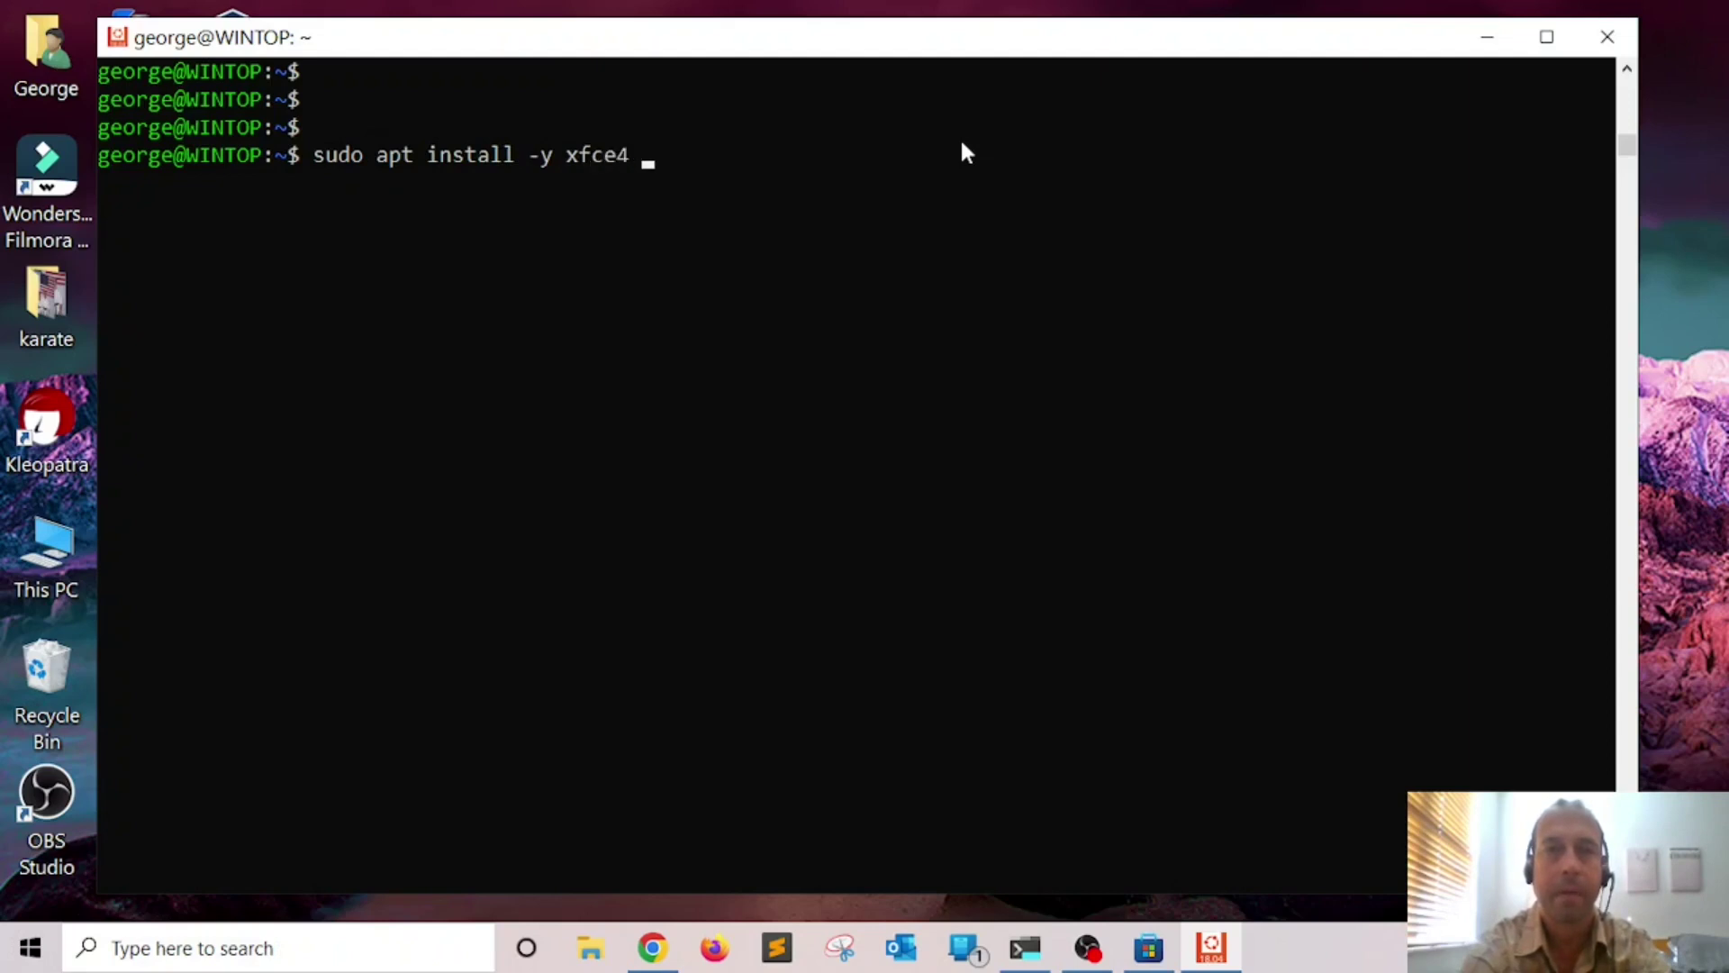
text(xfce4)
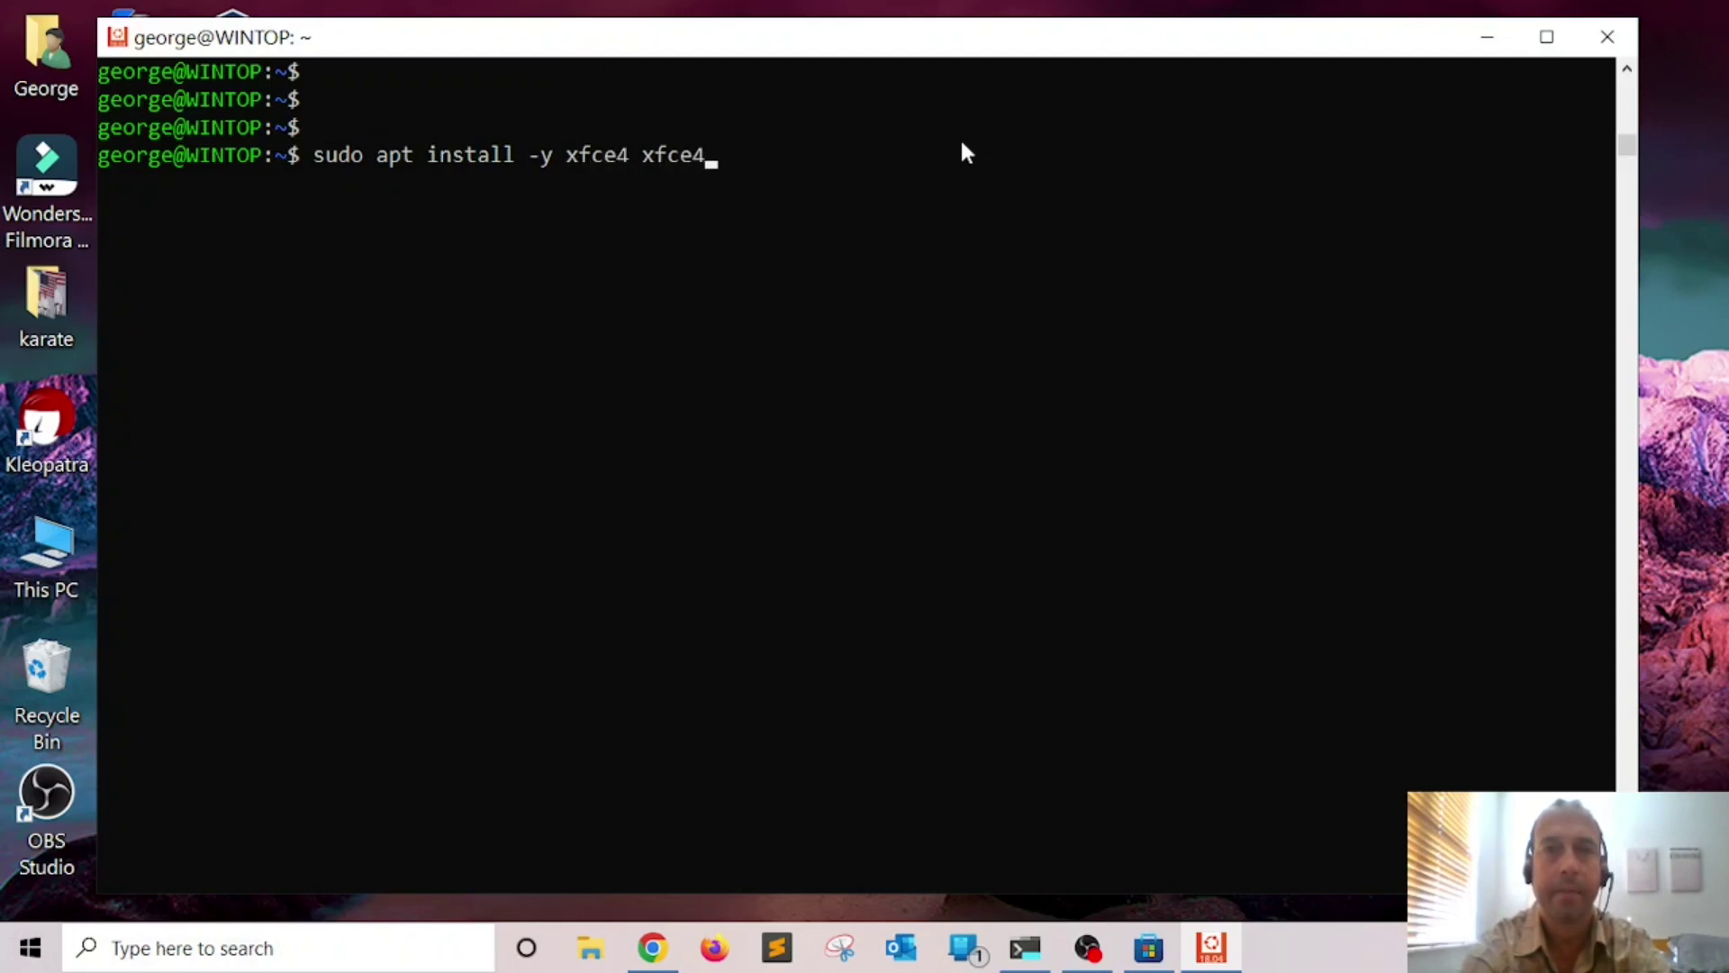
text(-session xf)
text(ce4-)
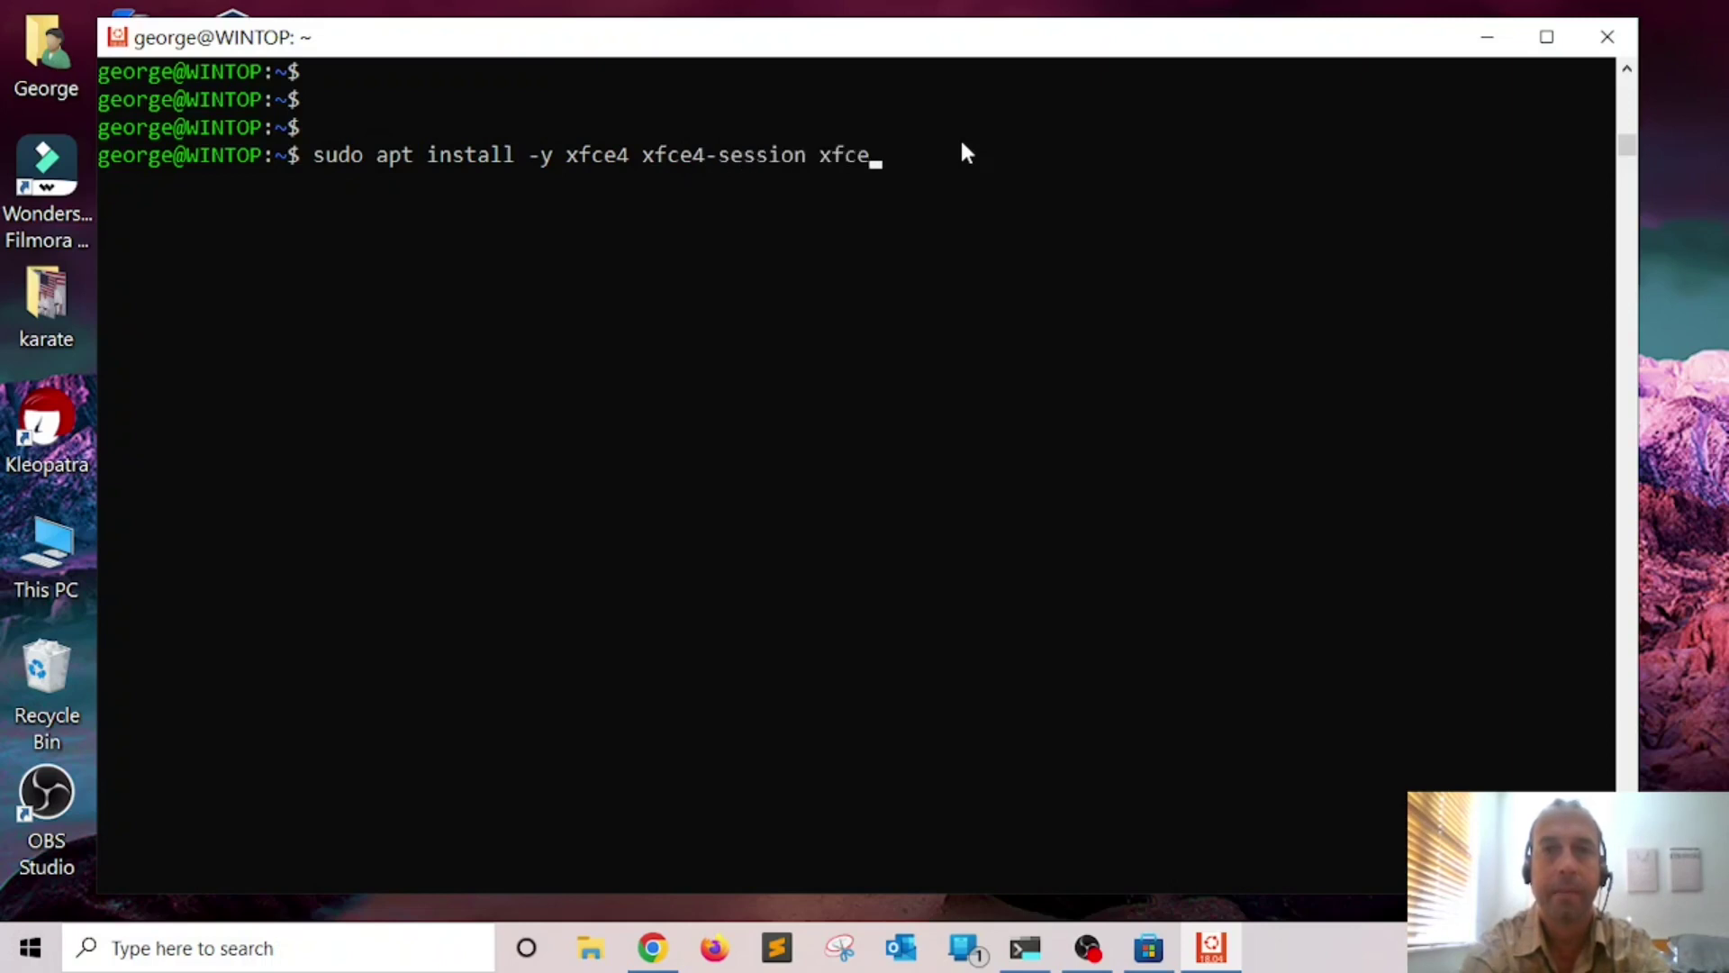
text(goodies)
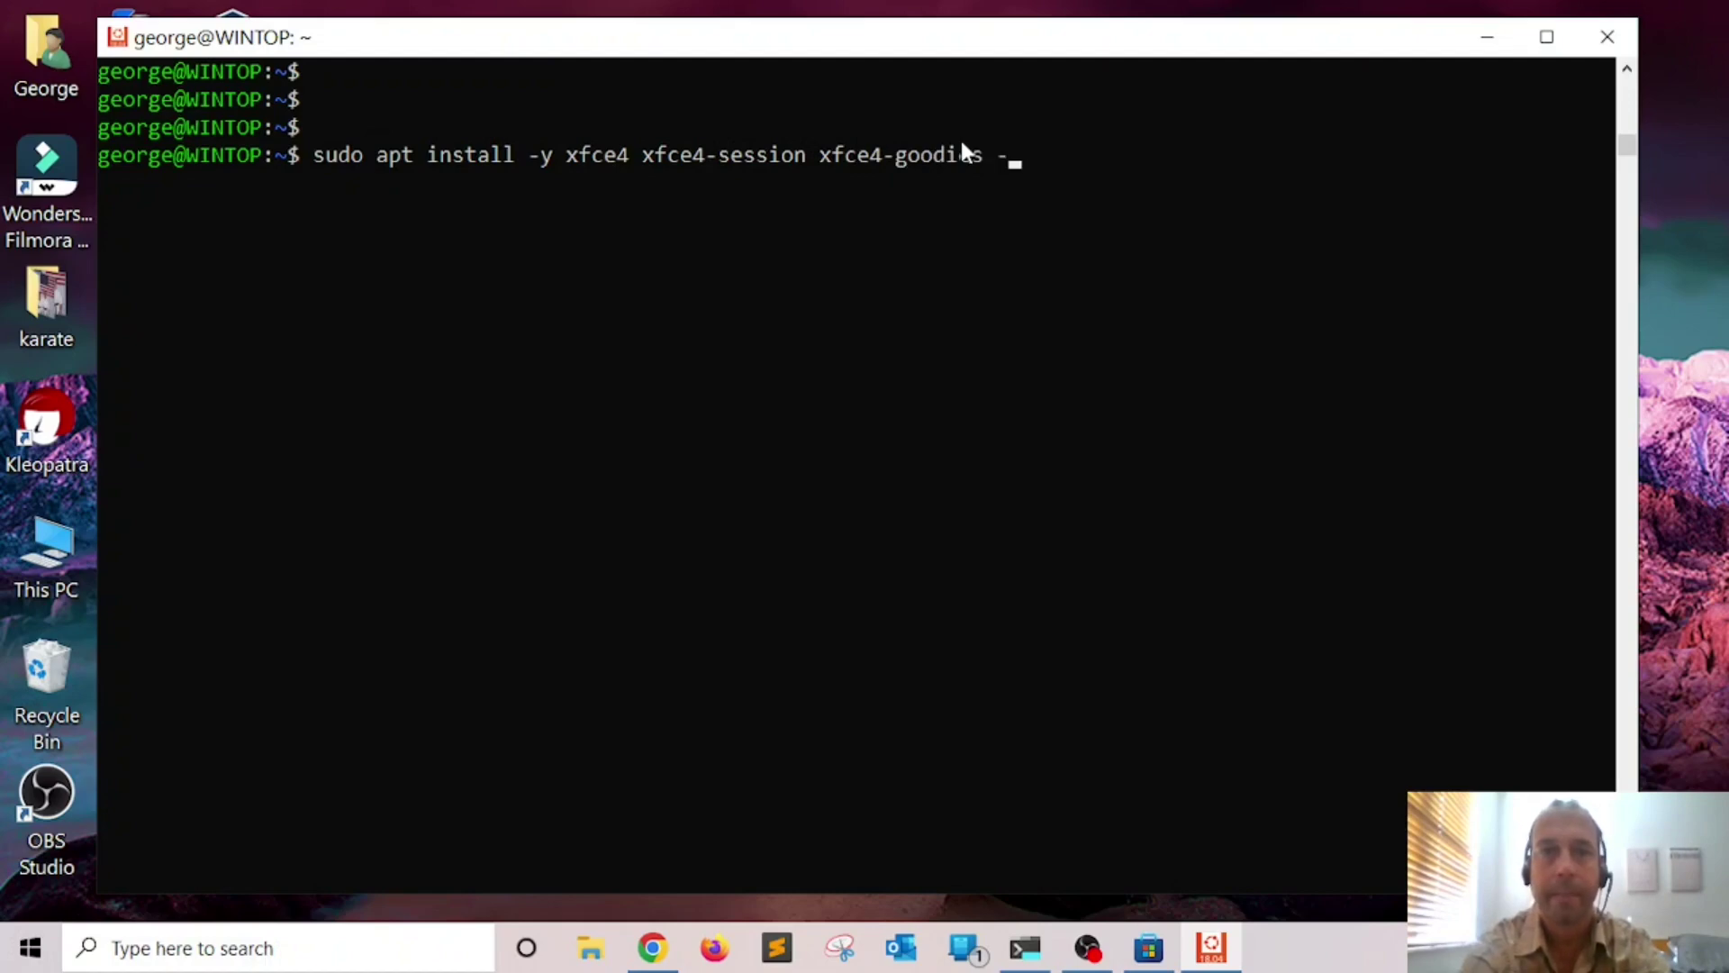
key(Return)
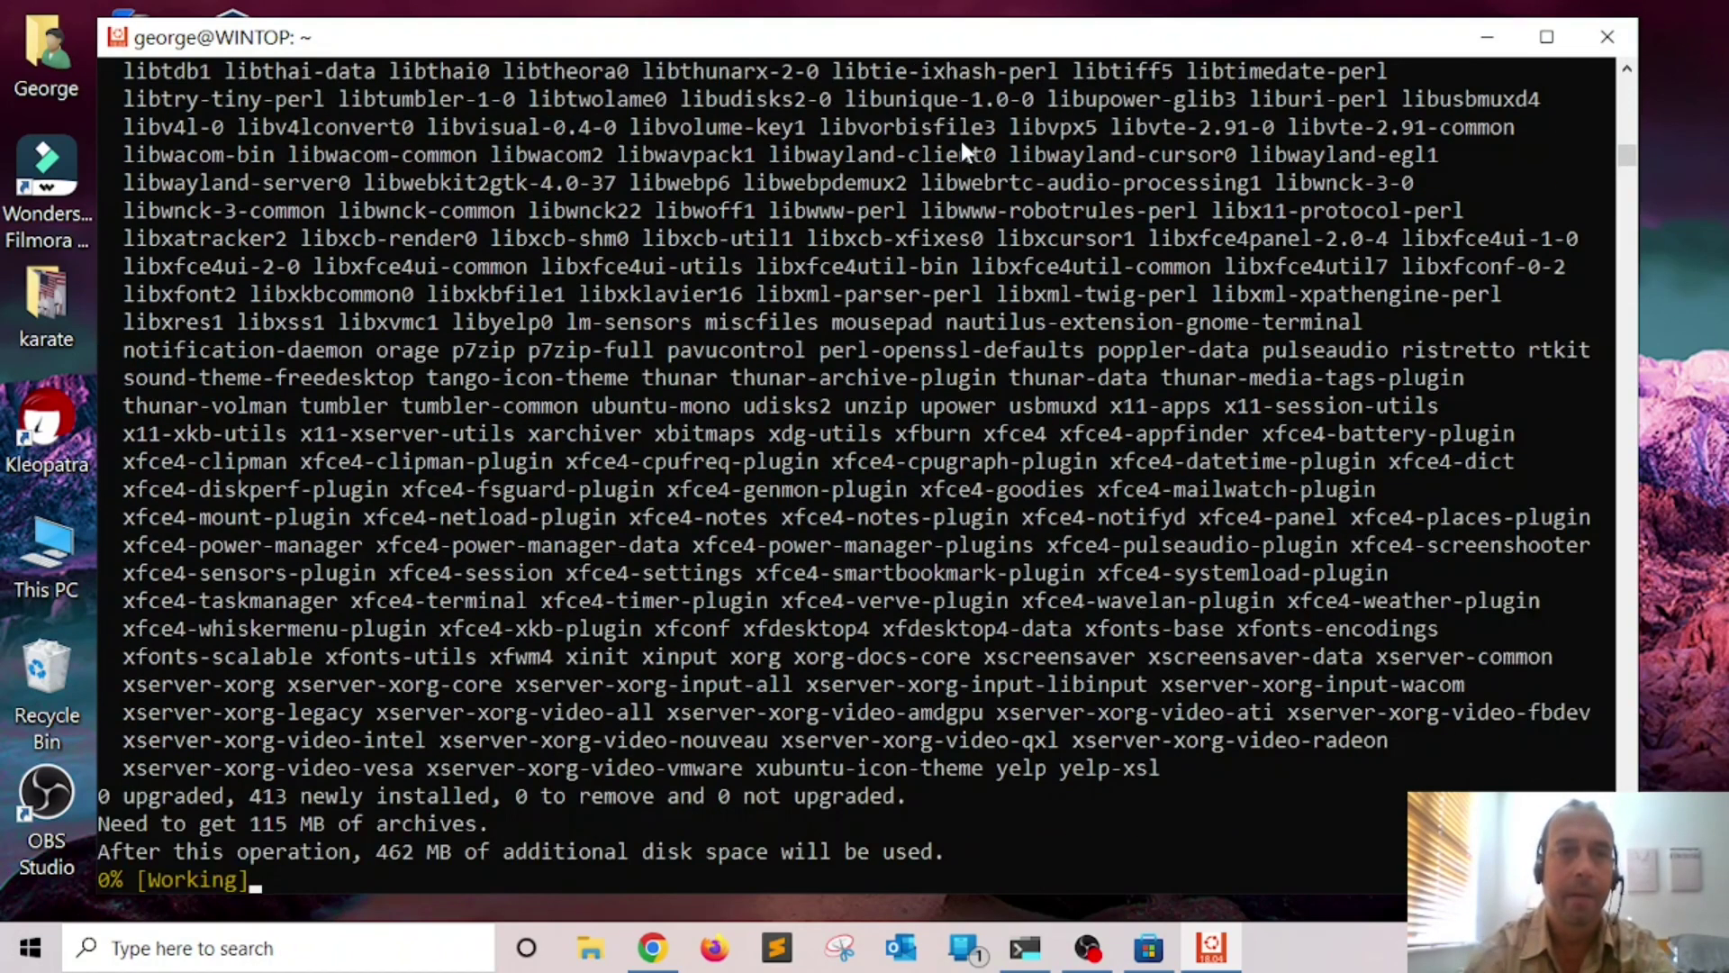
Minimize the Ubuntu terminal to return to Windows PowerShell, and clear the PowerShell window
click(1484, 40)
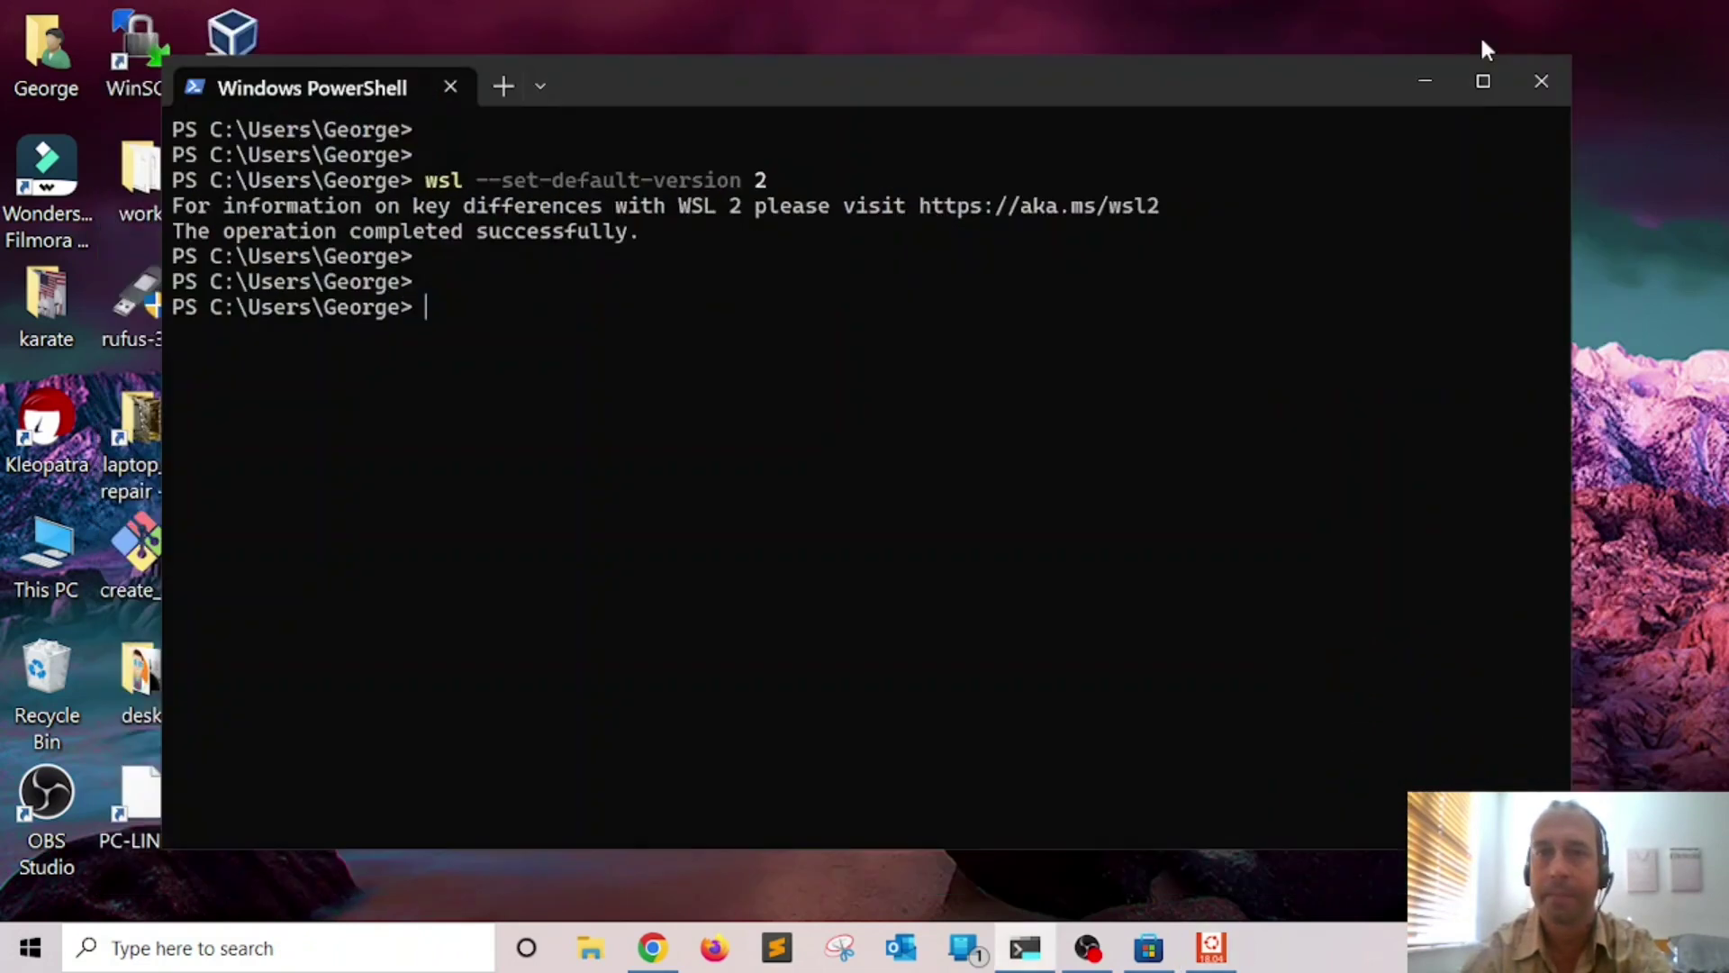
drag(744, 81, 744, 77)
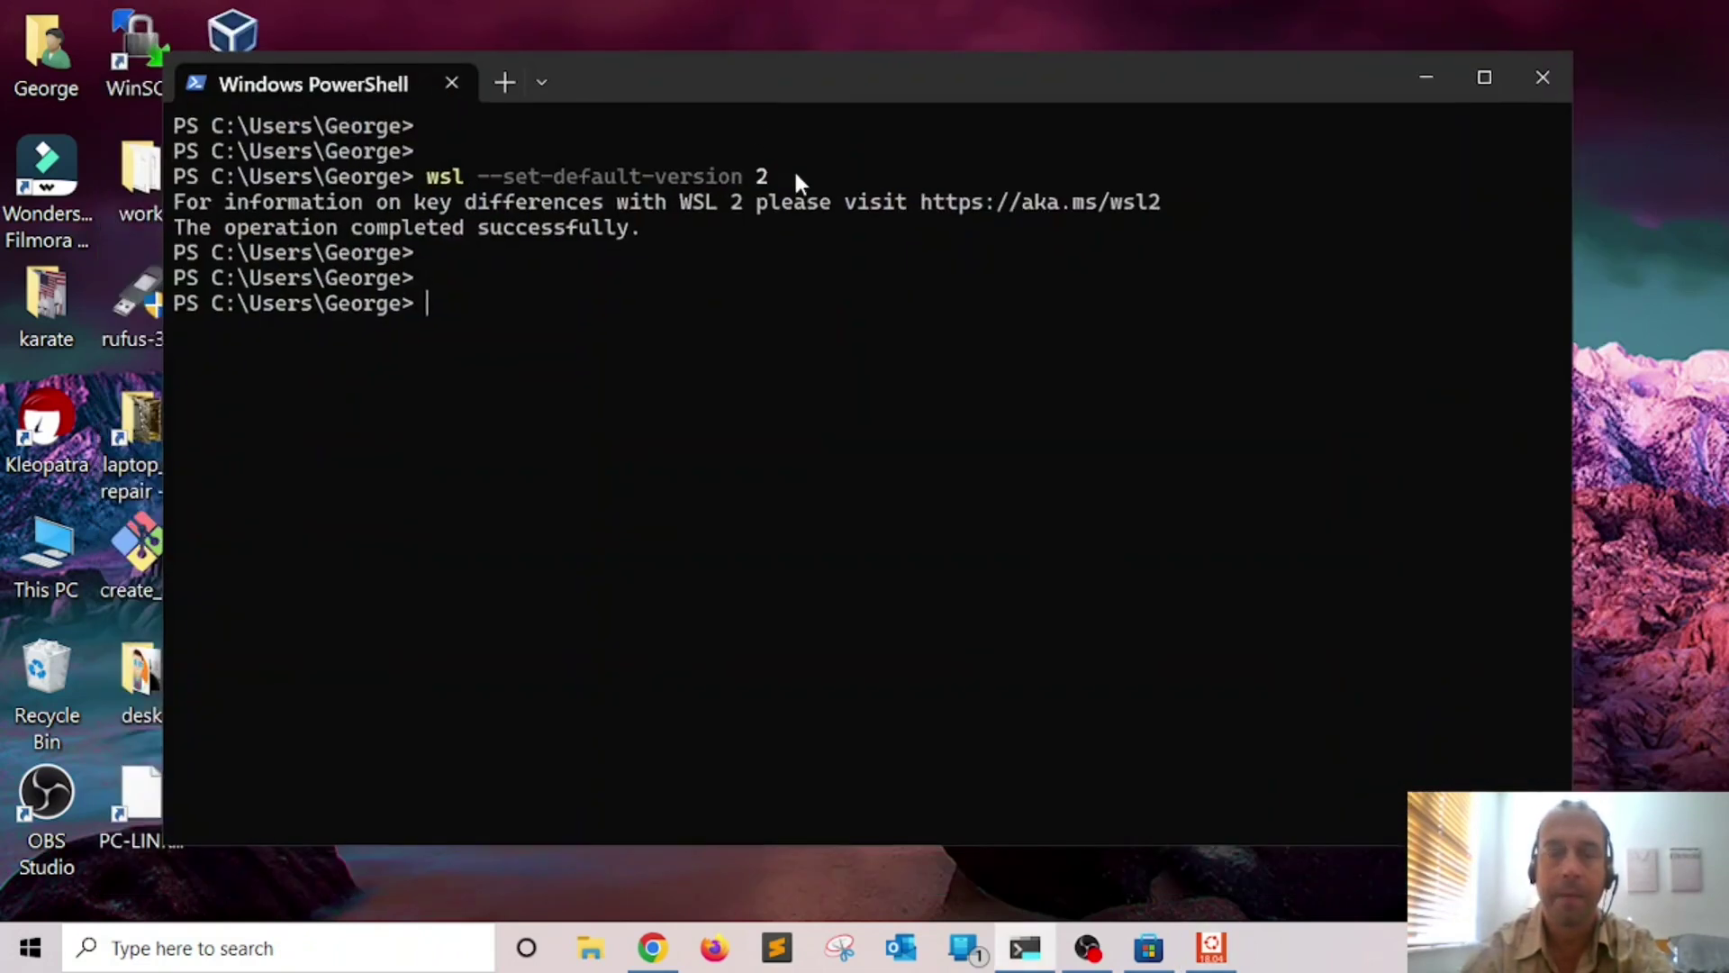
key(ctrl+l)
key(Return)
key(Return)
key(Return)
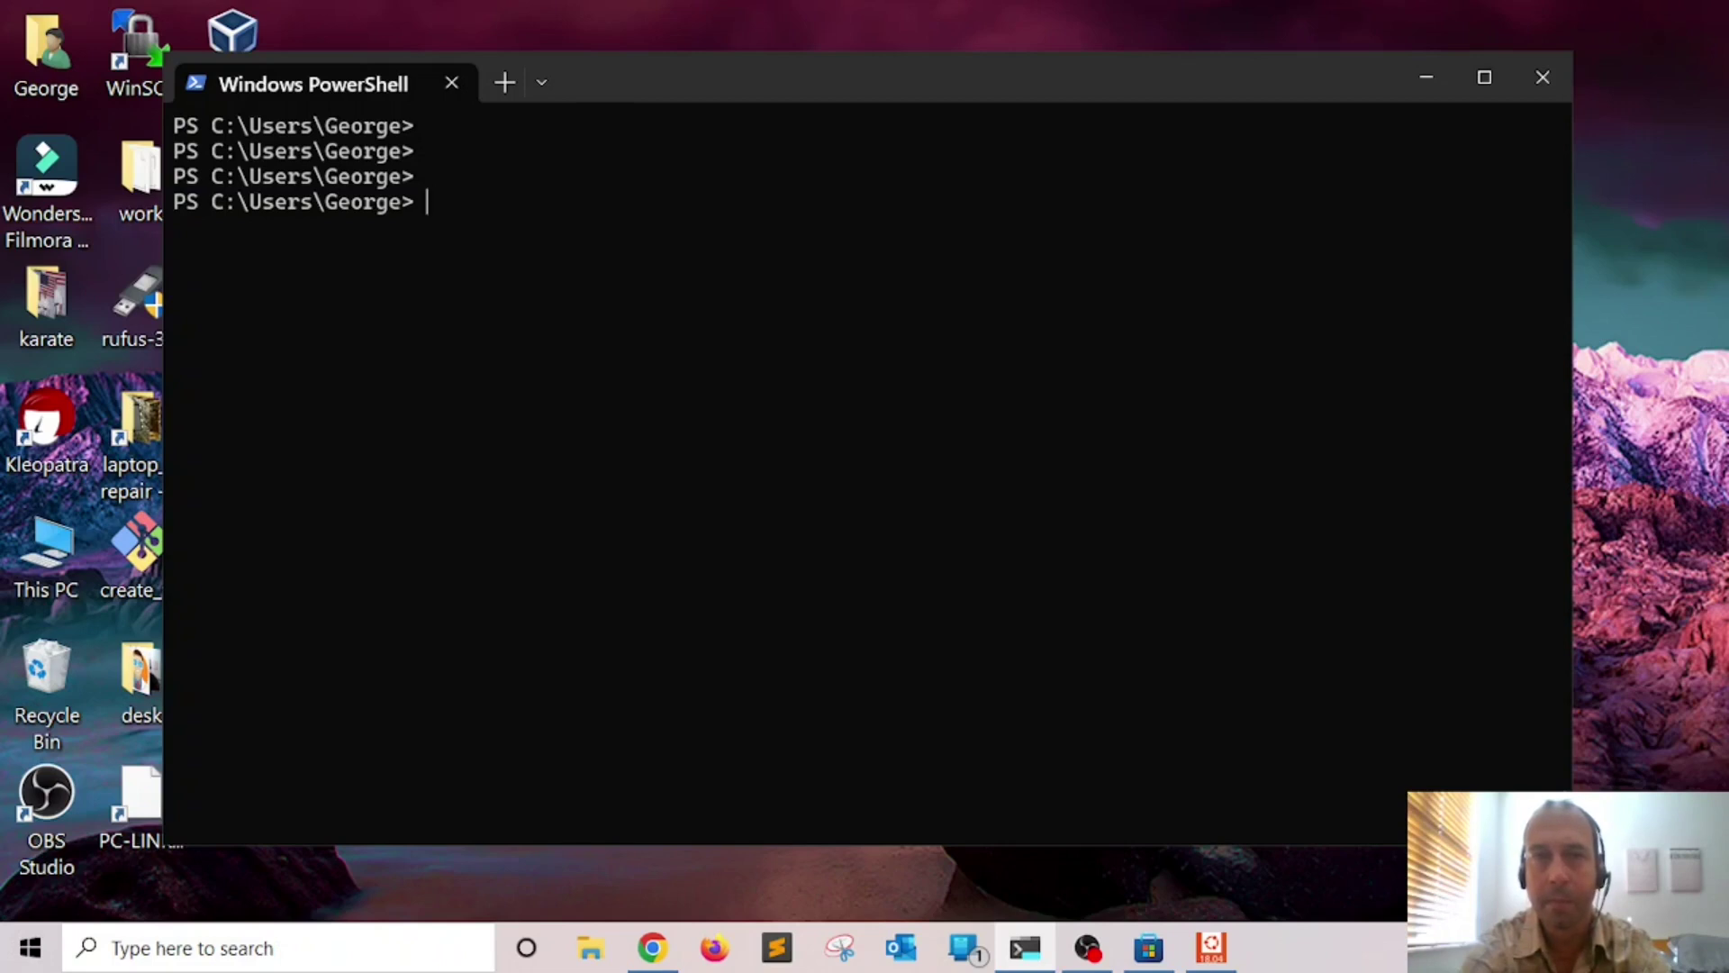
List the WSL distributions with wsl -l -v and check the state and version of Ubuntu-20.04
text(w)
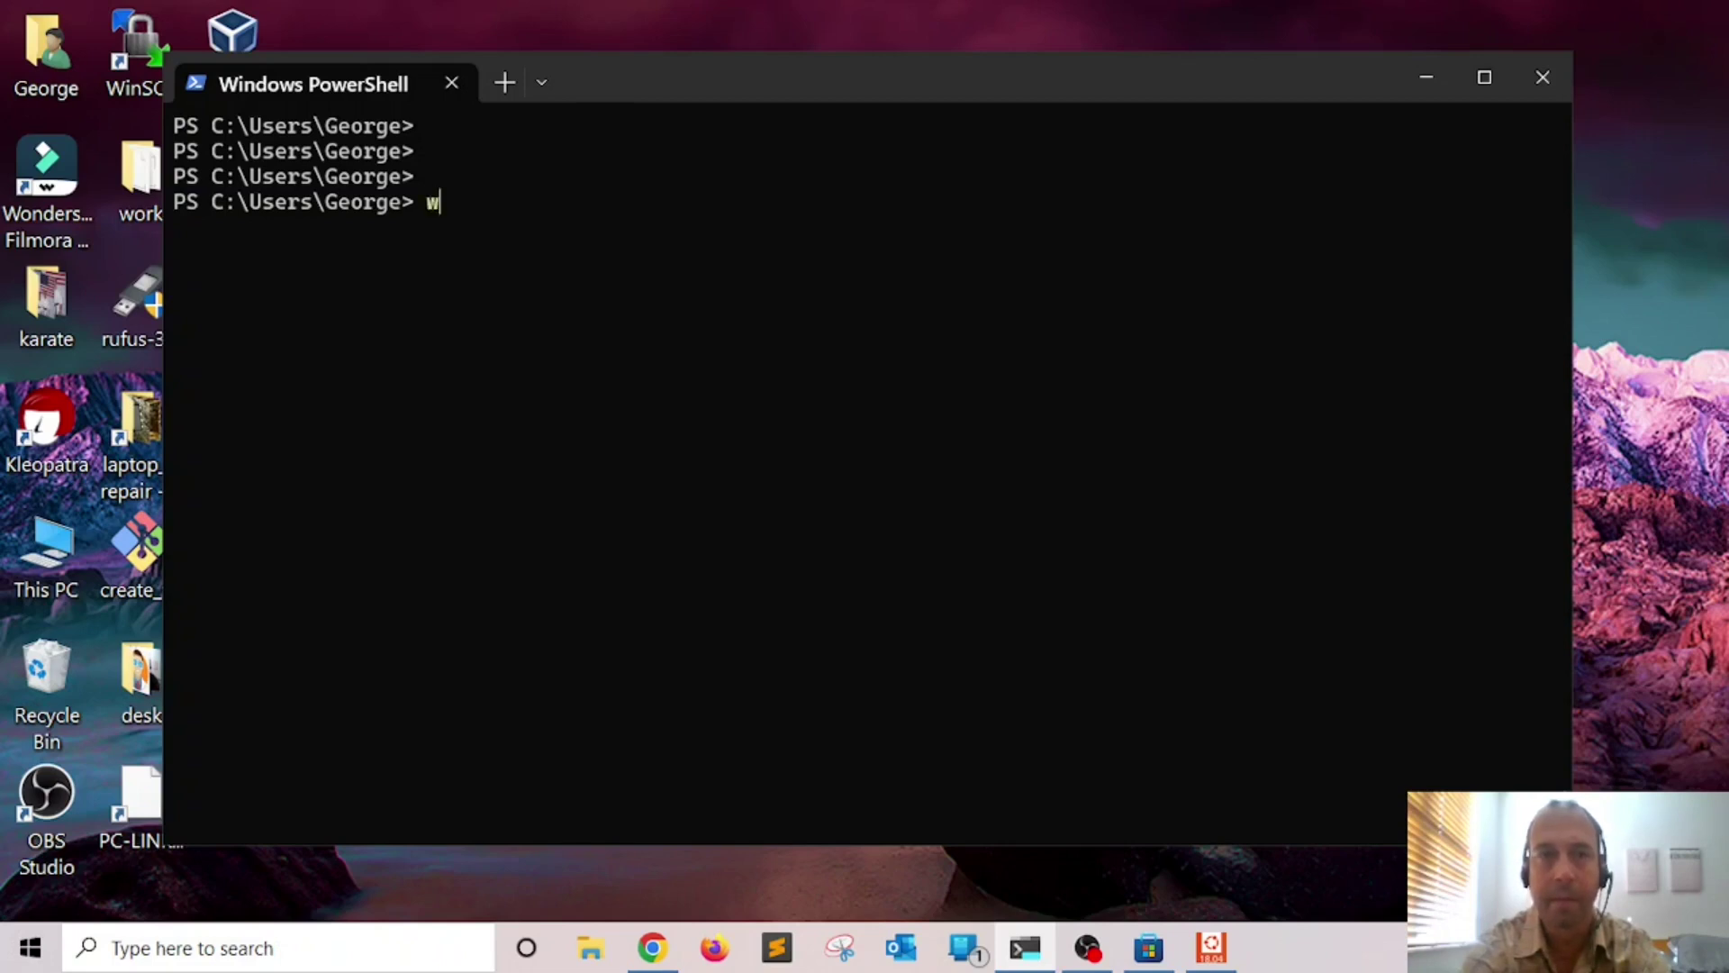
key(BackSpace)
text(wsl -)
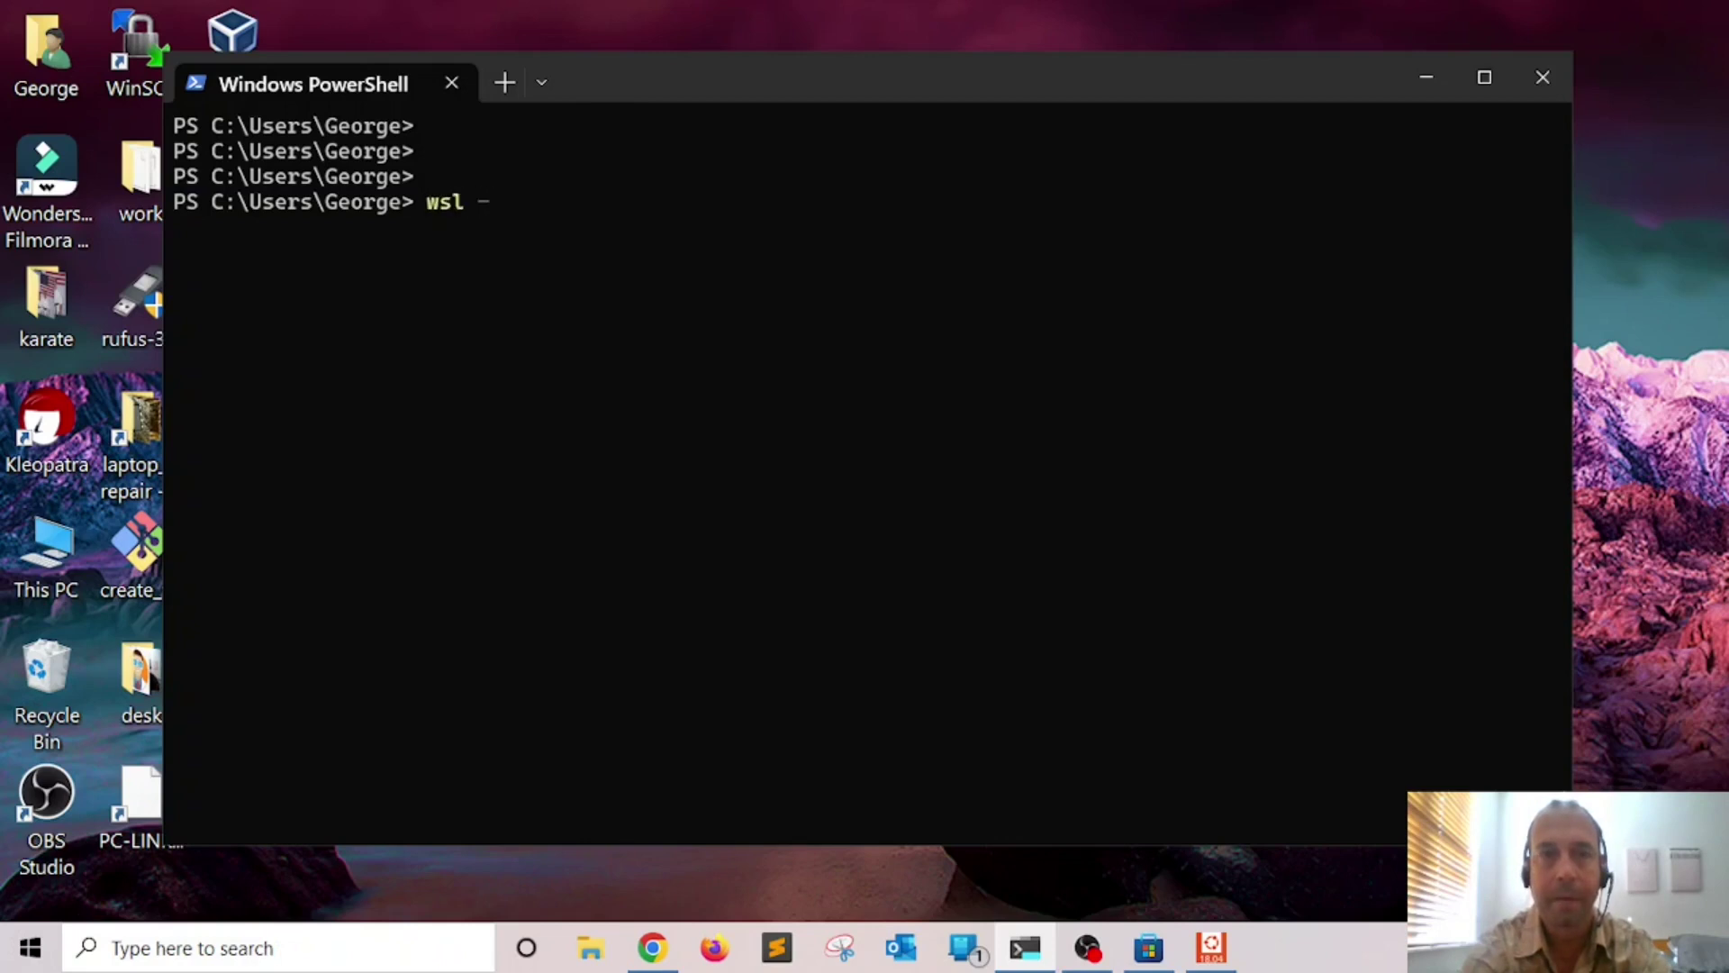
text(l -v)
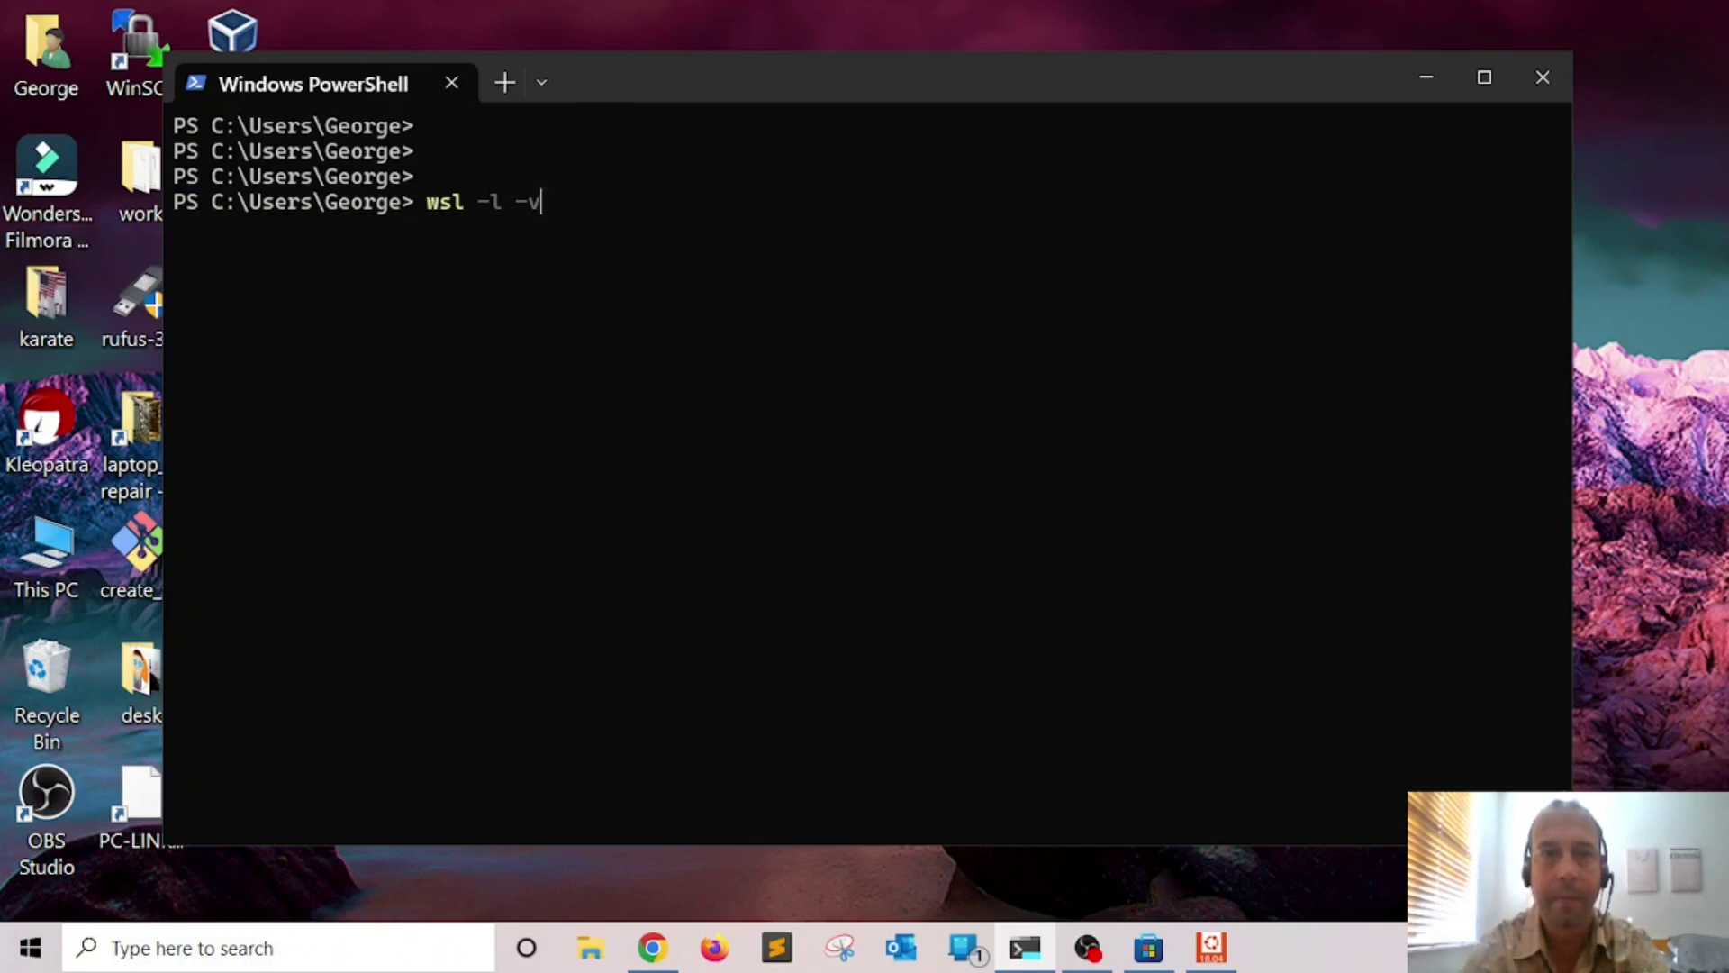
key(Return)
key(Return)
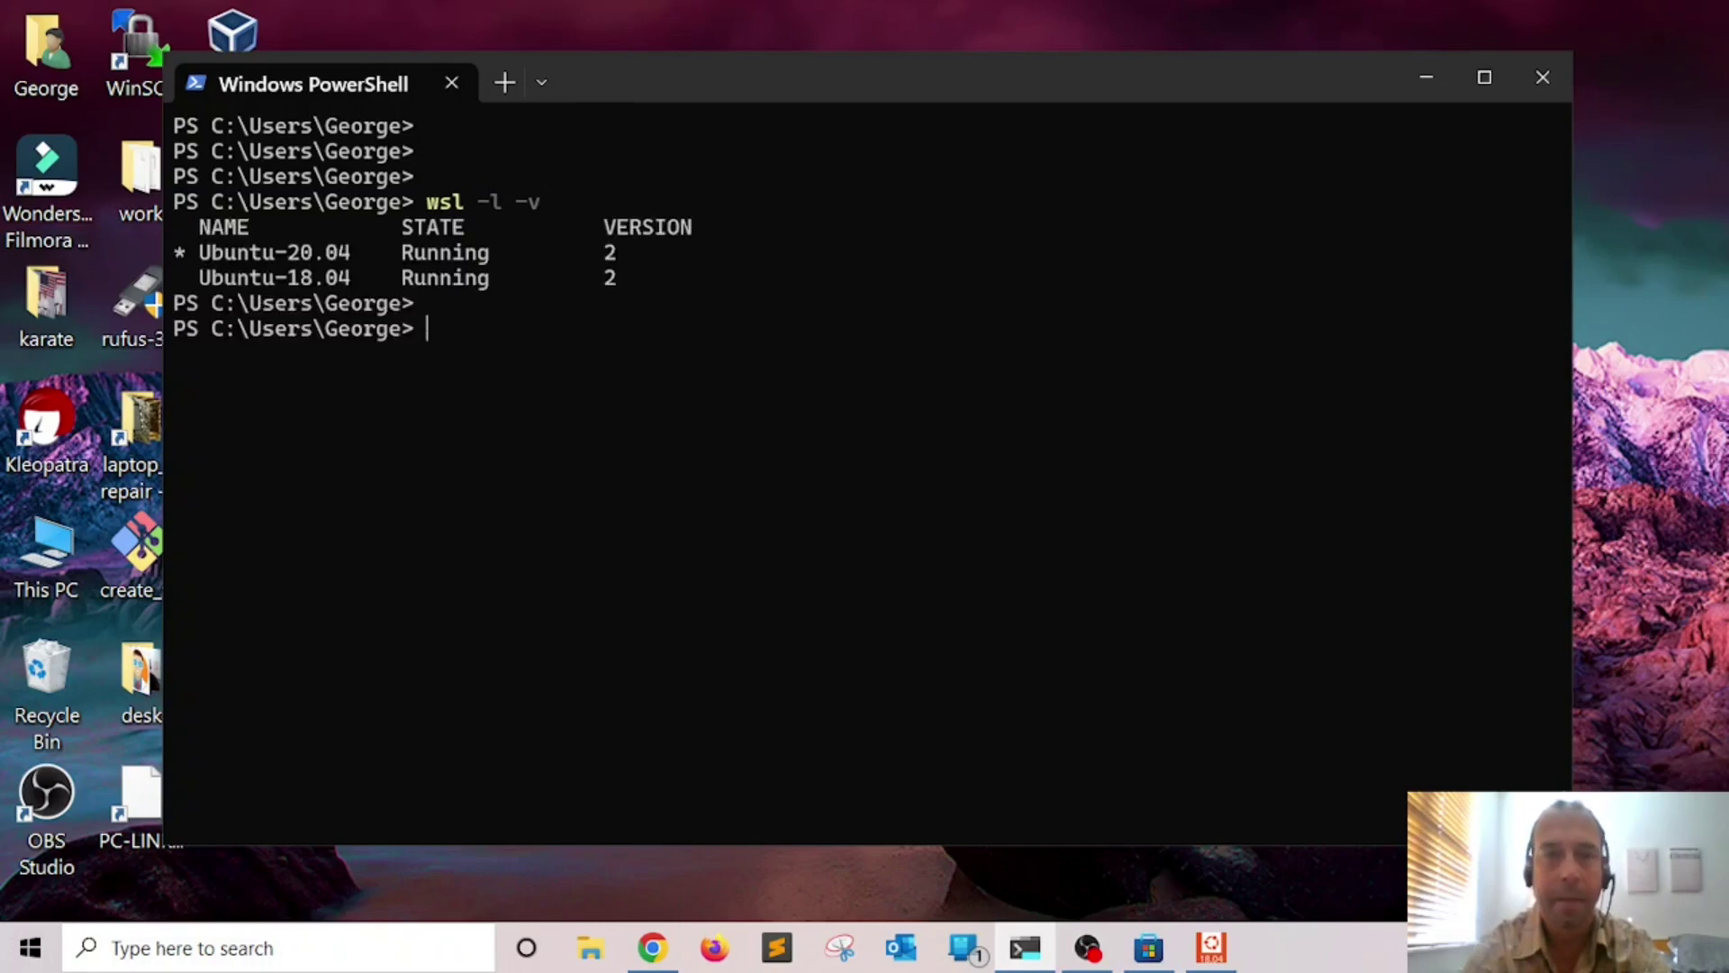
key(Return)
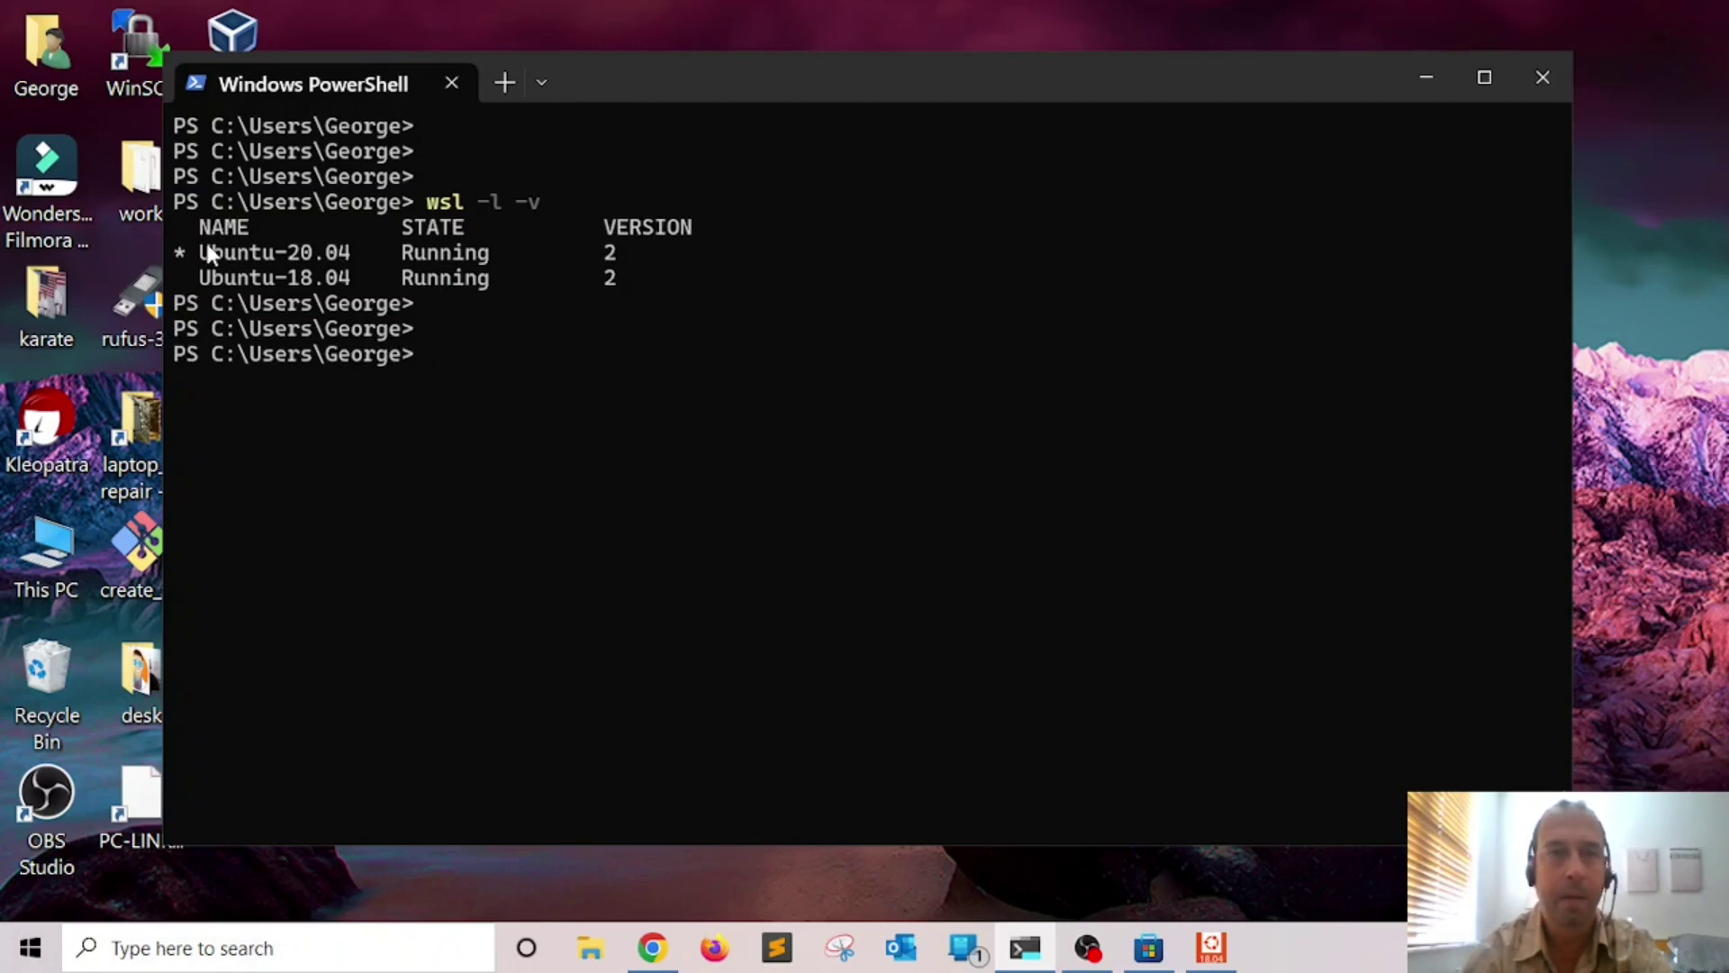
drag(200, 255, 622, 260)
key(ctrl+c)
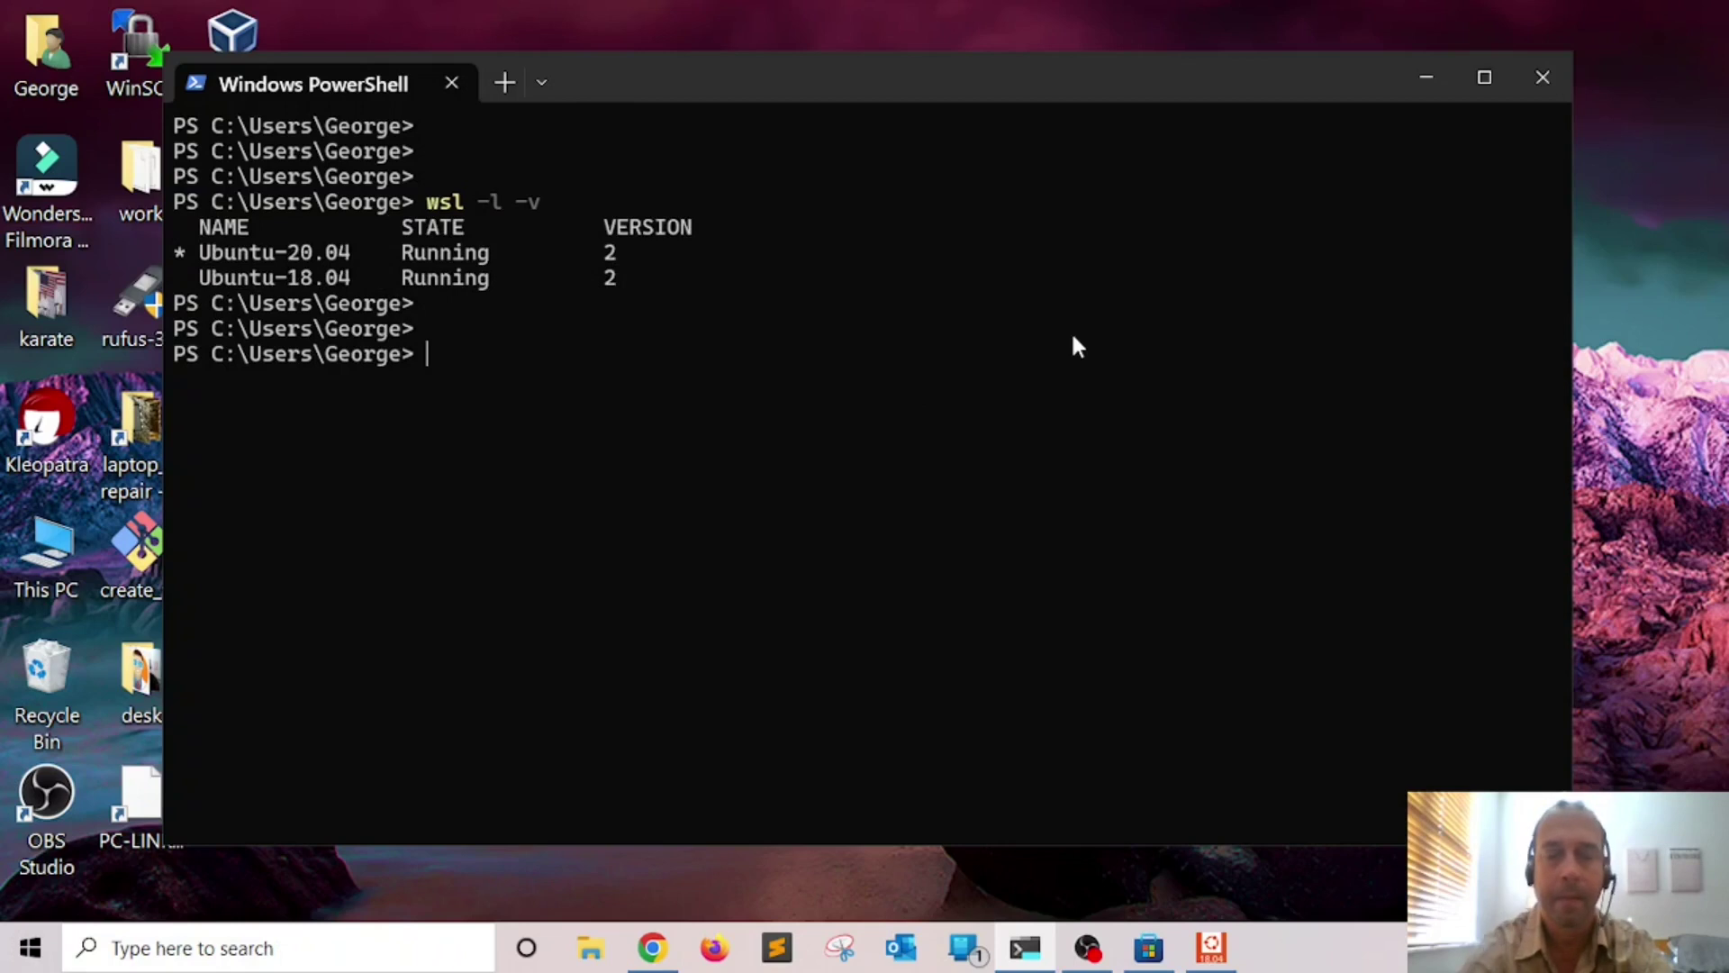
Stop the Ubuntu-20.04 distribution with wsl --terminate Ubuntu-20.04
text(wl)
key(BackSpace)
text(s)
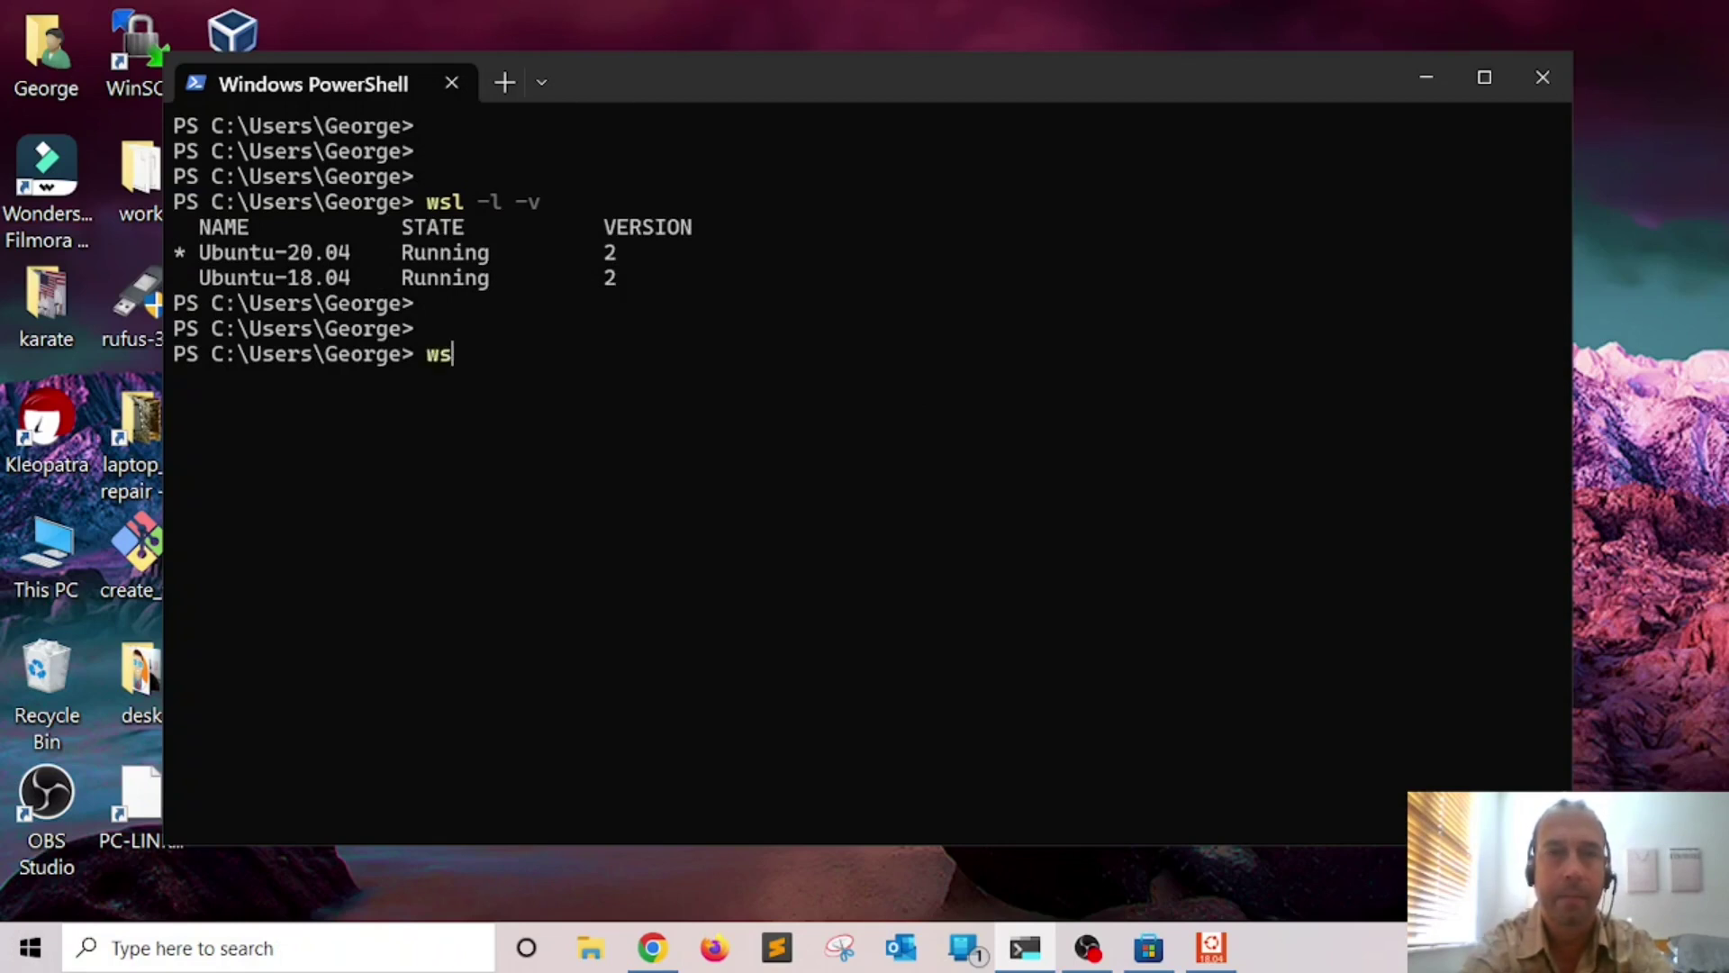
text(l --te)
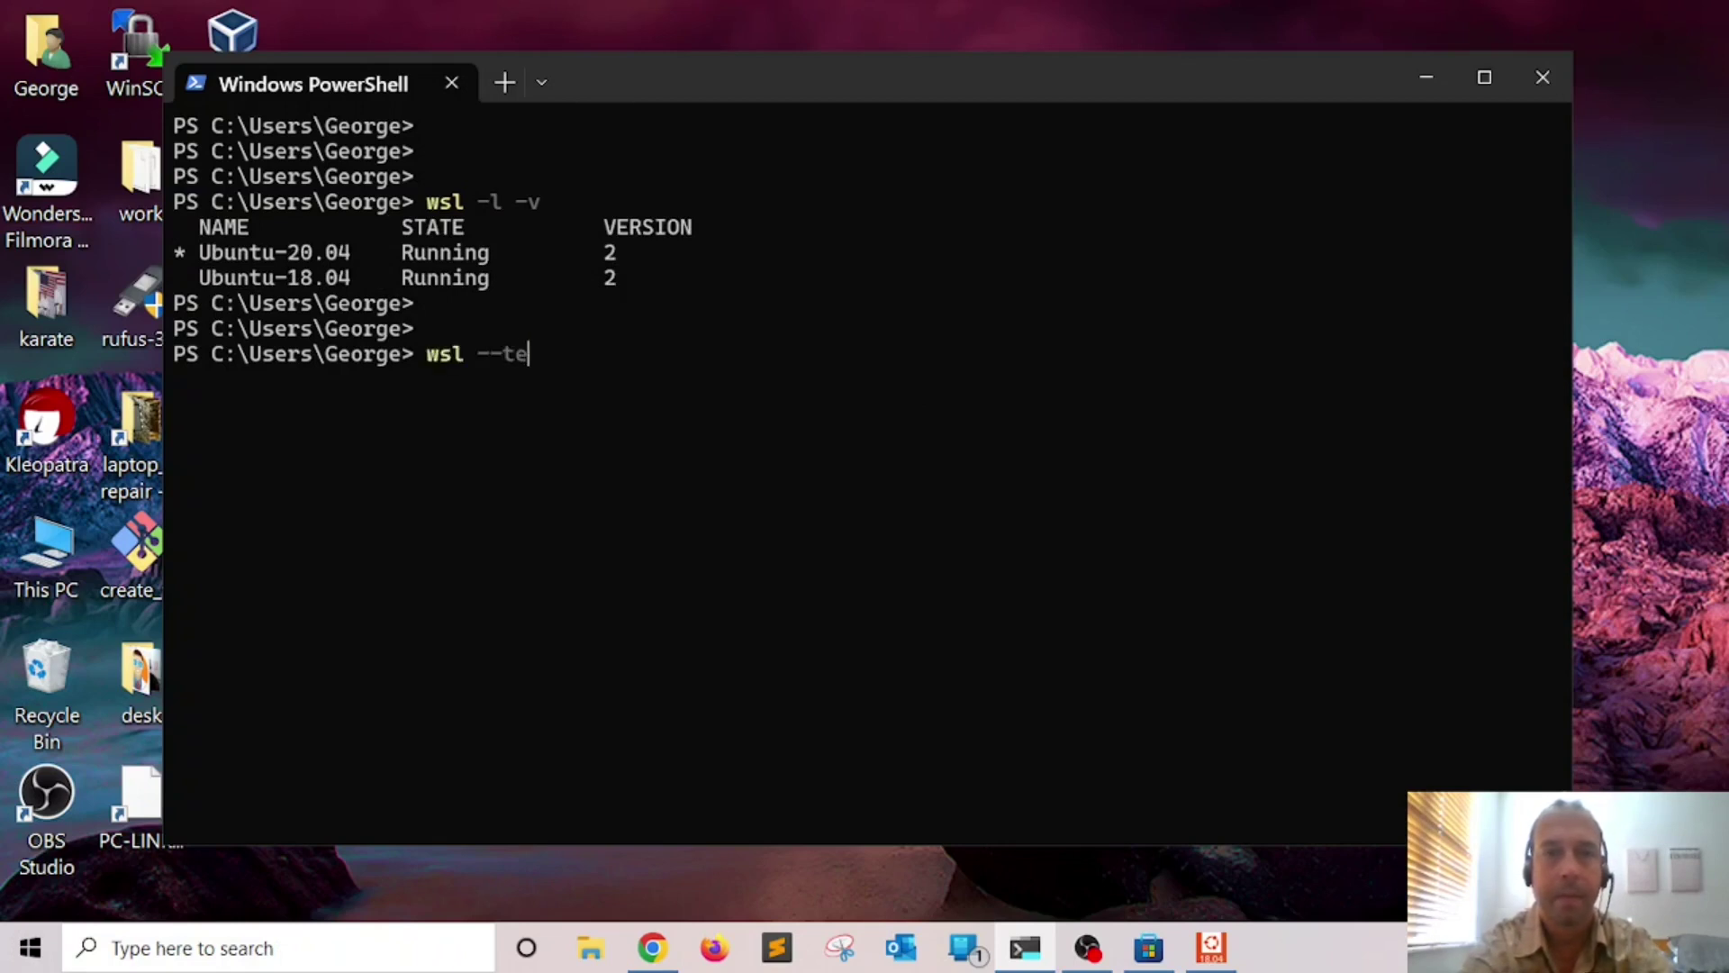
text(rminate Ubuntu)
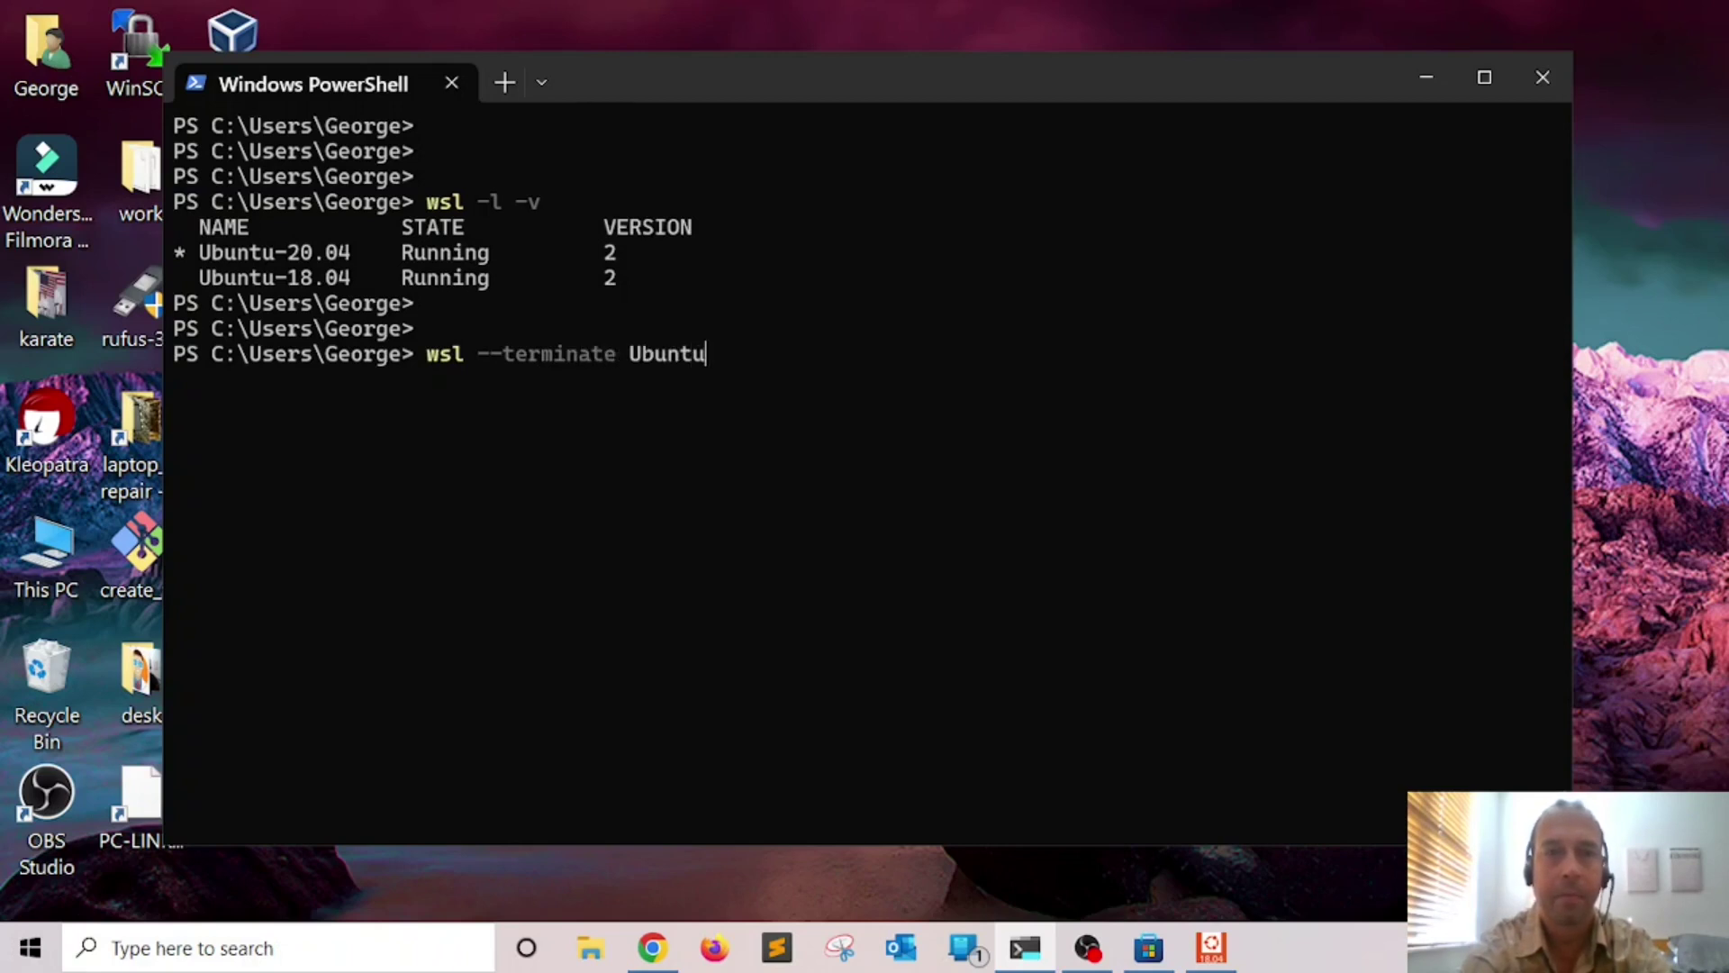
text(-20.04)
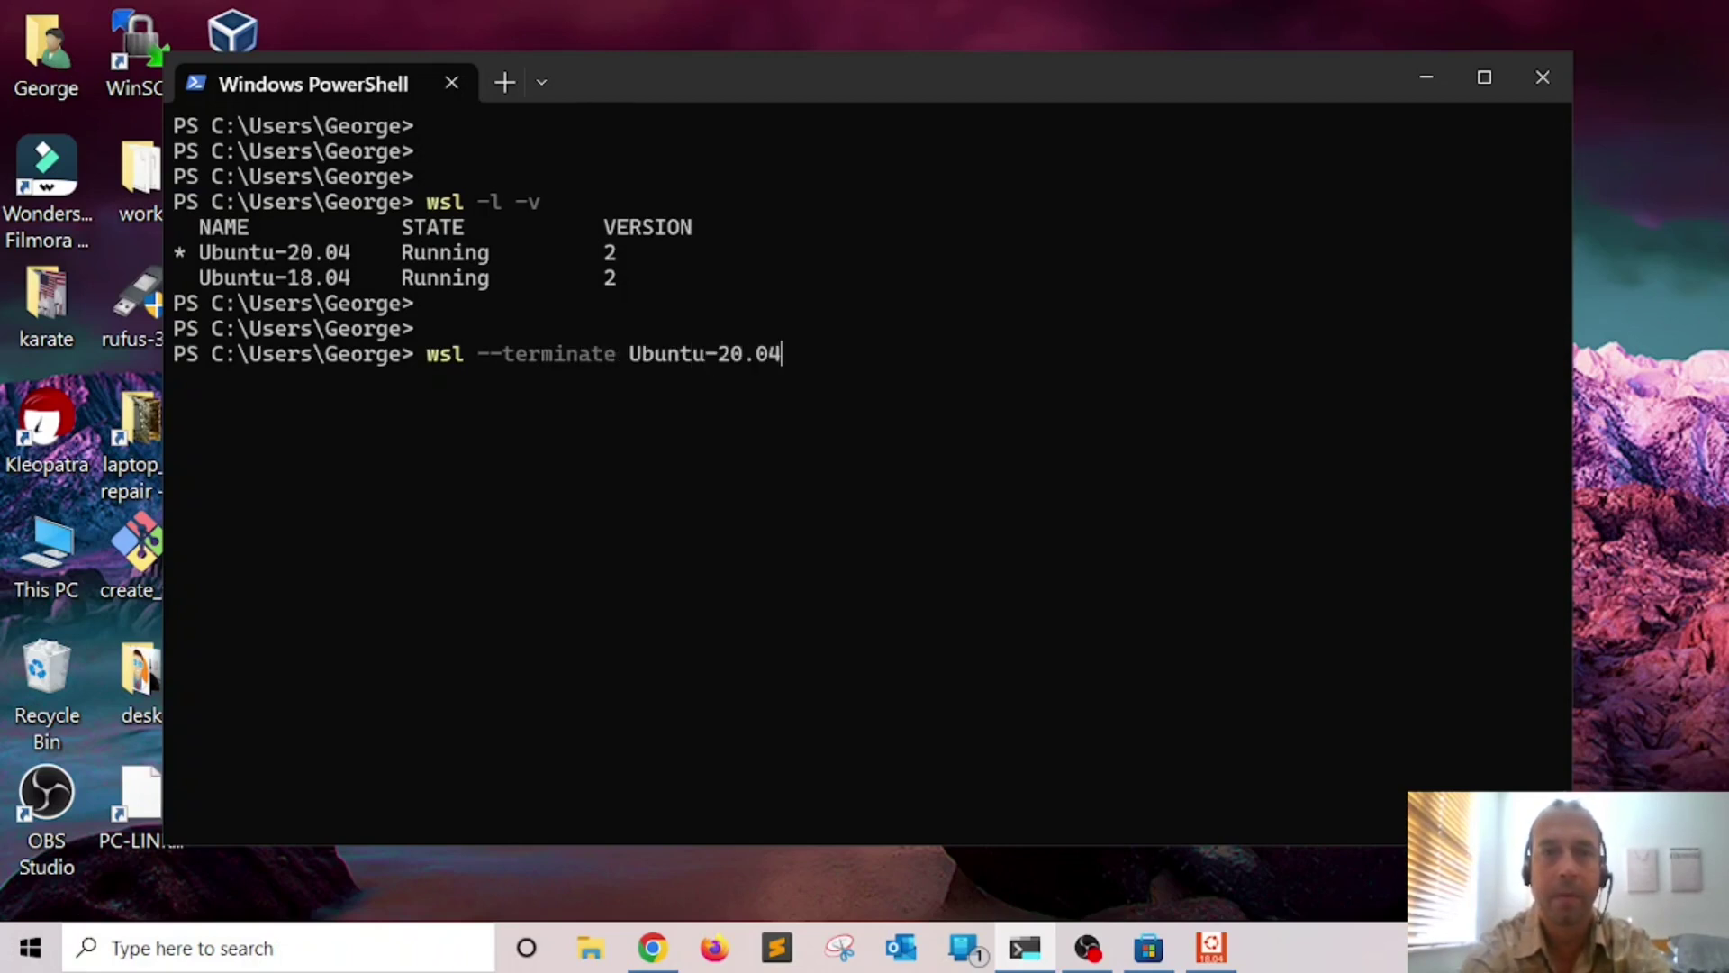
key(Return)
key(Return)
key(Return)
Run wsl -l -v again and check the state of the terminated Ubuntu-20.04 distribution
key(Up)
key(Up)
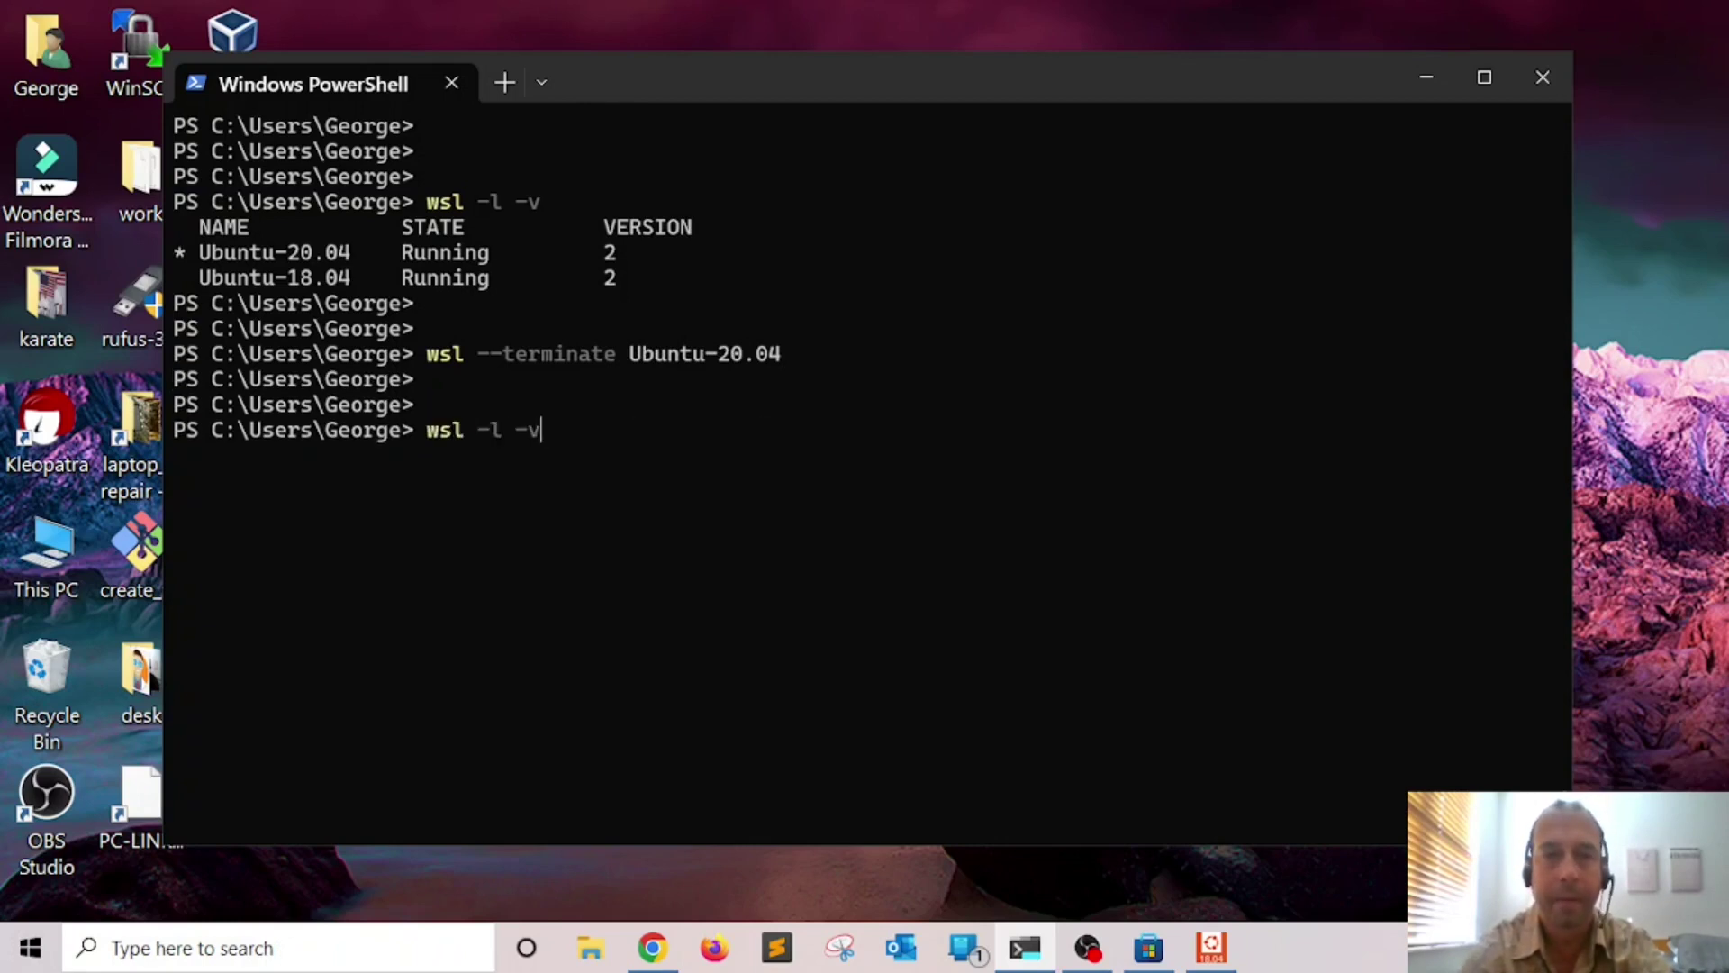
key(Return)
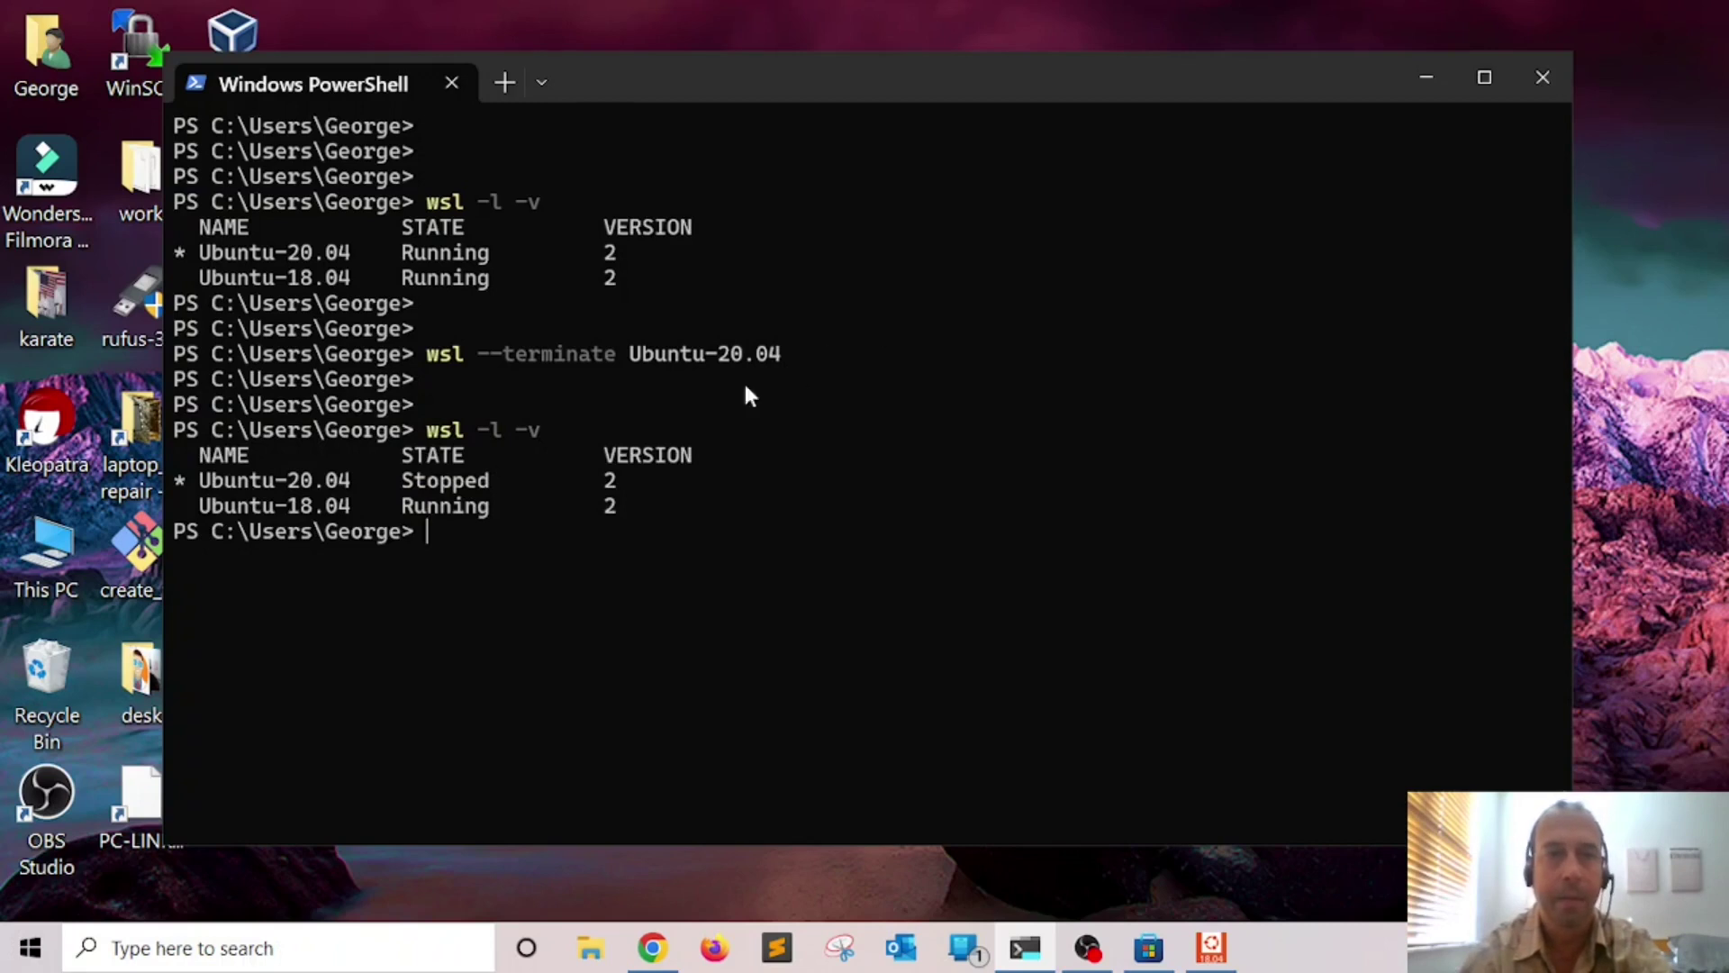
drag(391, 480, 641, 480)
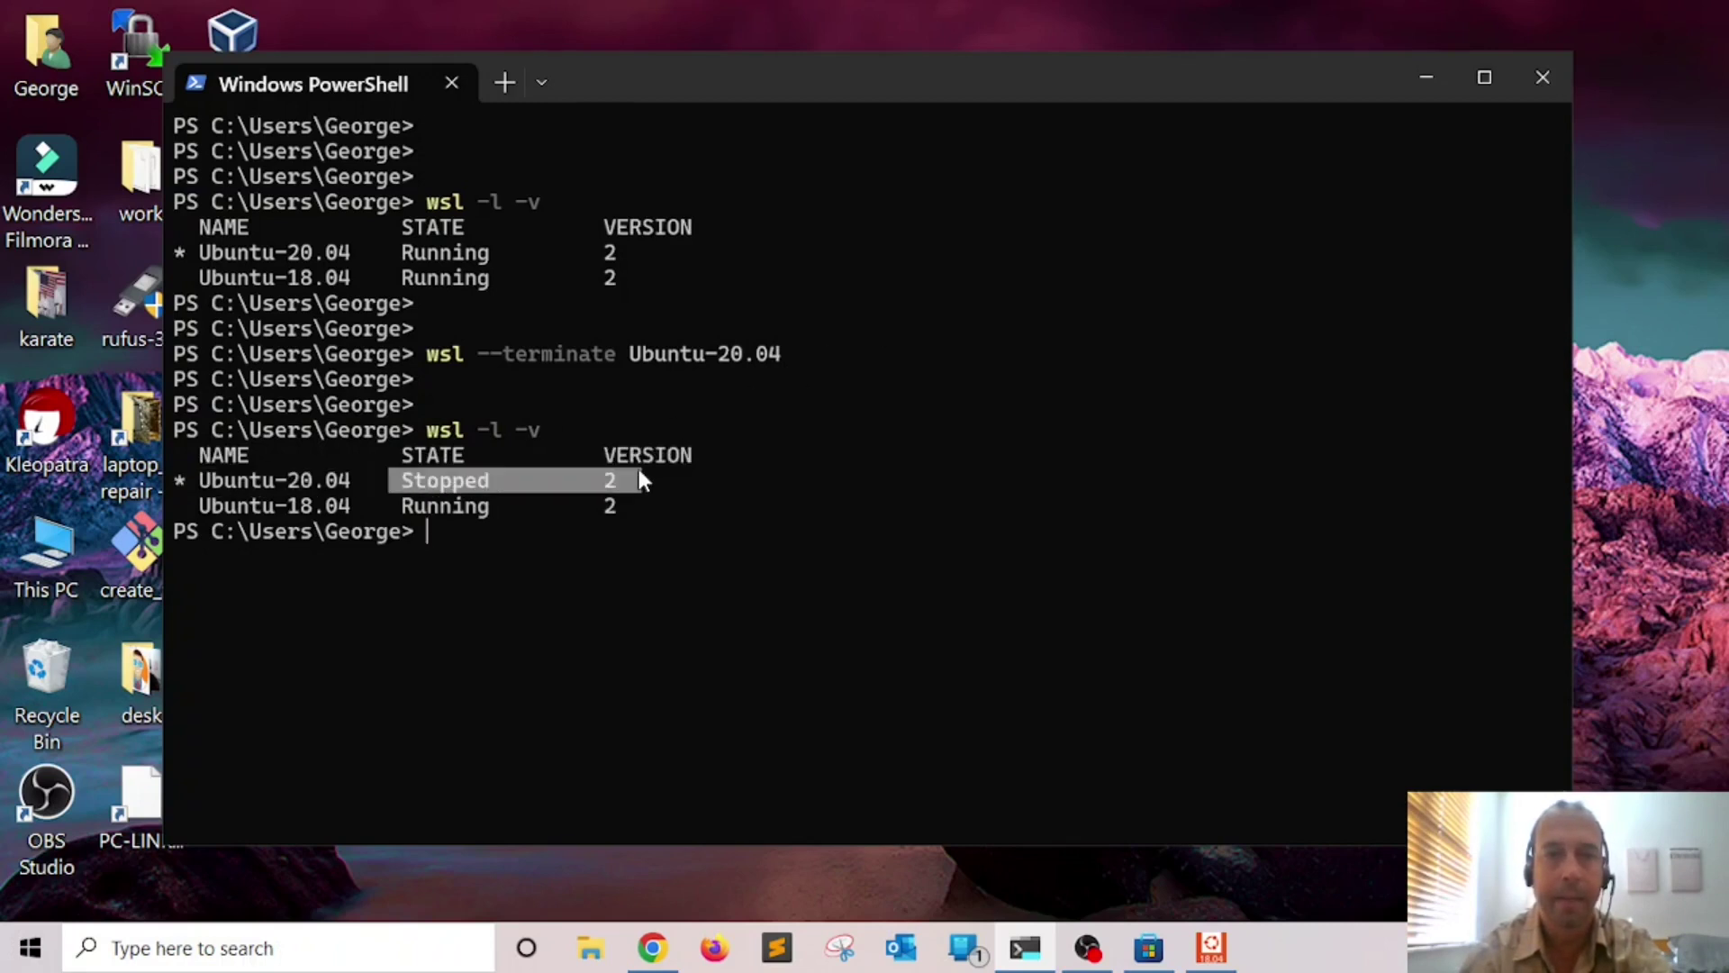
Clear the previous command output from the PowerShell window
click(500, 538)
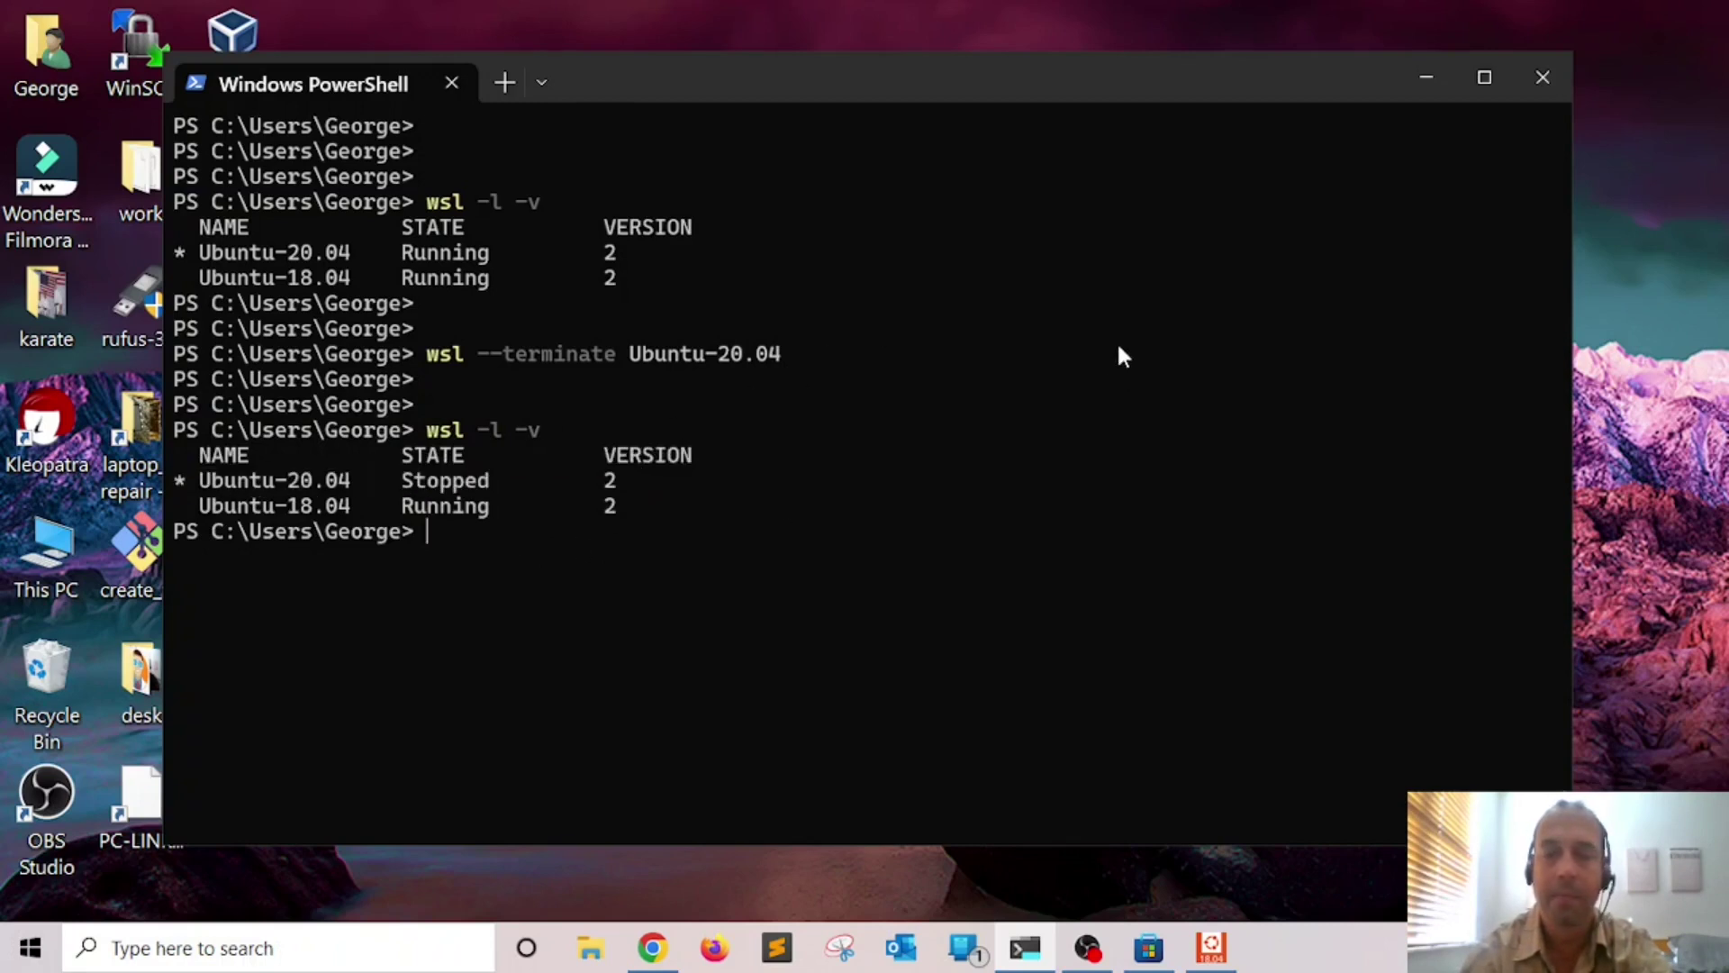
key(Return)
key(Return)
key(Return)
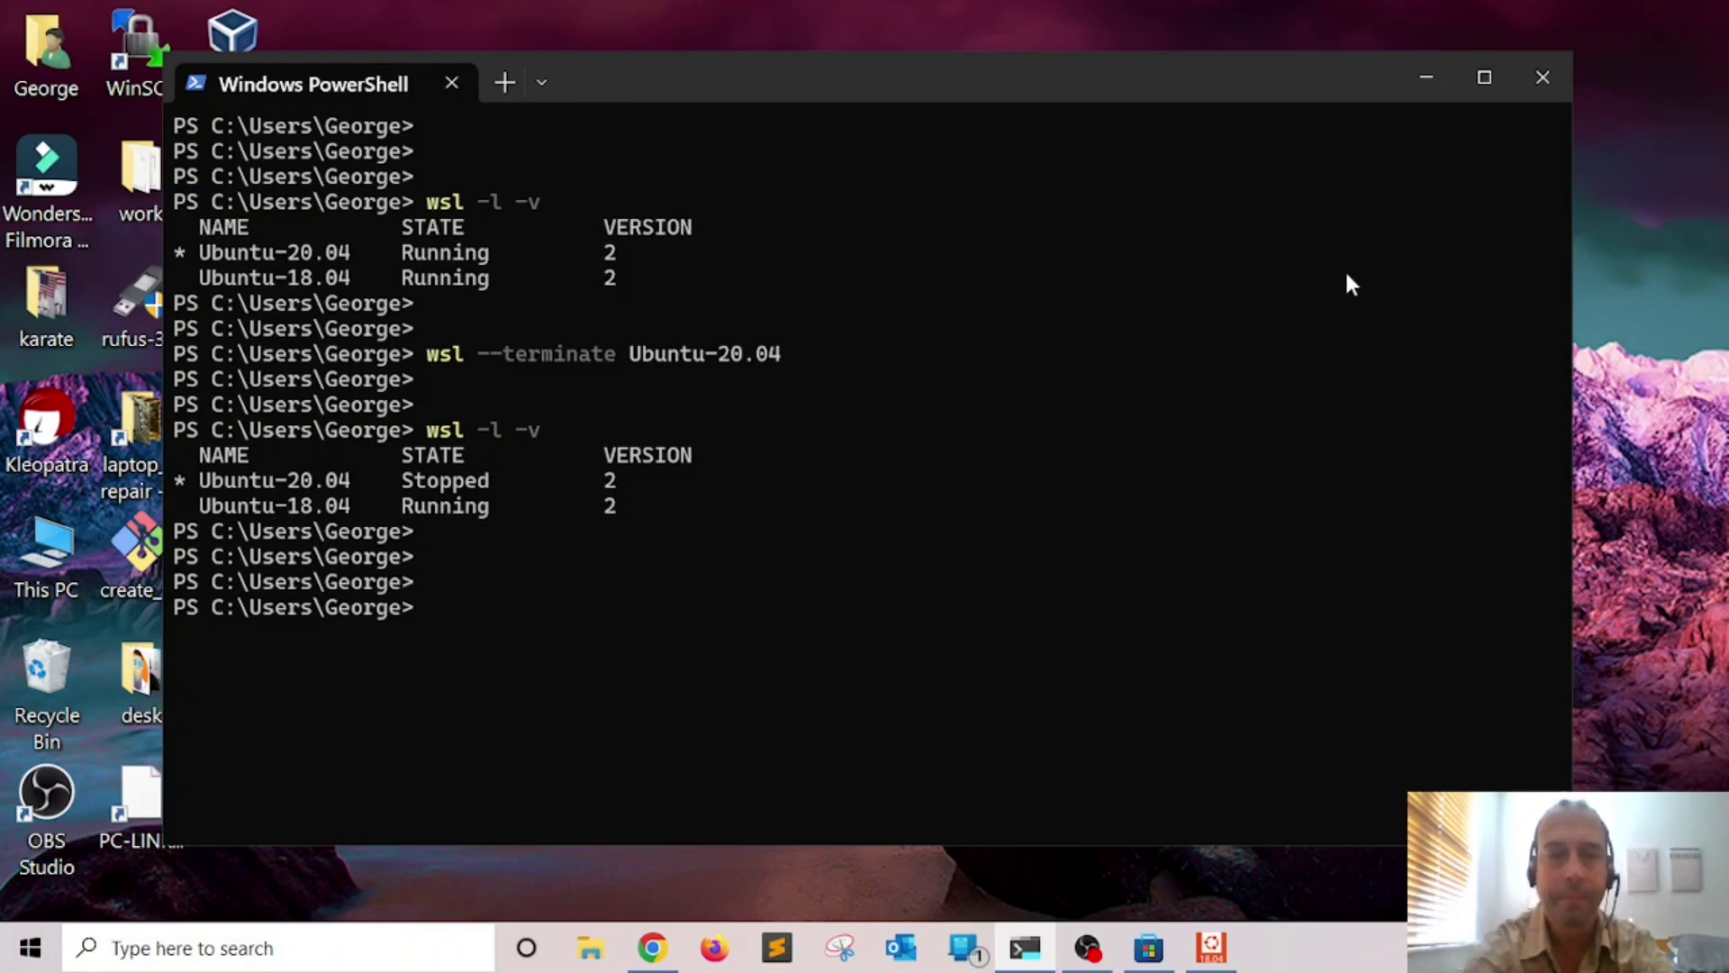
key(ctrl+l)
key(Return)
key(Return)
key(Return)
Make Ubuntu-18.04 the default WSL distribution with wsl --set-default Ubuntu-18.04
text(wsl --set)
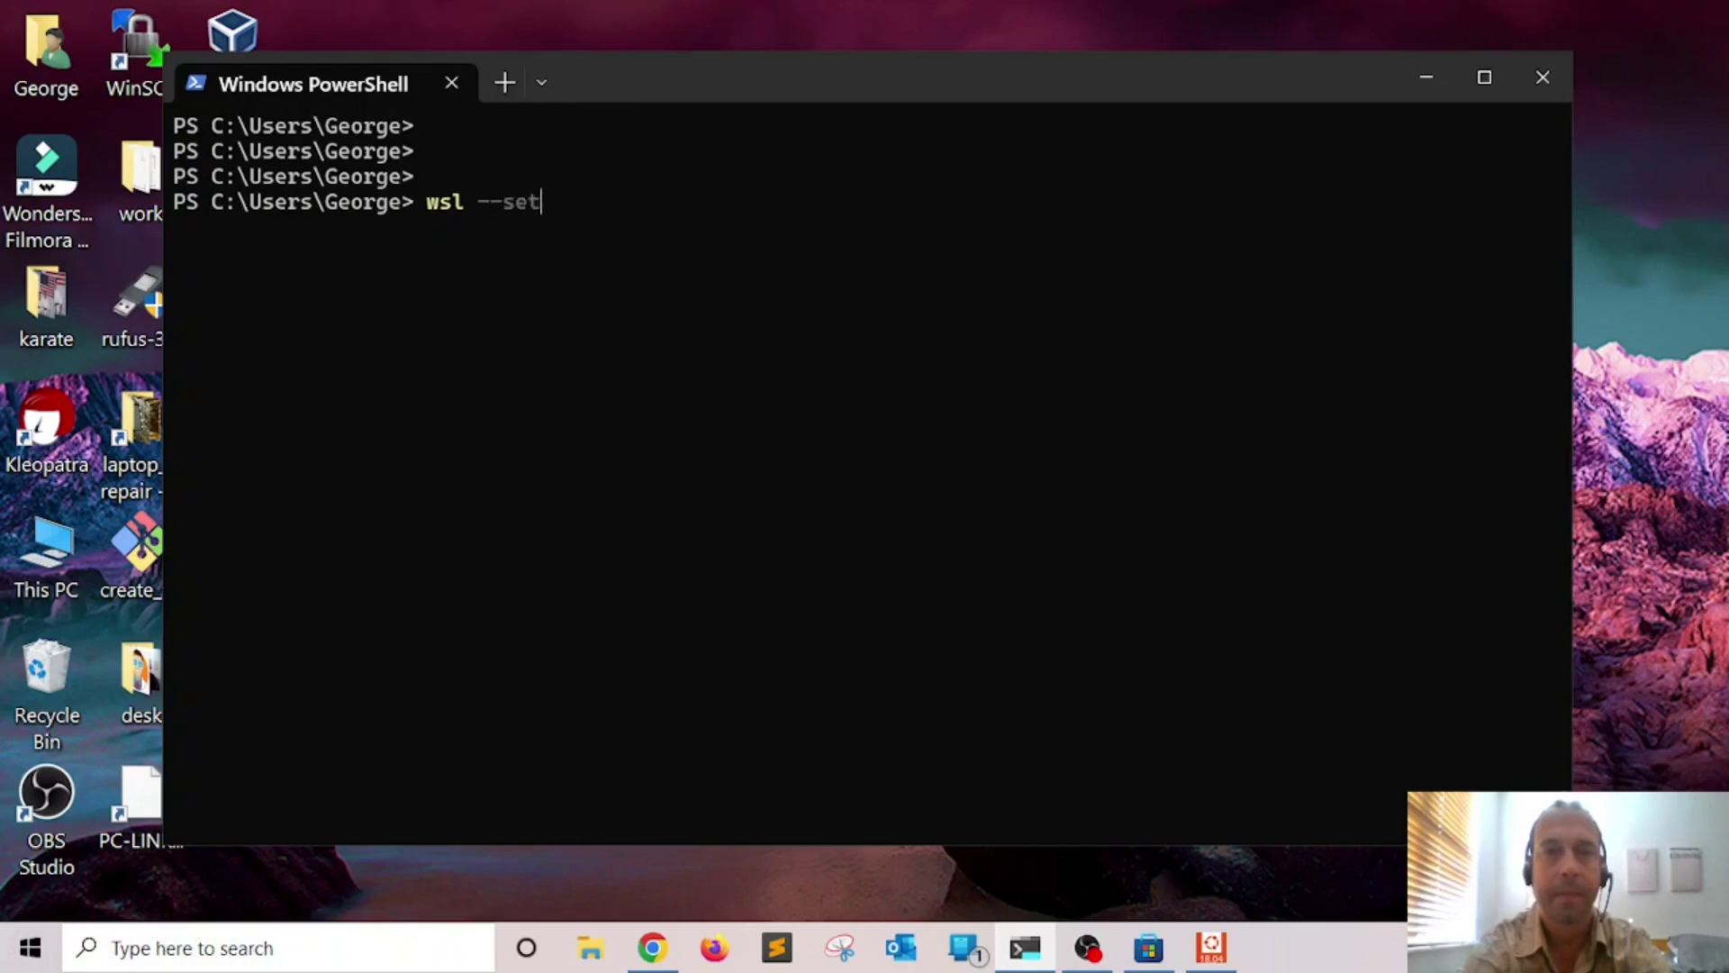
text(-default U)
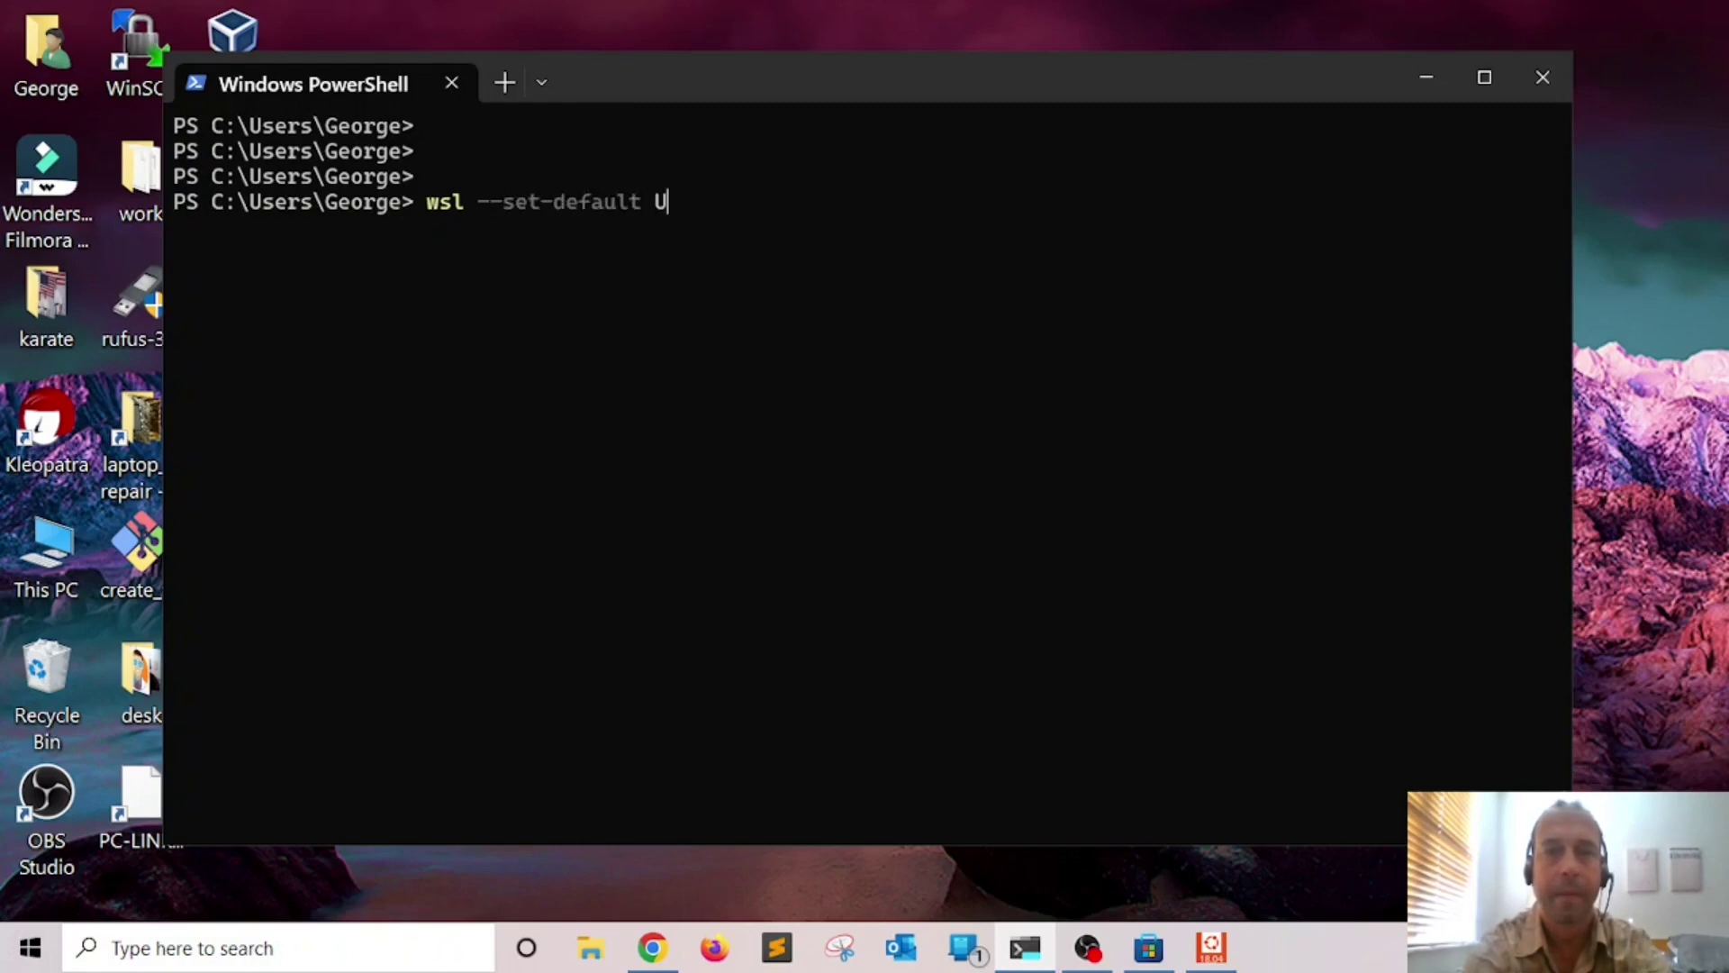
text(buntu-)
text(18.04)
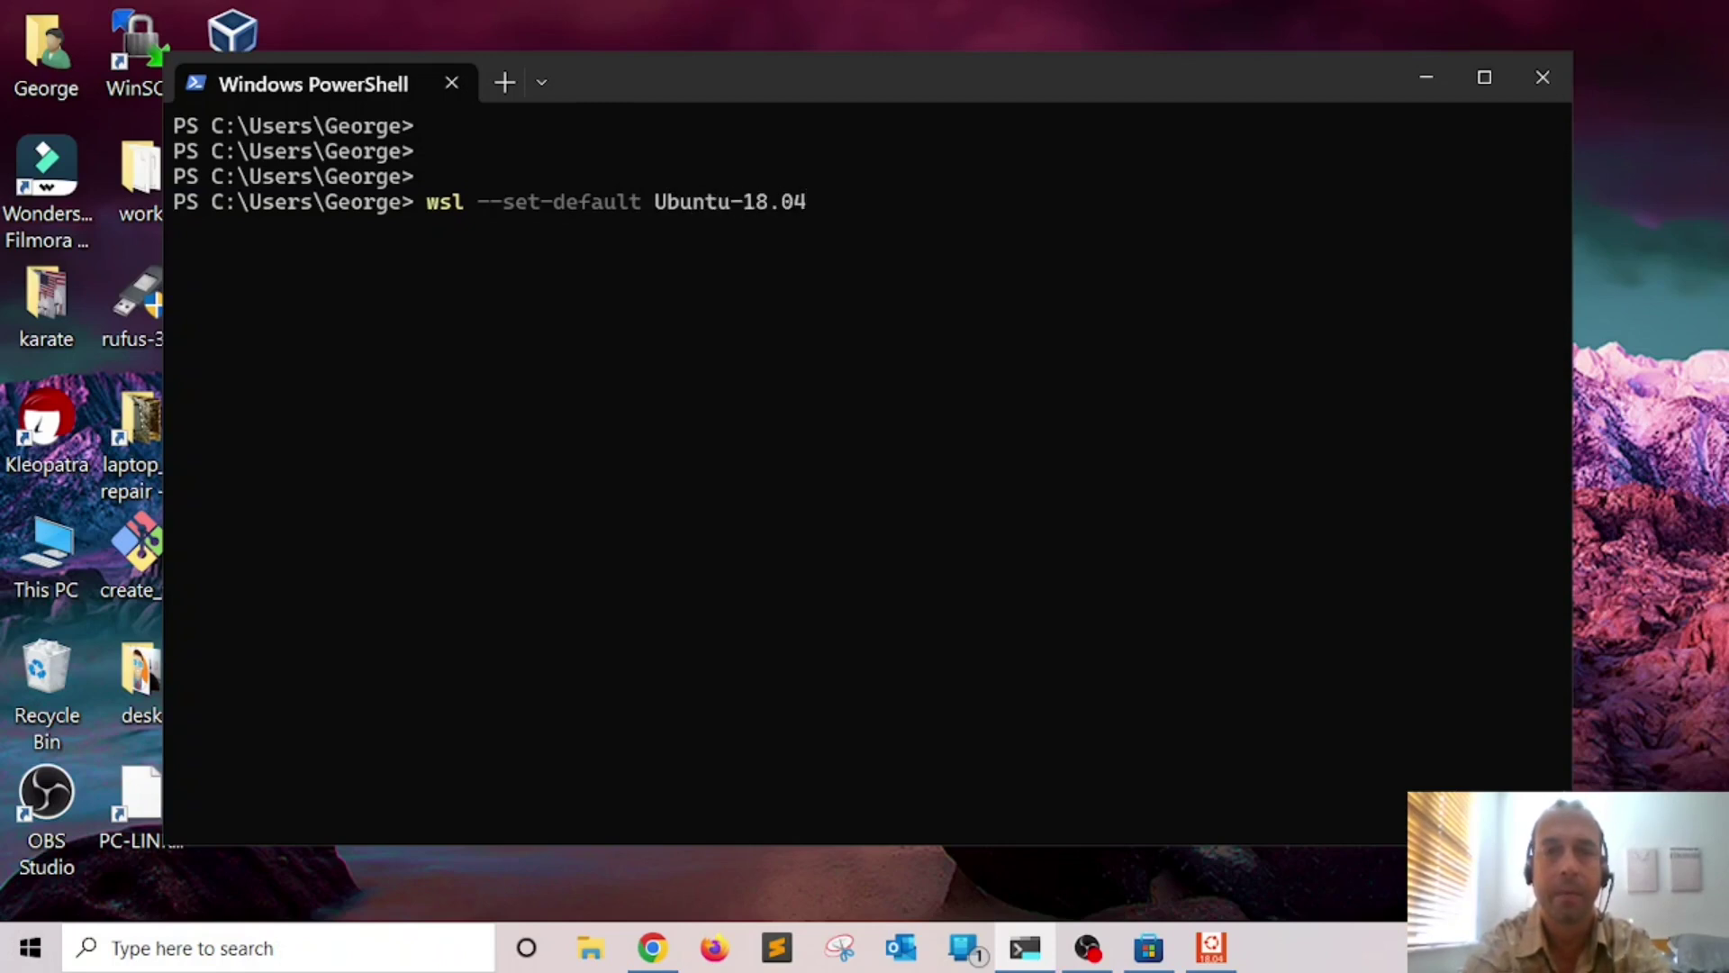
key(Return)
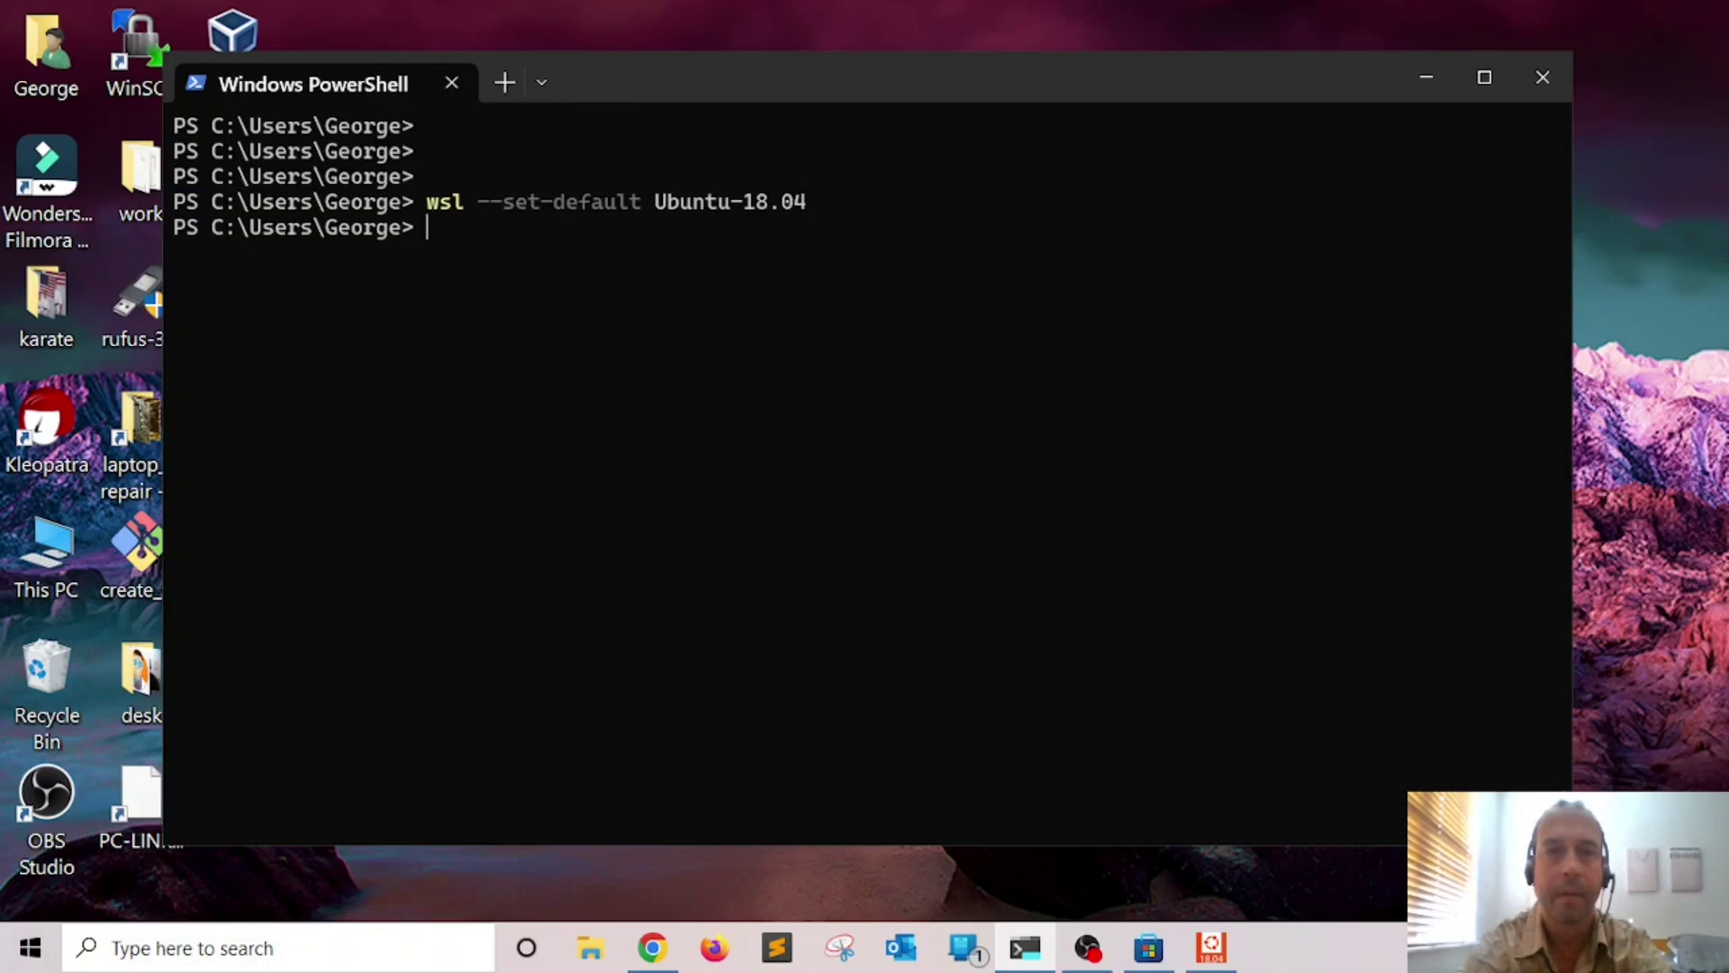
key(Return)
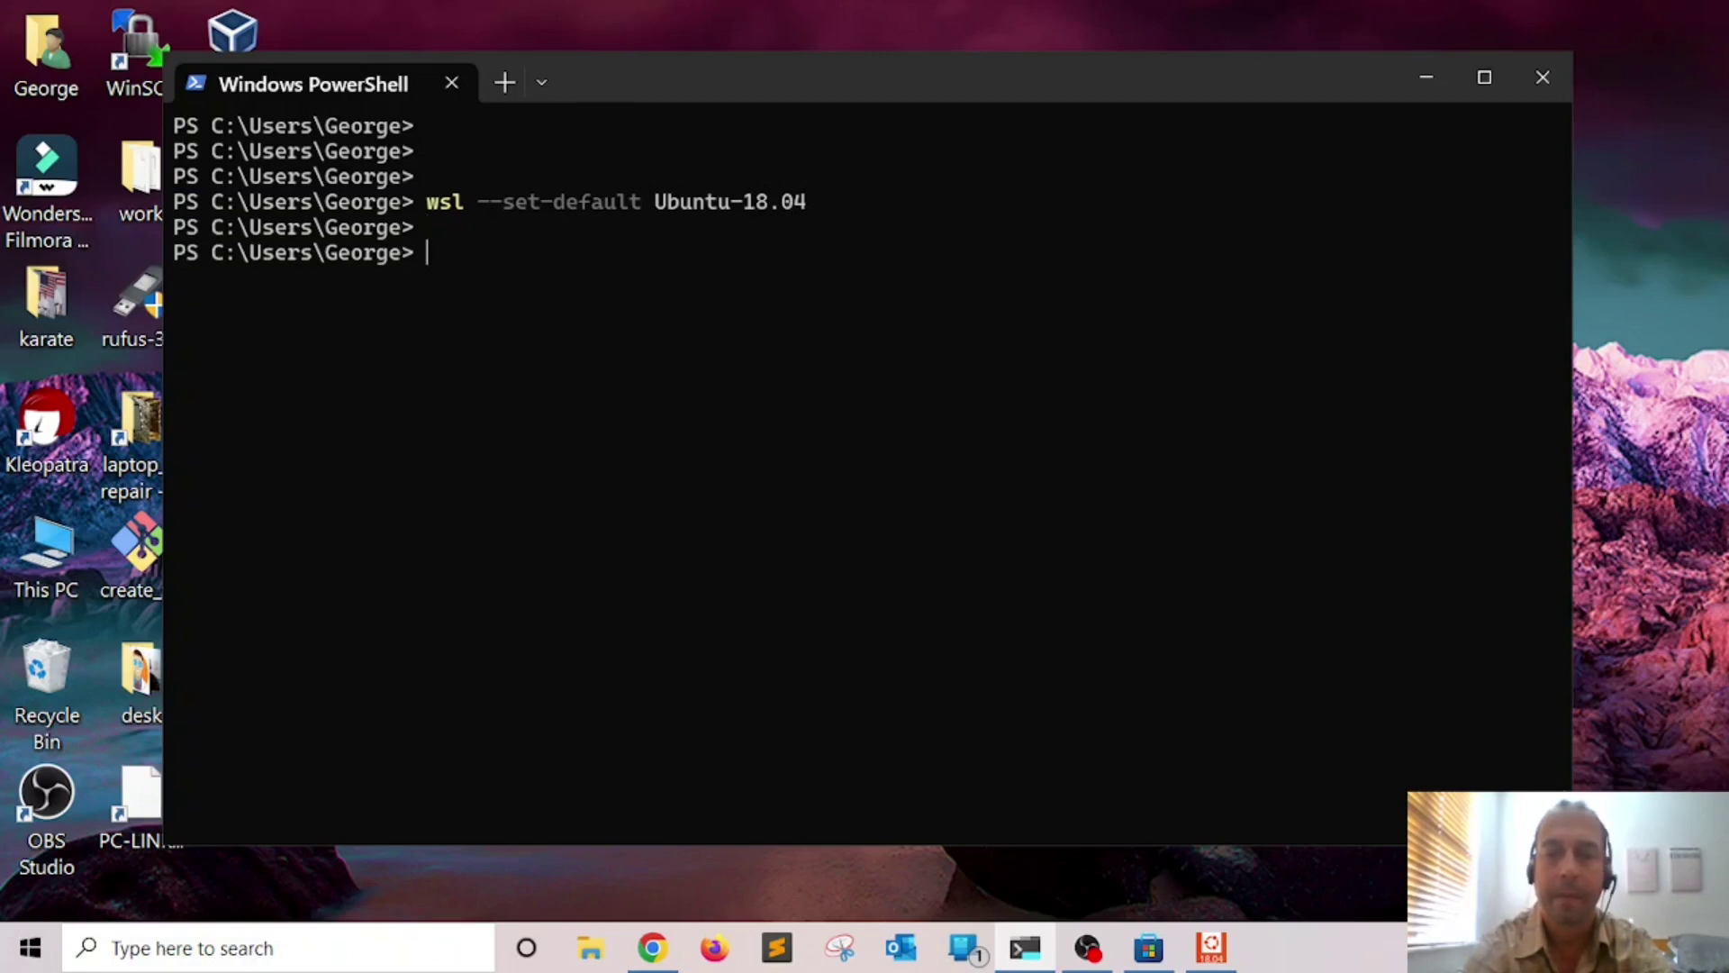
List the distributions with wsl -l -v and check which one is marked as the default
text(wsl -l -v)
key(Up)
key(Down)
key(Return)
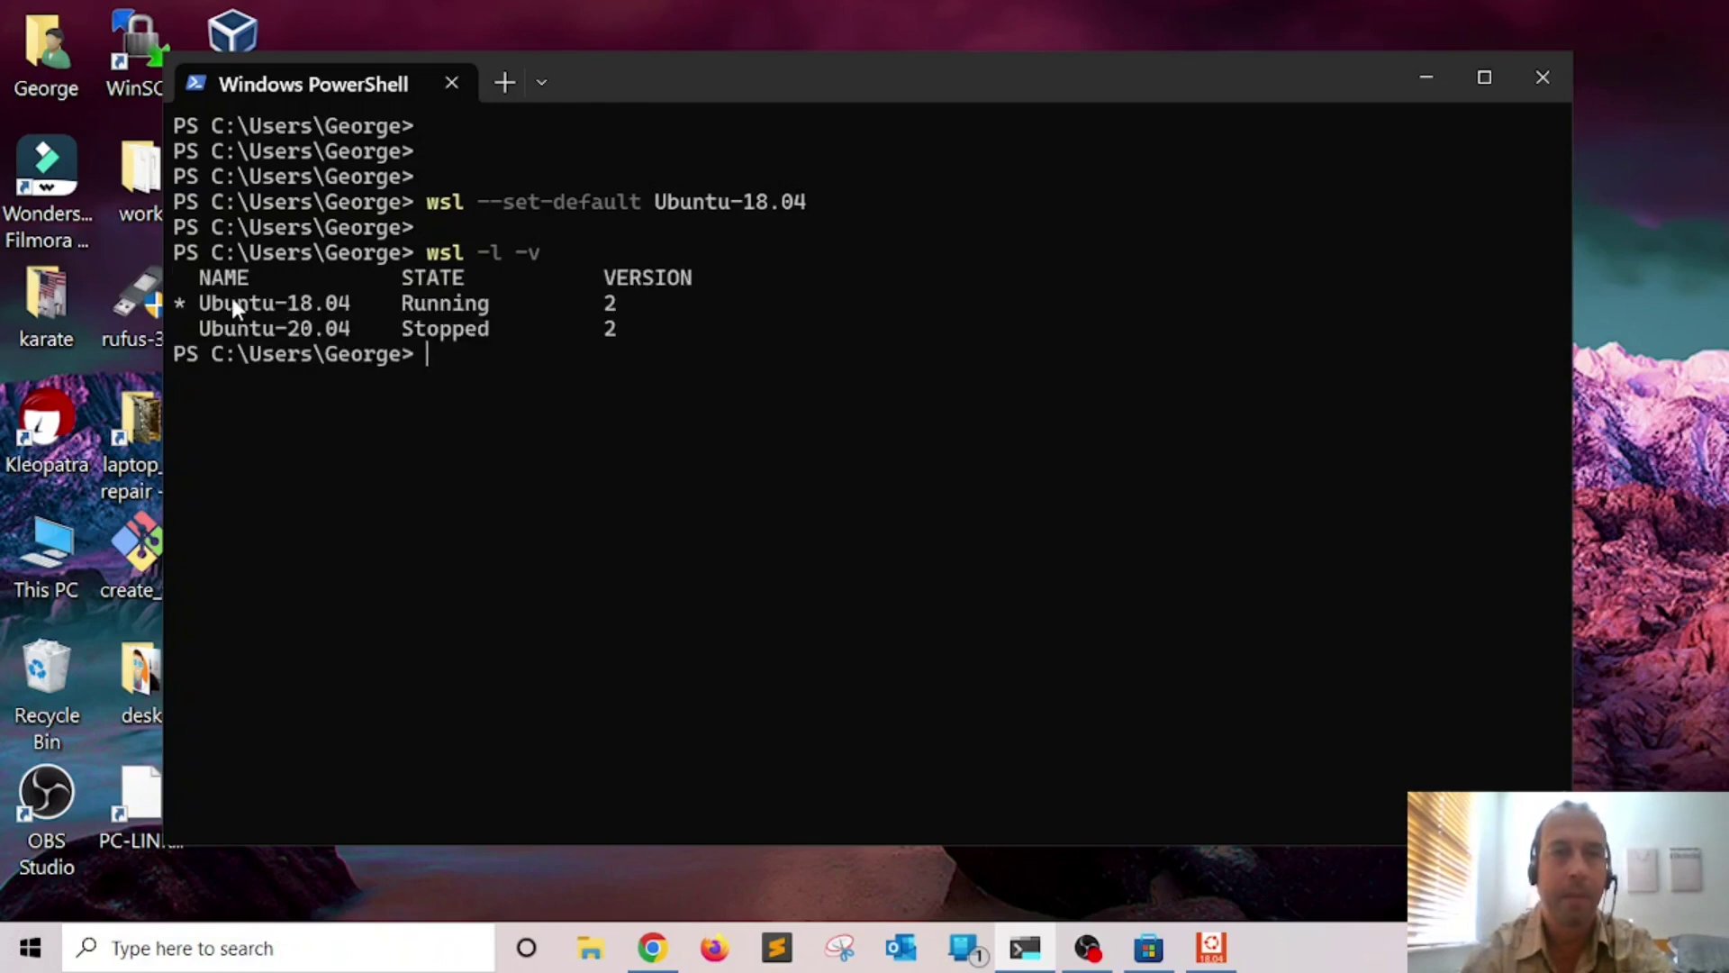
key(Return)
key(Return)
key(Return)
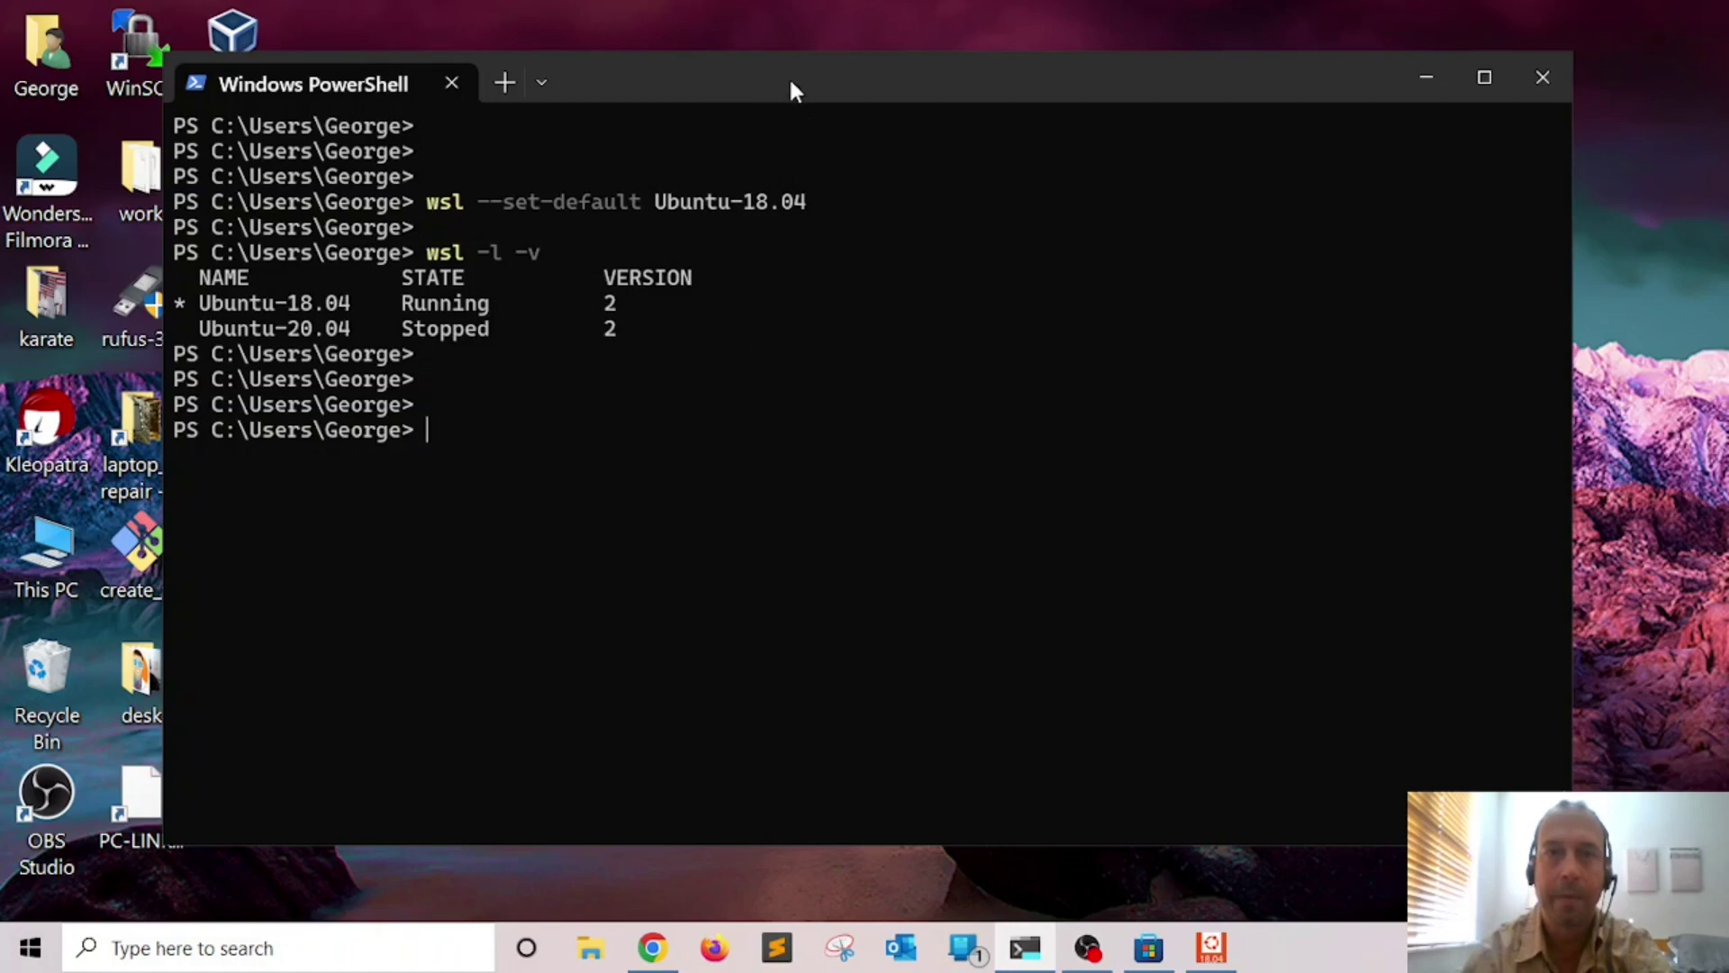
drag(787, 89, 787, 91)
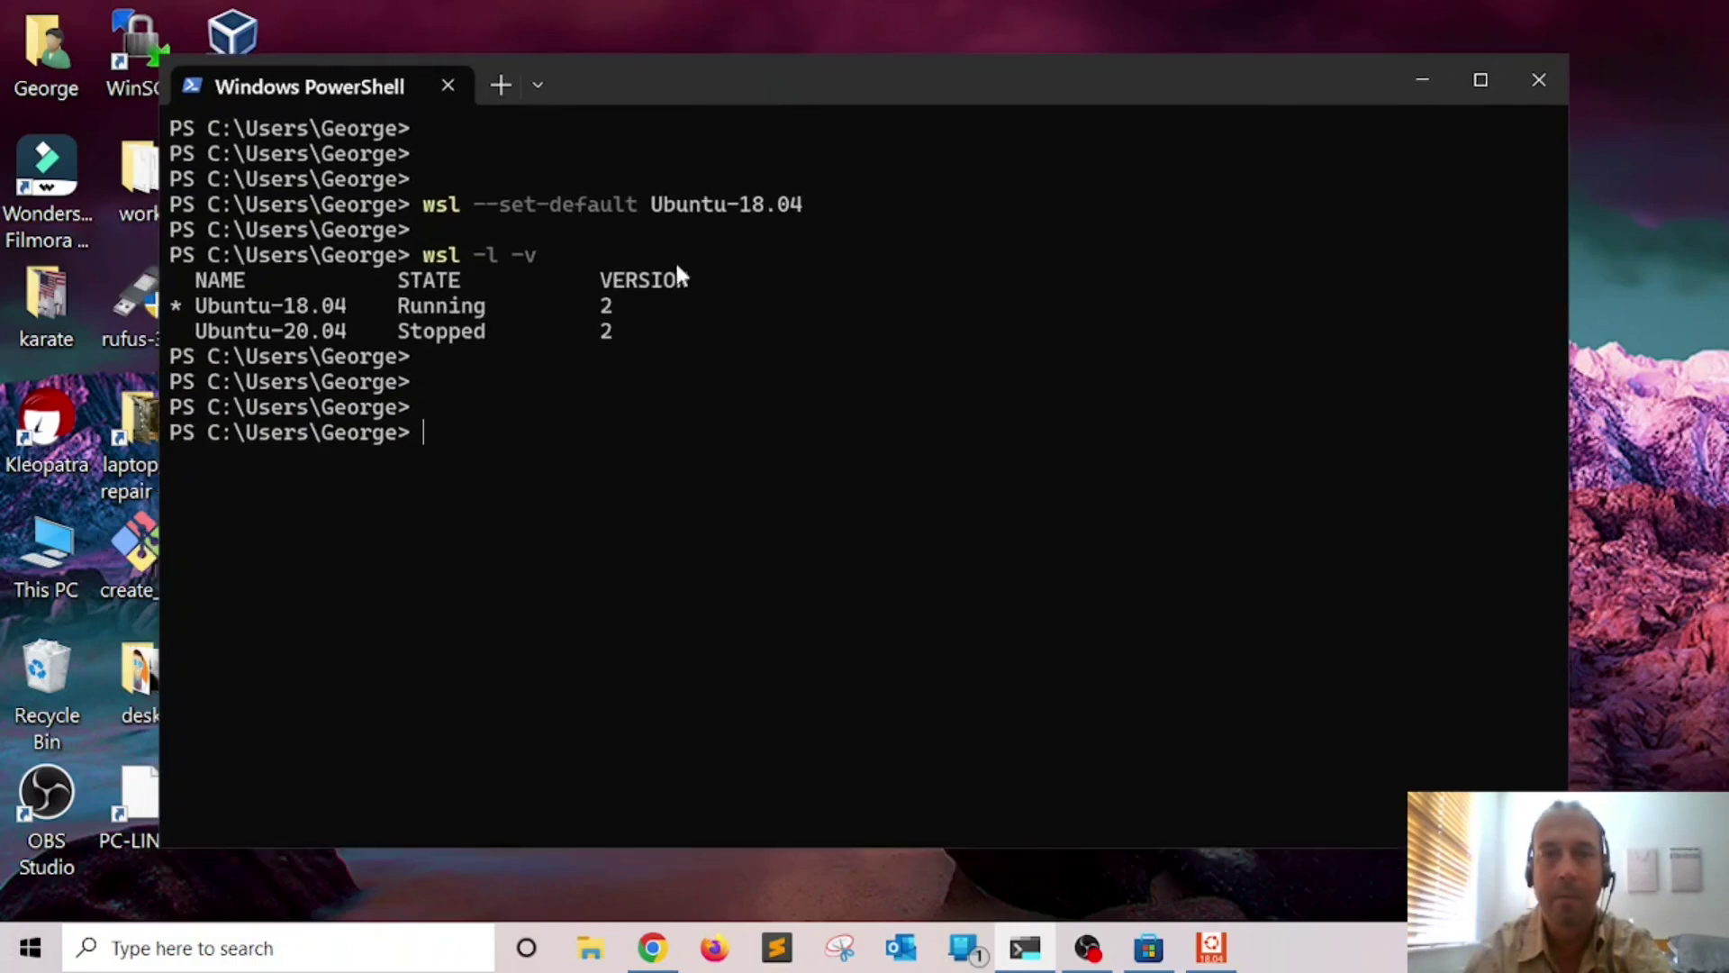
drag(843, 94, 955, 76)
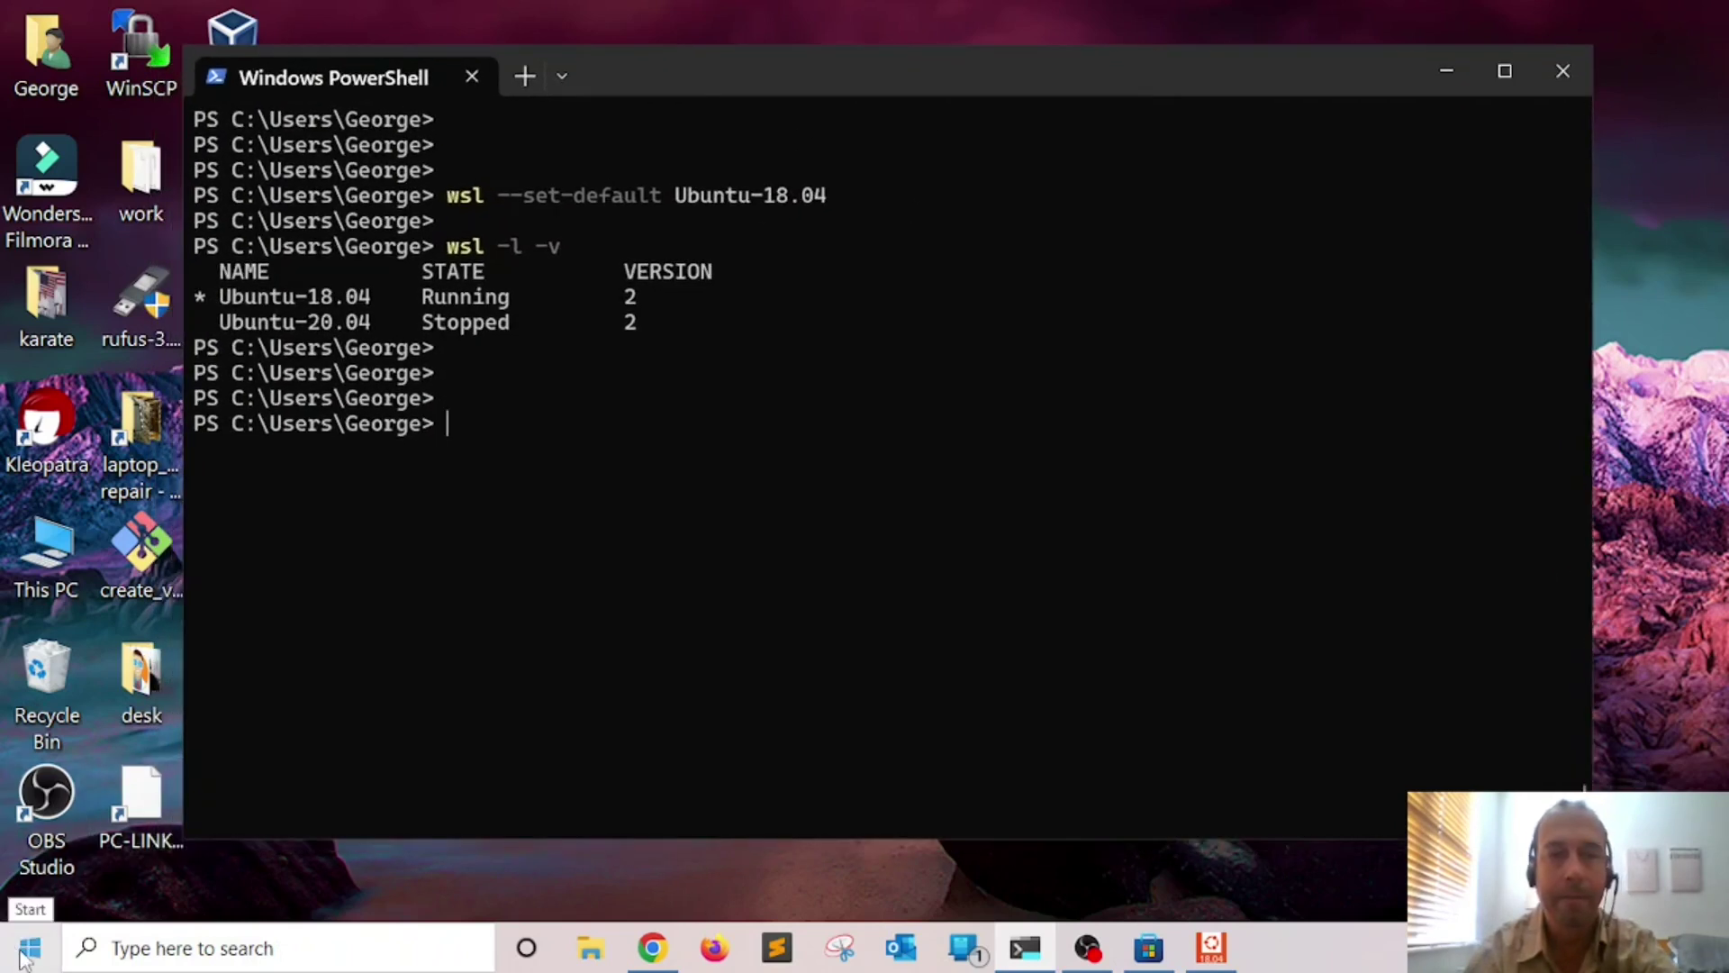
Launch GWSL and open Mousepad from the Linux apps of Ubuntu 18.04
click(27, 950)
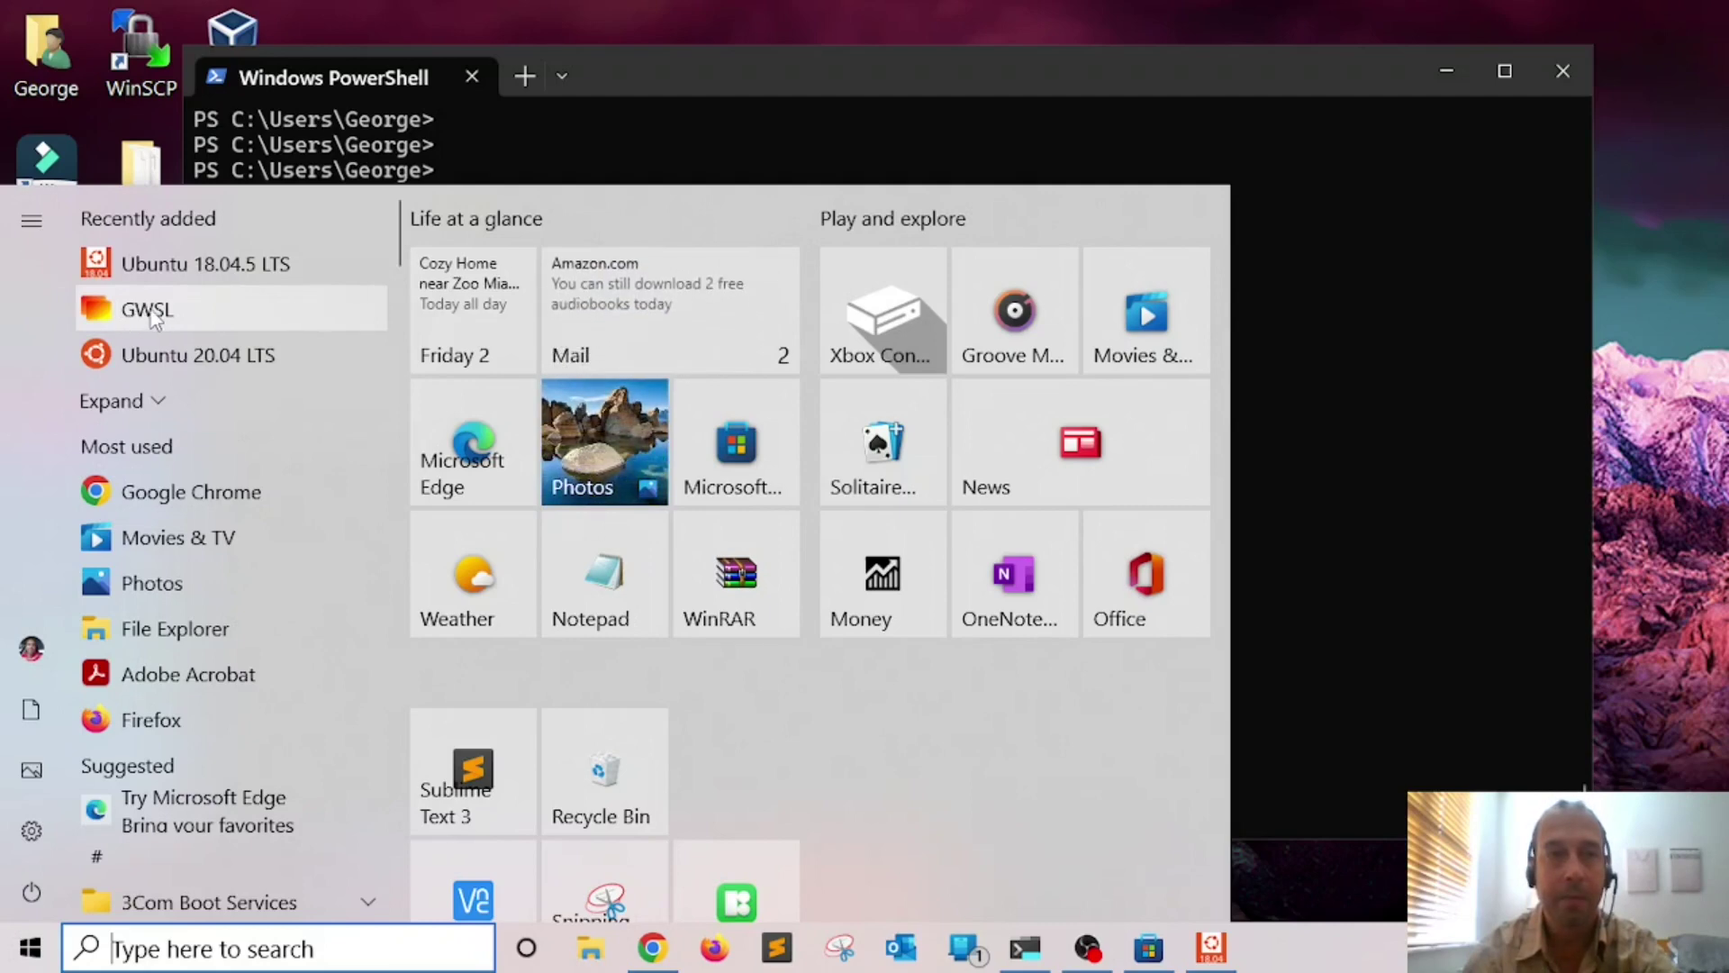
click(117, 313)
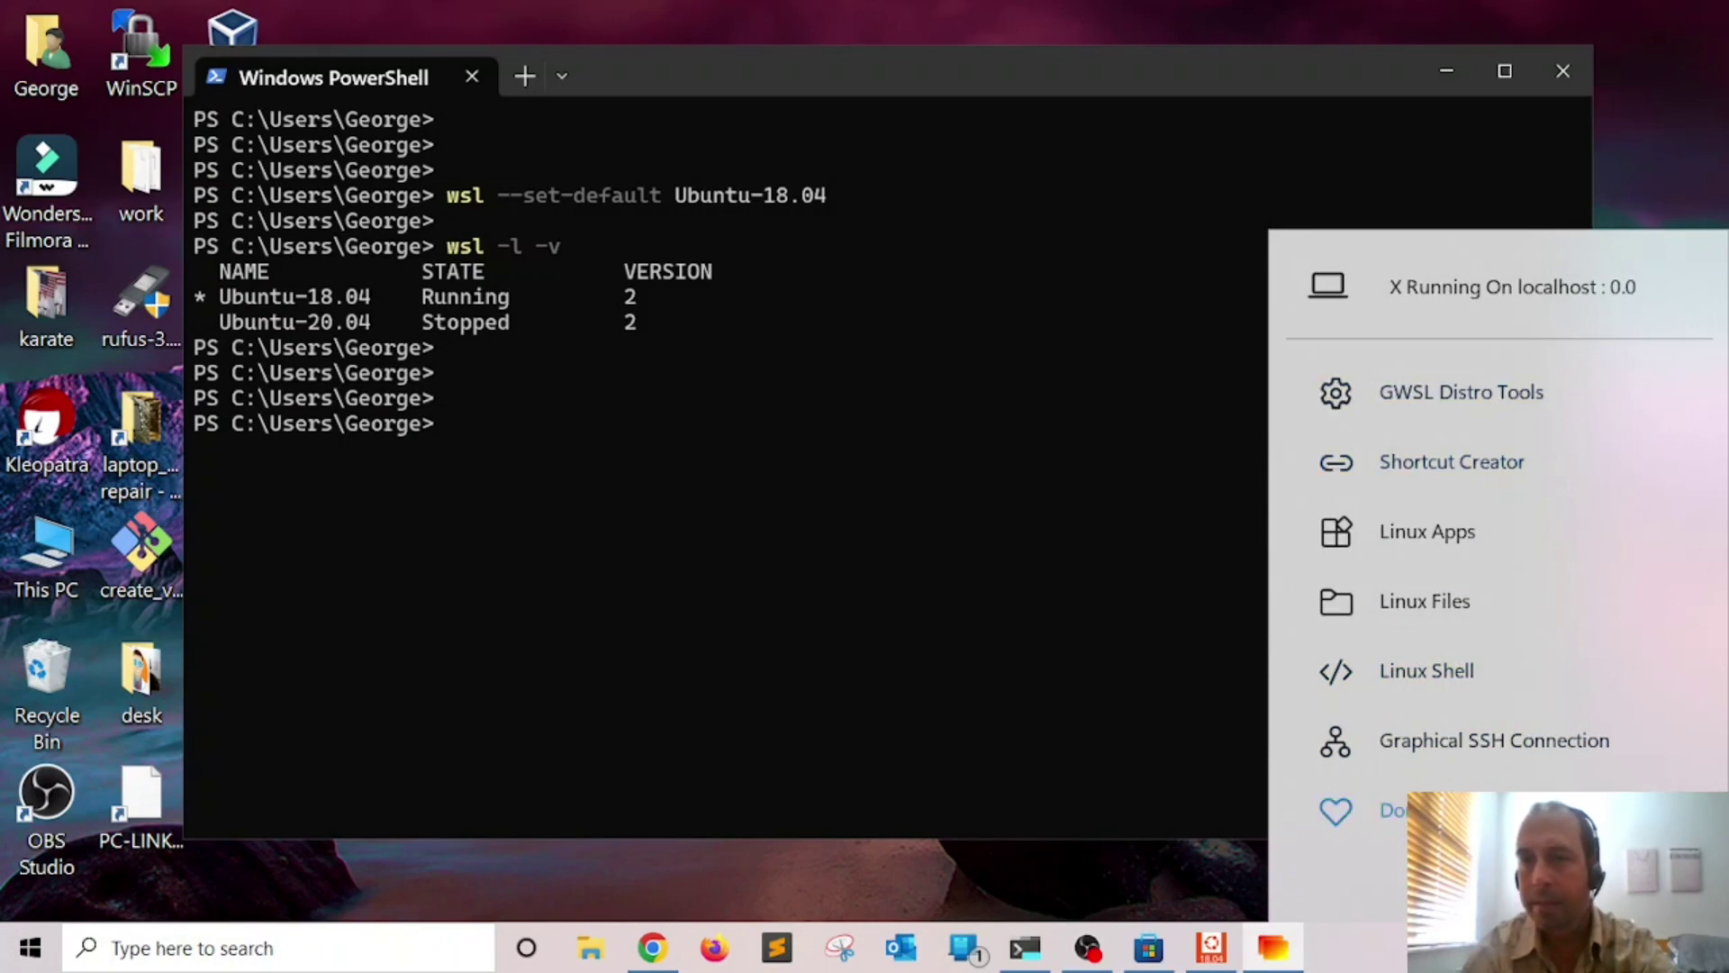
click(1403, 541)
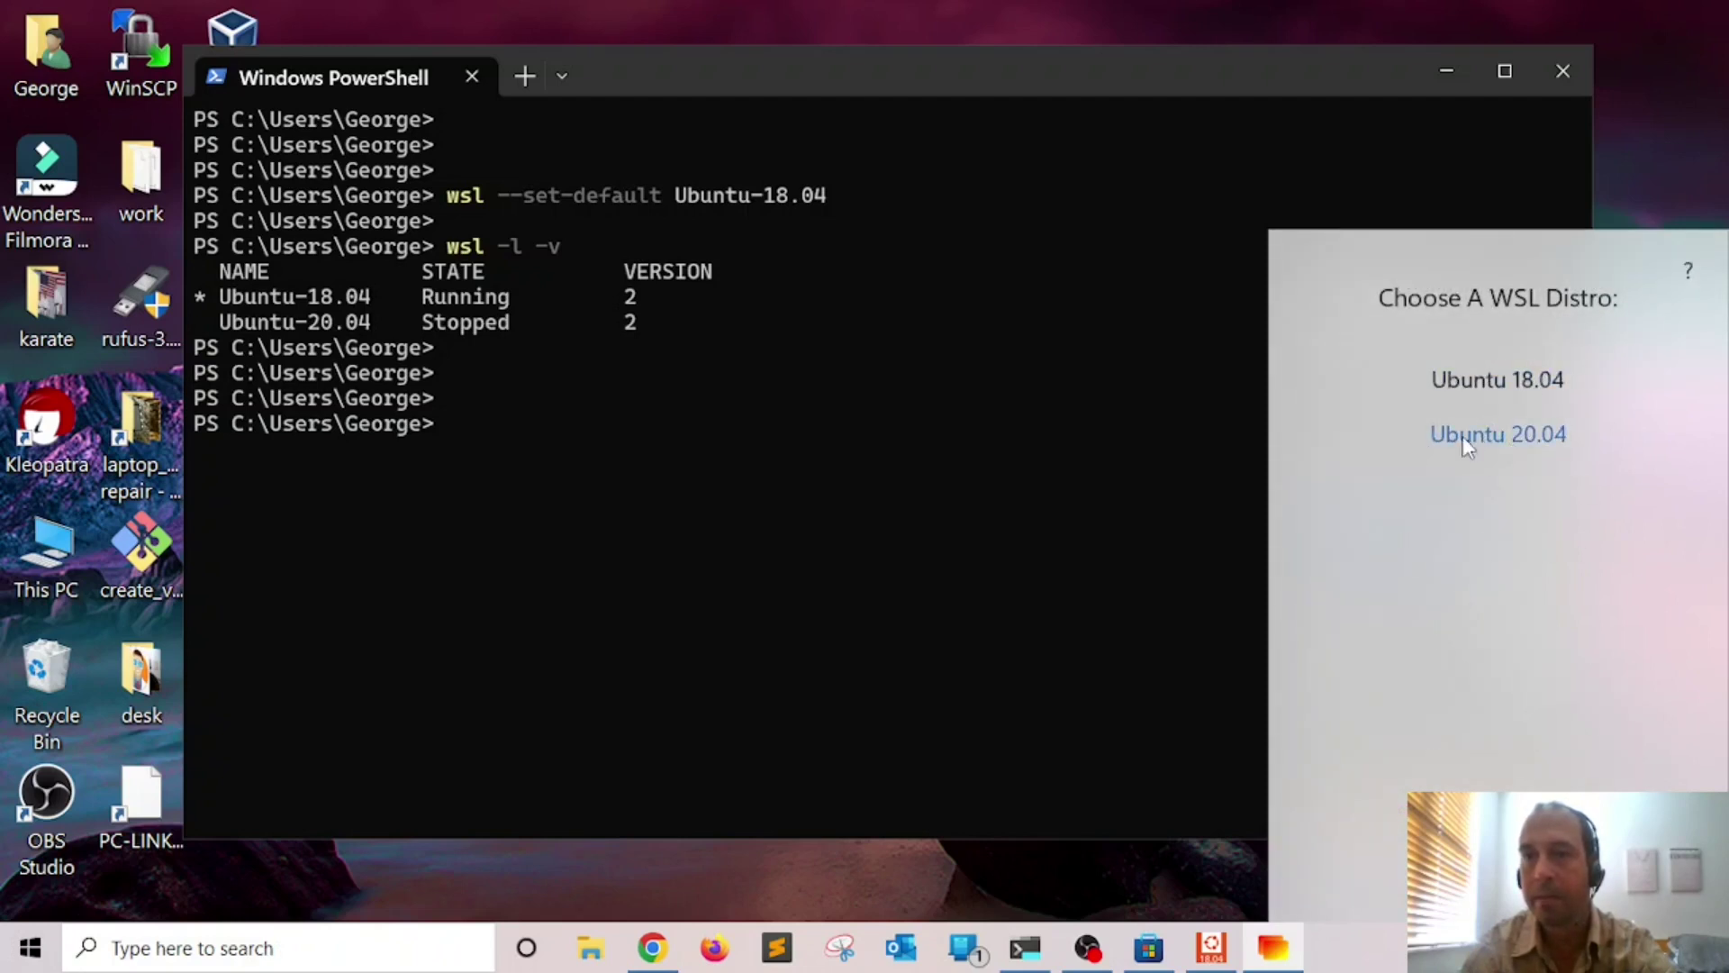
click(1459, 387)
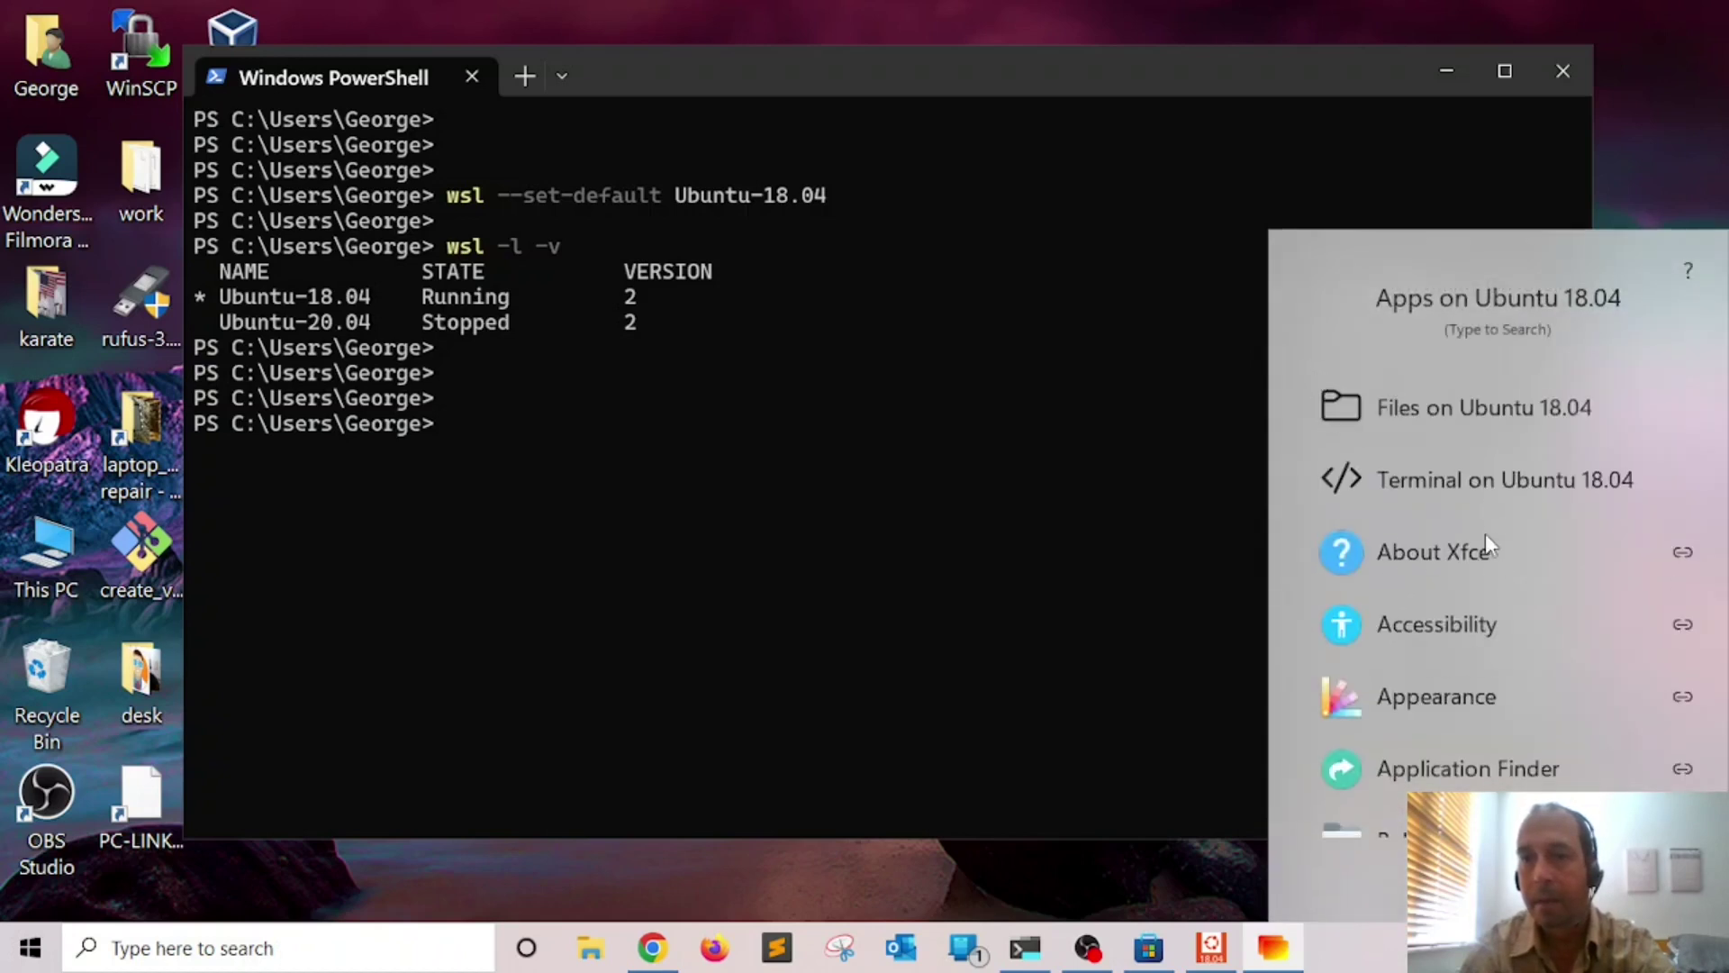
scroll(1484, 533, down, 10)
scroll(1484, 531, down, 5)
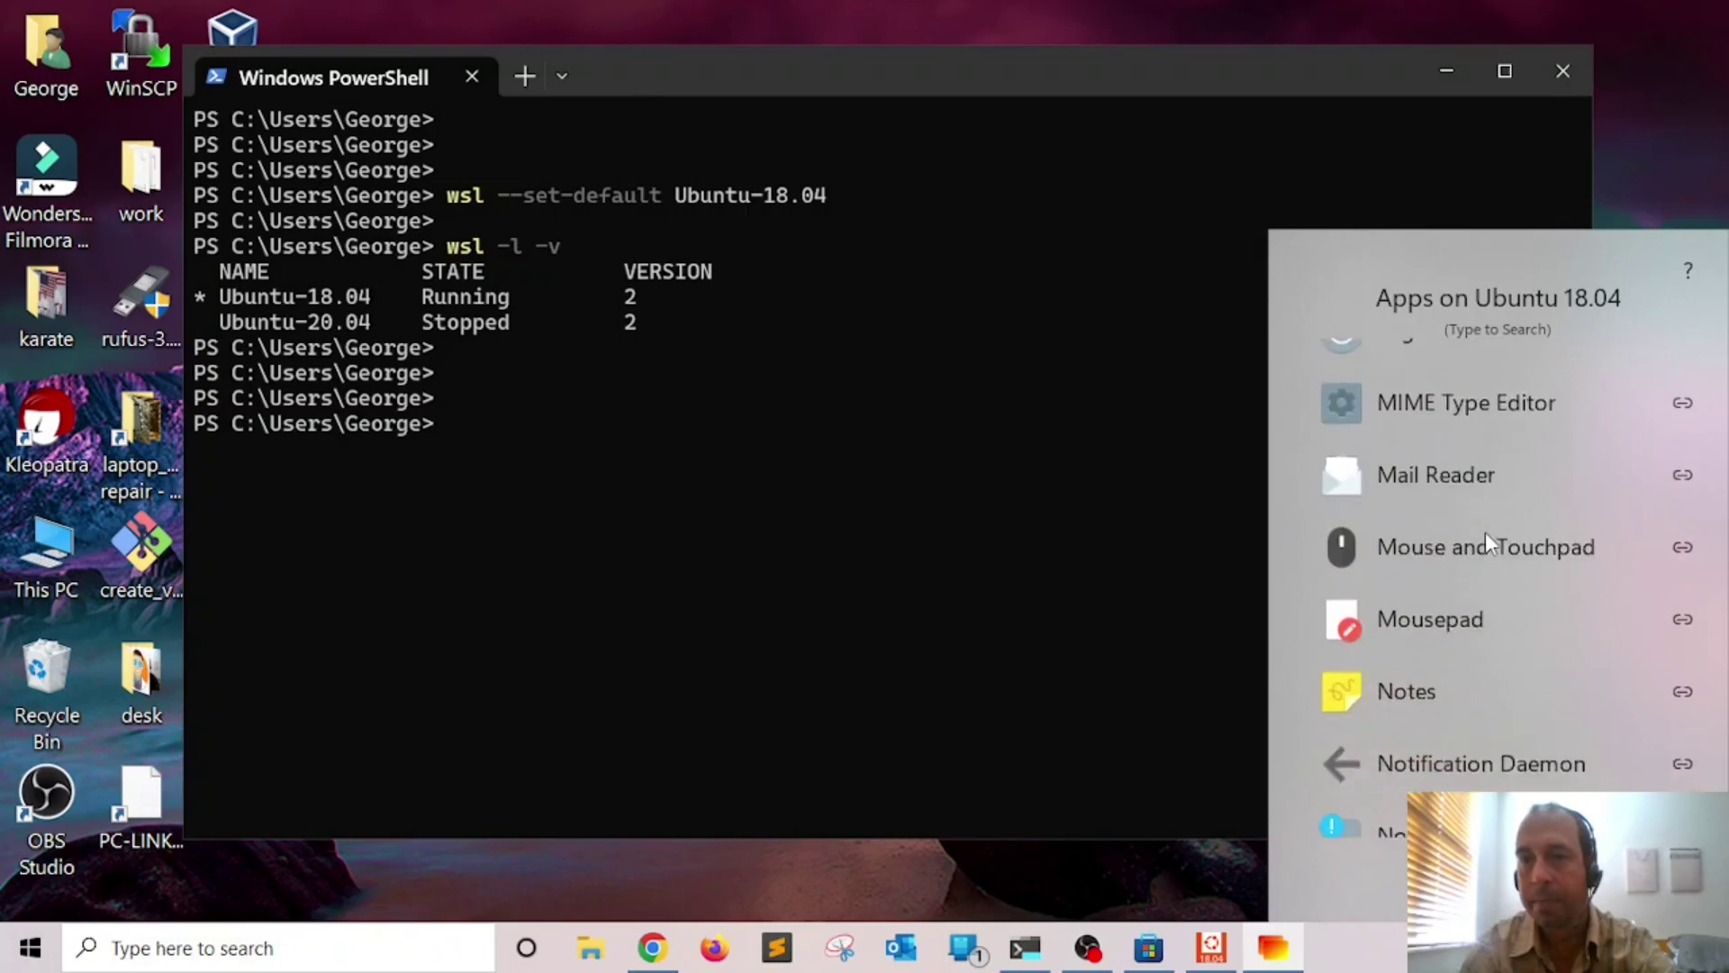
scroll(1459, 541, up, 2)
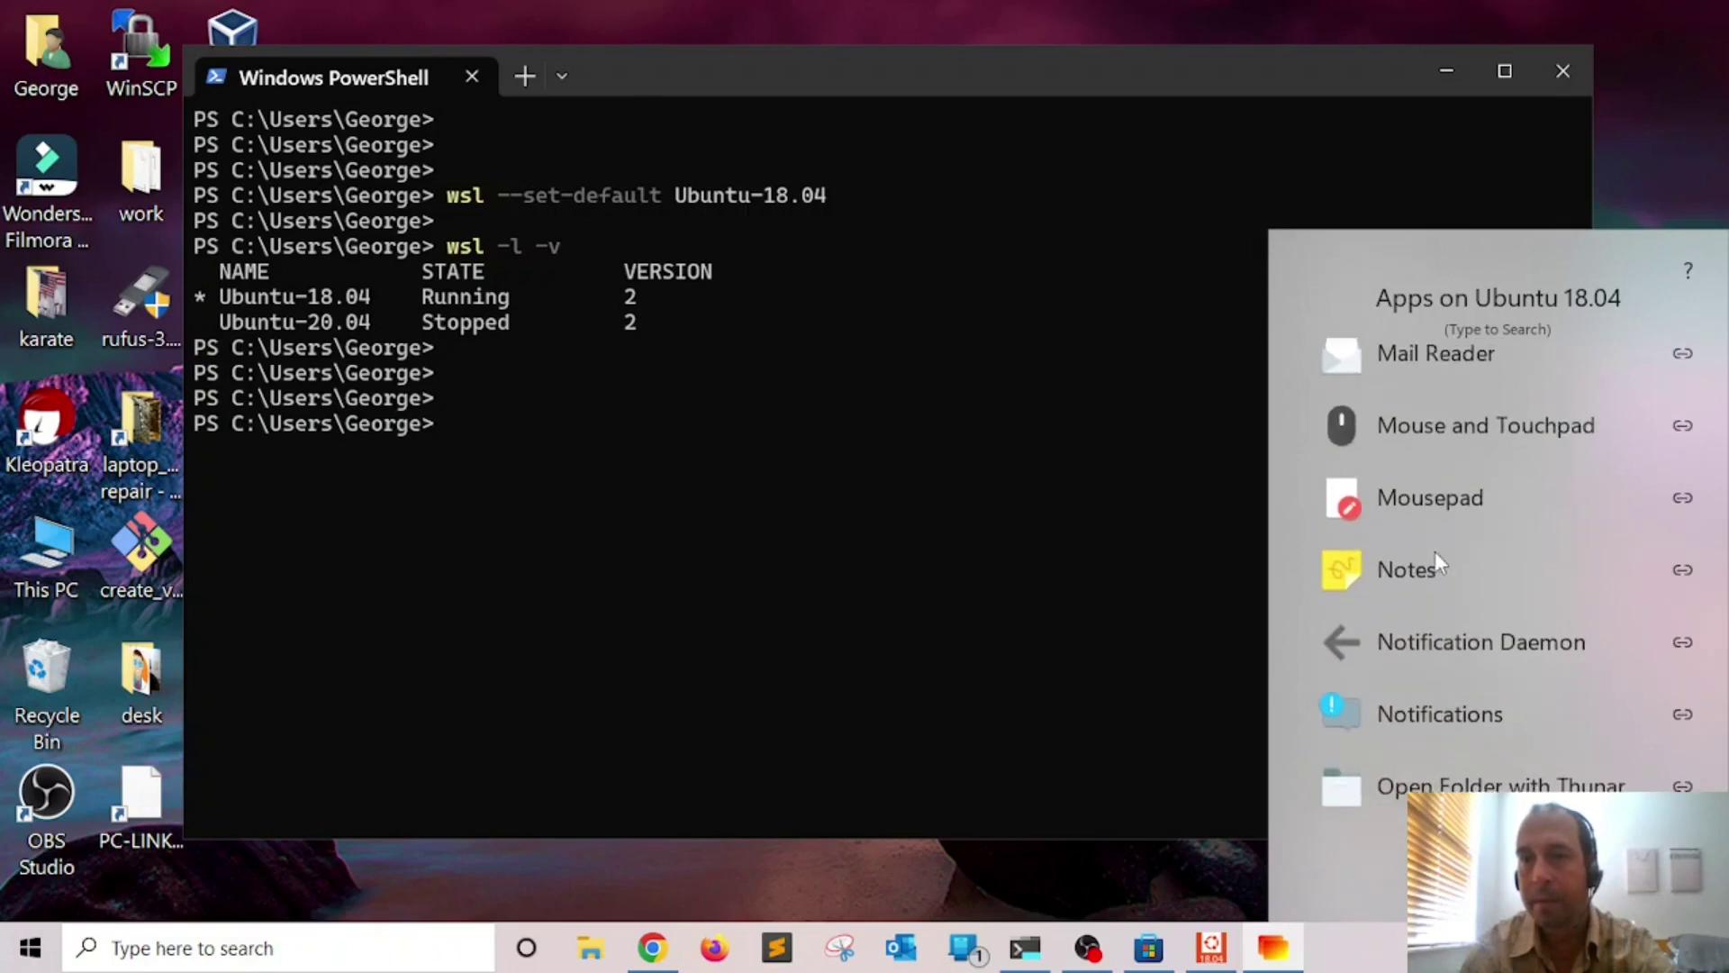
click(1413, 494)
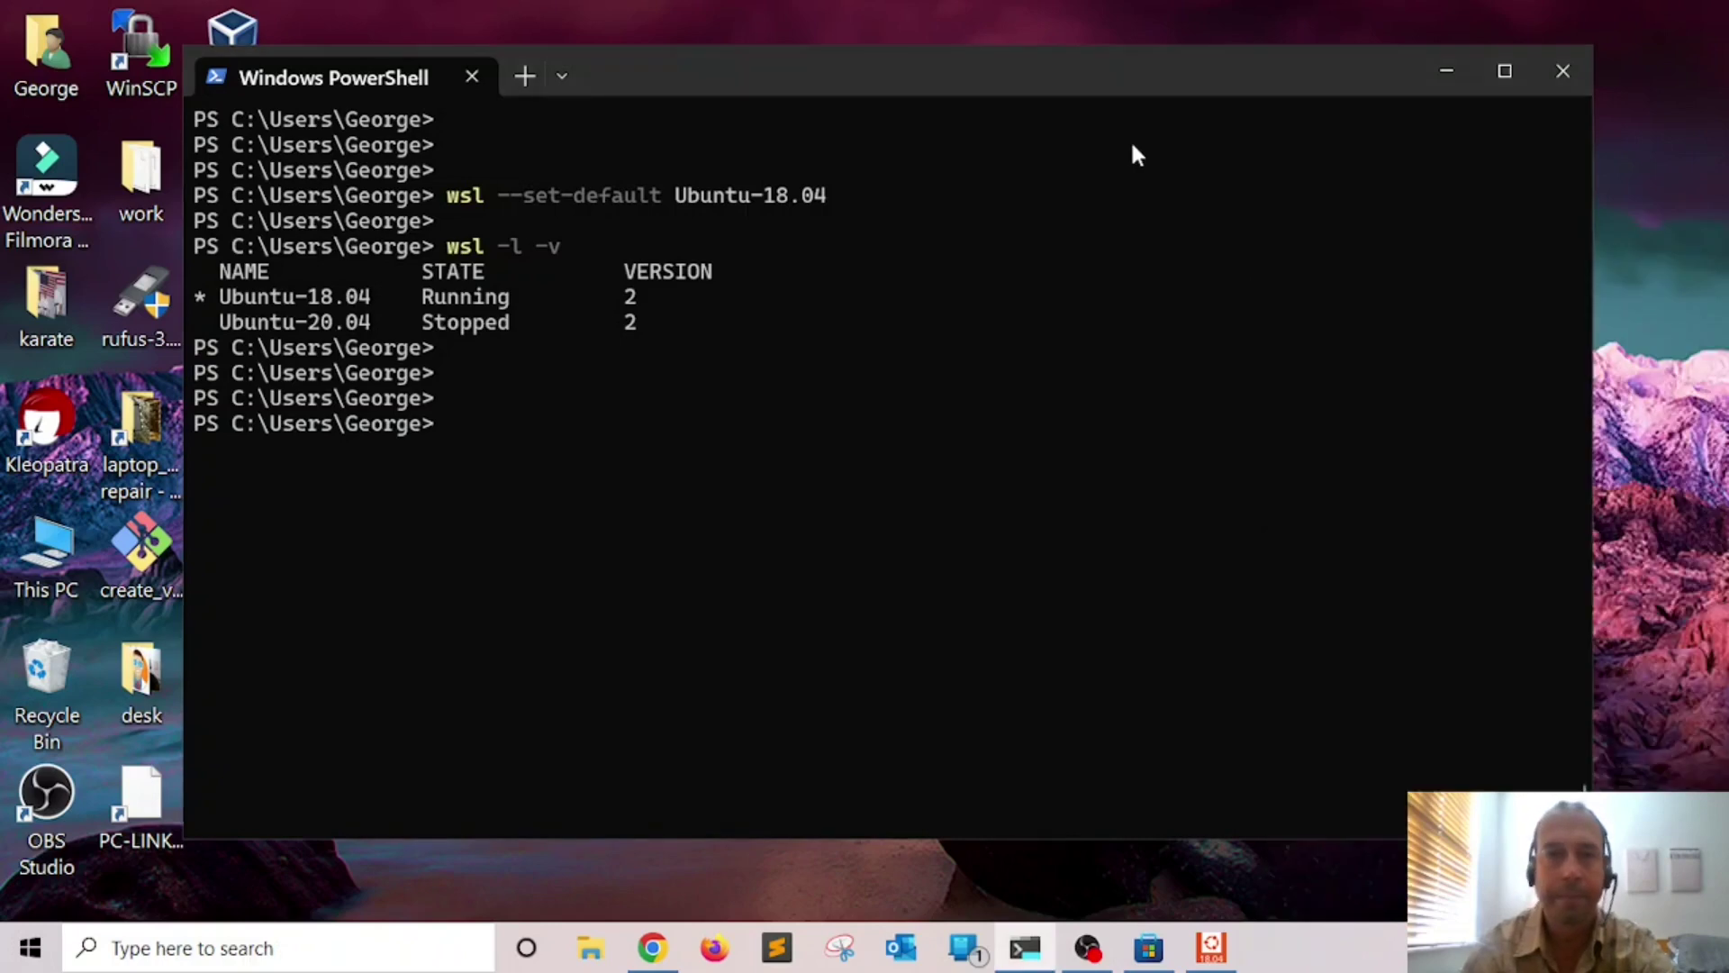
Minimize the PowerShell window, and enlarge and reposition the Mousepad window on the desktop
click(1432, 71)
drag(668, 194, 647, 124)
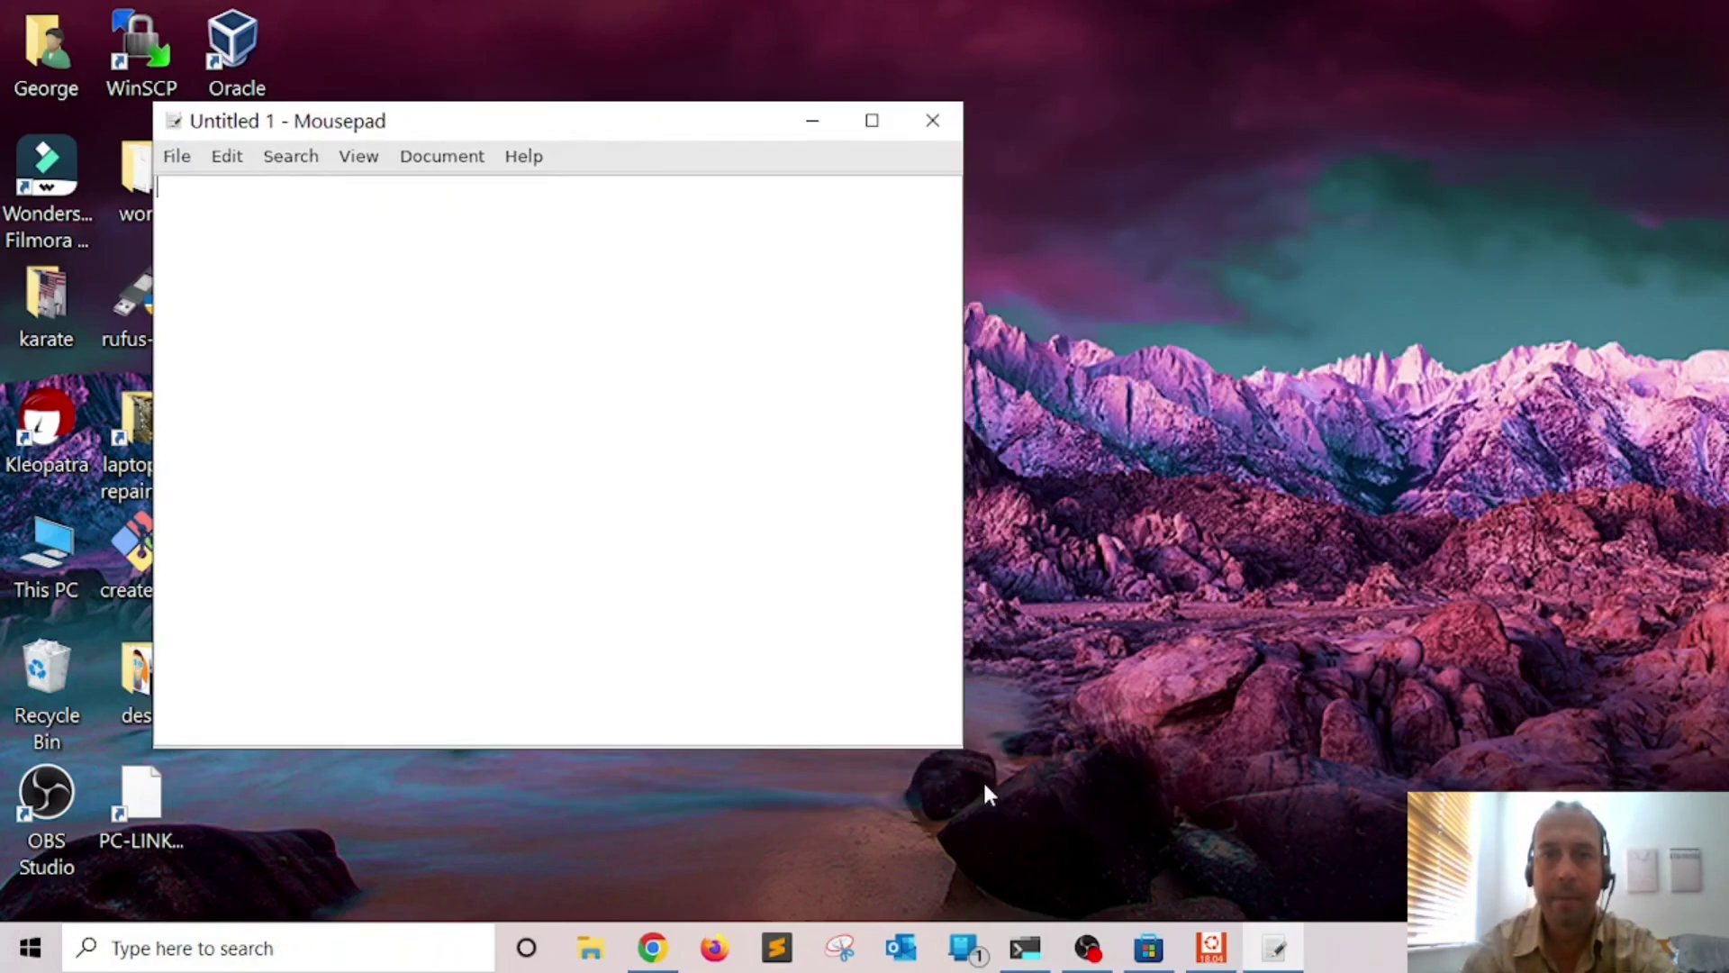
drag(960, 749, 1351, 820)
drag(775, 127, 829, 107)
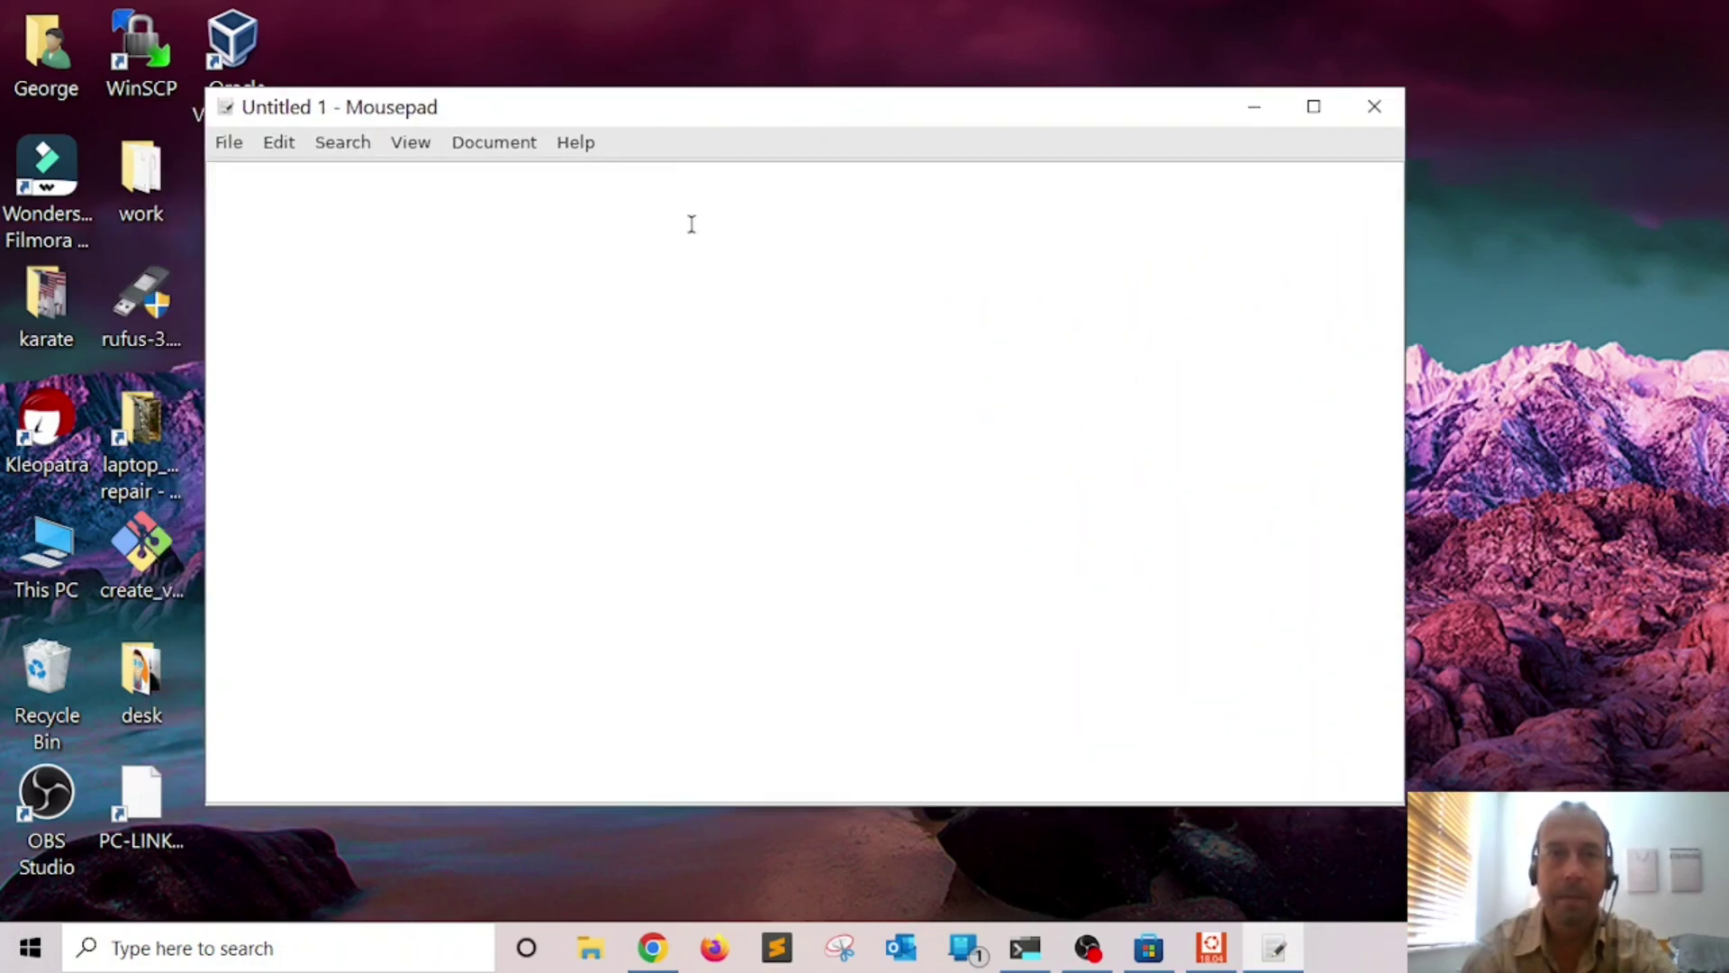
Enter a line of random sample text in Mousepad and close the editor
text(adflkajdflkajdfklajdfaskldjfas)
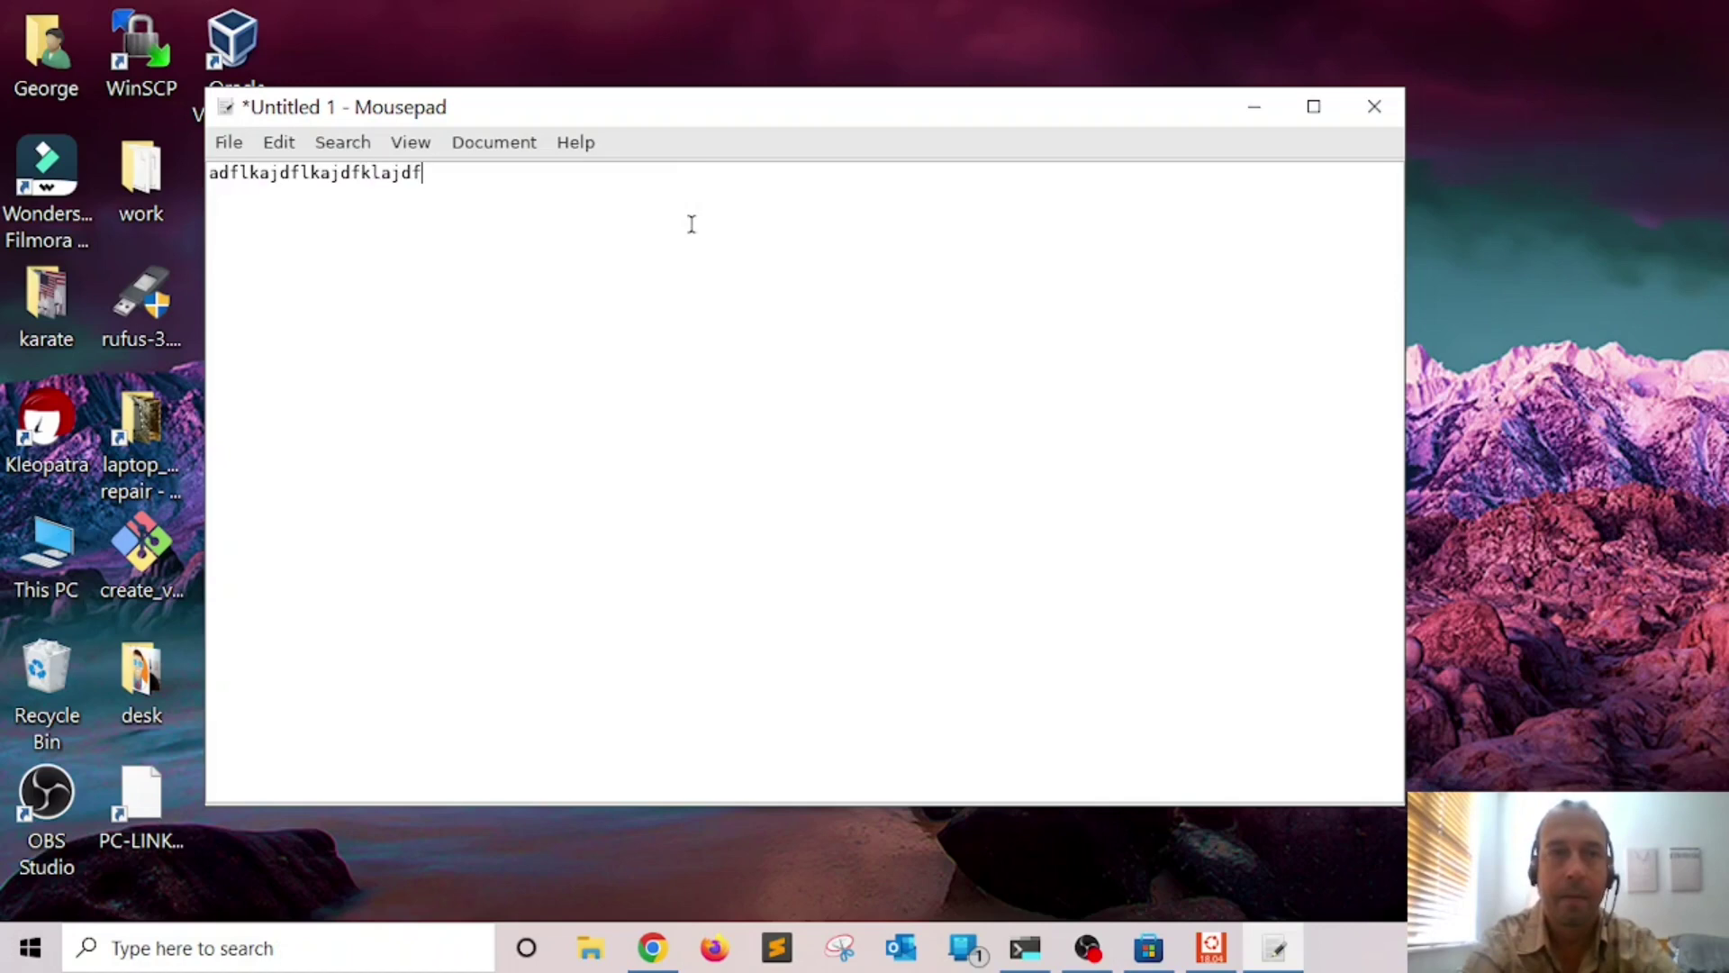
click(1375, 106)
click(544, 516)
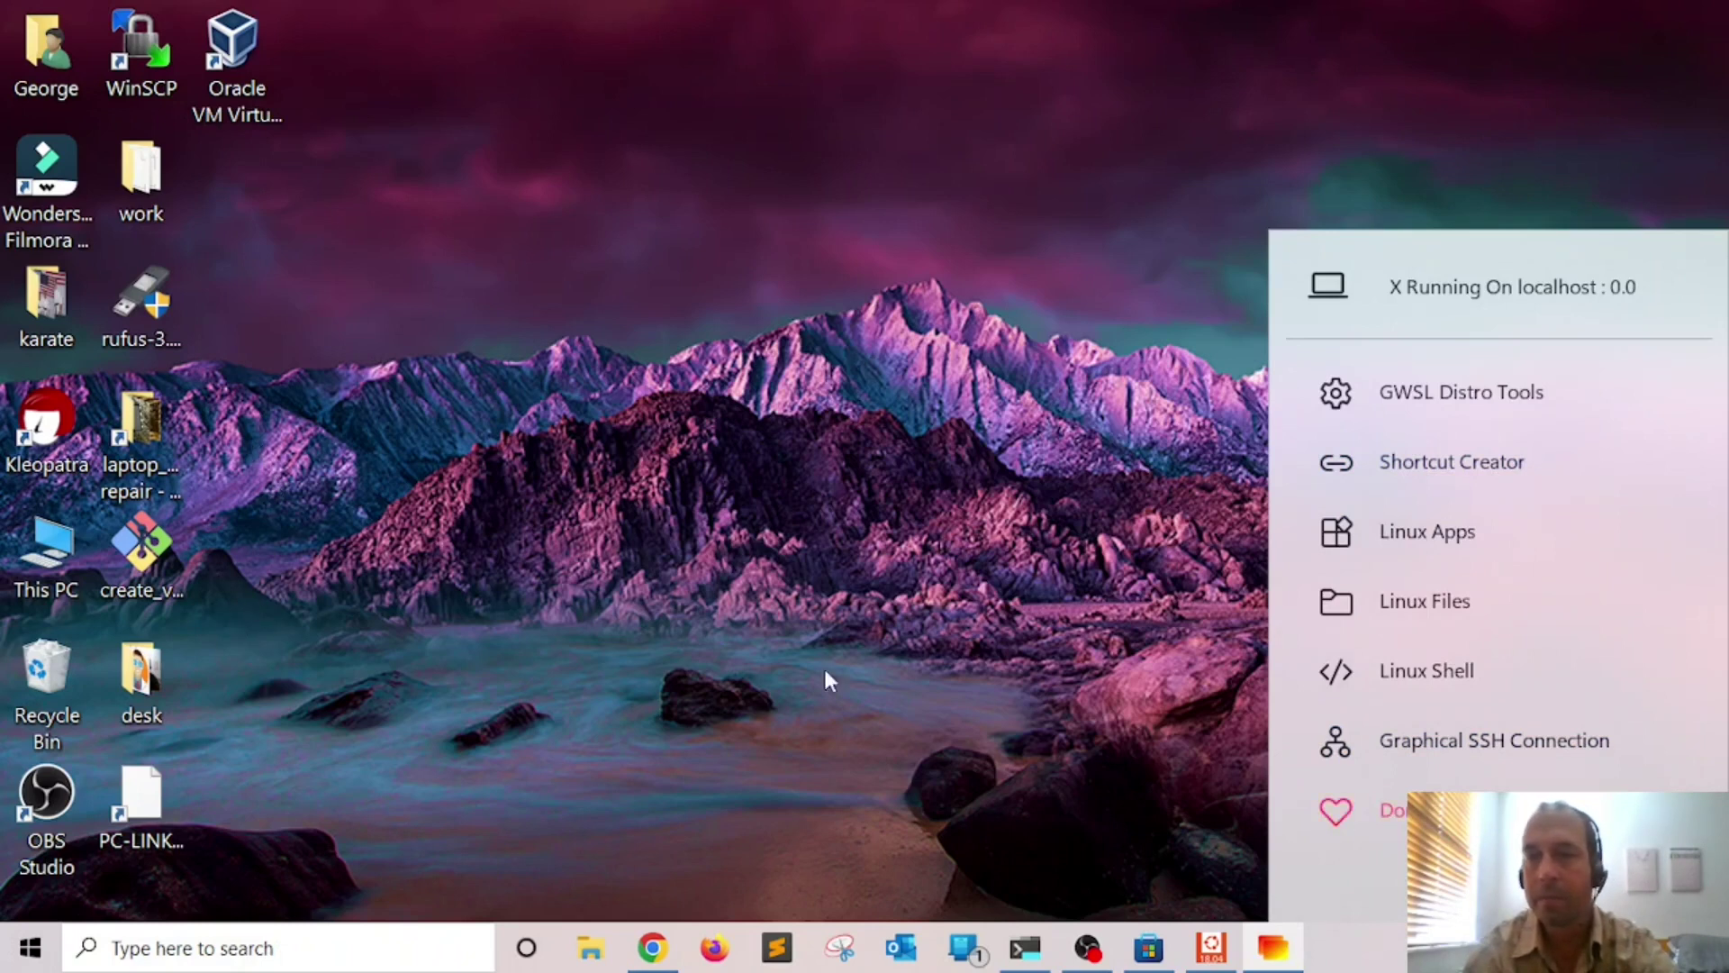
Check in the Windows taskbar settings whether the GWSL_service.exe icon is set to appear in the notification area, and close Settings
right_click(1340, 950)
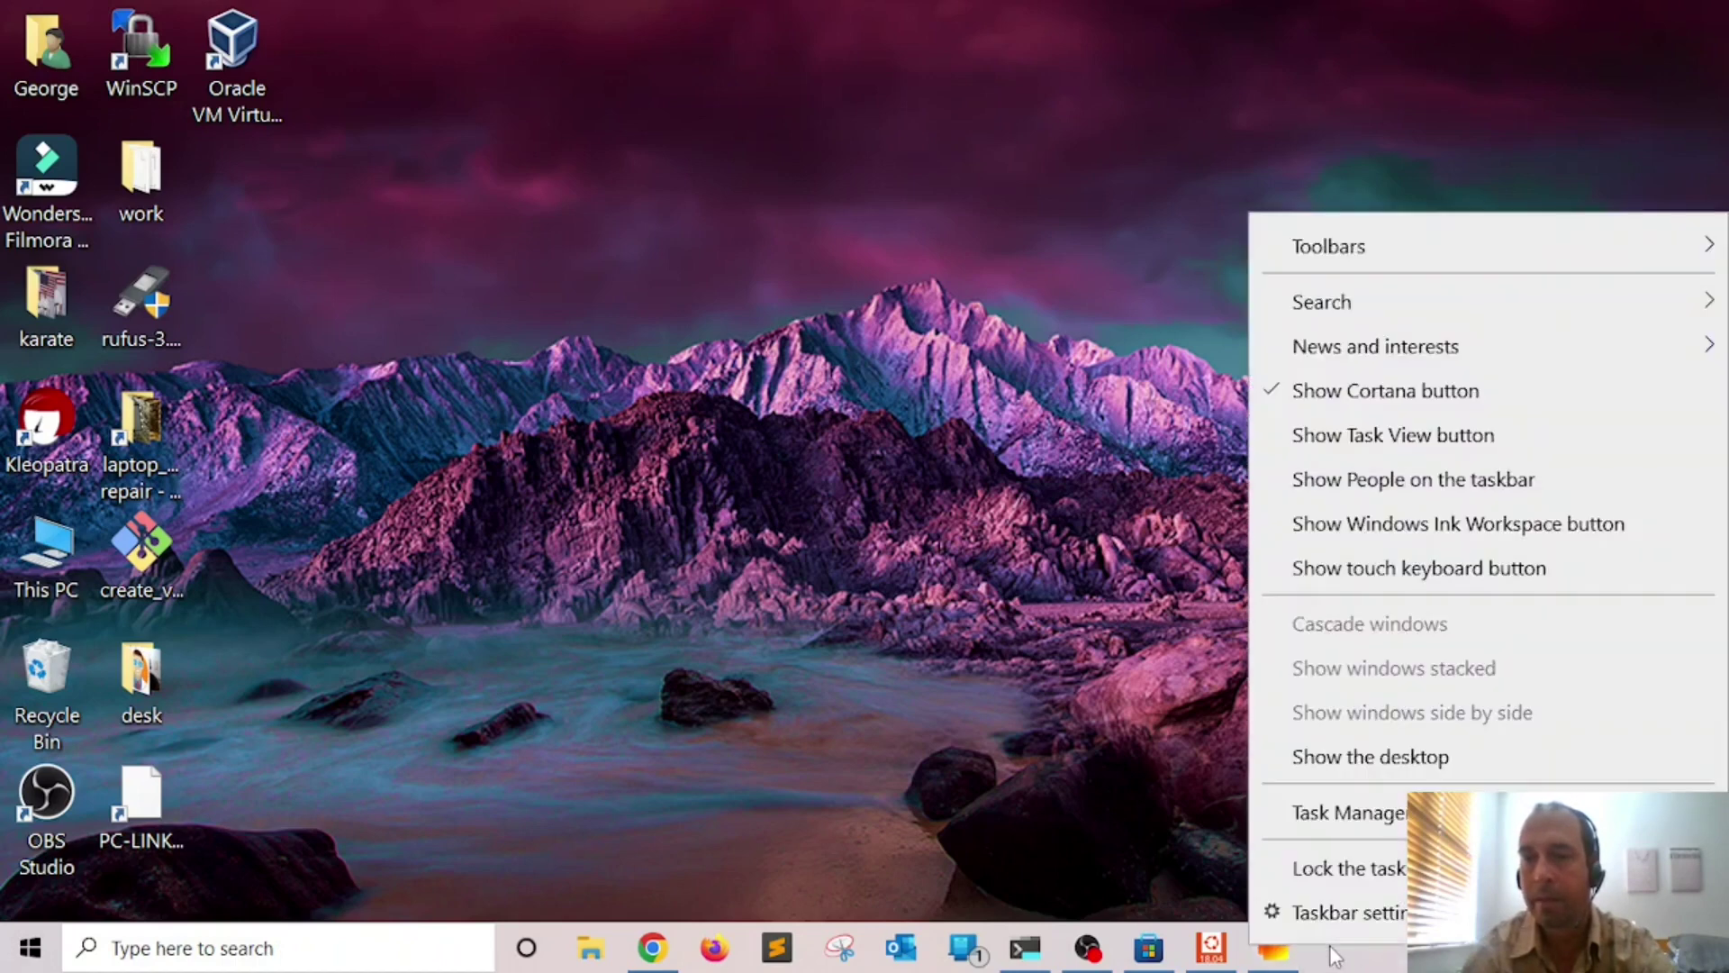
click(1382, 913)
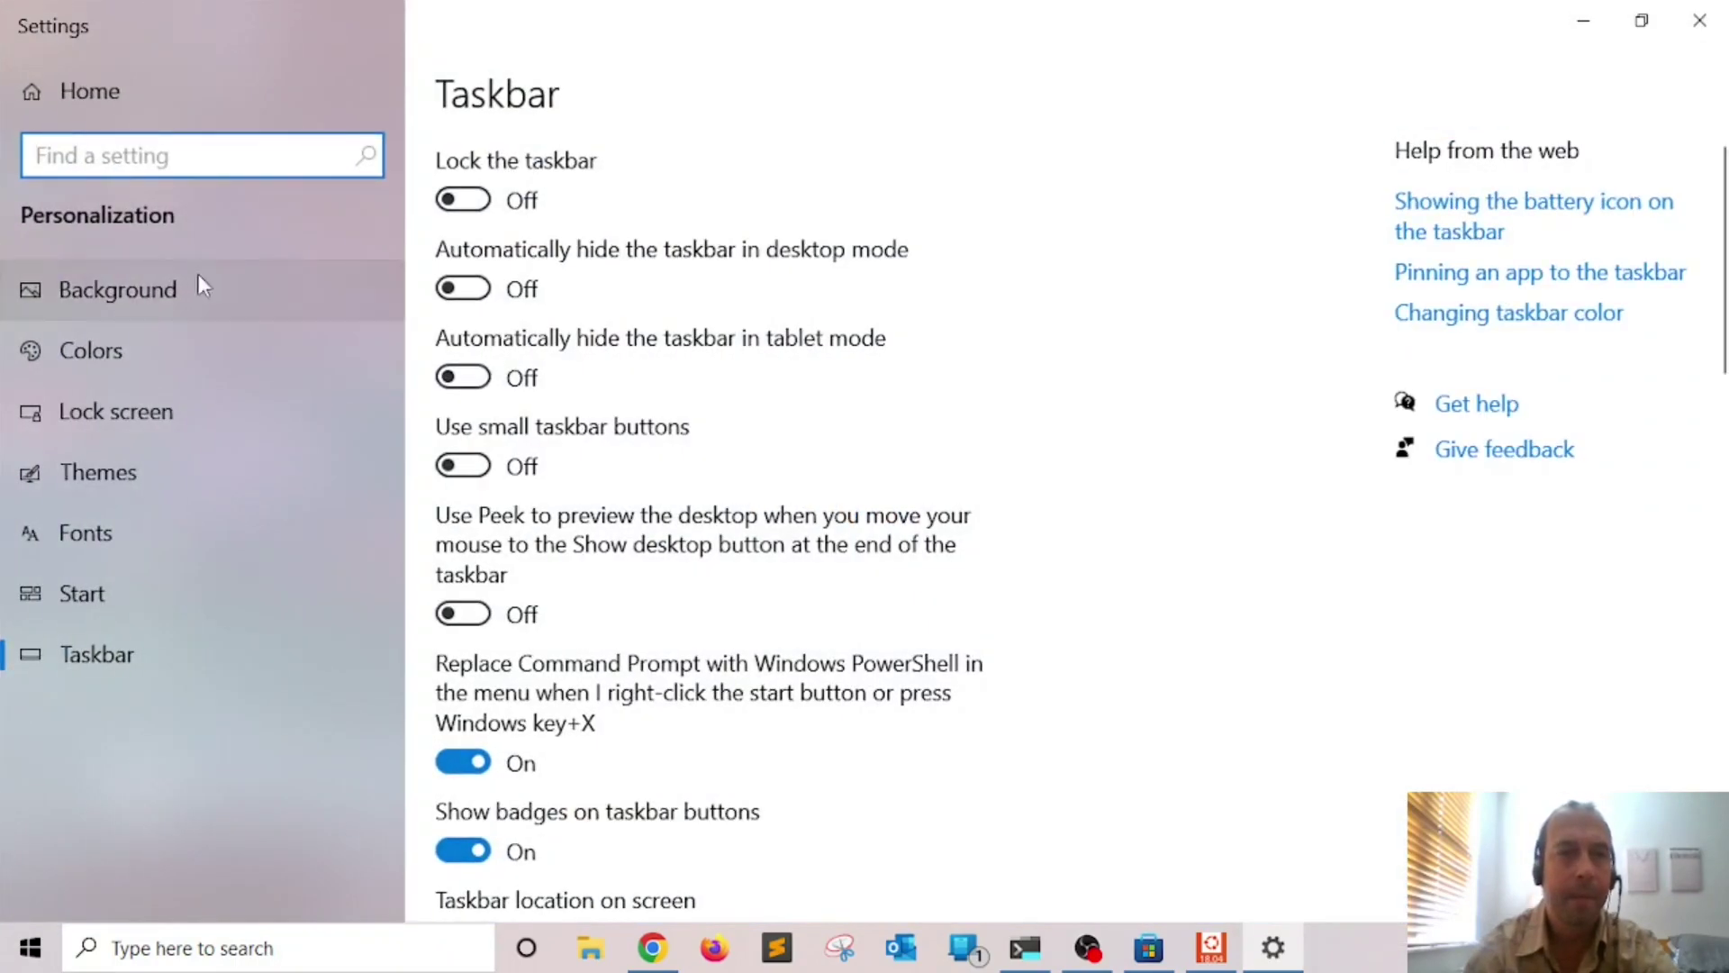
scroll(865, 424, down, 5)
scroll(864, 424, down, 3)
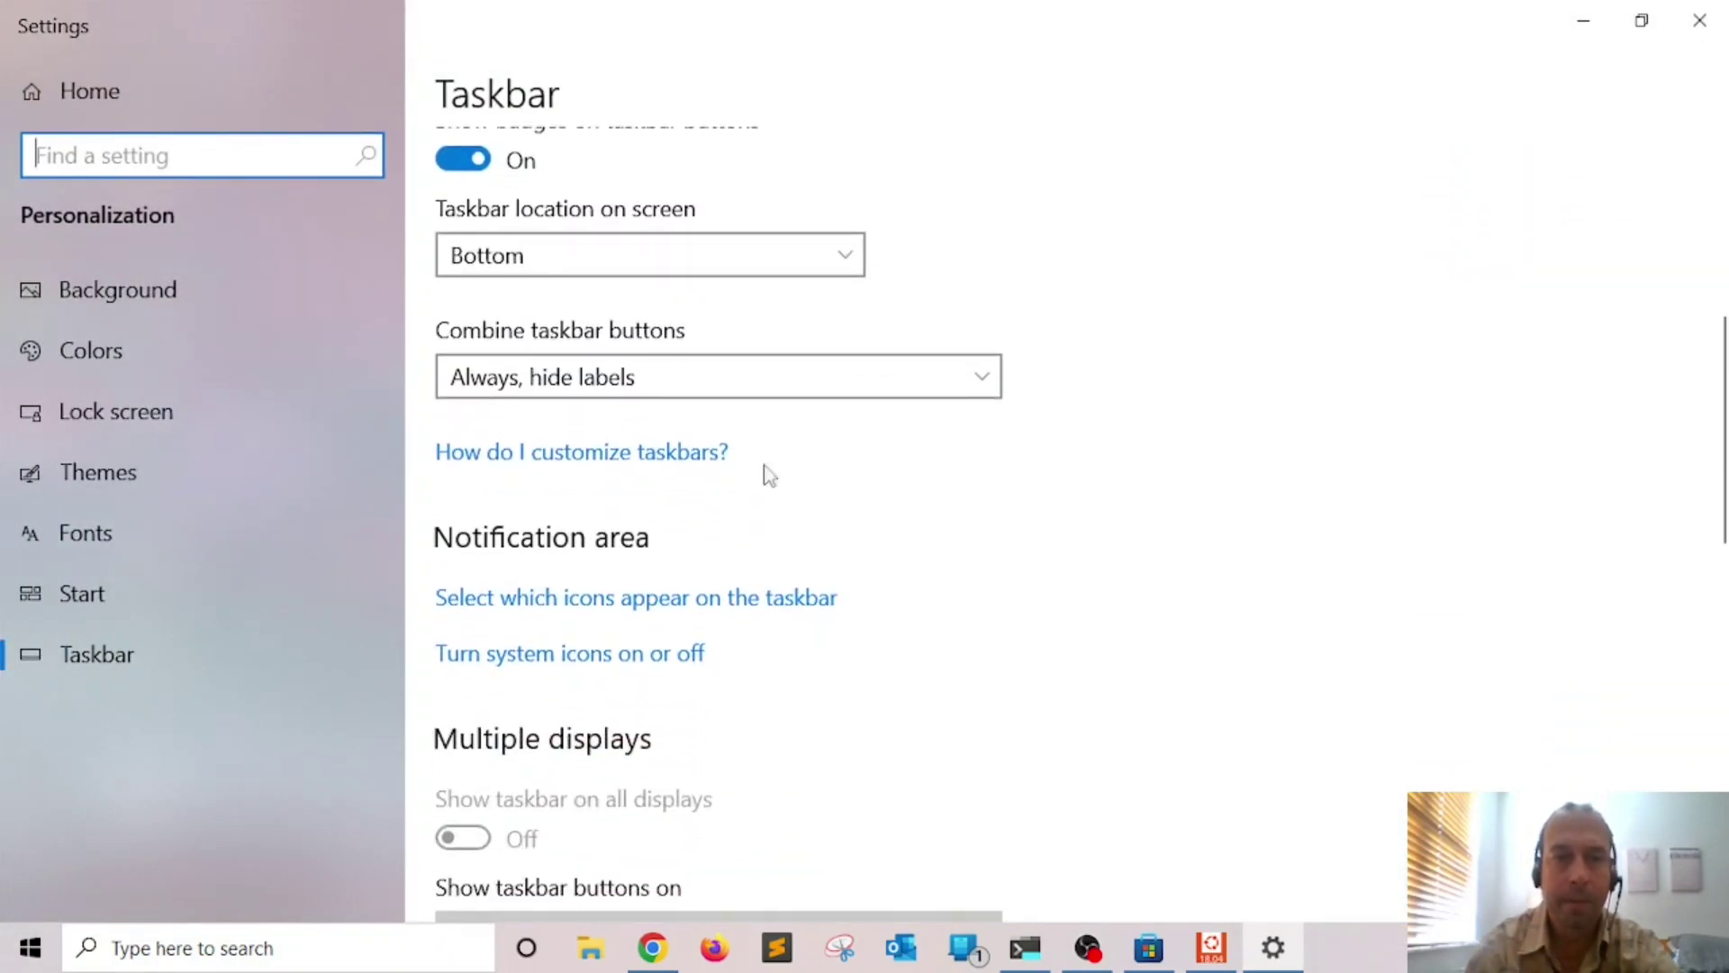
click(526, 602)
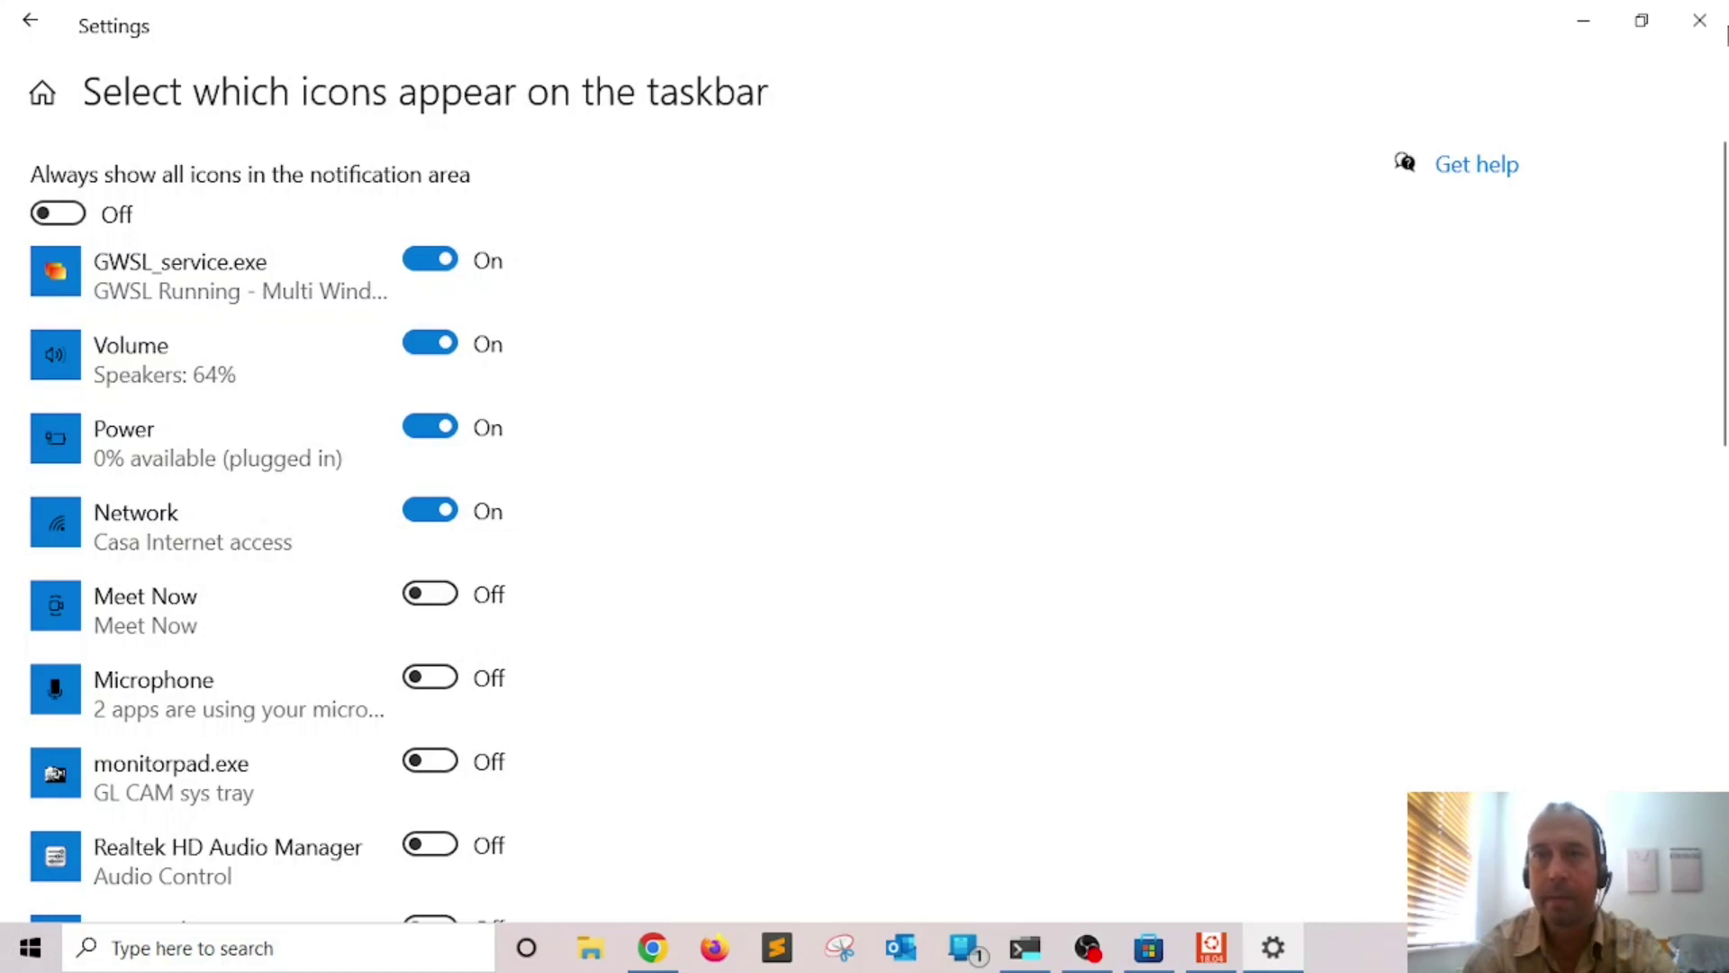
click(1700, 20)
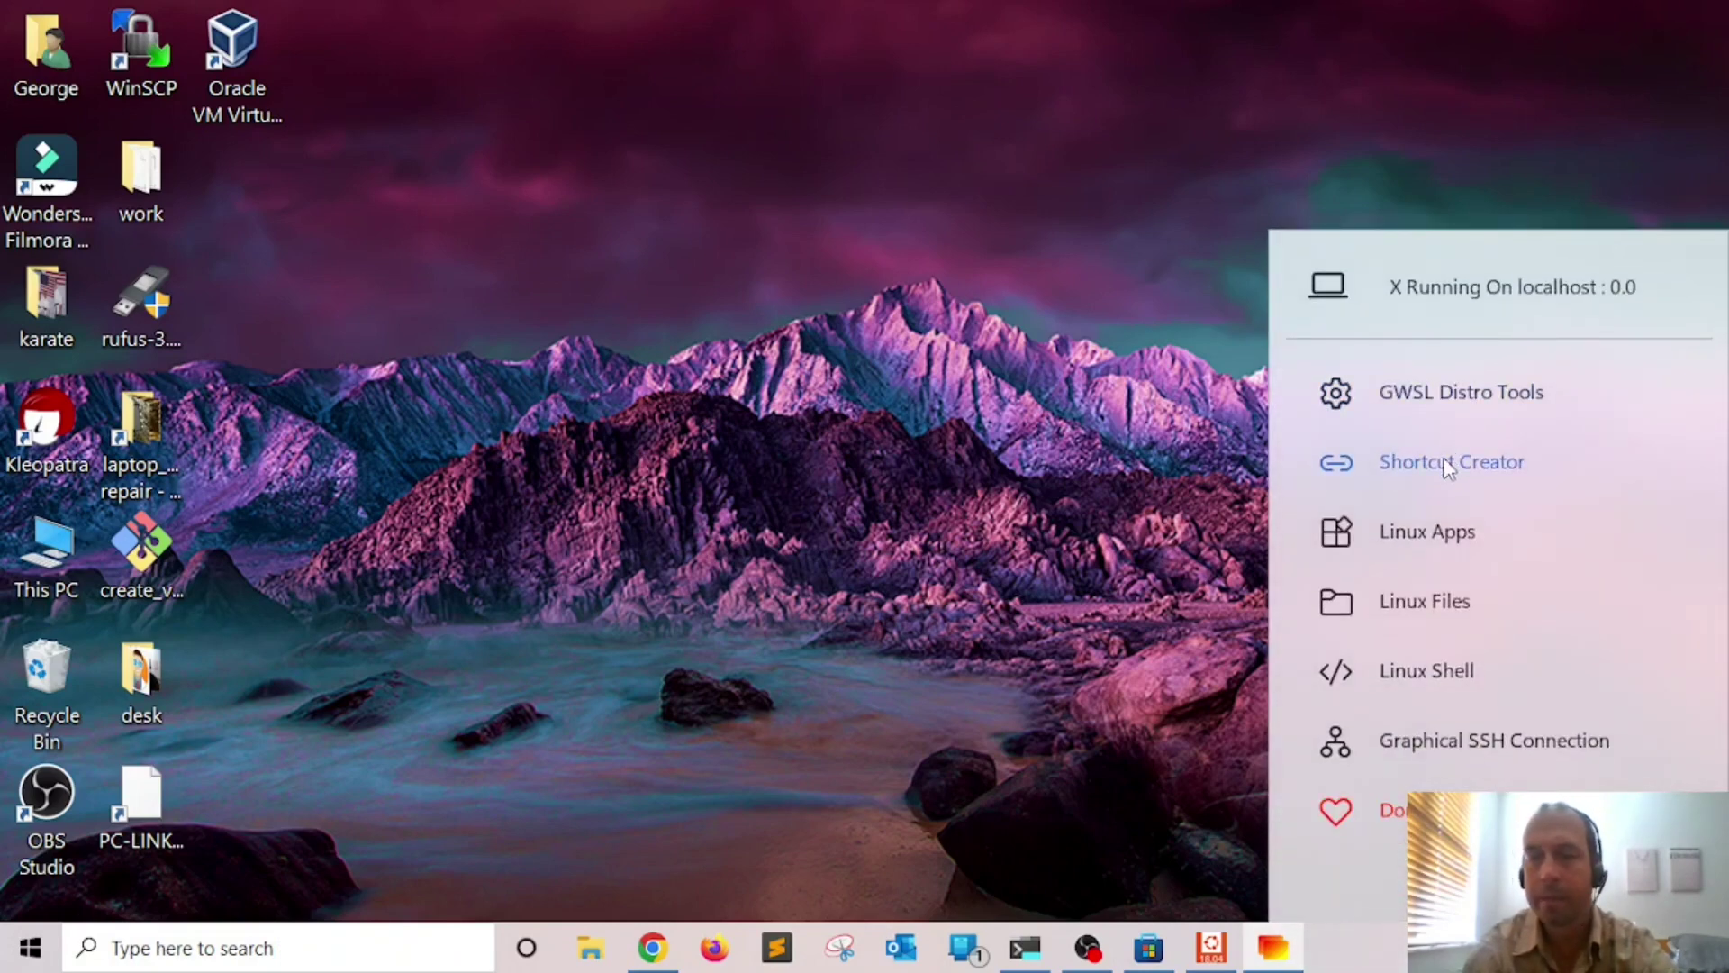
Open GWSL's Shortcut Creator and label the new Start menu shortcut xubuntu 18.04
click(1225, 954)
drag(900, 44, 876, 36)
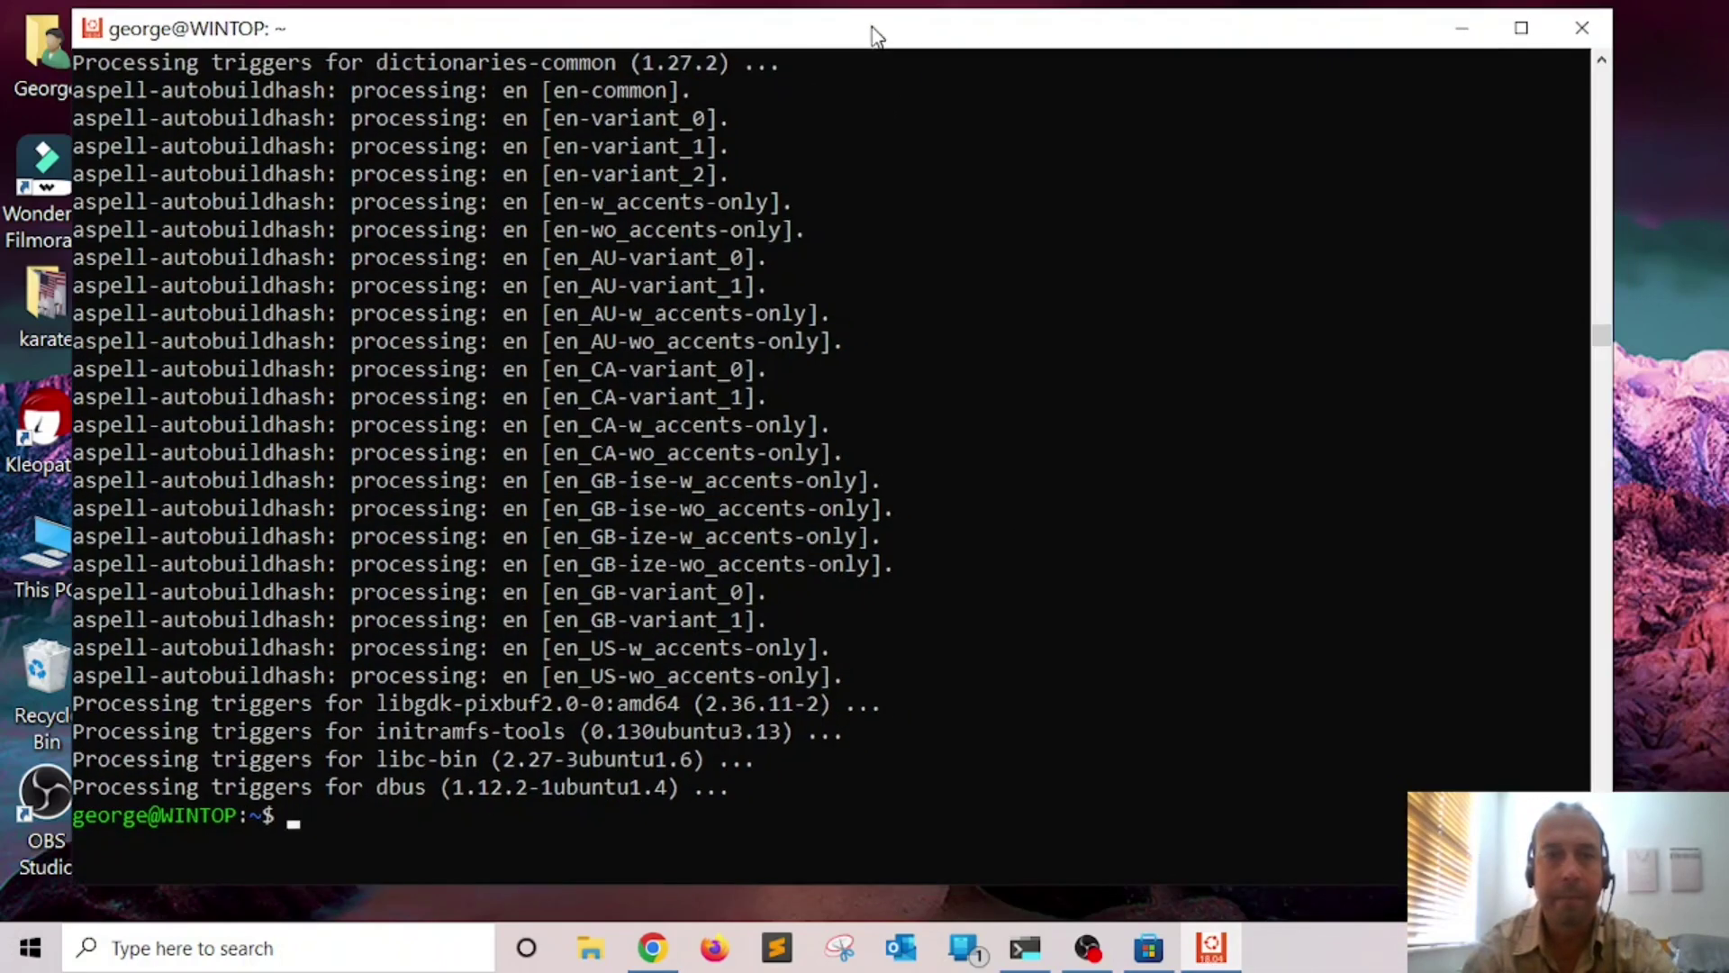
click(1452, 462)
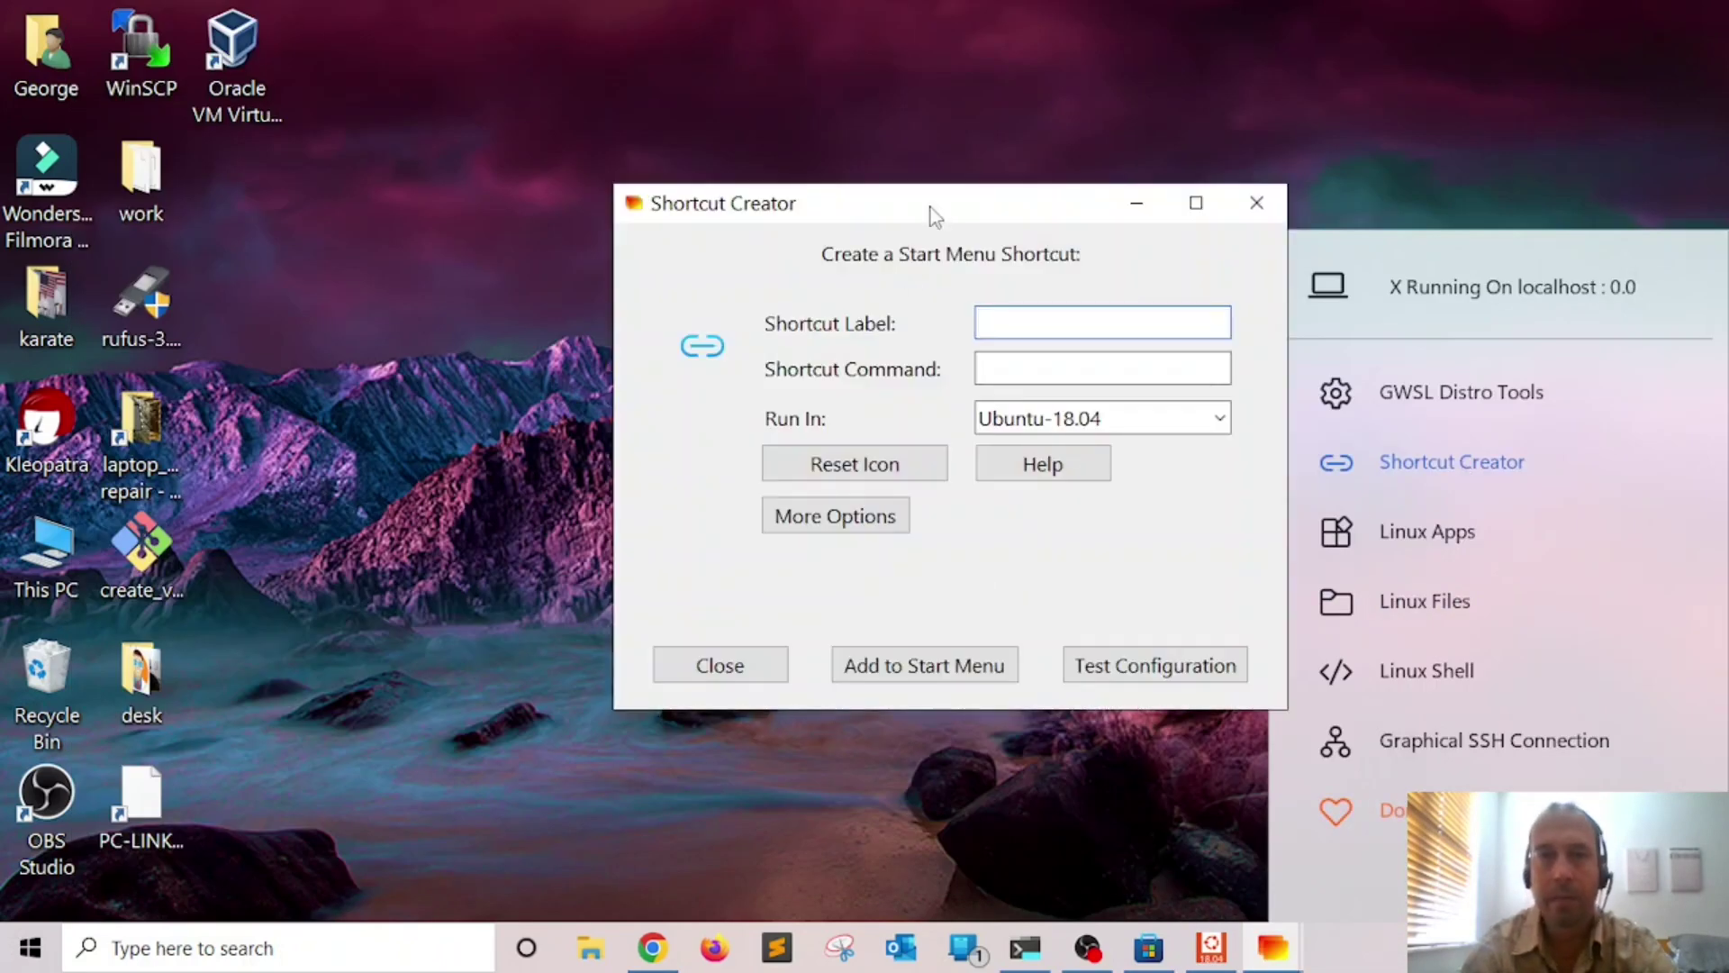
drag(728, 137, 674, 100)
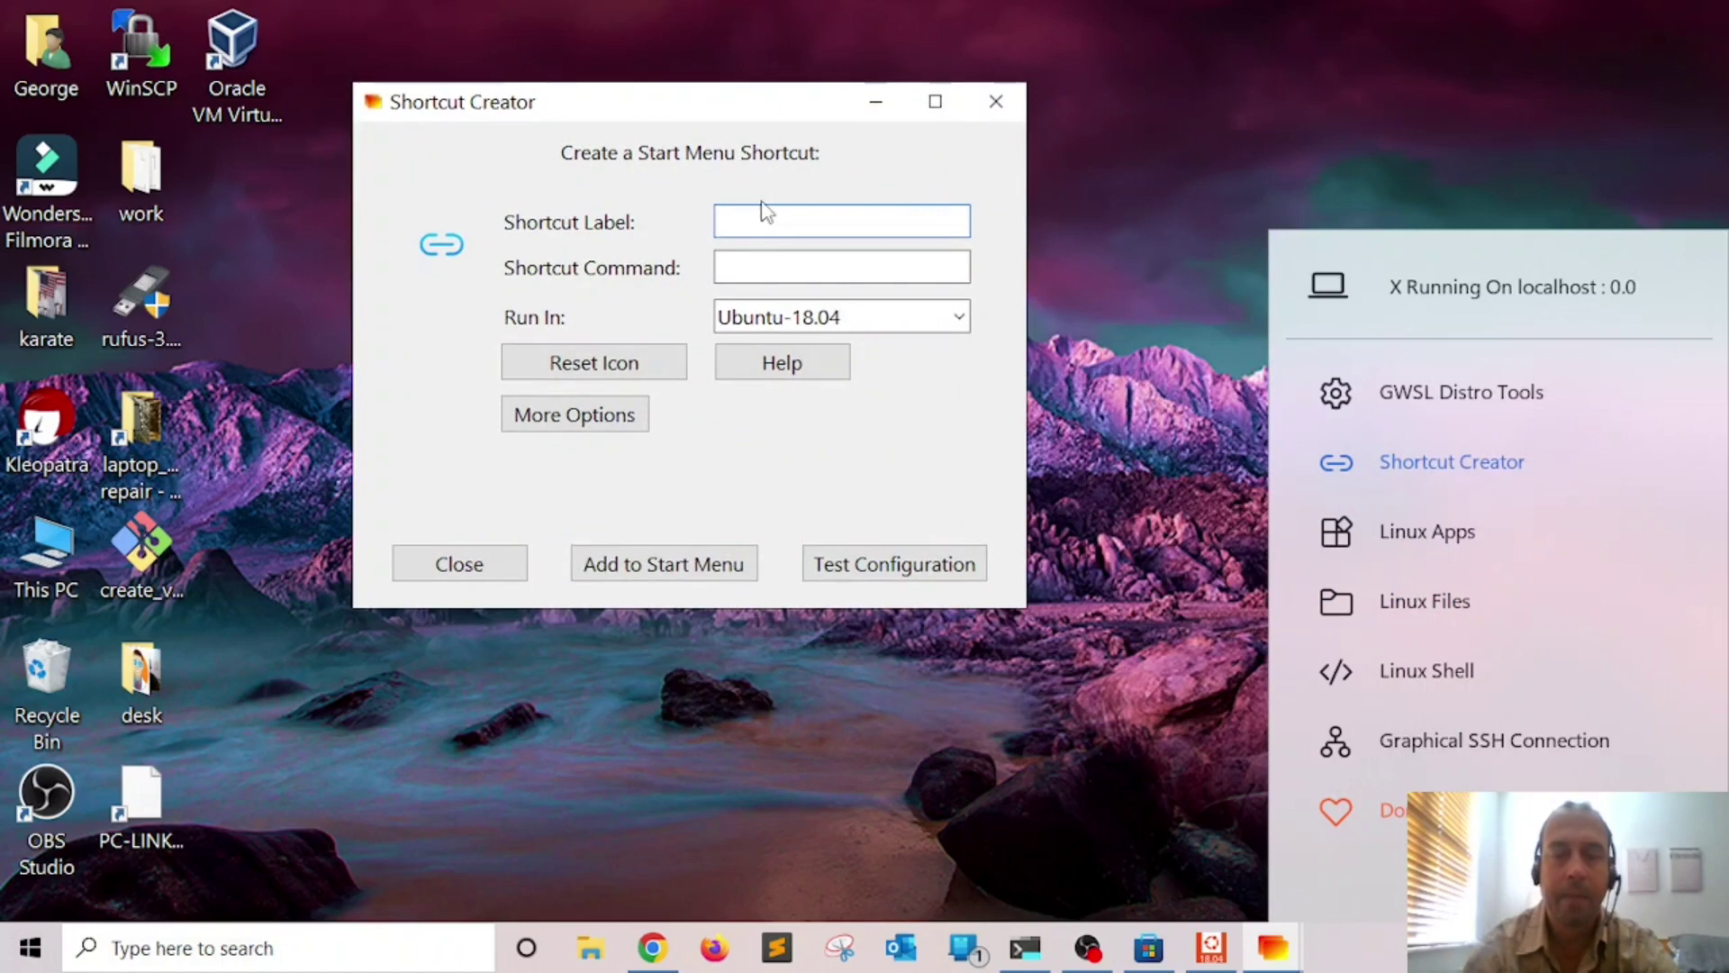
text(d)
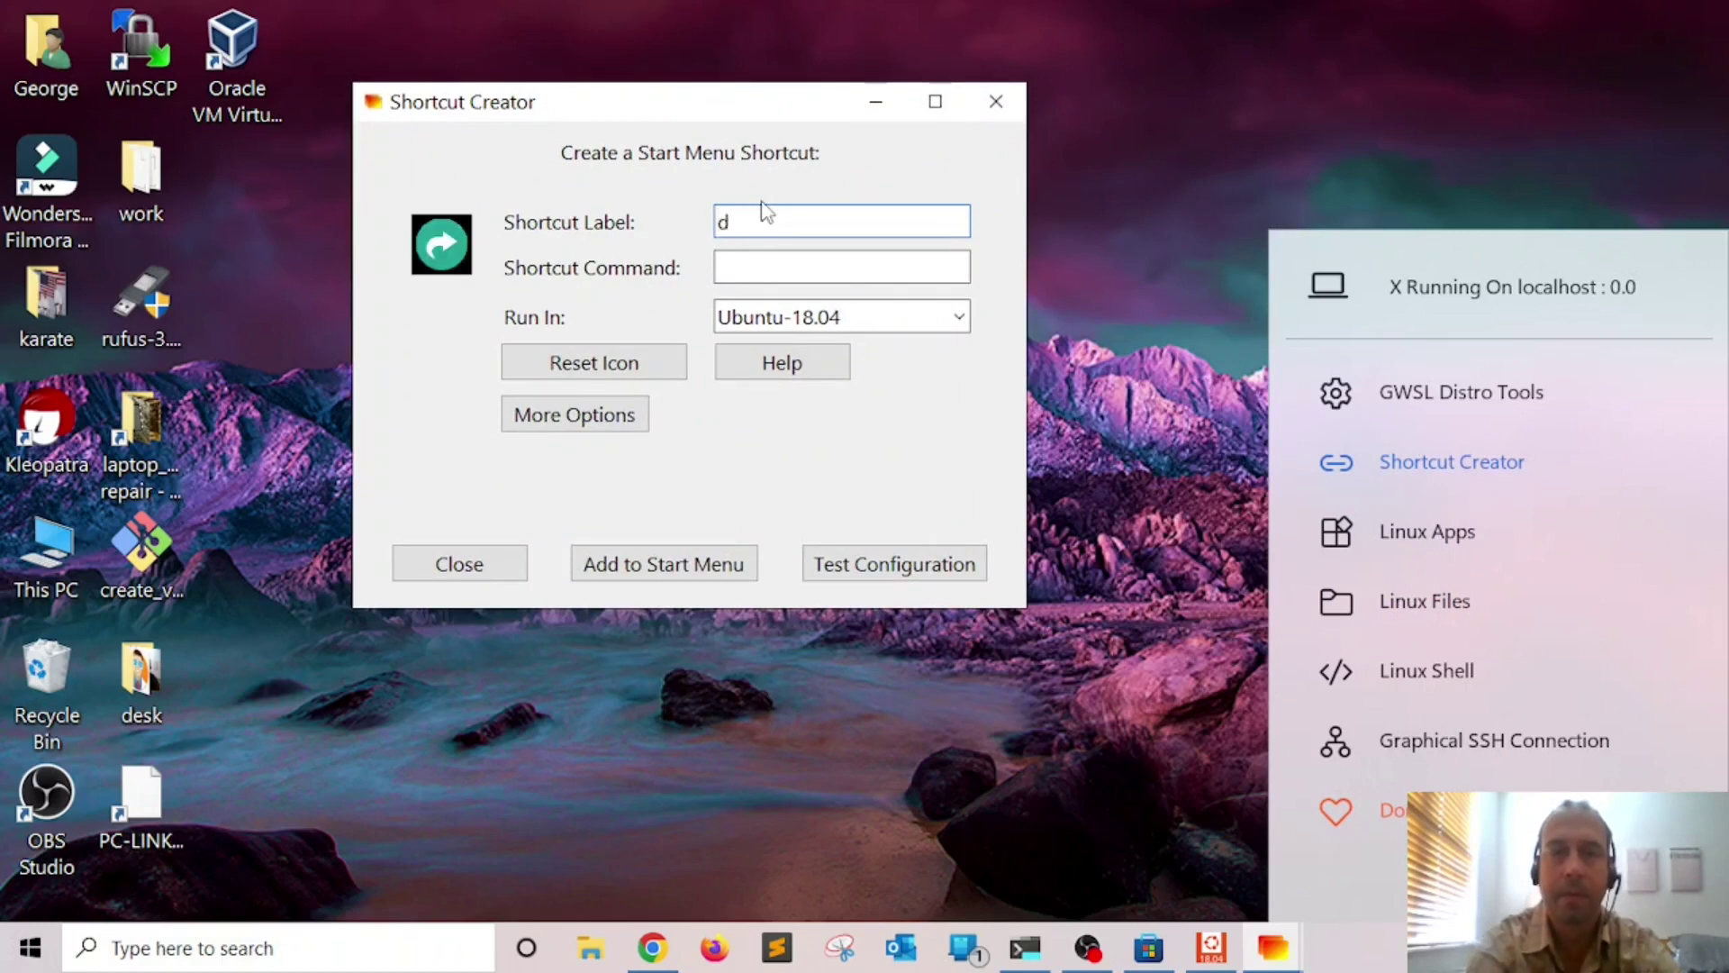
text(xxubuntu 18.04)
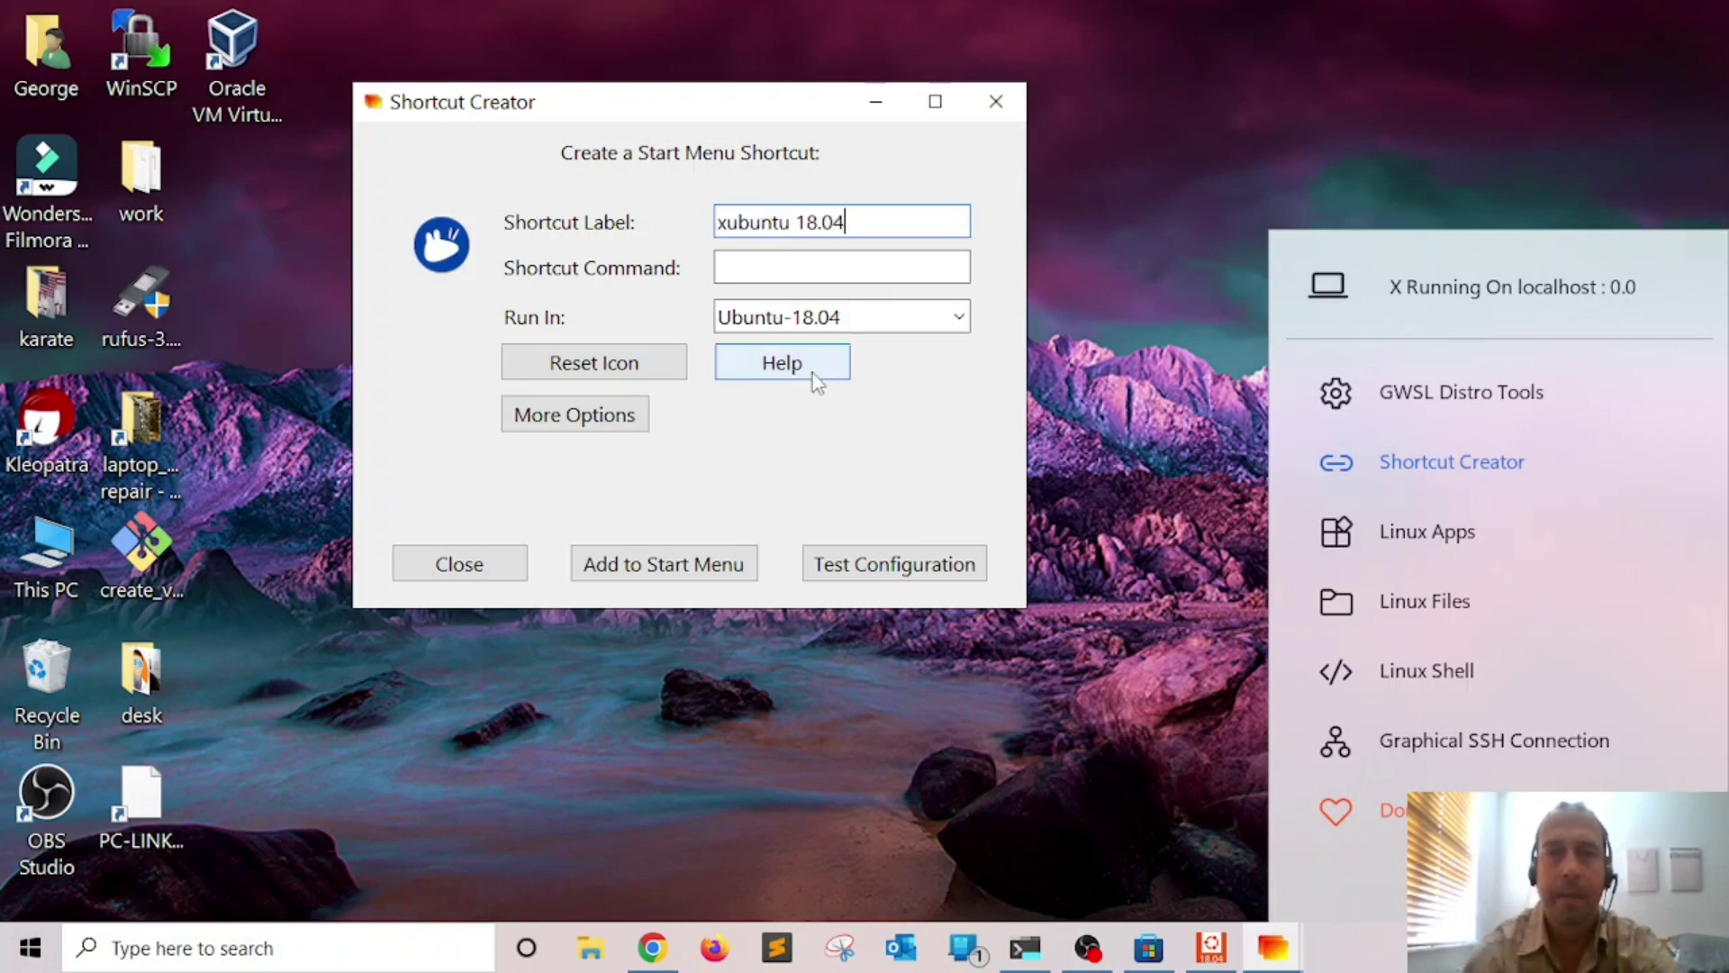
Set the shortcut to run in Ubuntu-18.04 and expand its additional options
click(858, 326)
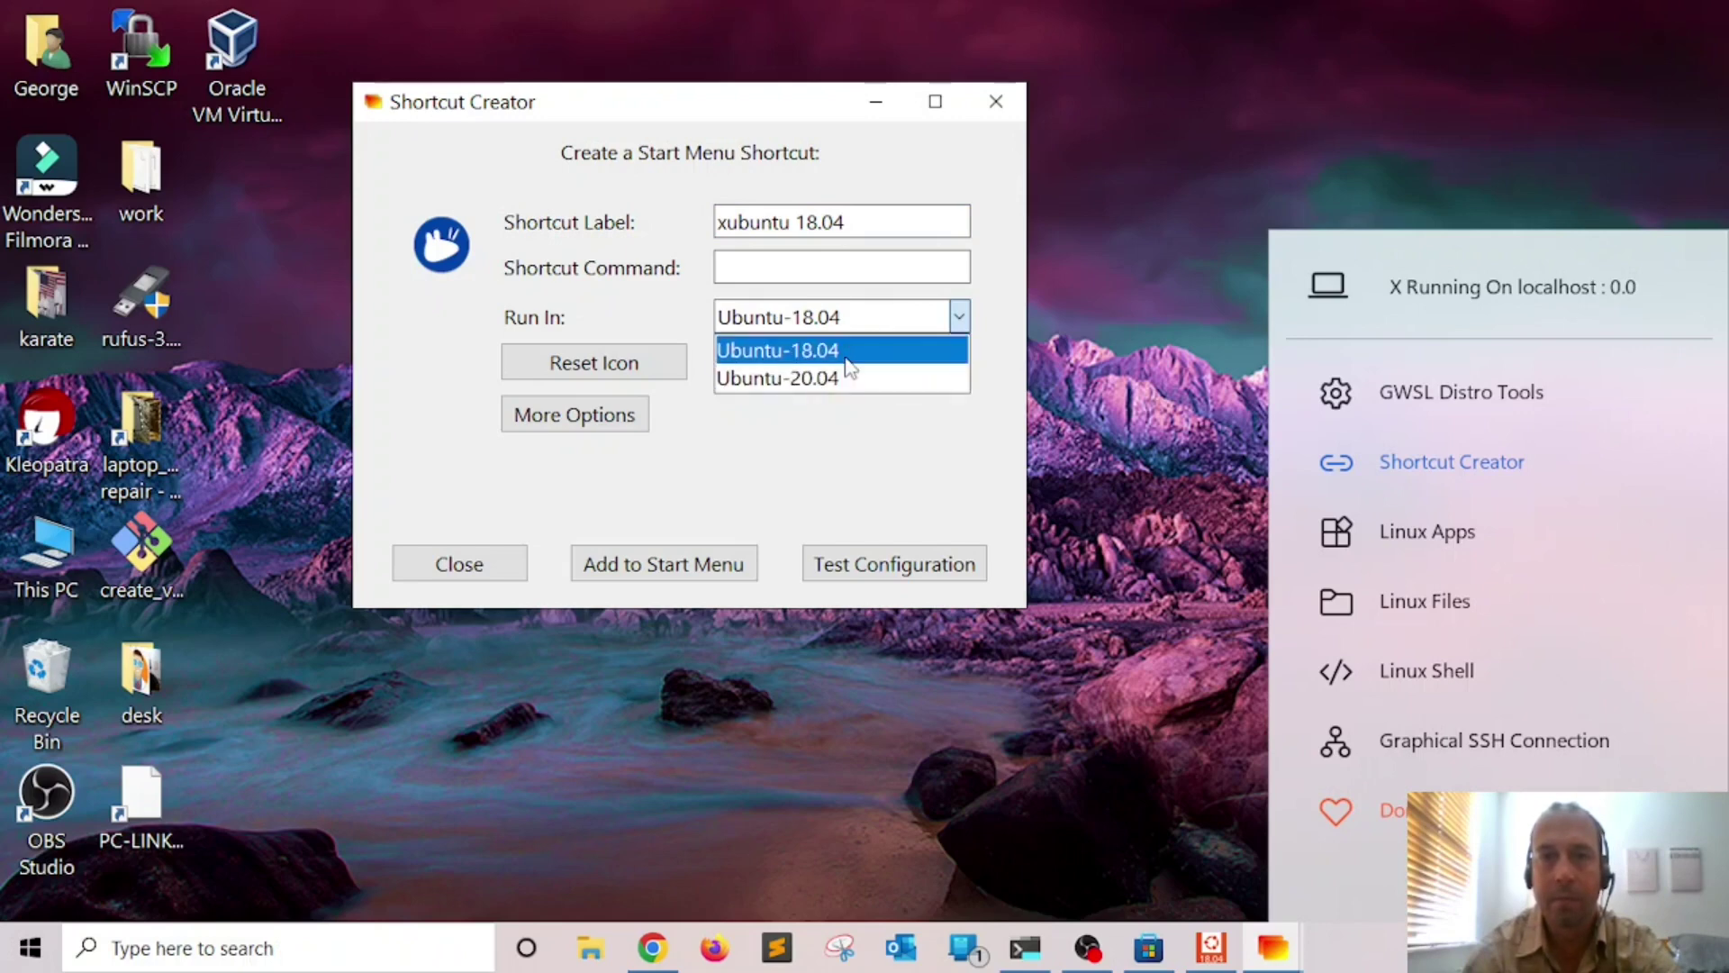
click(851, 351)
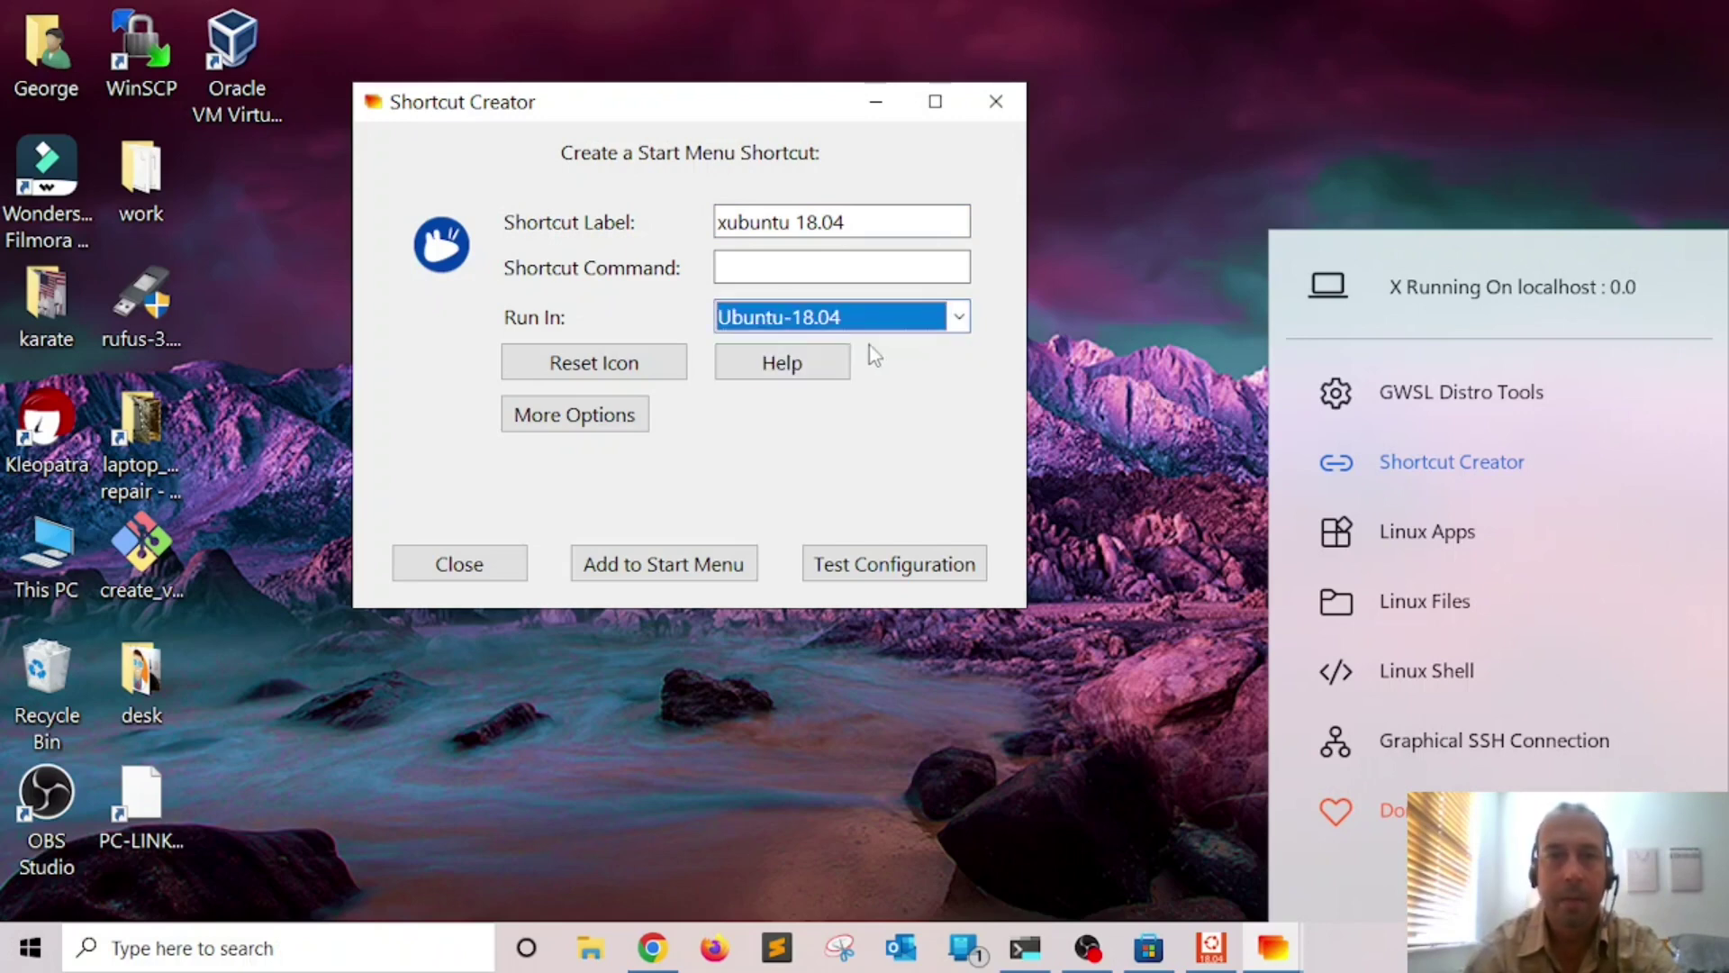
click(568, 416)
drag(744, 115, 634, 35)
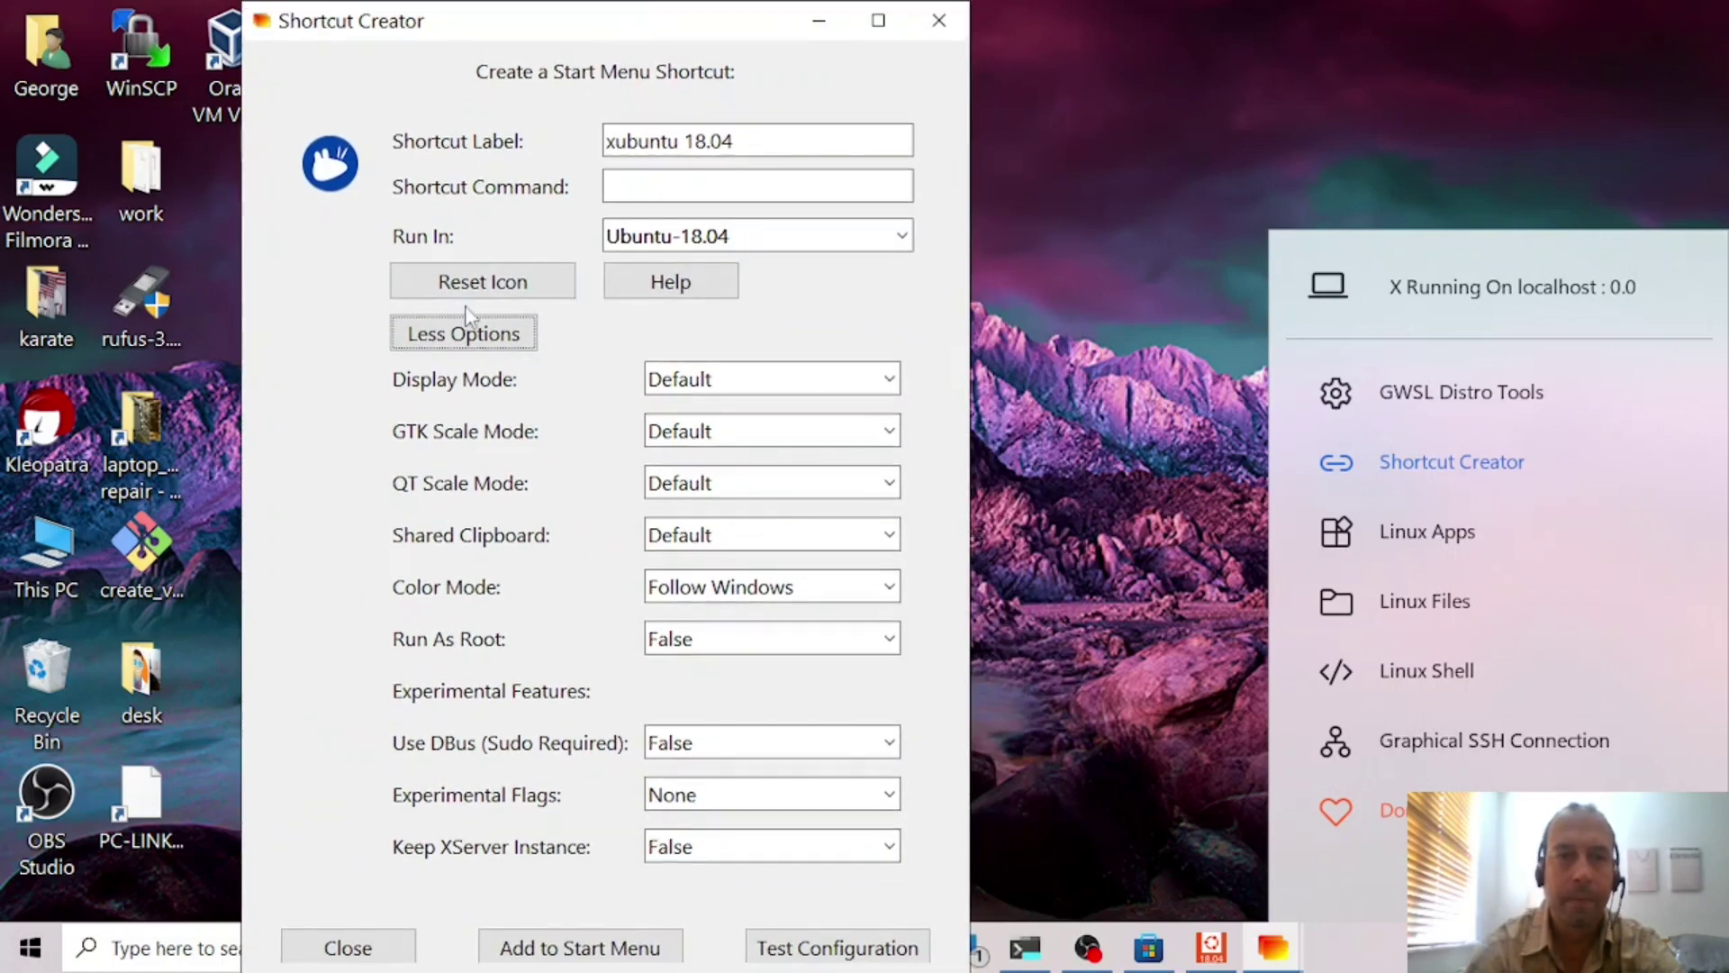
Set the shortcut's display mode to Single Window and shared clipboard to Enabled, and close the Shortcut Creator without adding the shortcut
click(729, 394)
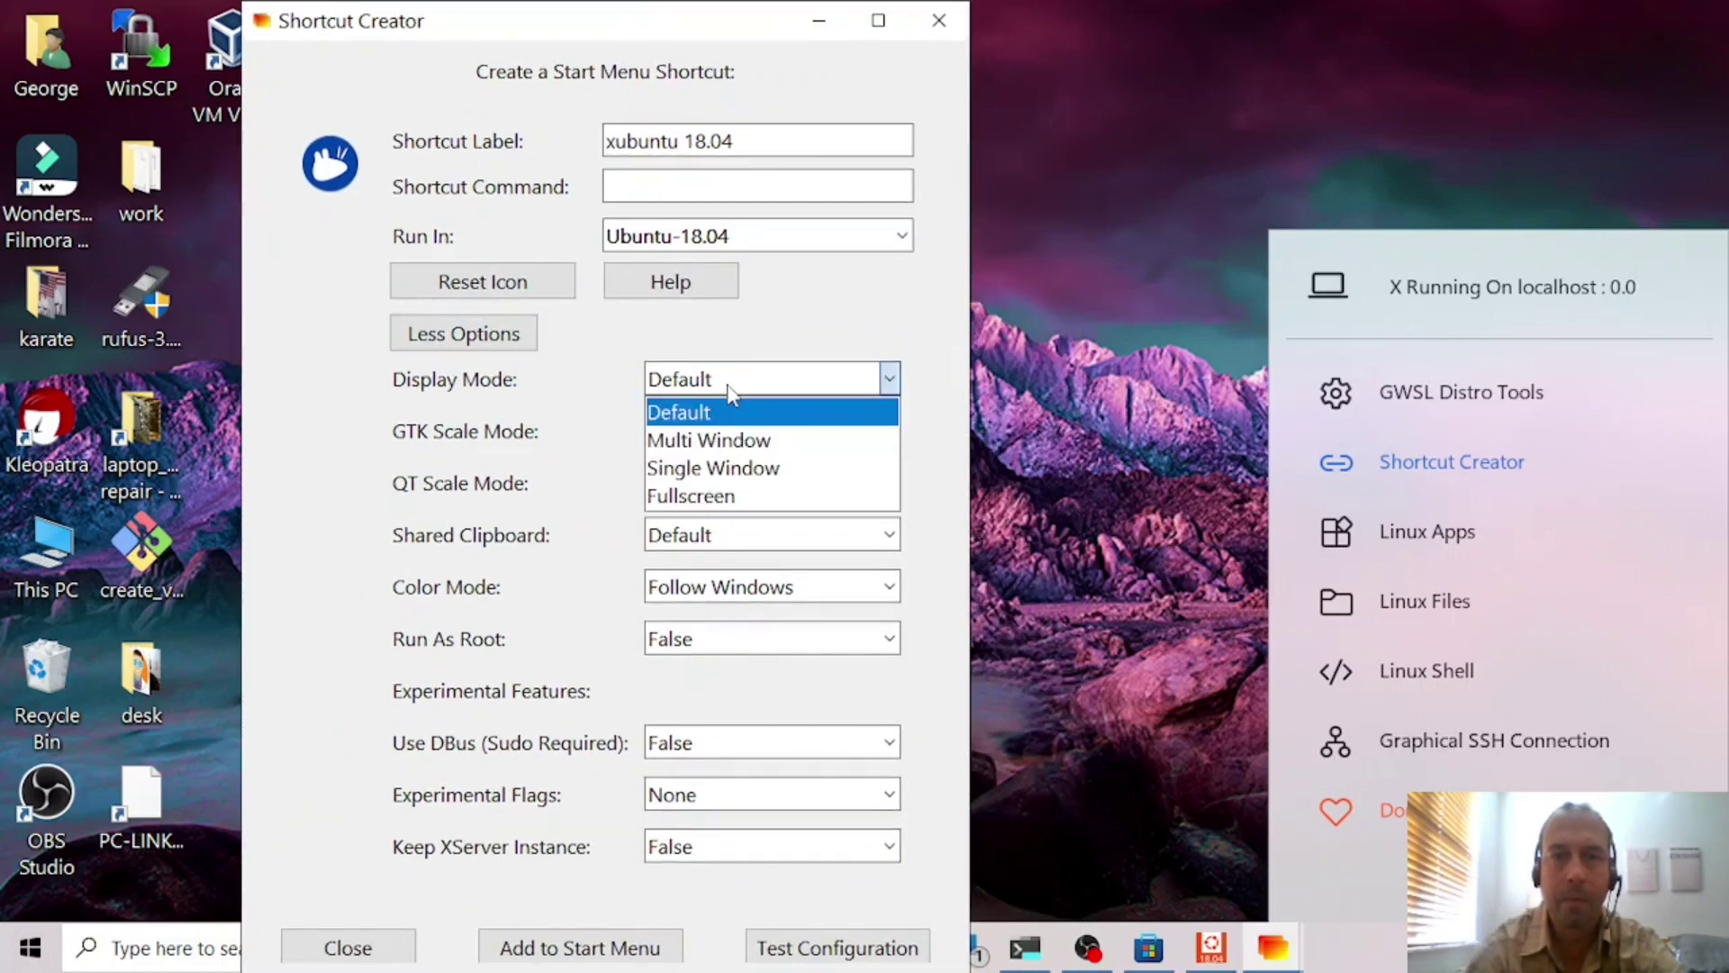
click(732, 468)
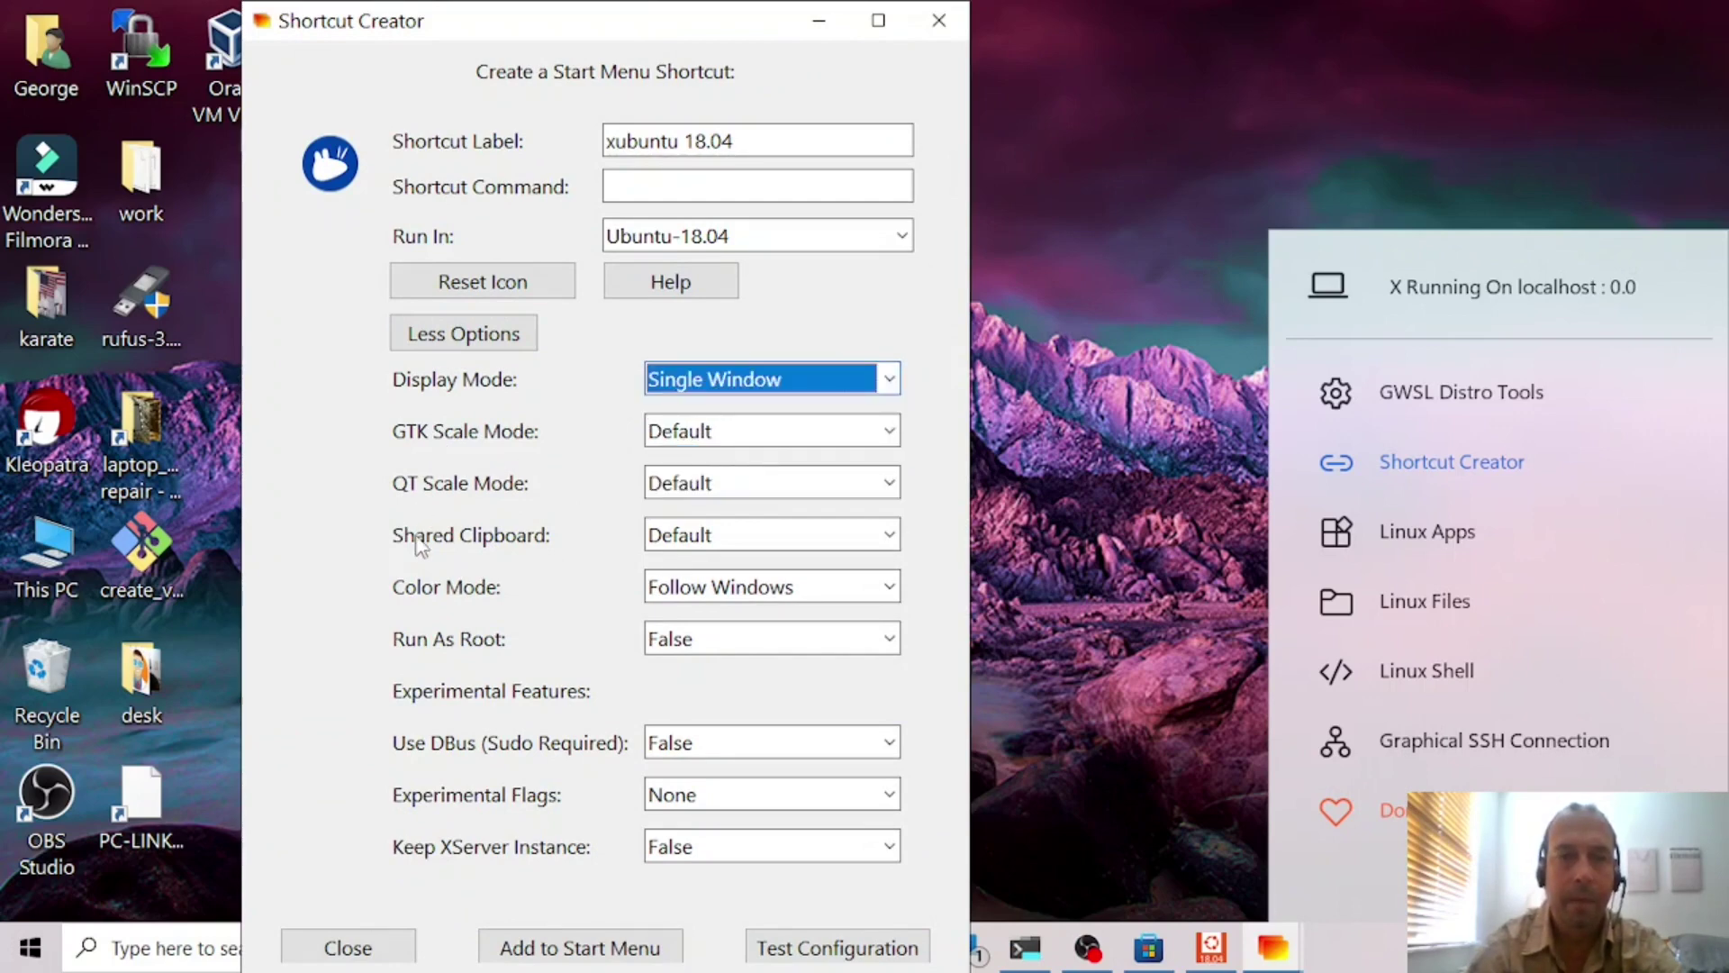
click(723, 537)
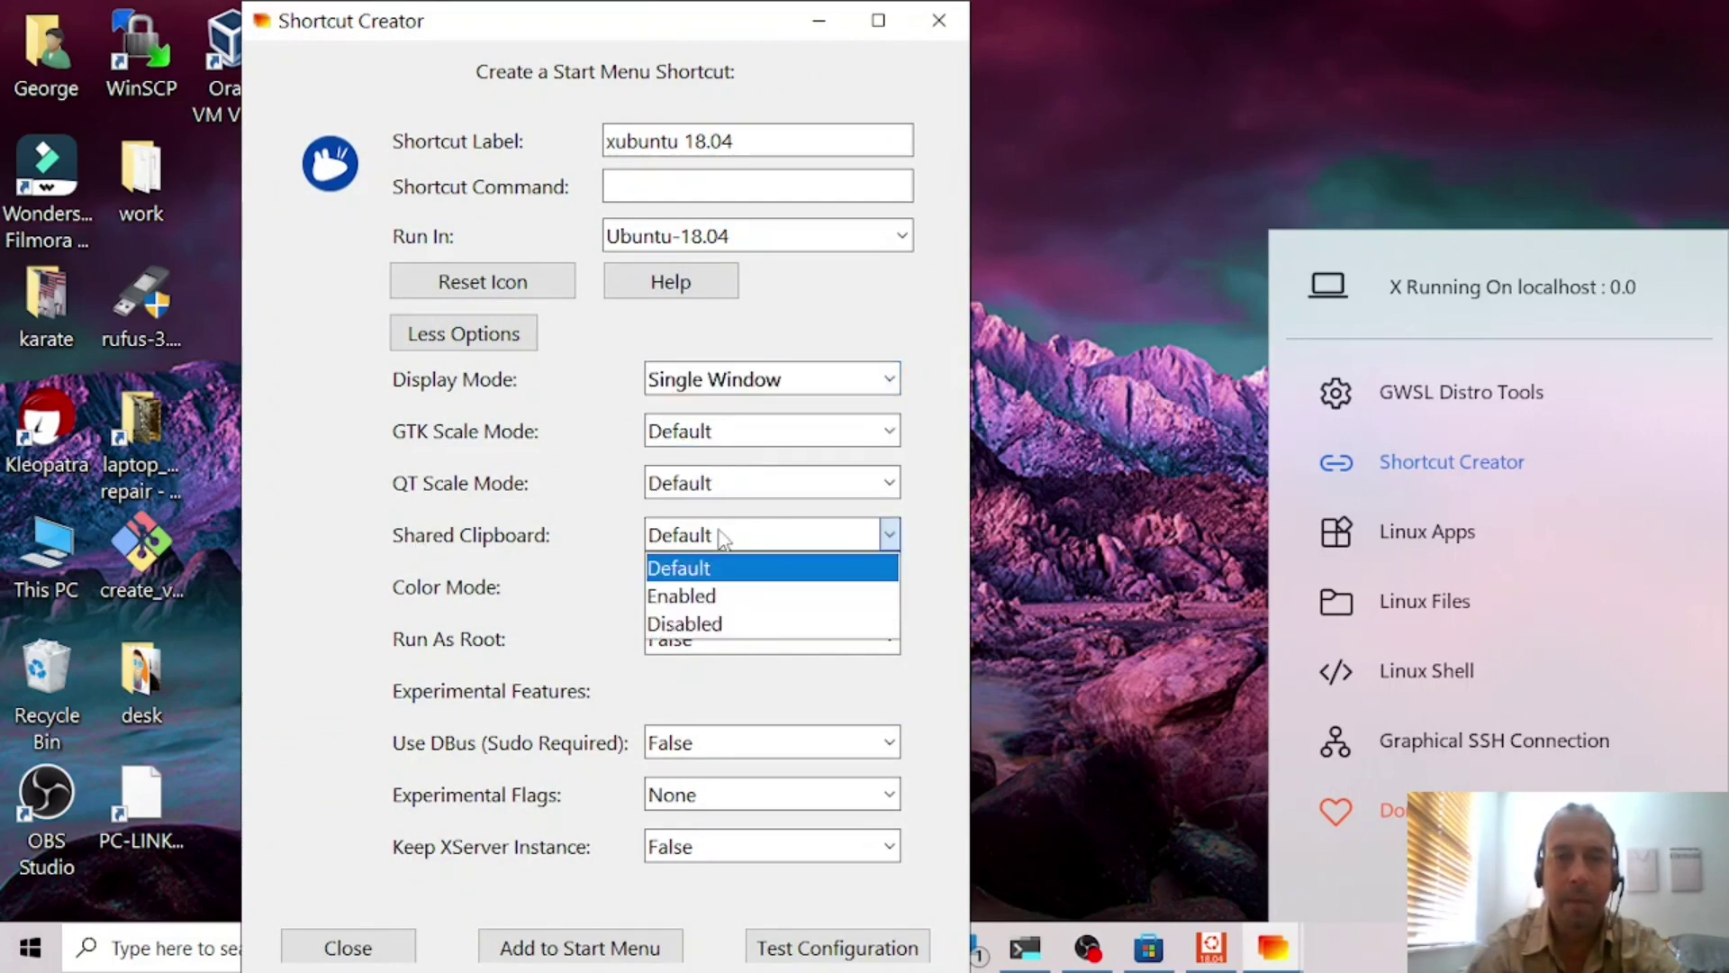
click(709, 602)
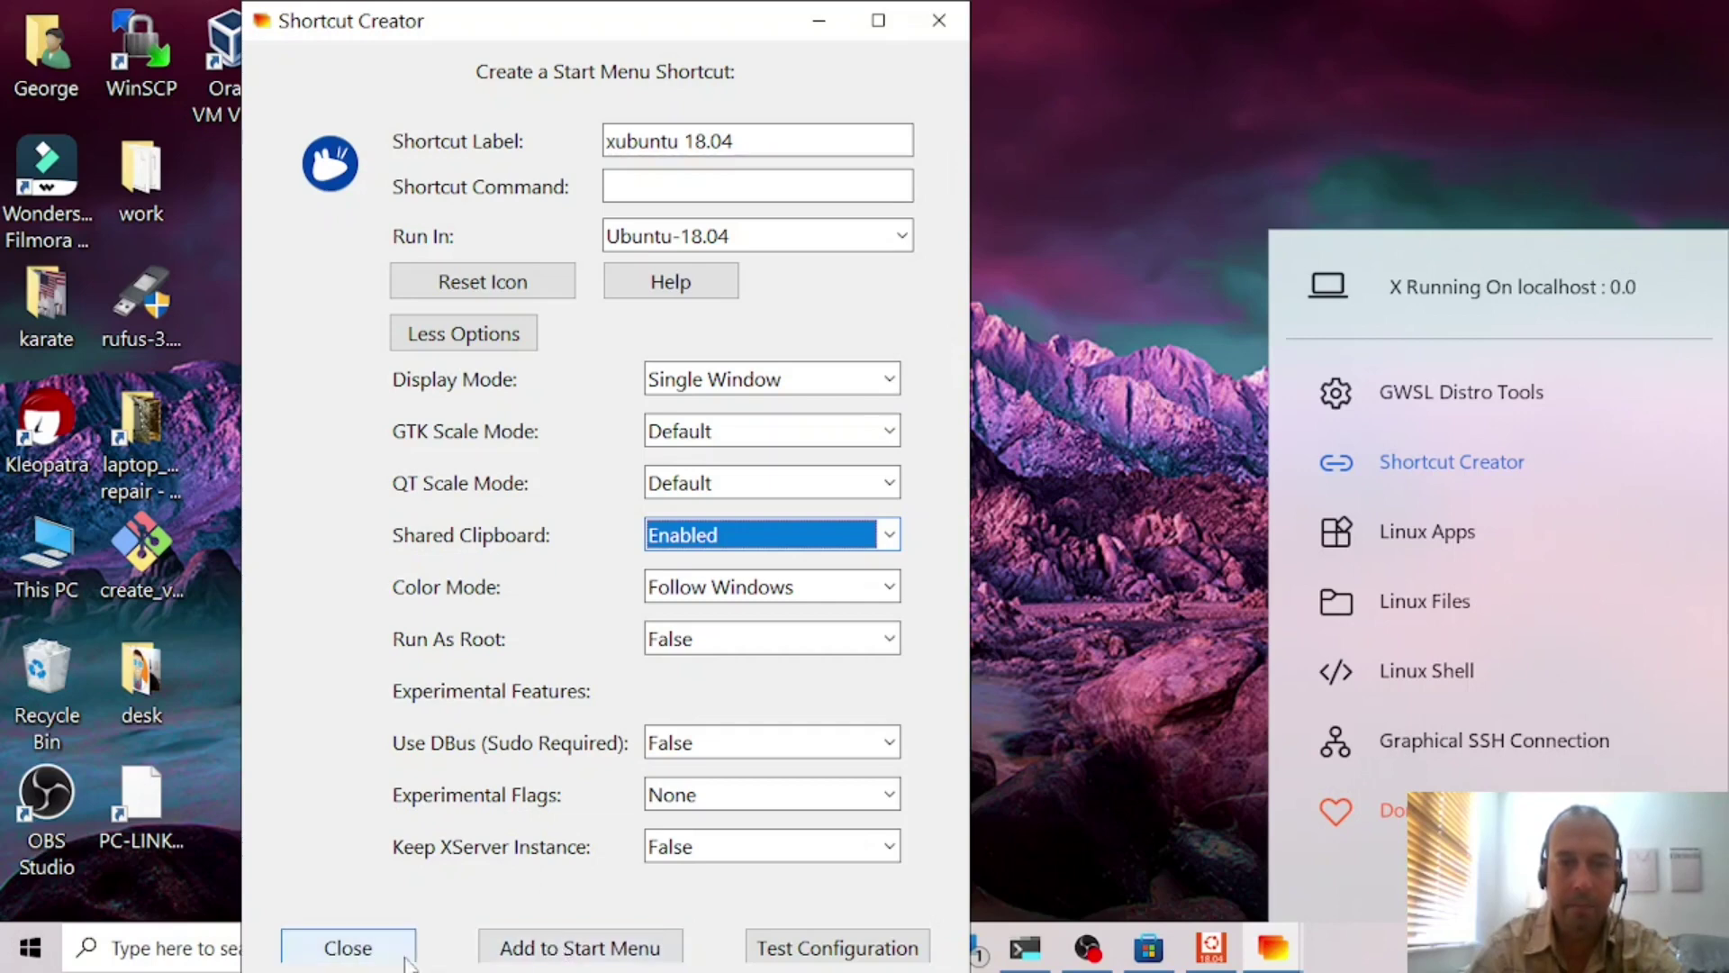
click(351, 947)
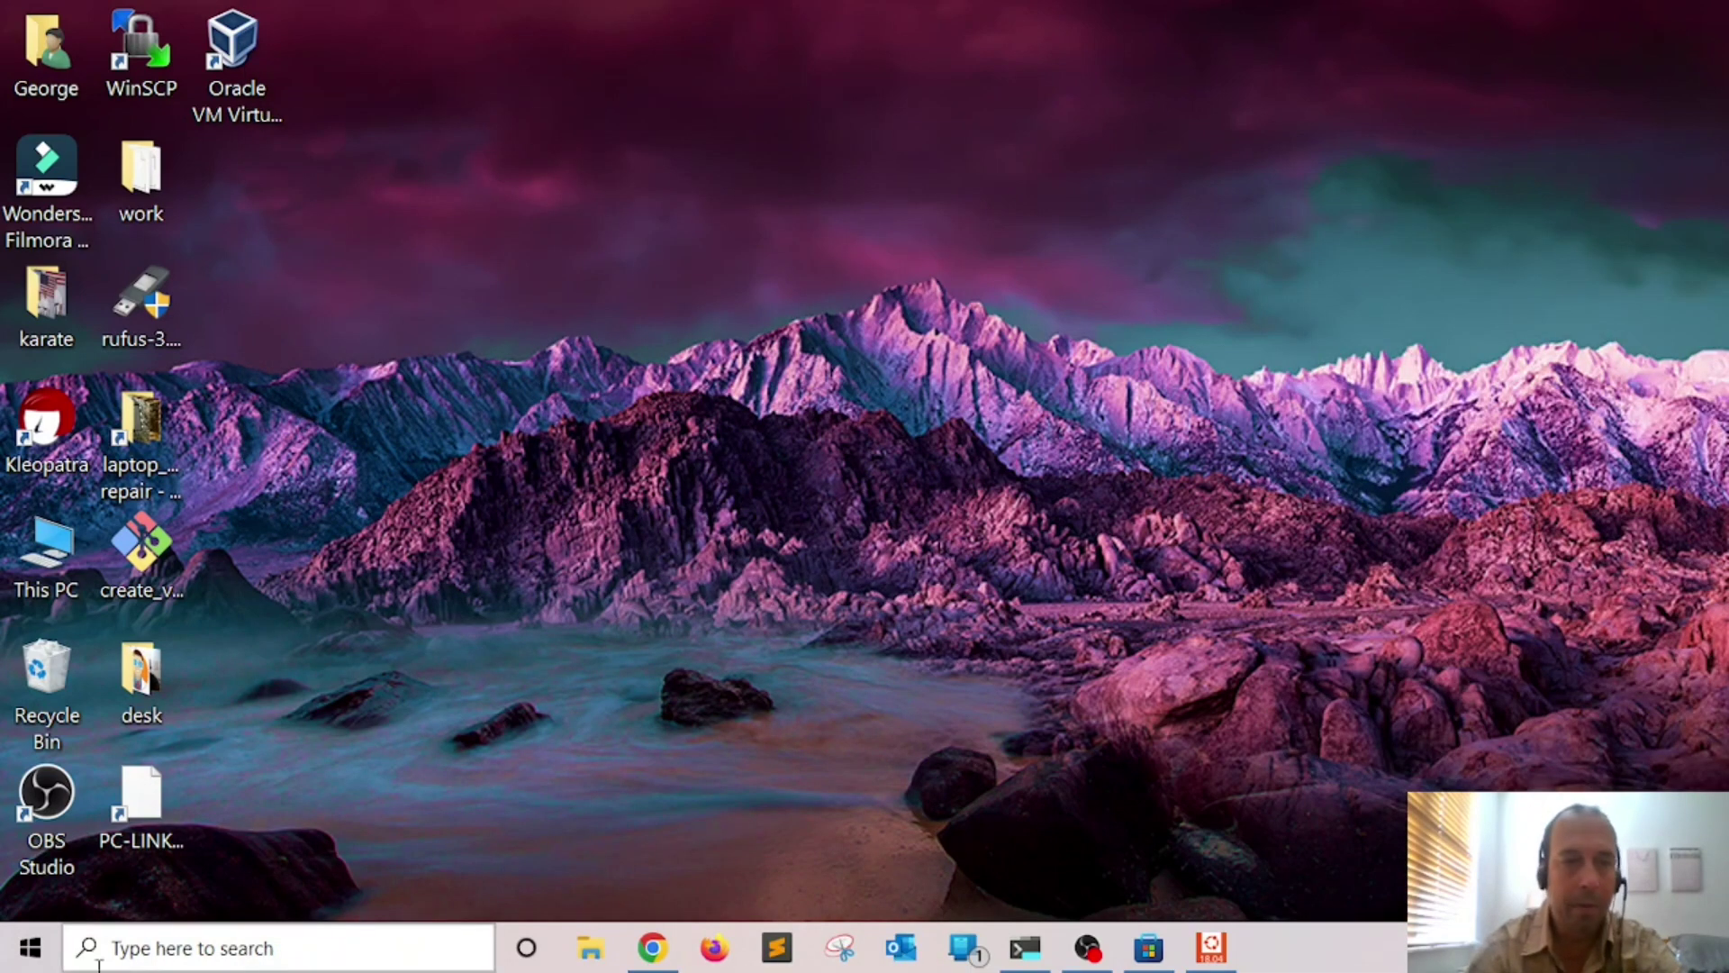
Search Windows for xubu, launch Xubuntu on Ubuntu 18.04, and accept the default config for the Xfce panel
click(31, 954)
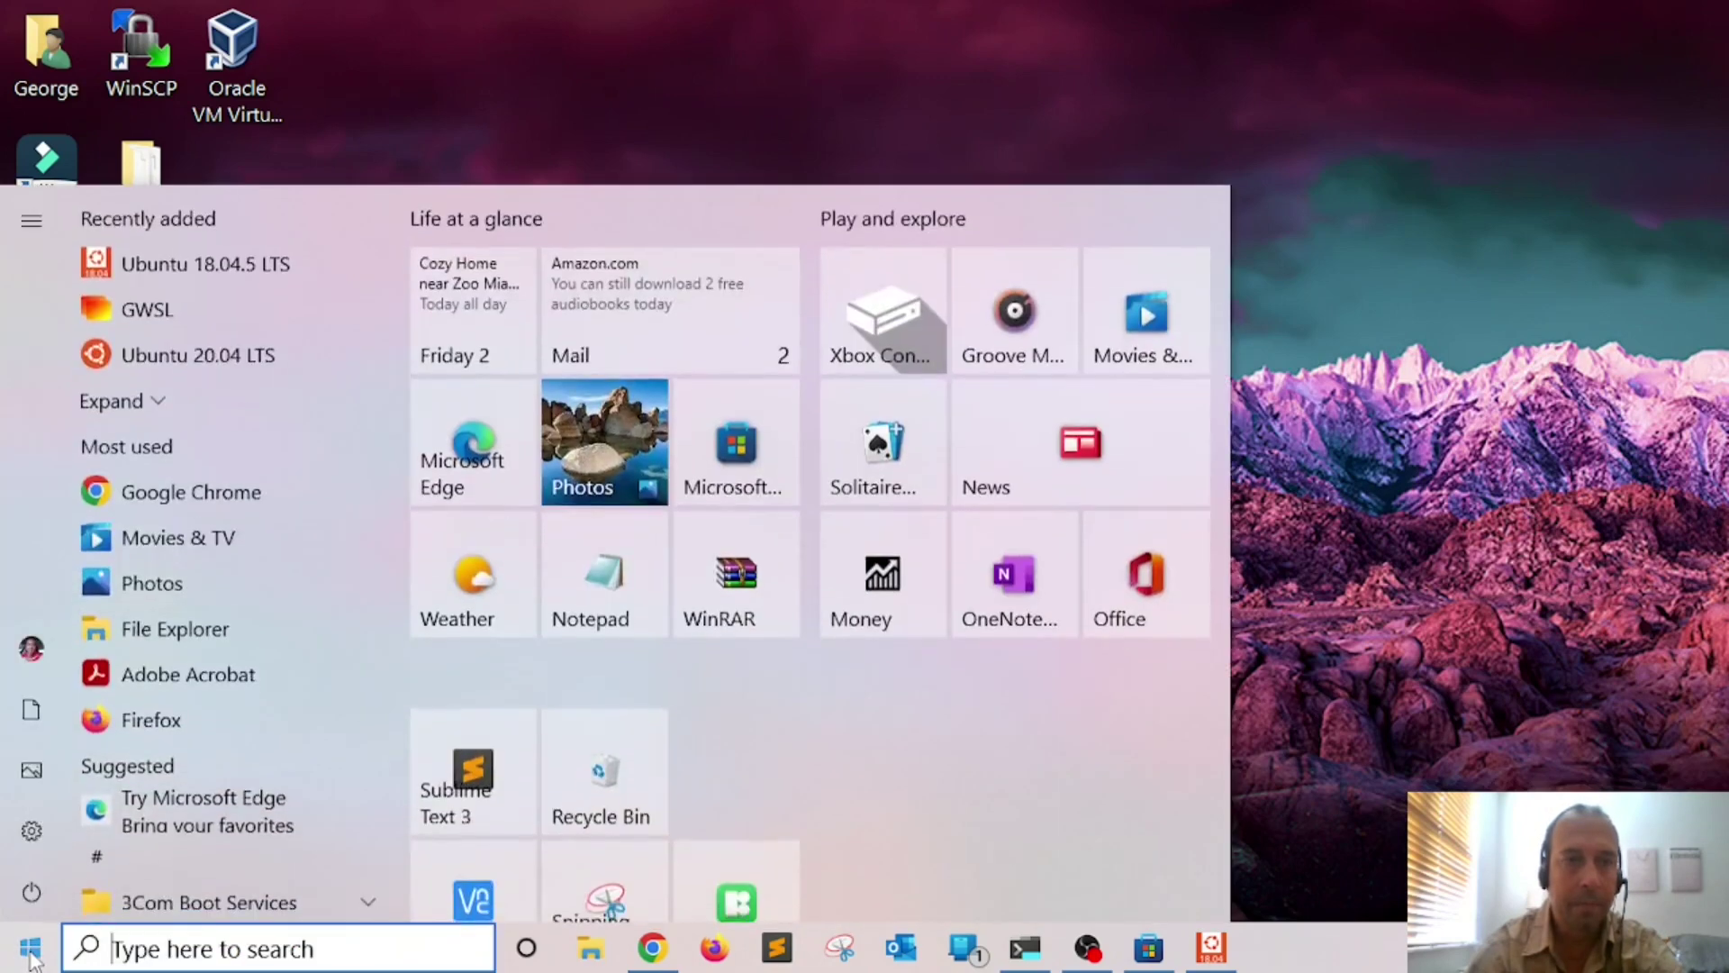
click(207, 949)
text(dx)
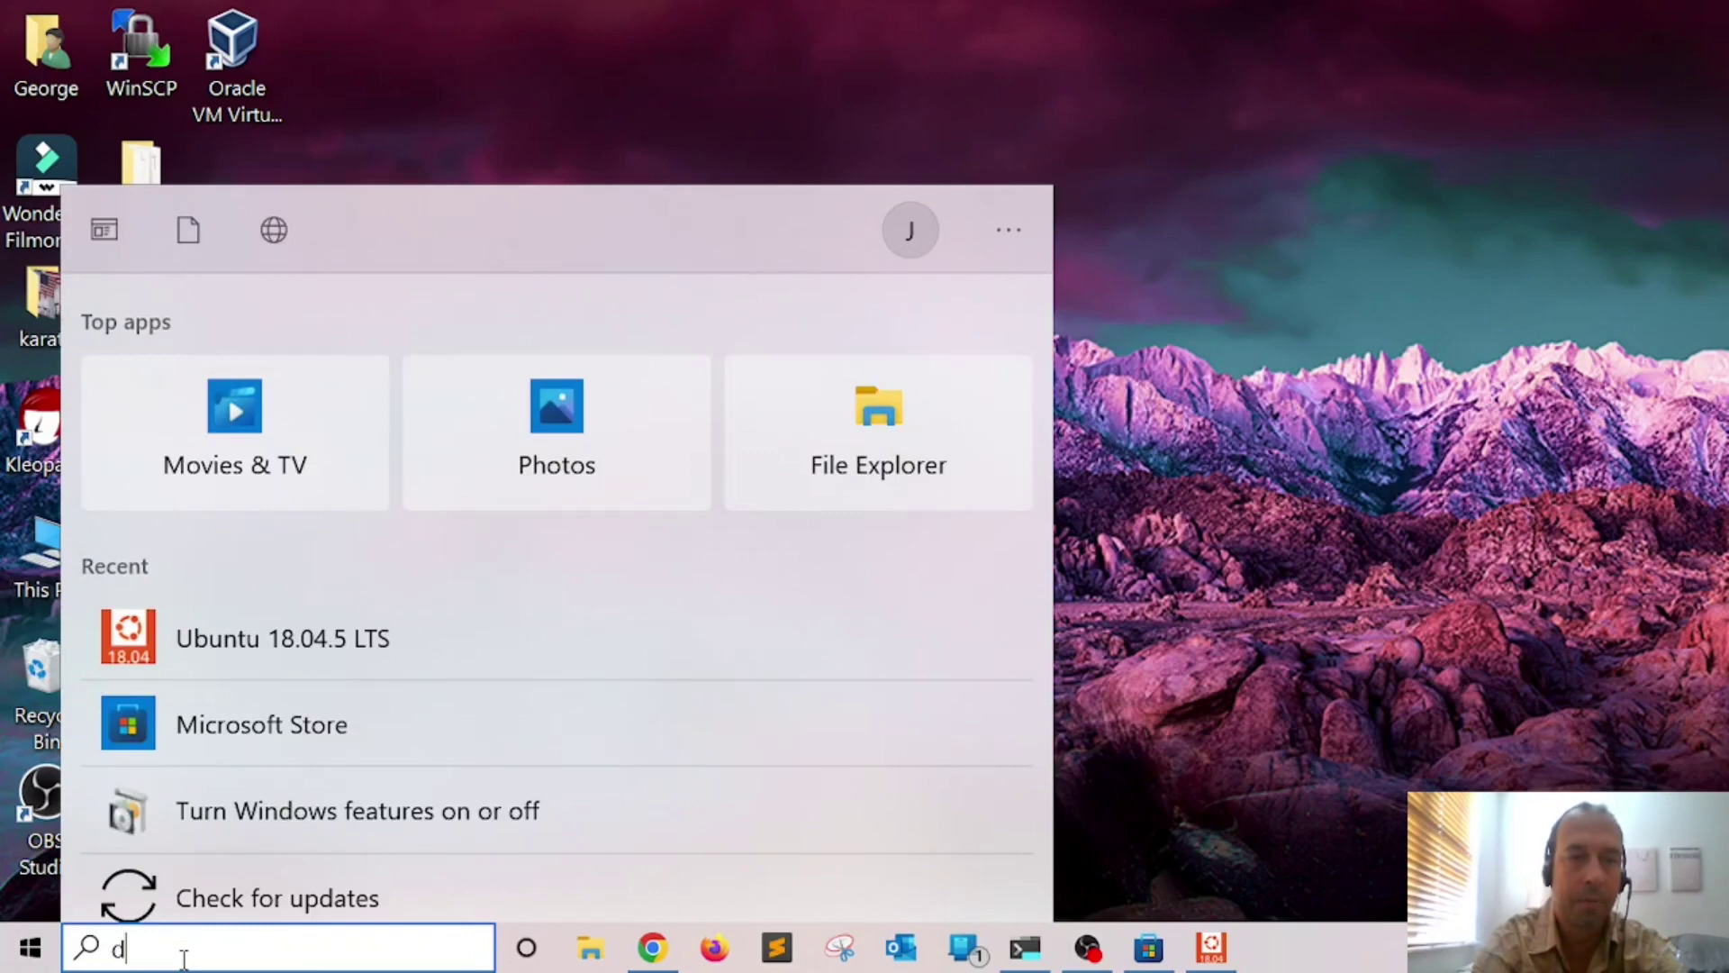
key(BackSpace)
key(BackSpace)
text(xubu)
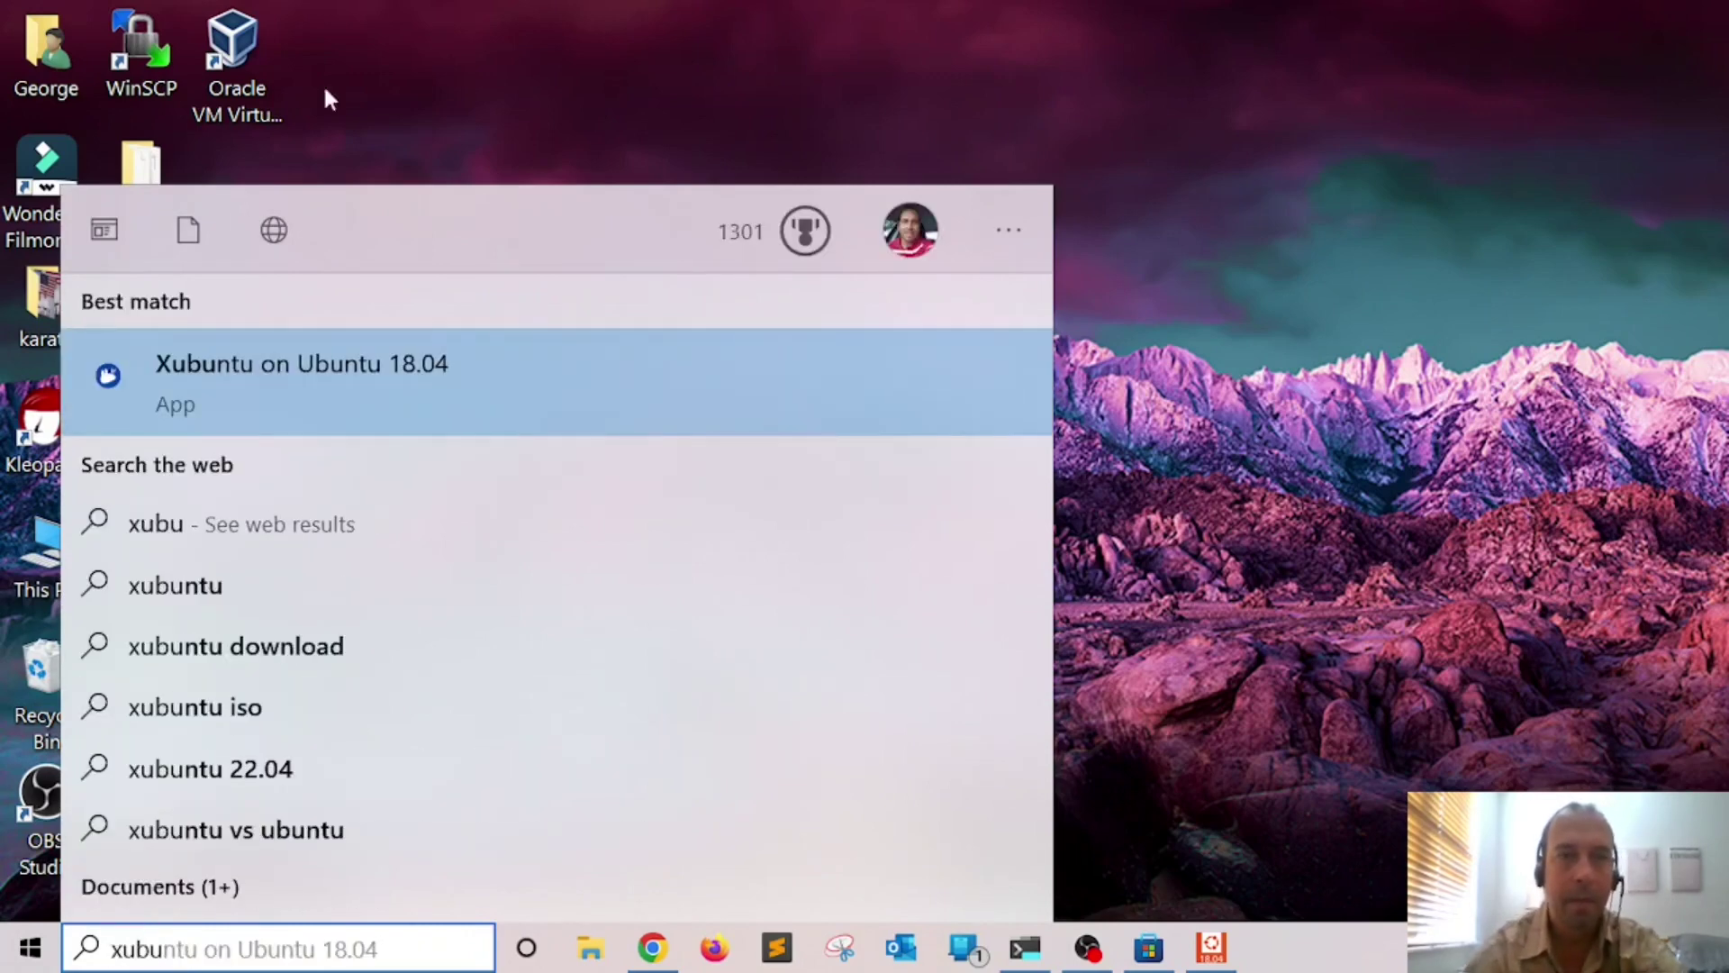
click(321, 387)
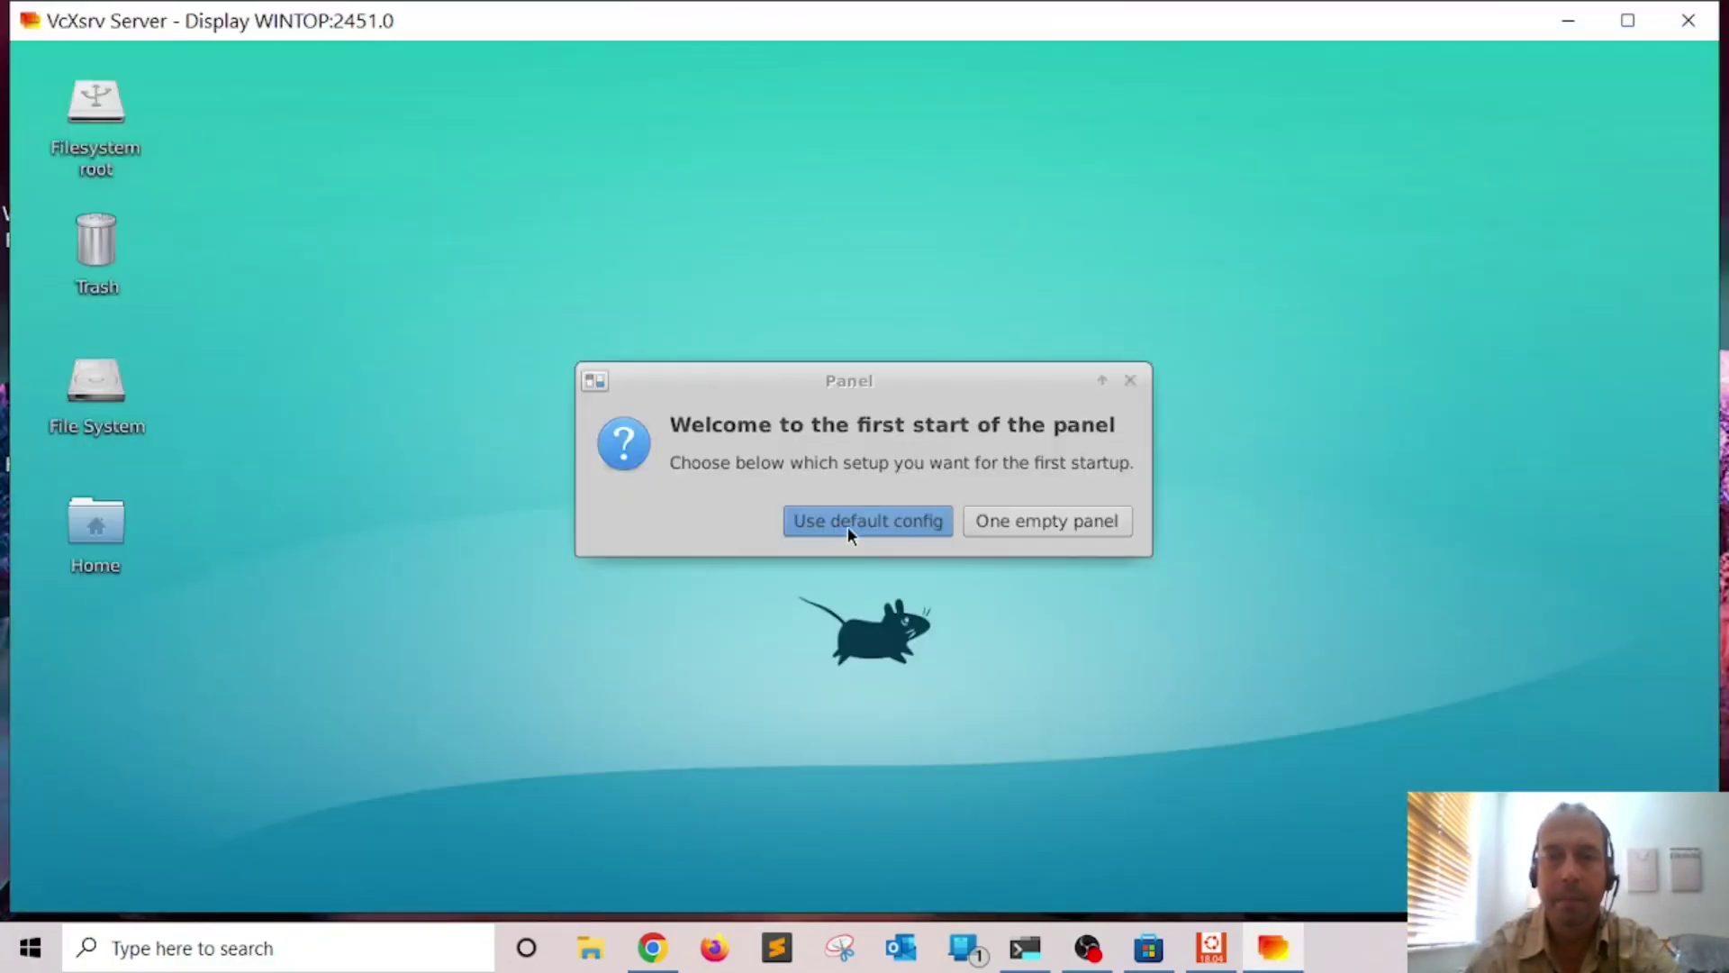
click(847, 526)
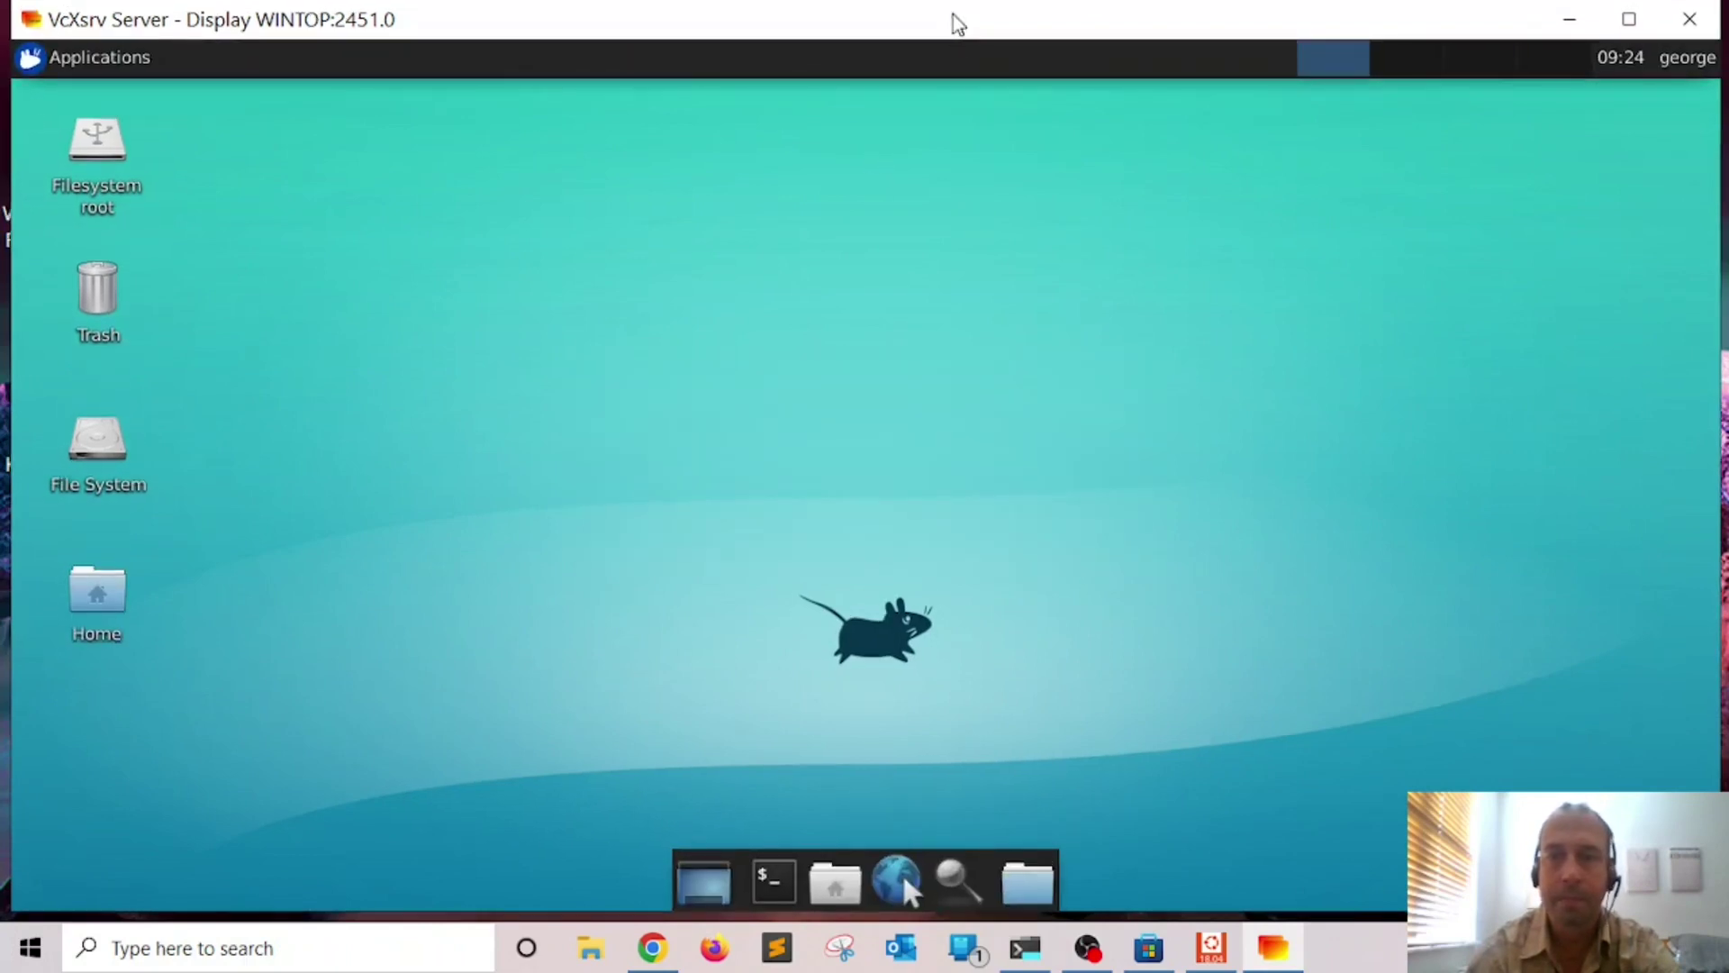
Open the Windows Task Manager while the Xfce desktop session is running
key(ctrl+shift+Escape)
click(1142, 126)
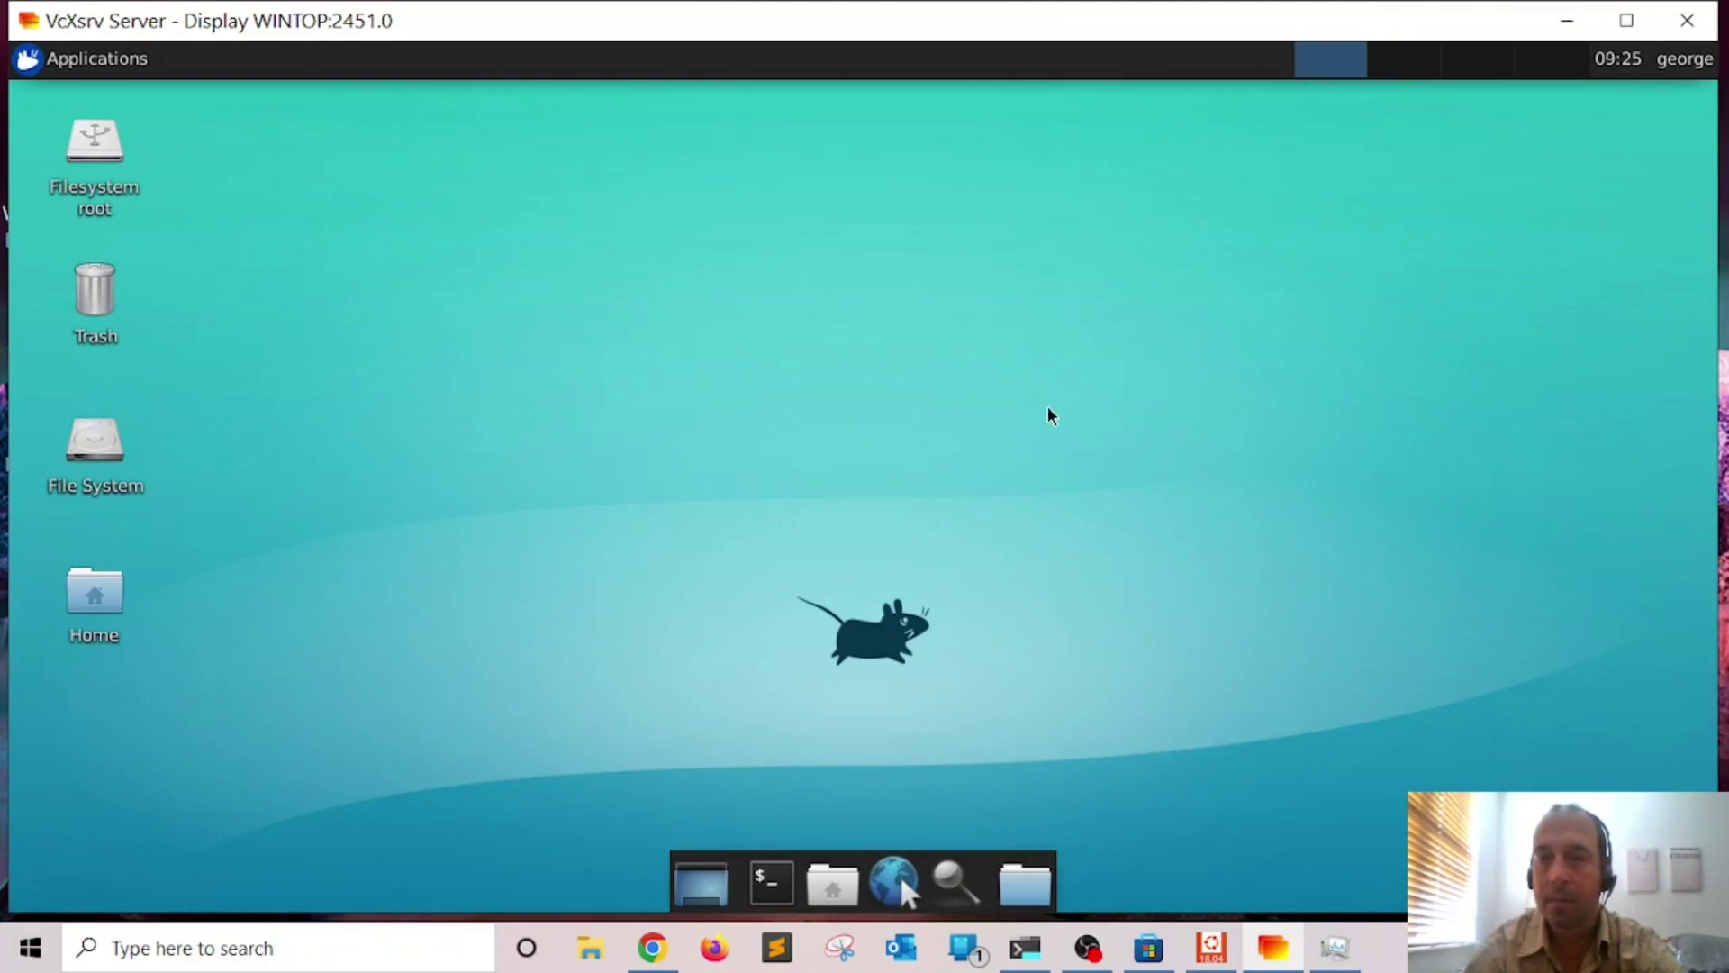